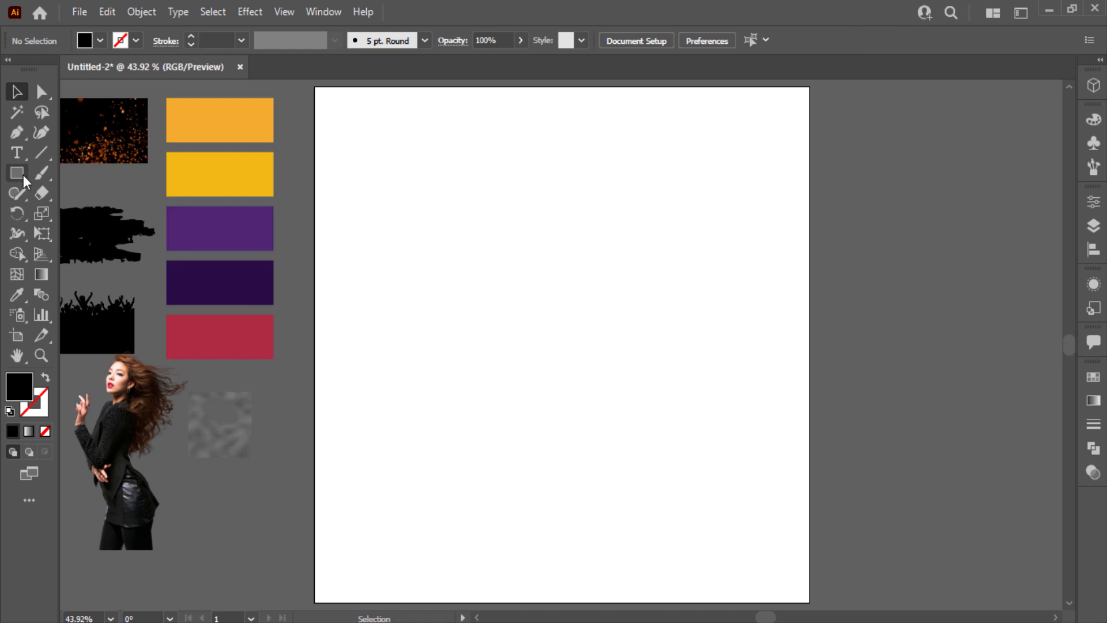
# Draw a 1000 px rectangle and align it to the artboard's top-left edges
pyautogui.click(19, 173)
pyautogui.click(467, 221)
pyautogui.write('10')
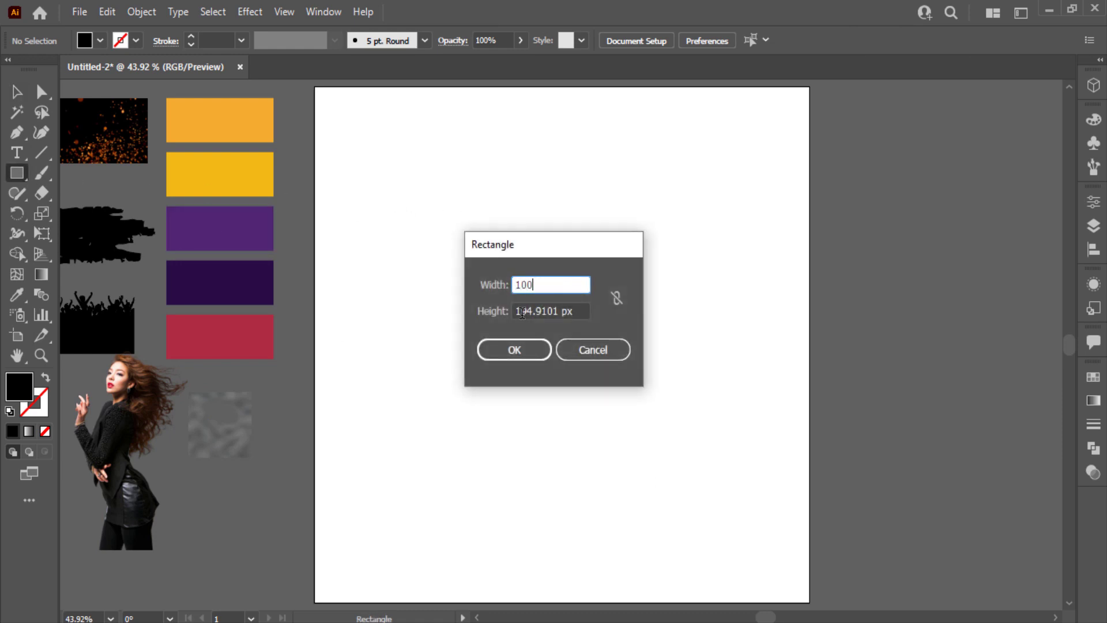
pyautogui.write('0')
pyautogui.press('Tab')
pyautogui.press('Return')
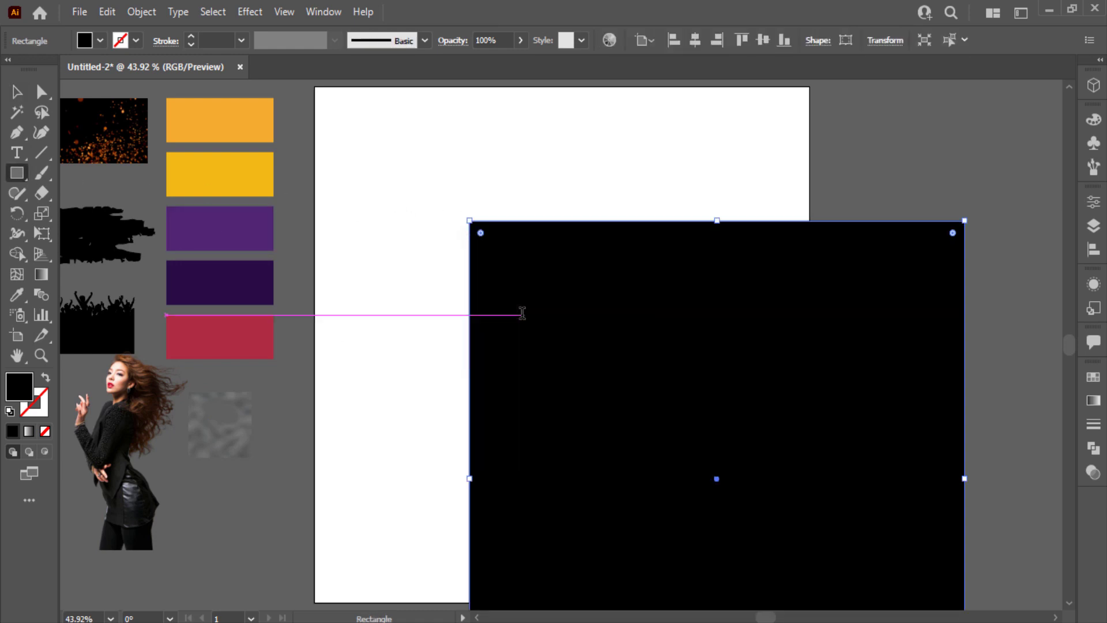
pyautogui.click(717, 40)
pyautogui.click(763, 40)
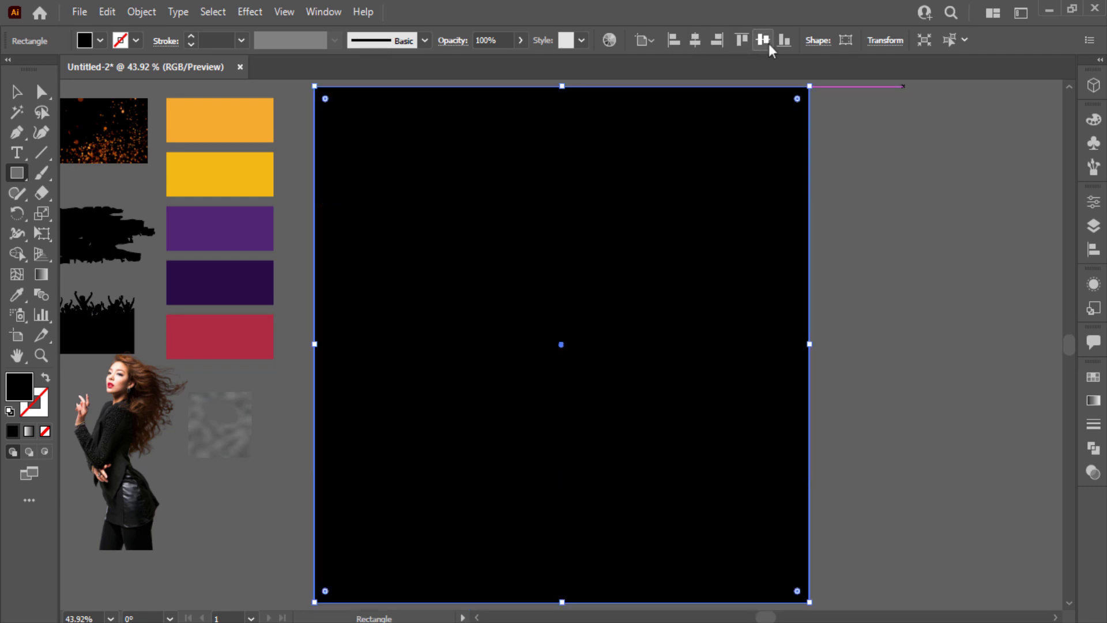
# Fill the rectangle with a purple-to-dark-purple linear gradient angled at -90°
pyautogui.click(1094, 400)
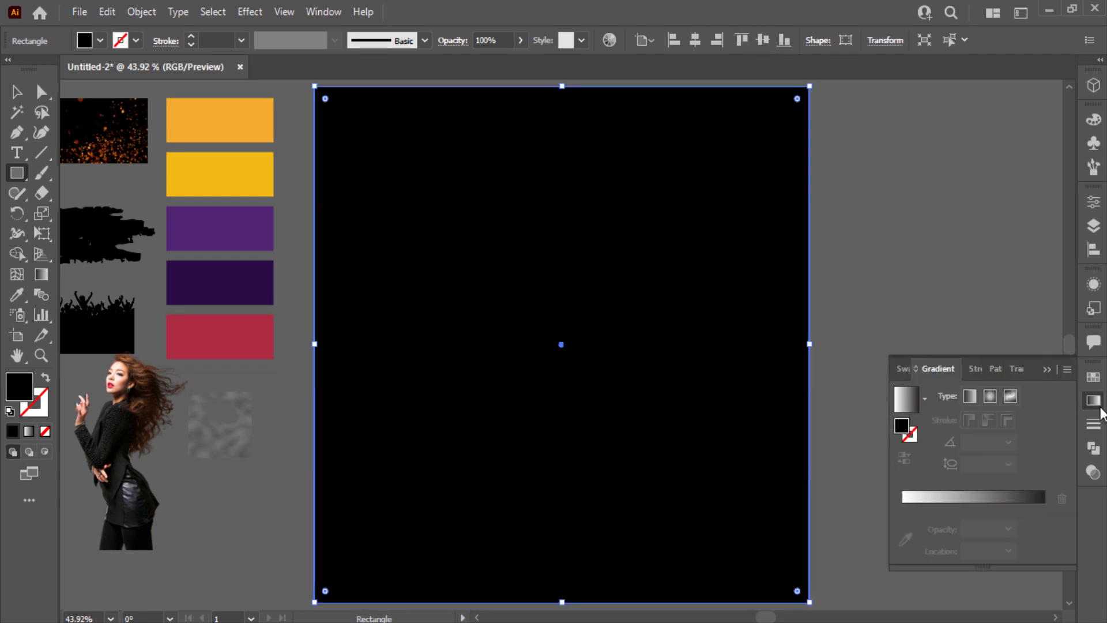
pyautogui.click(912, 402)
pyautogui.click(905, 555)
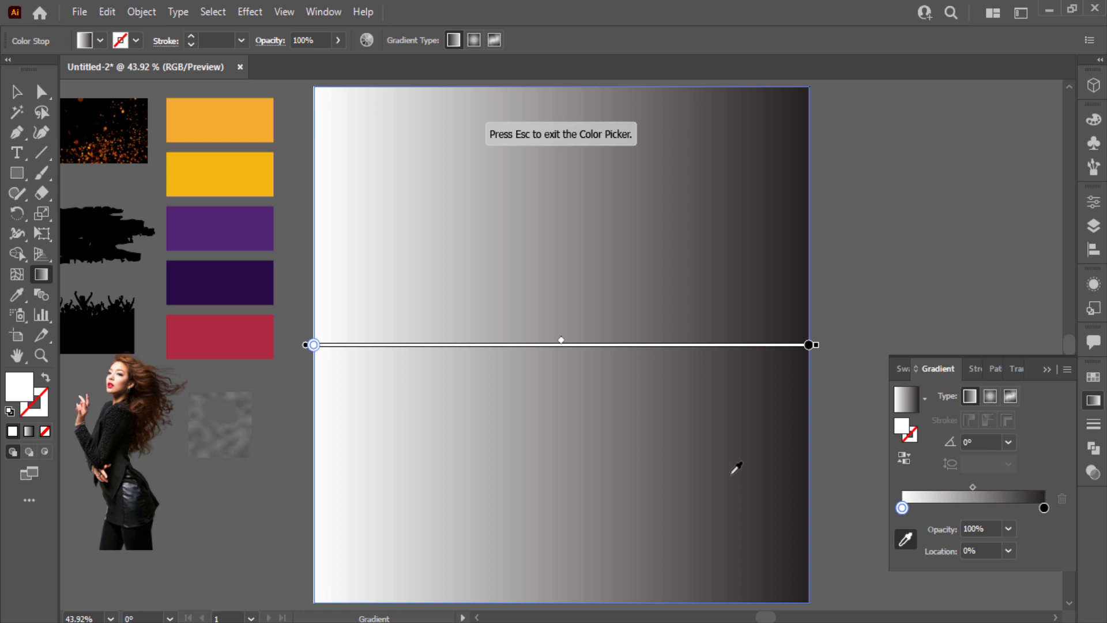
pyautogui.click(264, 243)
pyautogui.click(1044, 509)
pyautogui.click(252, 267)
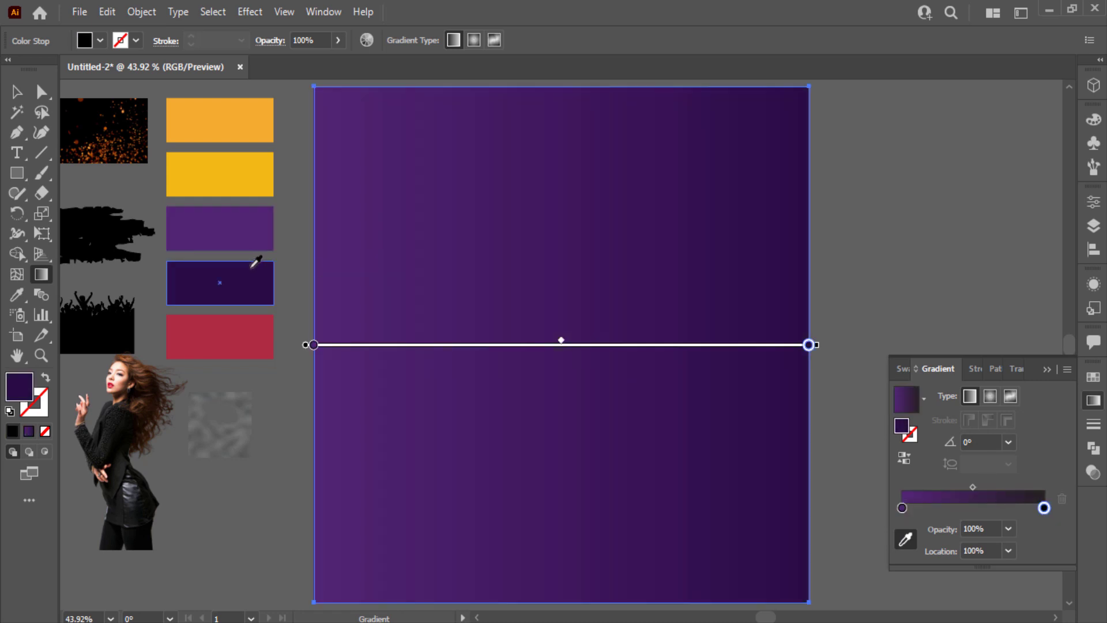
pyautogui.click(18, 99)
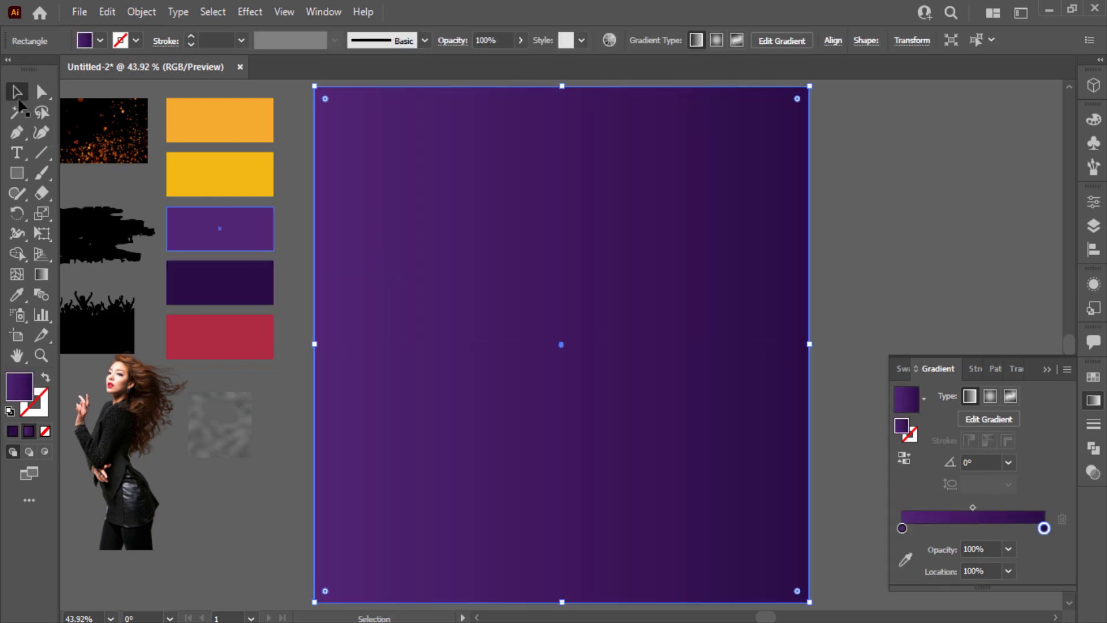
pyautogui.click(1012, 459)
pyautogui.click(1037, 370)
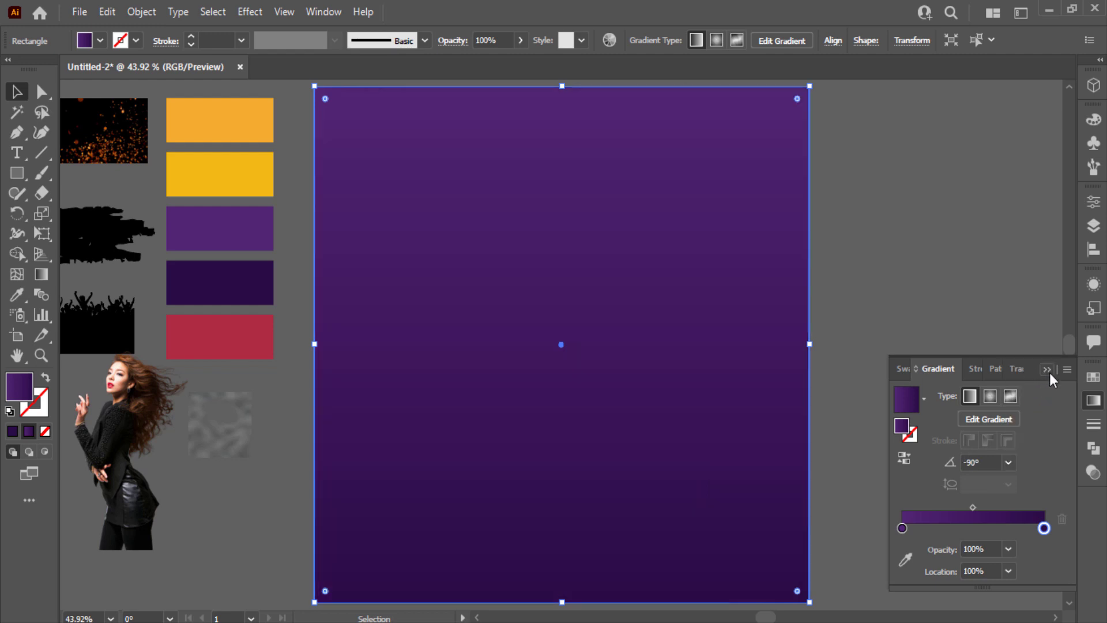
pyautogui.click(1048, 370)
pyautogui.click(921, 336)
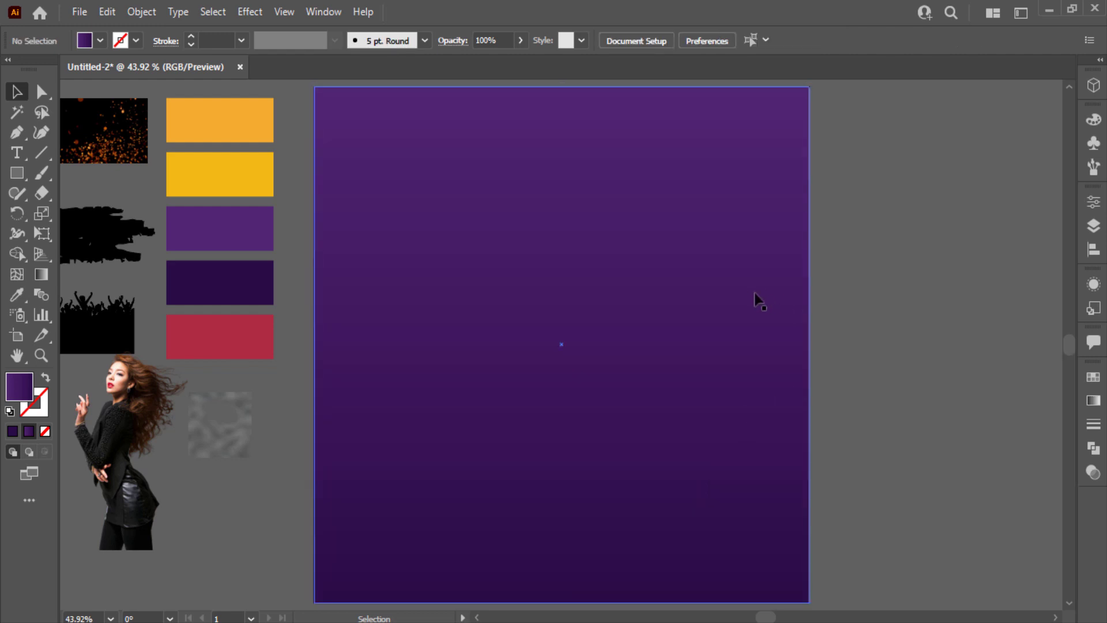
pyautogui.click(484, 365)
# Bring Noise.png to the front and scale it to cover the artboard
pyautogui.rightClick(223, 429)
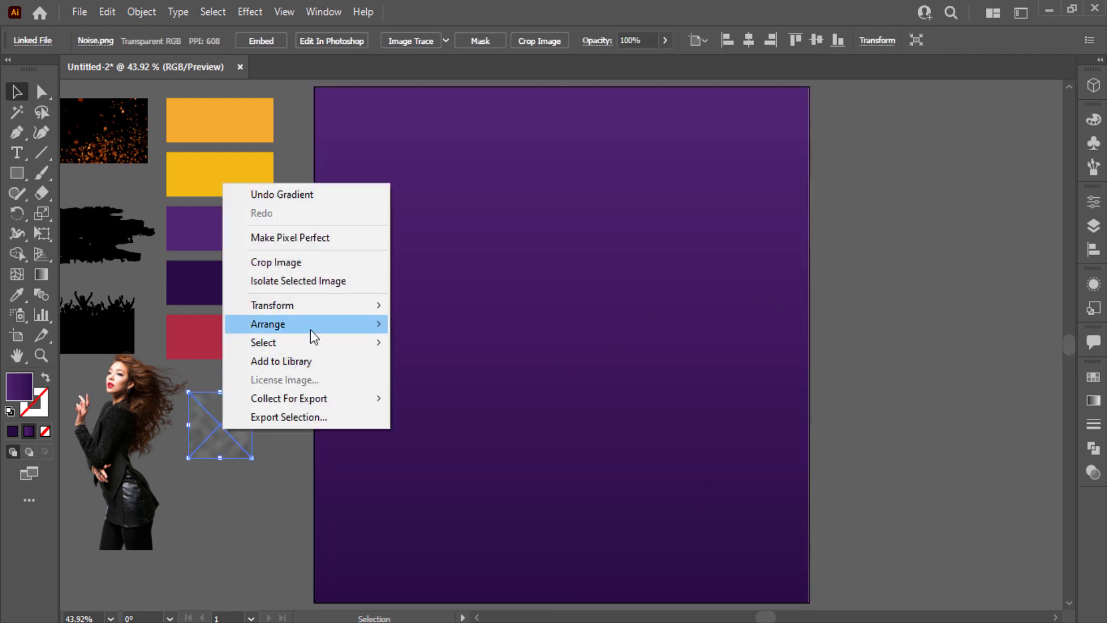
pyautogui.click(416, 321)
pyautogui.moveTo(222, 415)
pyautogui.mouseDown()
pyautogui.moveTo(427, 212)
pyautogui.moveTo(362, 113)
pyautogui.mouseUp()
pyautogui.click(378, 155)
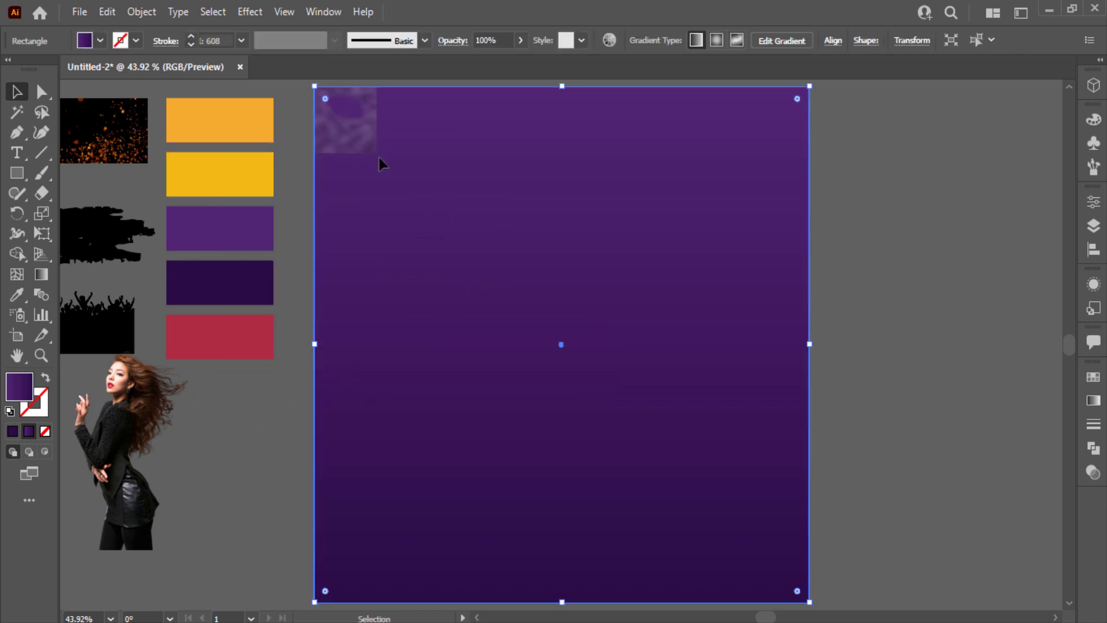
pyautogui.moveTo(377, 153); pyautogui.dragTo(805, 602)
# Set the noise texture's blend mode to Overlay and stretch it to the right edge
pyautogui.click(1100, 473)
pyautogui.click(936, 398)
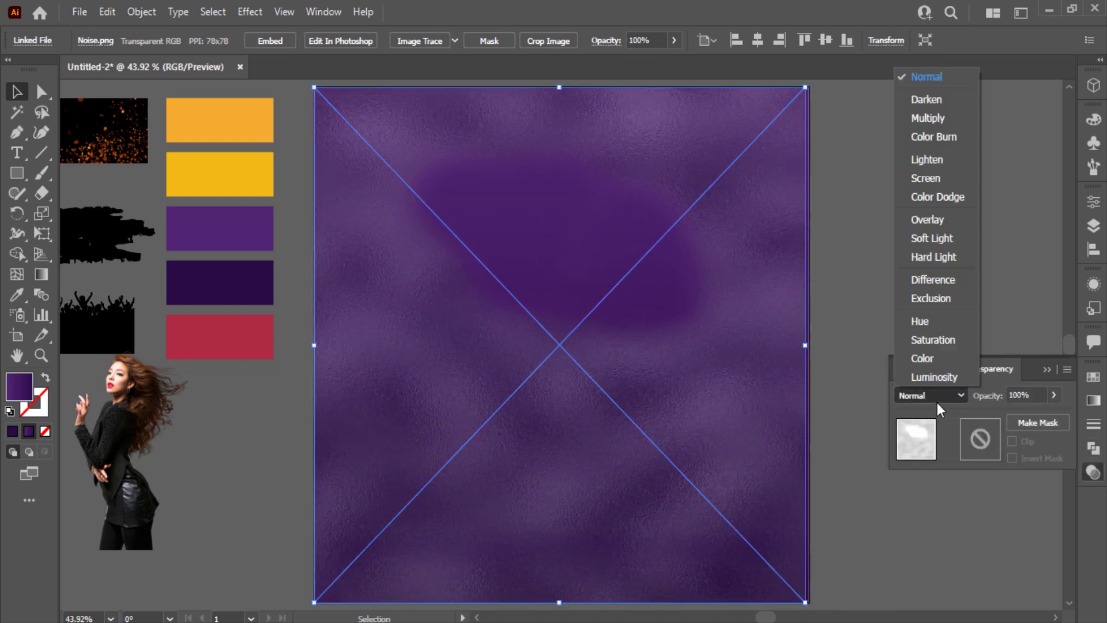
pyautogui.click(936, 220)
pyautogui.click(1045, 369)
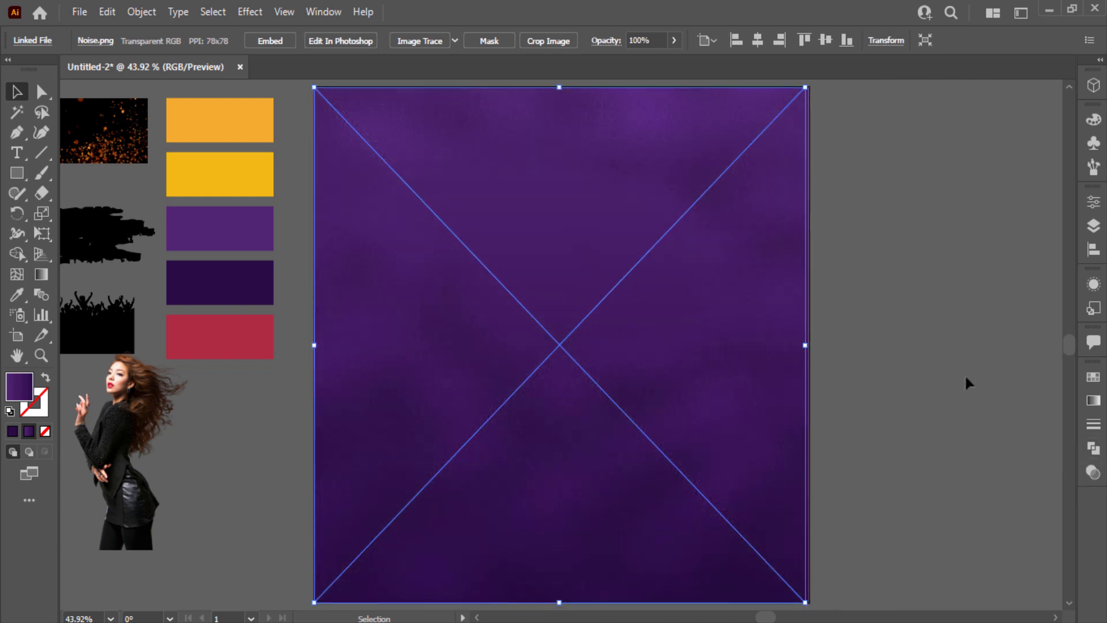
pyautogui.click(964, 374)
pyautogui.click(753, 488)
pyautogui.moveTo(803, 345); pyautogui.dragTo(814, 351)
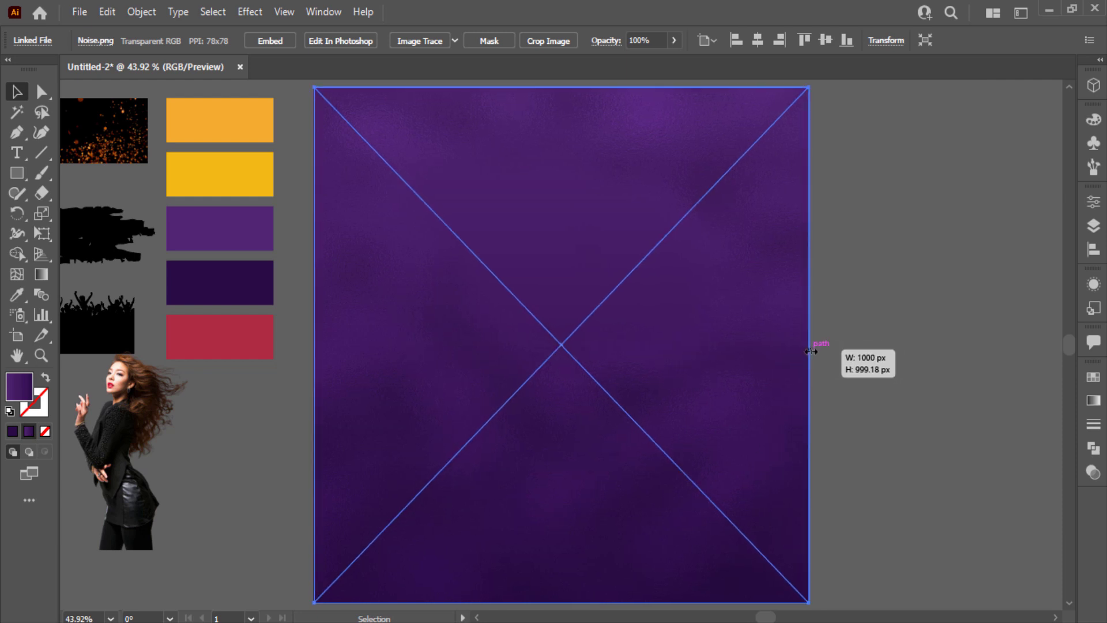
pyautogui.click(870, 337)
# Bring the crowd silhouette to the front and scale it across the artboard's lower half
pyautogui.rightClick(90, 324)
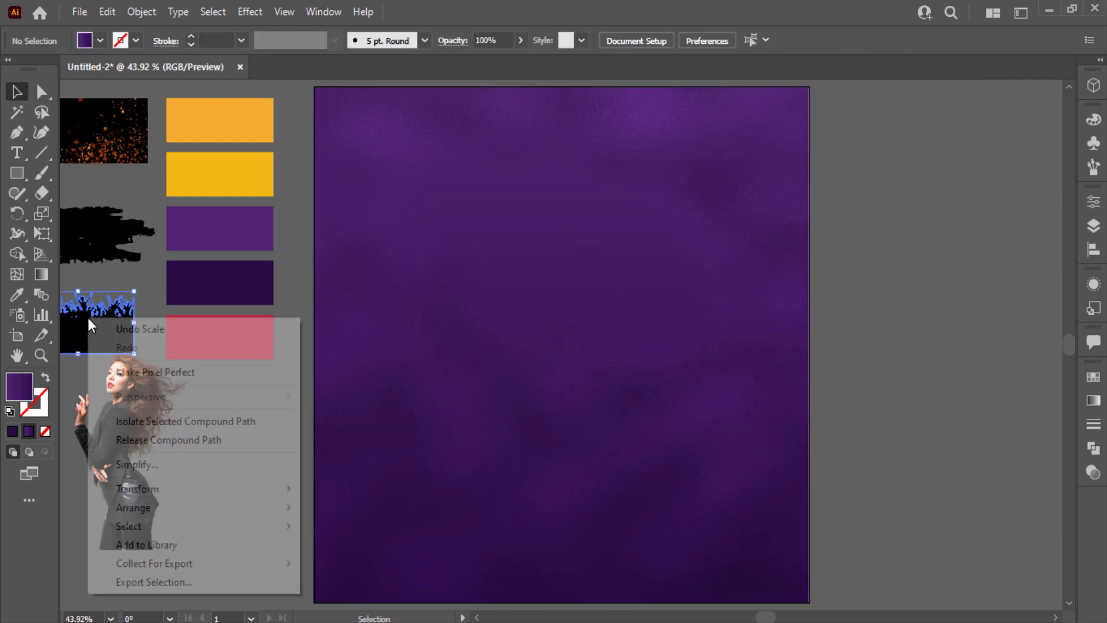
pyautogui.click(346, 507)
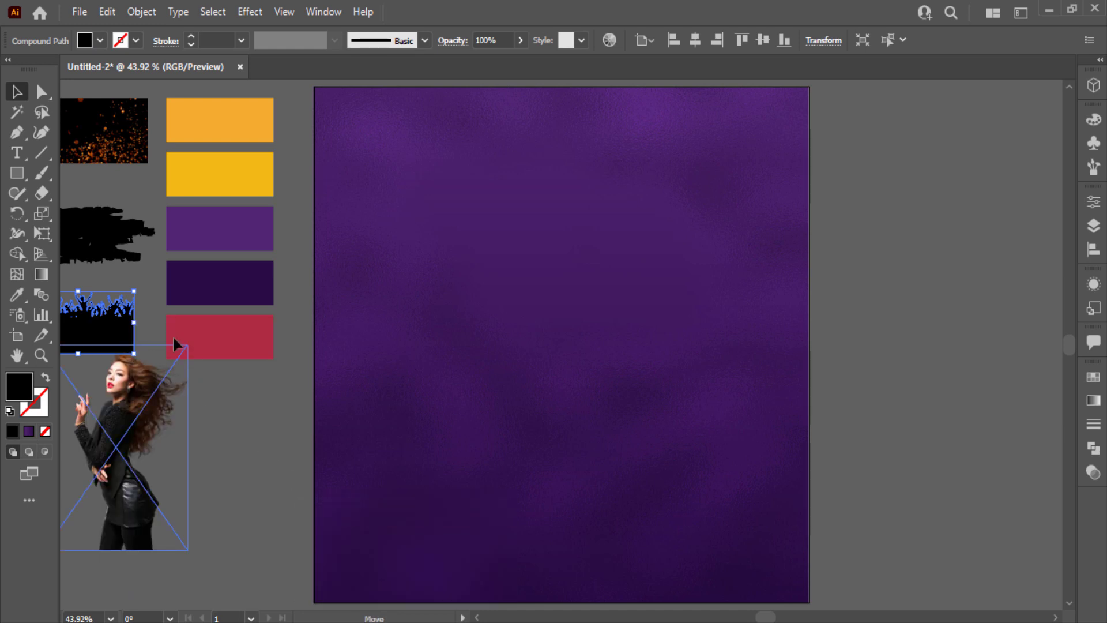
pyautogui.moveTo(125, 344)
pyautogui.mouseDown()
pyautogui.moveTo(436, 427)
pyautogui.moveTo(420, 426)
pyautogui.moveTo(807, 589)
pyautogui.mouseUp()
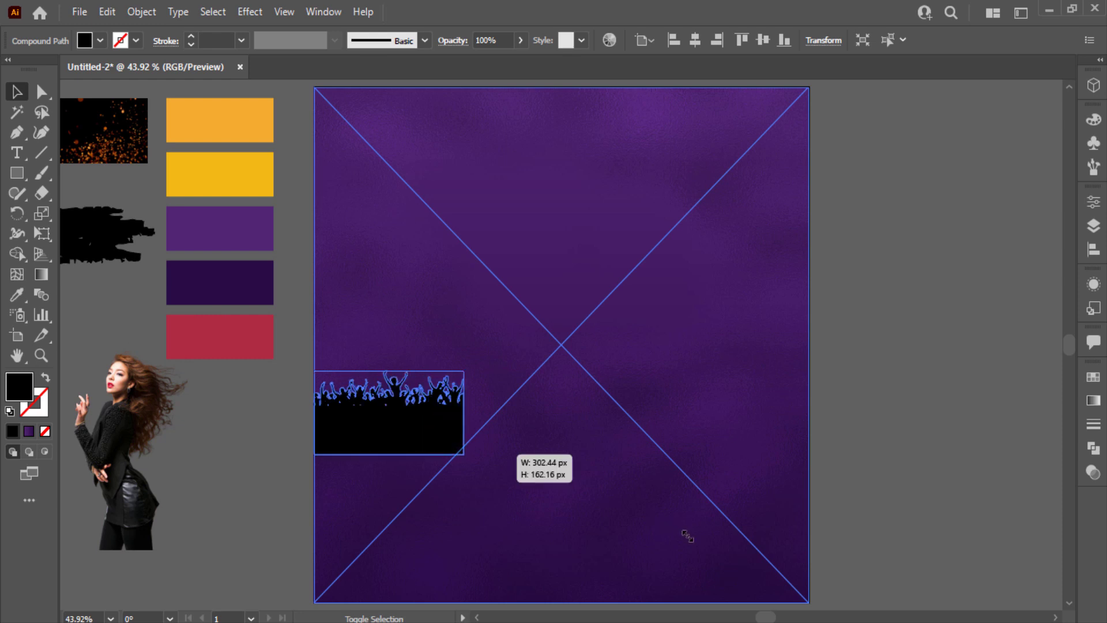
pyautogui.scroll(-2, 850, 482)
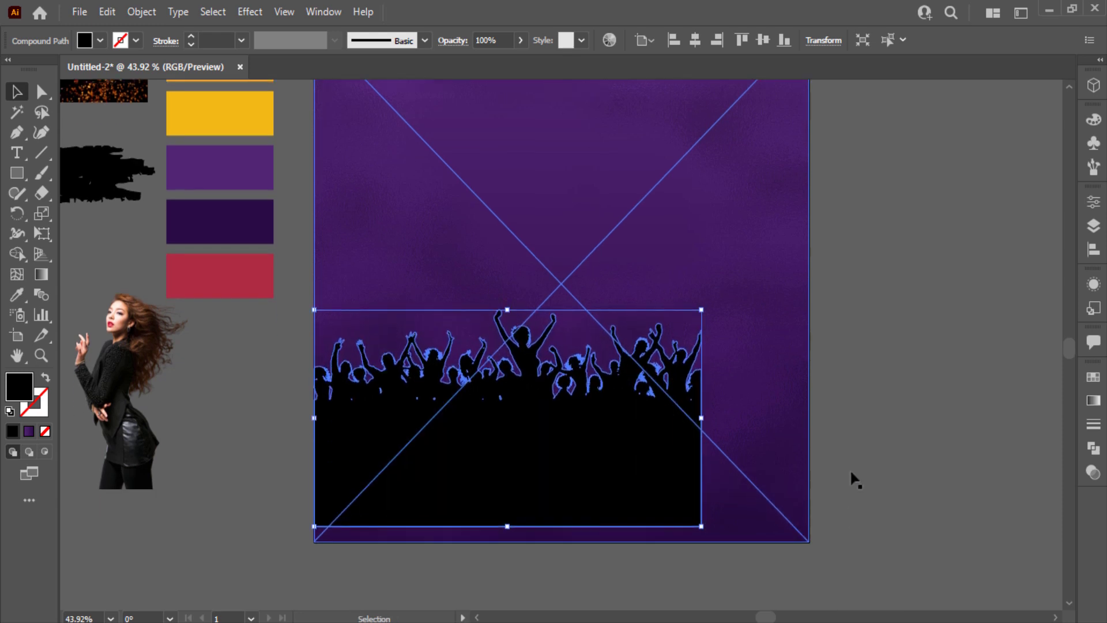
pyautogui.click(872, 421)
pyautogui.moveTo(450, 423)
pyautogui.mouseDown()
pyautogui.moveTo(430, 339)
pyautogui.moveTo(441, 318)
pyautogui.mouseUp()
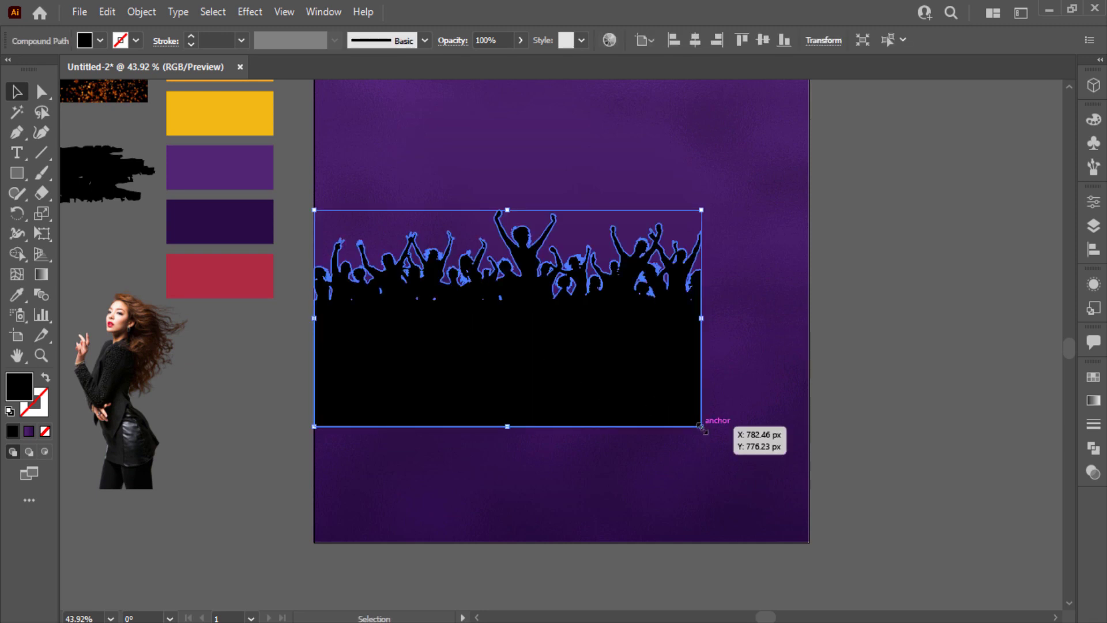
pyautogui.moveTo(702, 427); pyautogui.dragTo(813, 529)
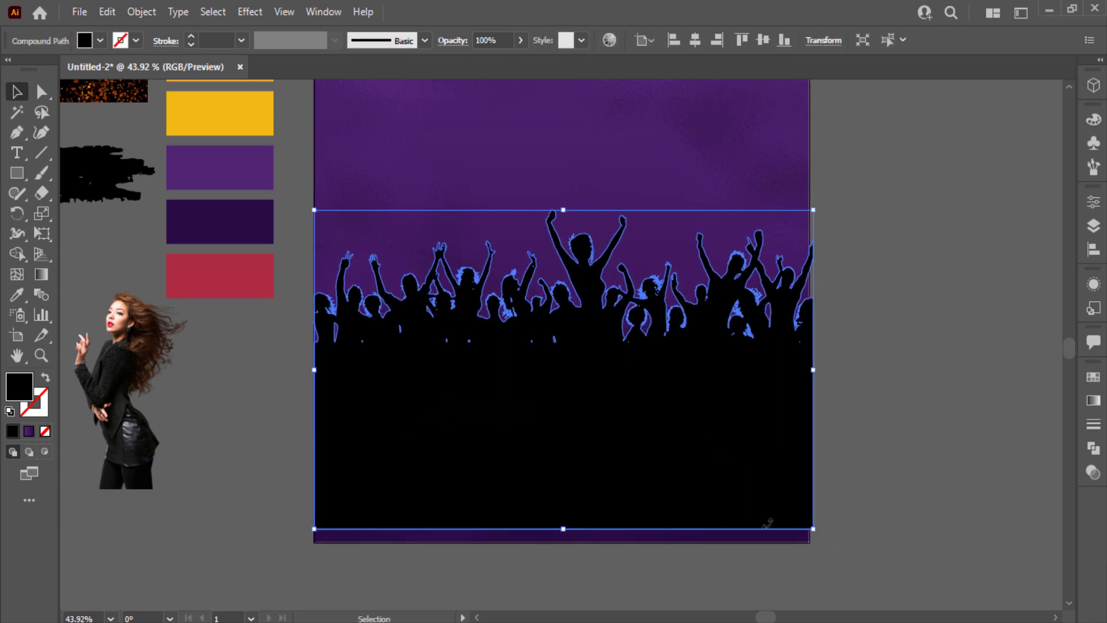
pyautogui.moveTo(606, 513); pyautogui.dragTo(603, 524)
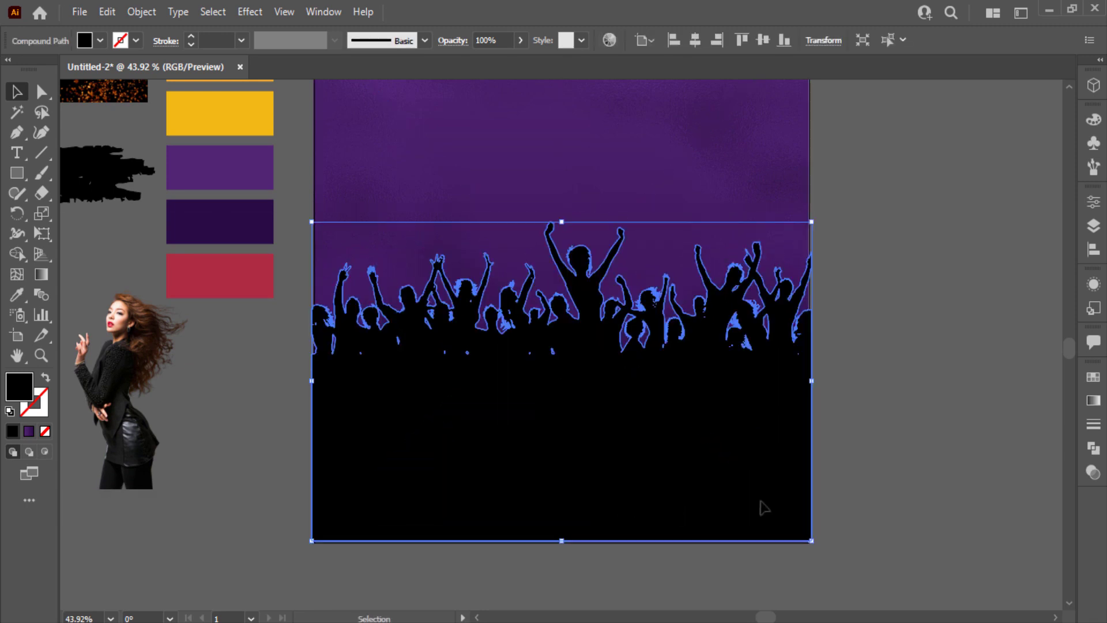
# Try Overlay and then Screen blend modes on the crowd silhouette
pyautogui.click(1094, 474)
pyautogui.click(947, 392)
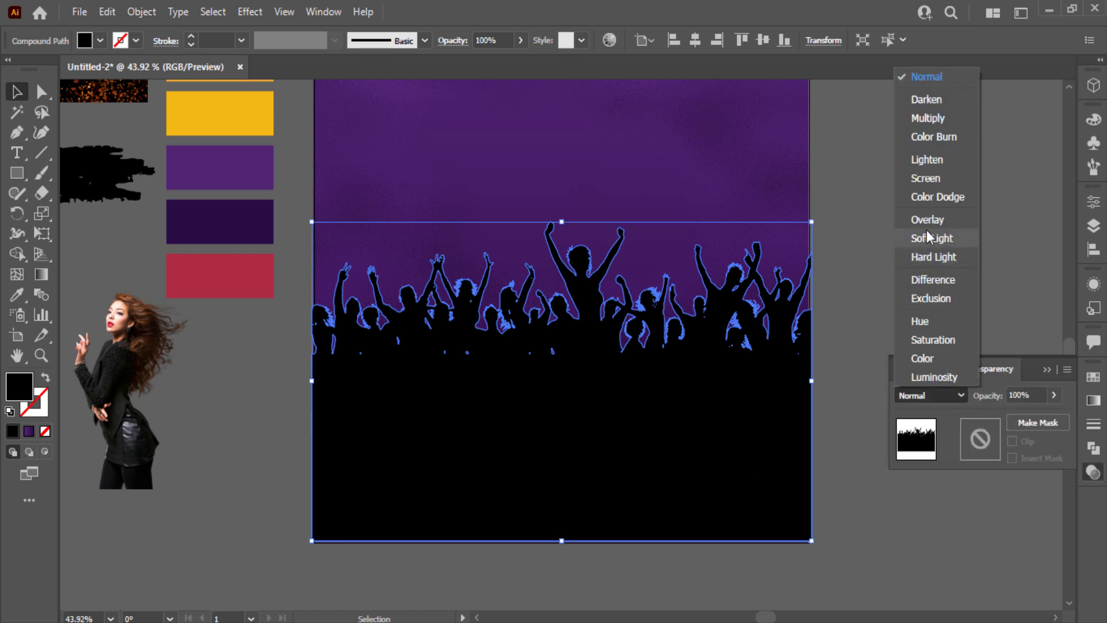
pyautogui.press('Escape')
pyautogui.press('o')
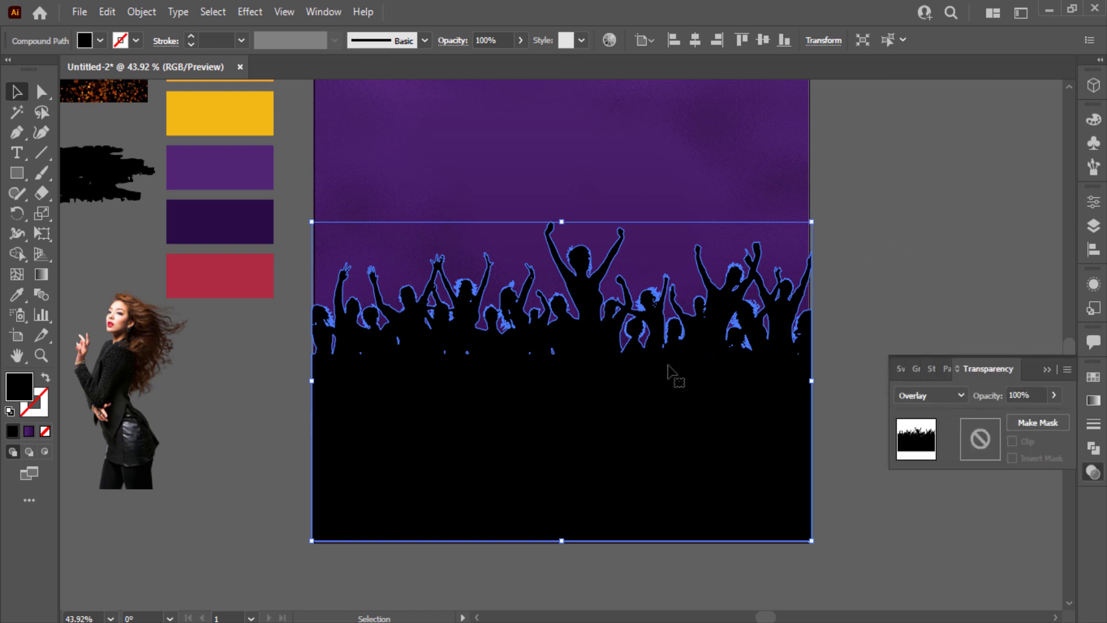
pyautogui.moveTo(708, 424); pyautogui.dragTo(704, 455)
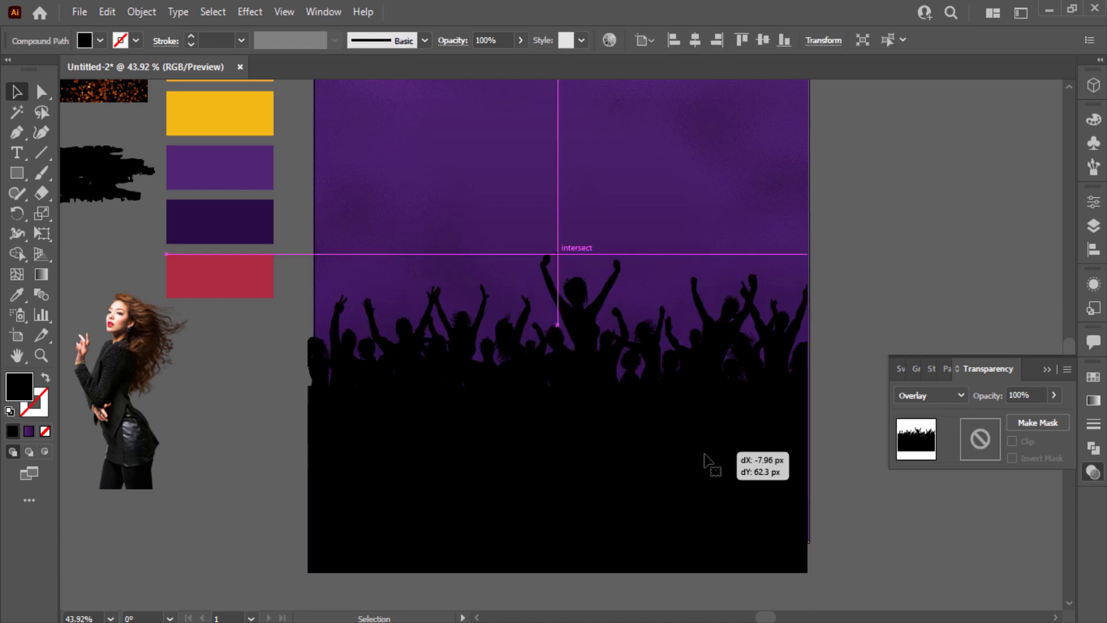
pyautogui.hotkey('ctrl', 'z')
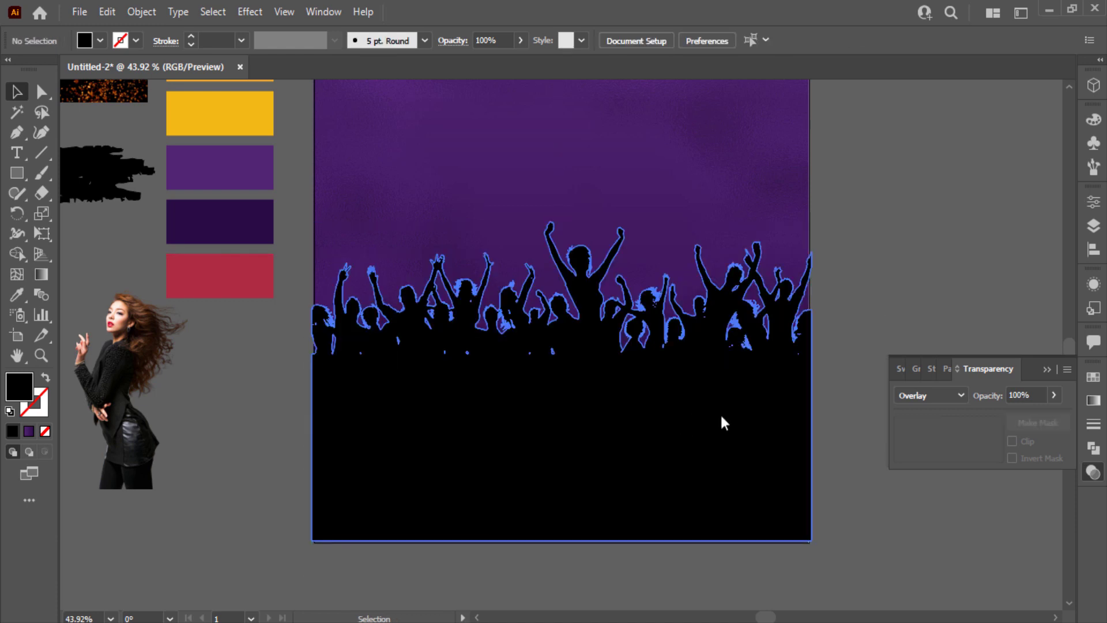
pyautogui.click(922, 395)
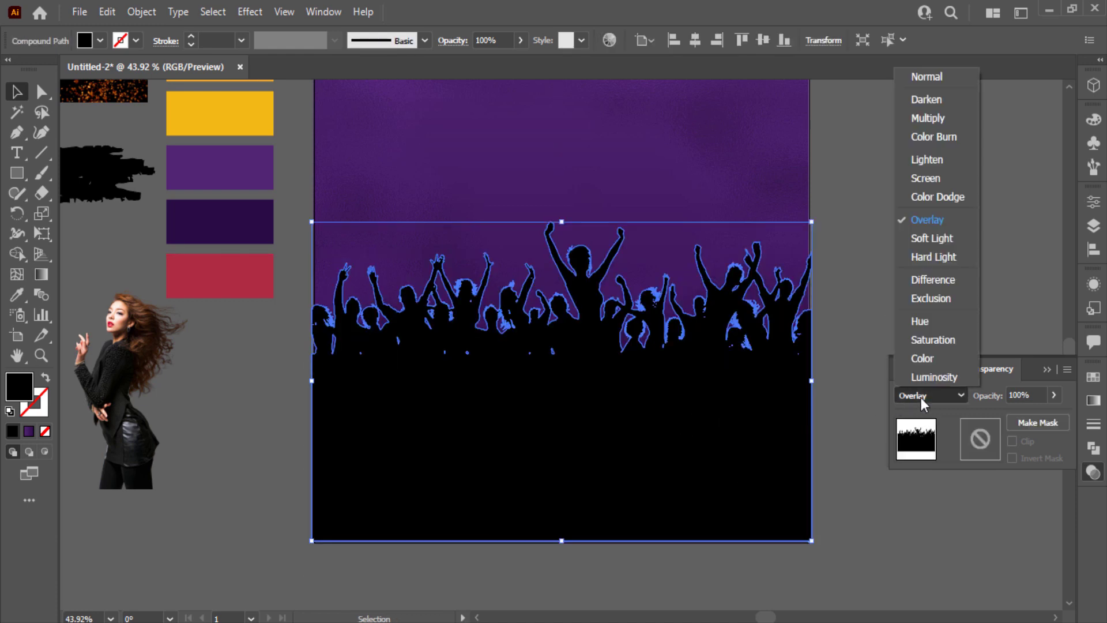
pyautogui.click(925, 178)
pyautogui.click(886, 314)
pyautogui.click(750, 384)
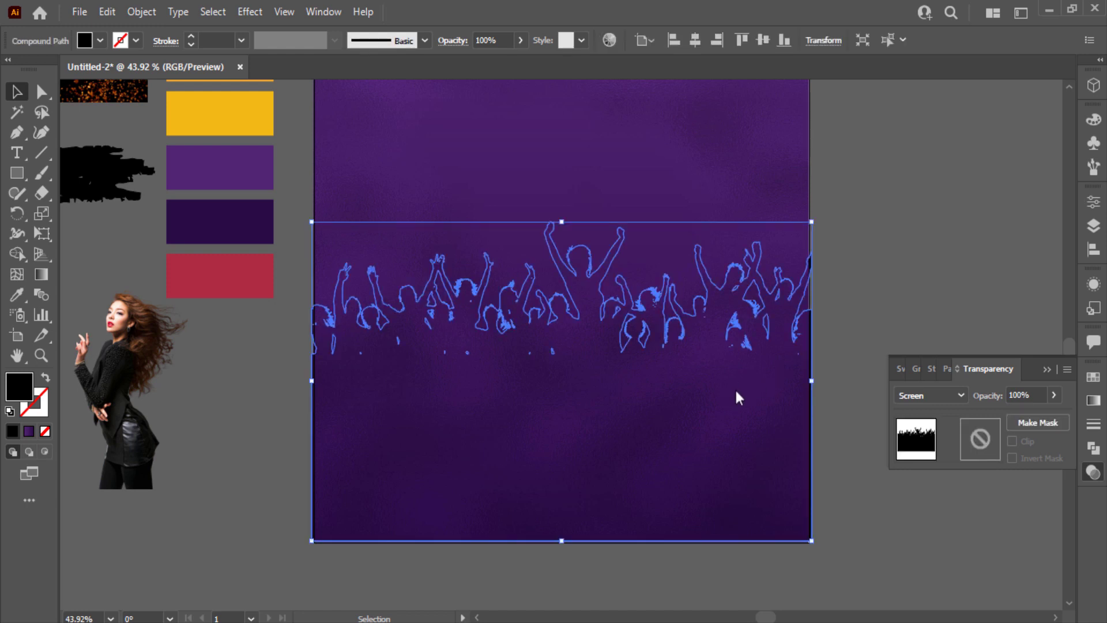
# Fill the crowd with the White, Black gradient running bottom to top
pyautogui.click(917, 369)
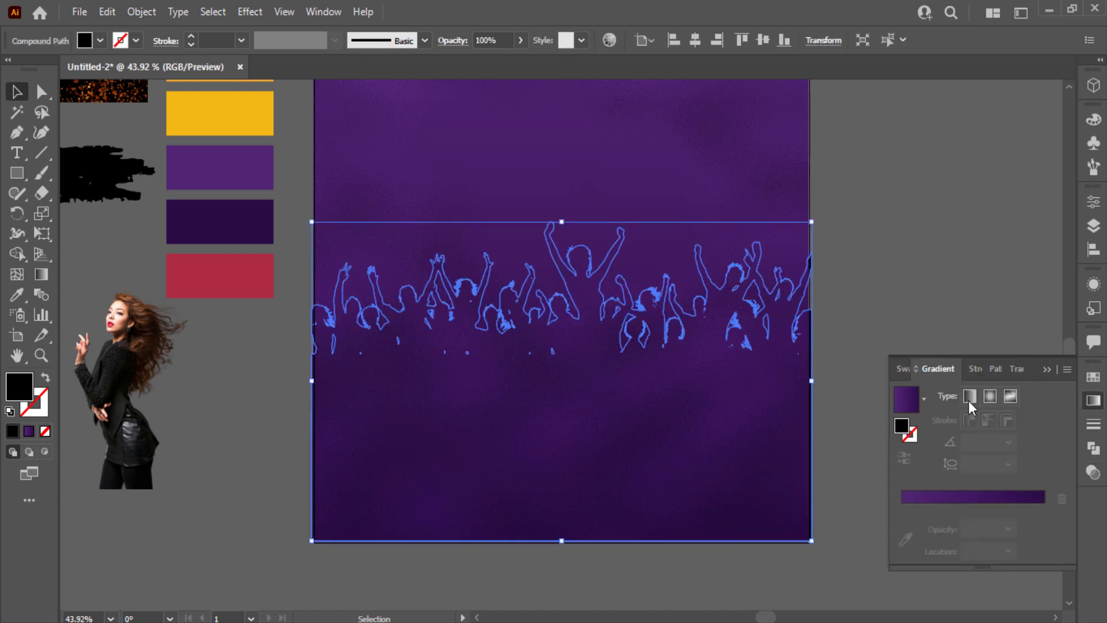
pyautogui.click(970, 398)
pyautogui.click(922, 400)
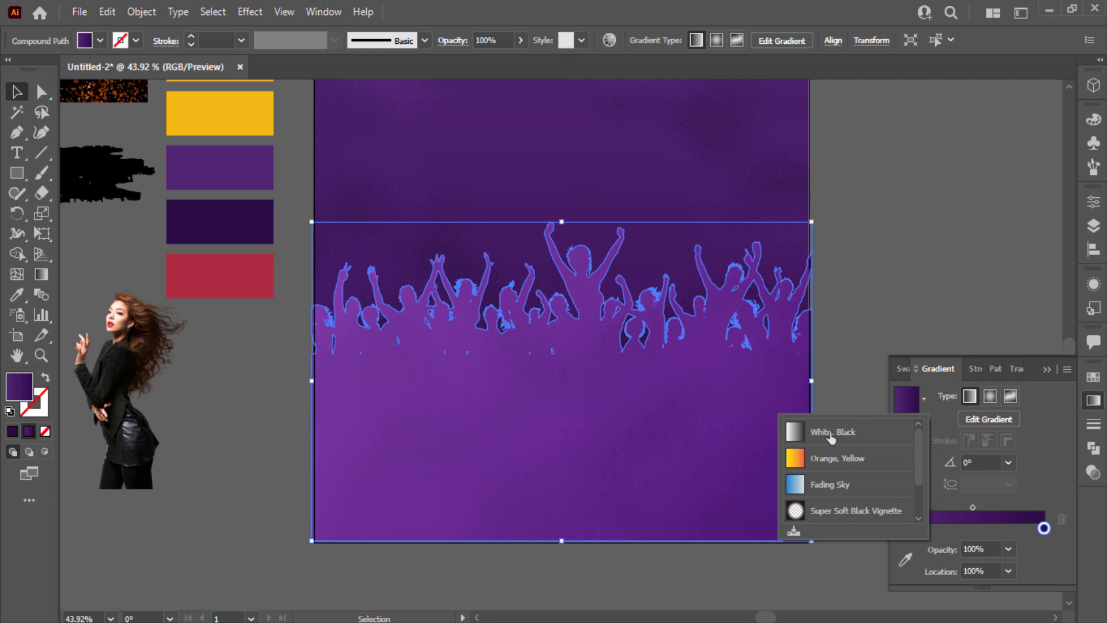
pyautogui.click(825, 433)
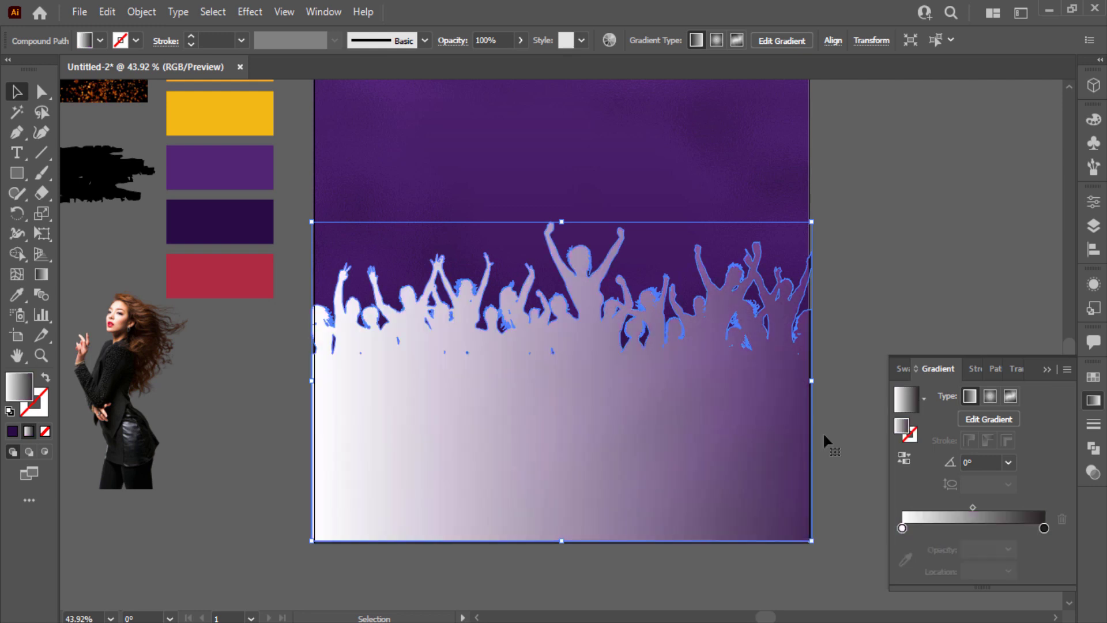
pyautogui.press('g')
pyautogui.moveTo(592, 537)
pyautogui.mouseDown()
pyautogui.moveTo(591, 327)
pyautogui.moveTo(548, 251)
pyautogui.moveTo(567, 460)
pyautogui.mouseUp()
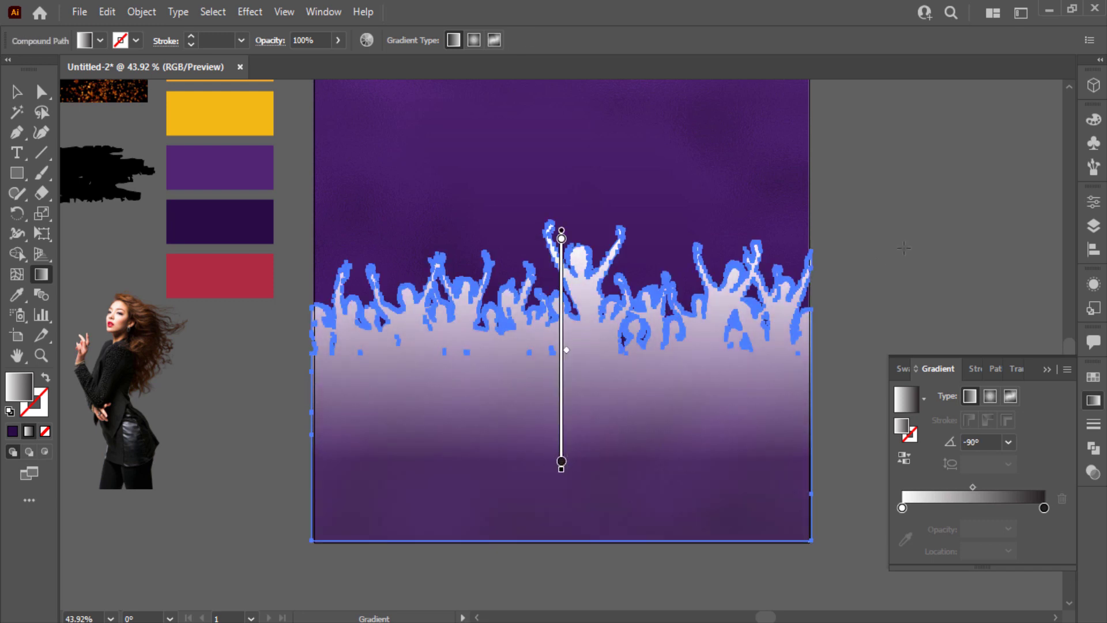
pyautogui.press('v')
# Set the gradient crowd's blend mode to Overlay
pyautogui.click(1010, 372)
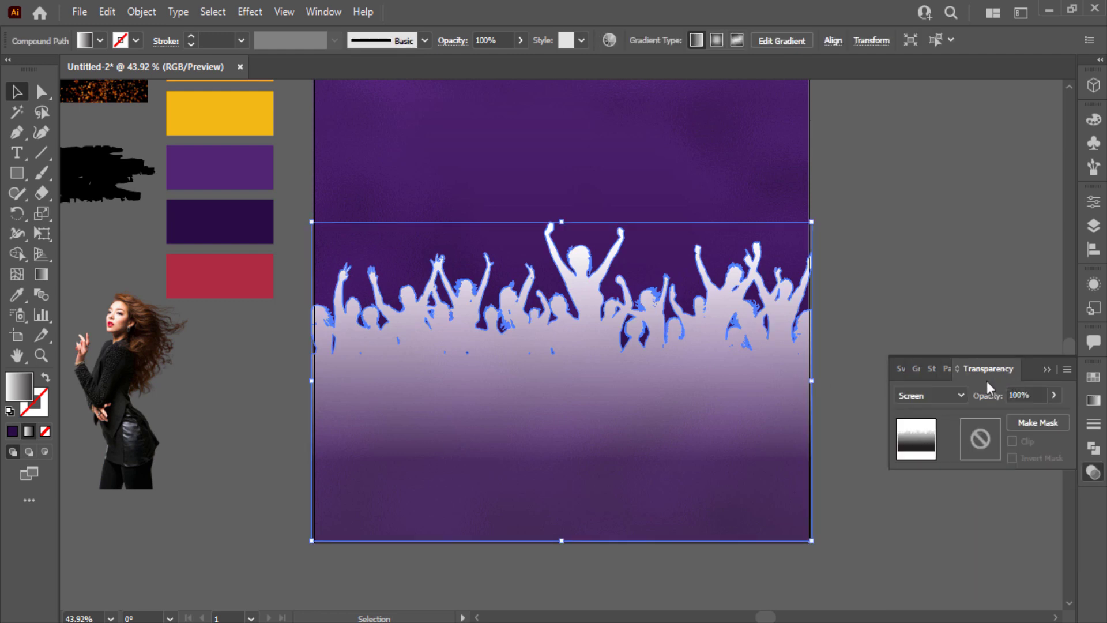
pyautogui.click(928, 395)
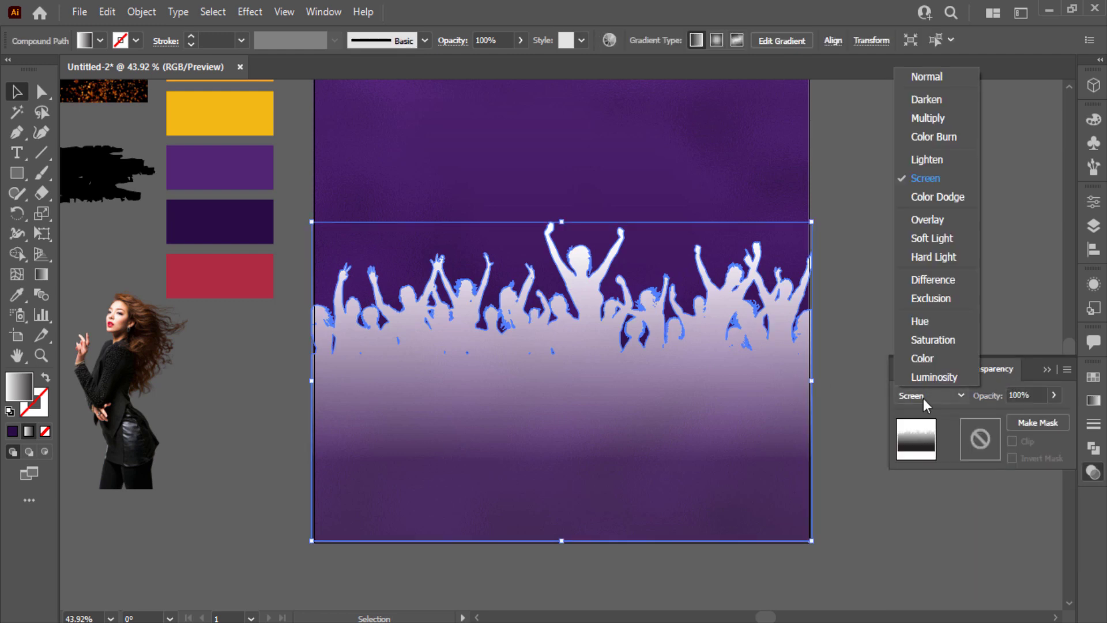
pyautogui.click(942, 222)
pyautogui.click(1046, 369)
pyautogui.click(953, 286)
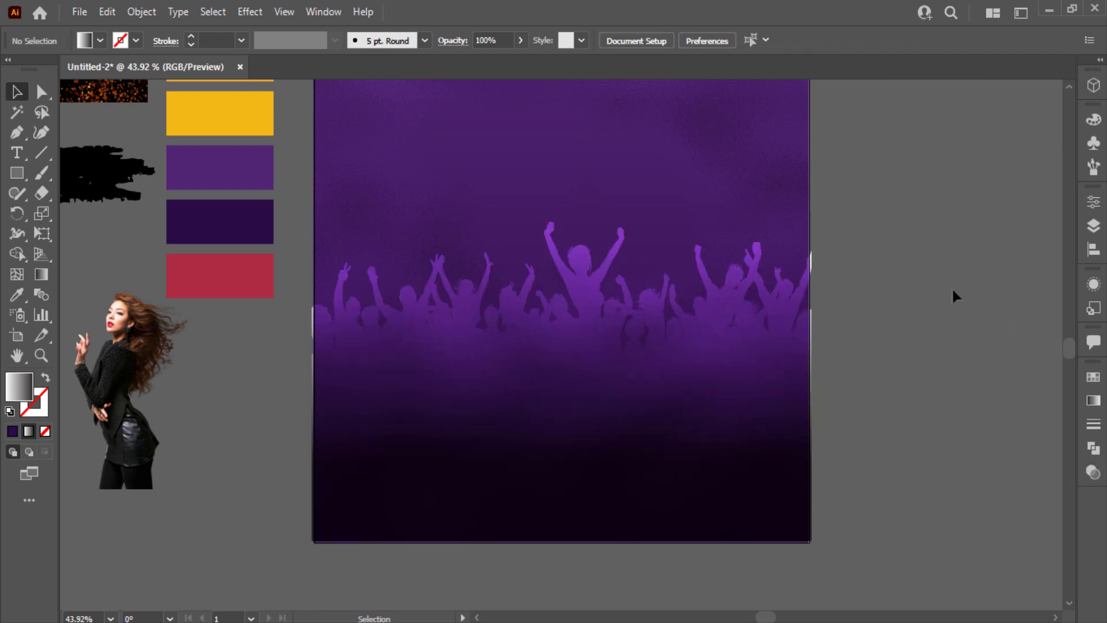
# Drag the crowd's right and left edges to sit flush with the artboard edges
pyautogui.click(780, 416)
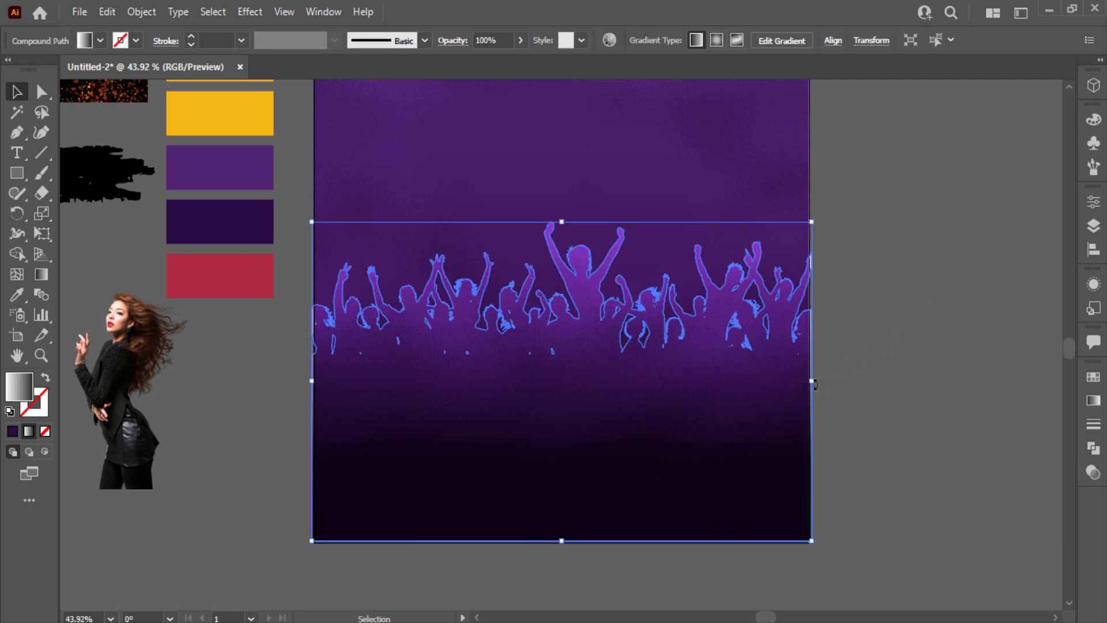
pyautogui.moveTo(813, 385); pyautogui.dragTo(807, 391)
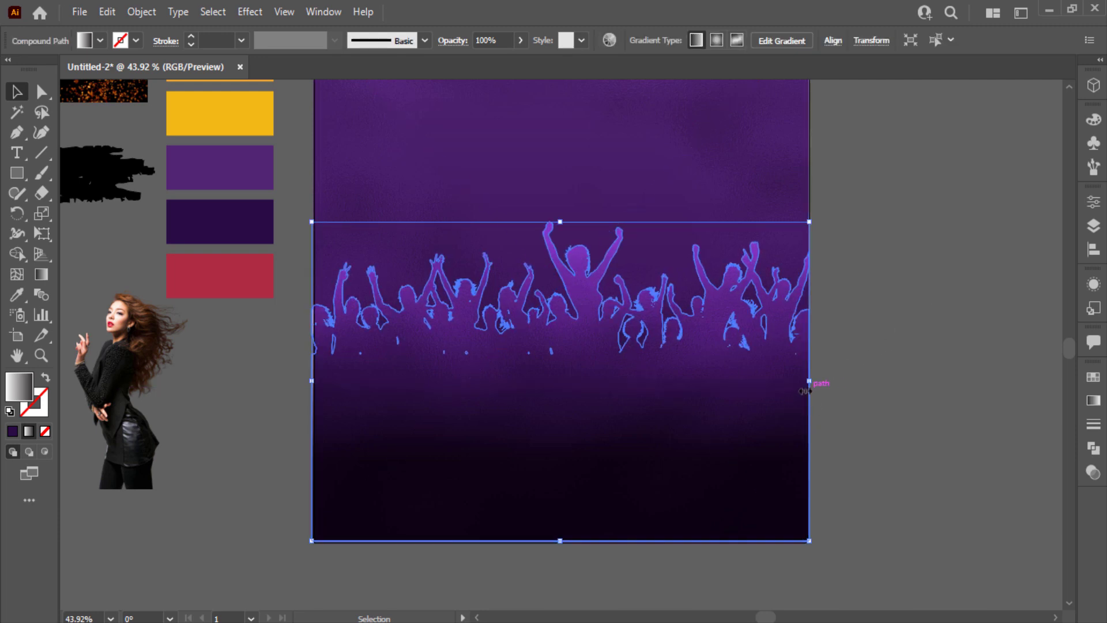
pyautogui.click(840, 359)
pyautogui.click(329, 366)
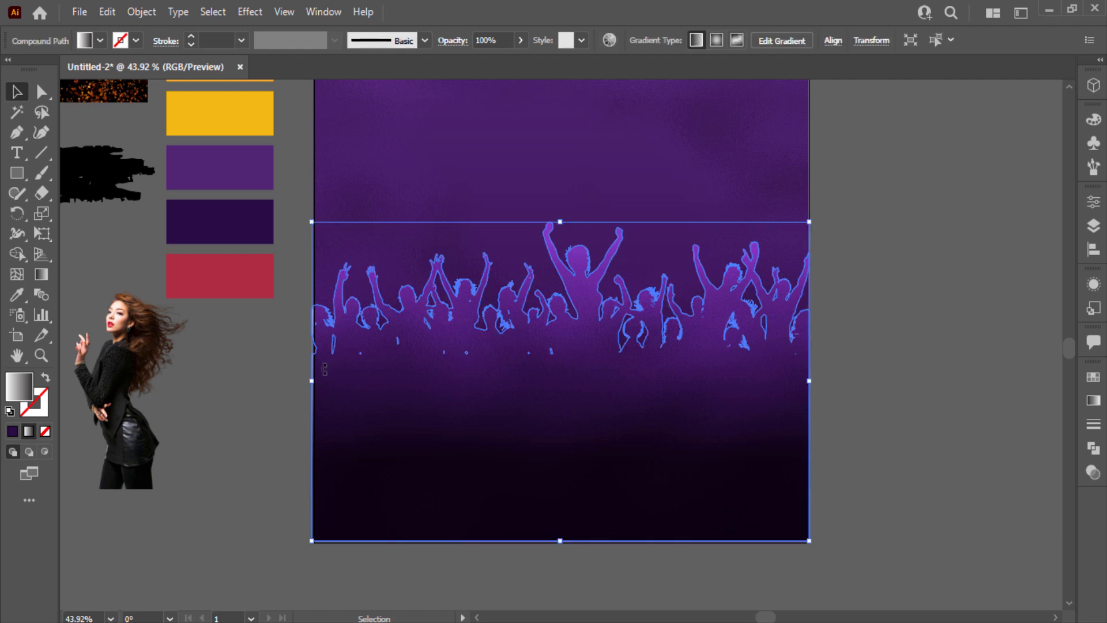
pyautogui.moveTo(313, 380); pyautogui.dragTo(320, 382)
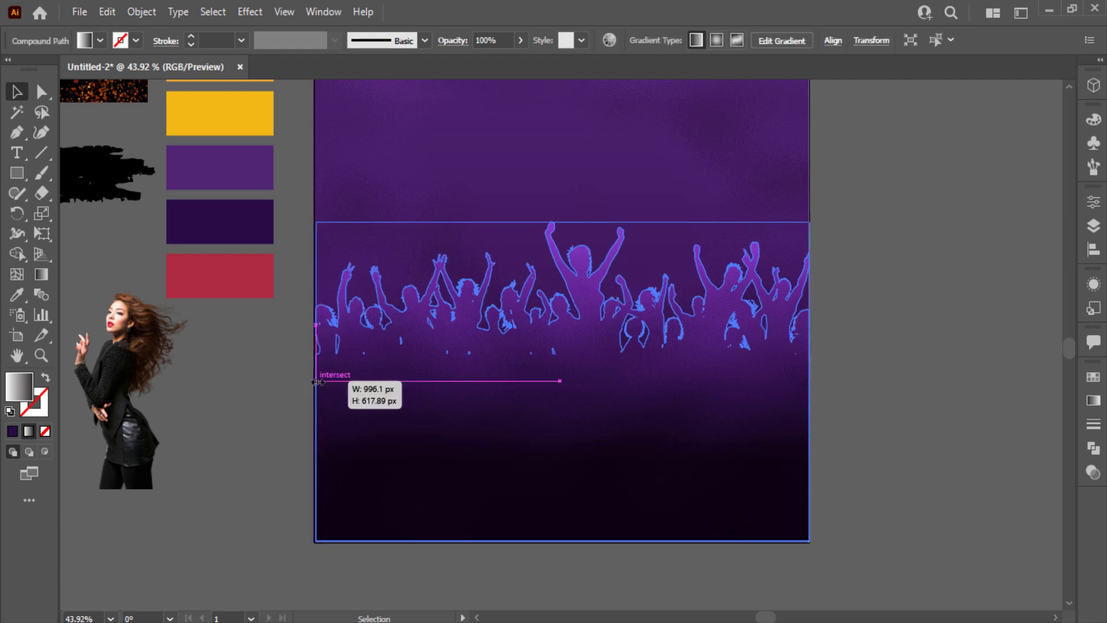
pyautogui.scroll(4, 283, 387)
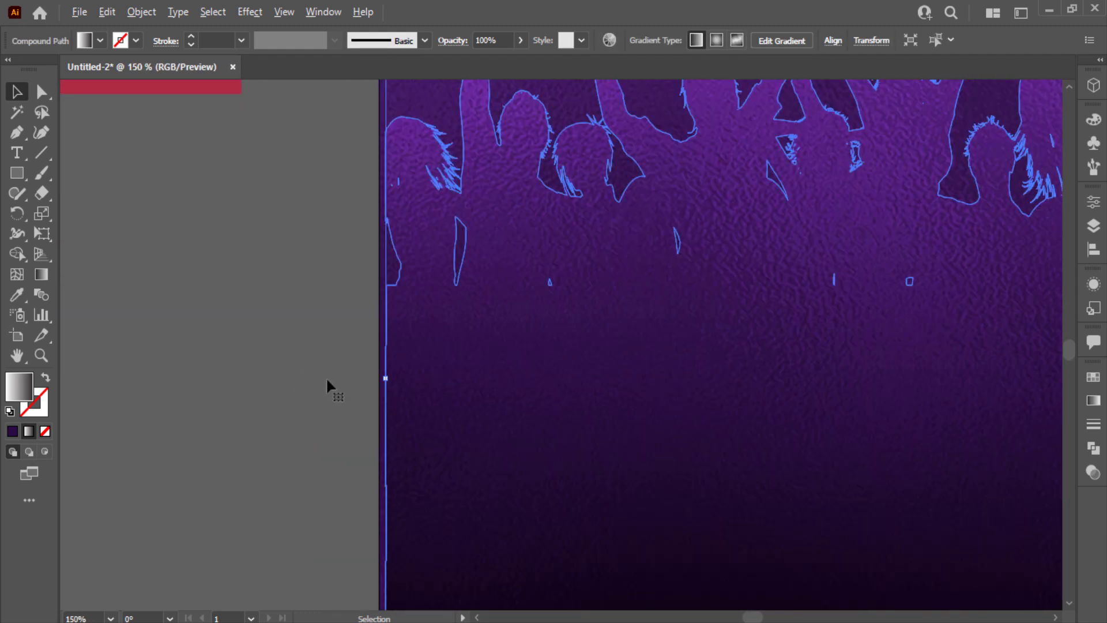
pyautogui.moveTo(380, 378); pyautogui.dragTo(380, 379)
pyautogui.scroll(-3, 381, 380)
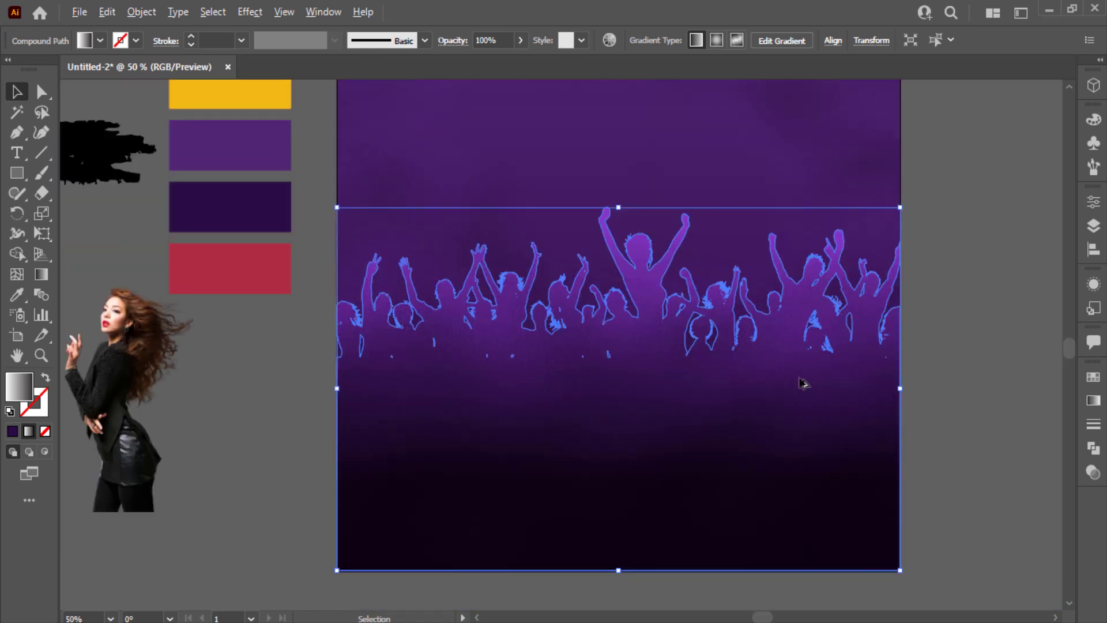
pyautogui.click(919, 375)
# Bring the black brush shape to the front and drag it onto the artboard's lower area
pyautogui.click(848, 412)
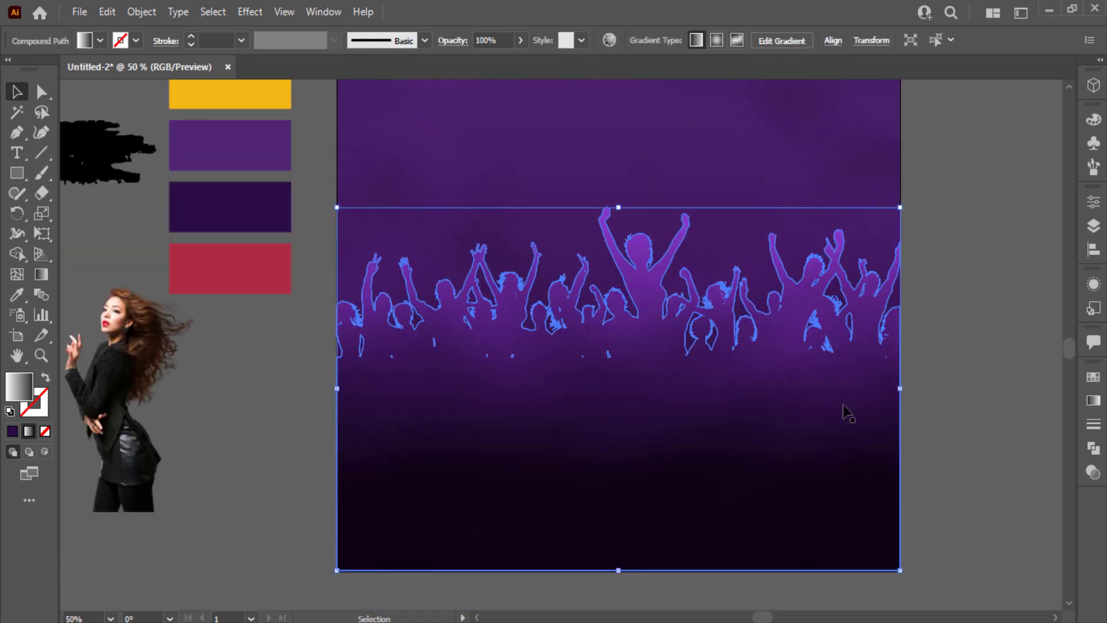
pyautogui.hotkey('ctrl', 'shift', 'a')
pyautogui.rightClick(125, 166)
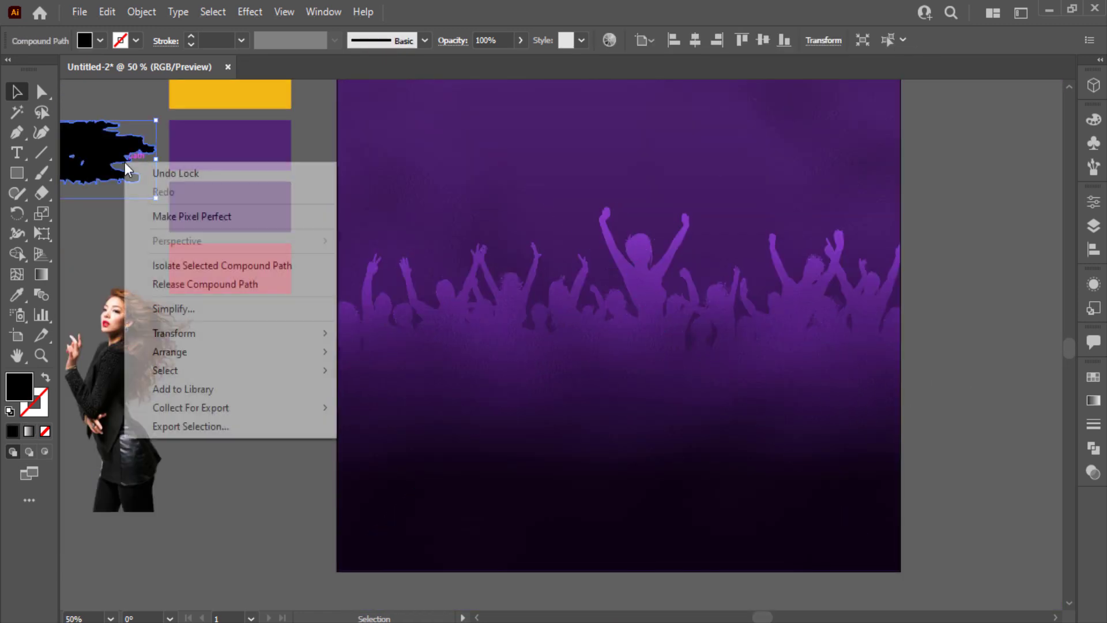
pyautogui.click(387, 352)
pyautogui.moveTo(156, 196)
pyautogui.mouseDown()
pyautogui.moveTo(626, 435)
pyautogui.moveTo(799, 484)
pyautogui.moveTo(810, 448)
pyautogui.mouseUp()
pyautogui.scroll(-2, 634, 432)
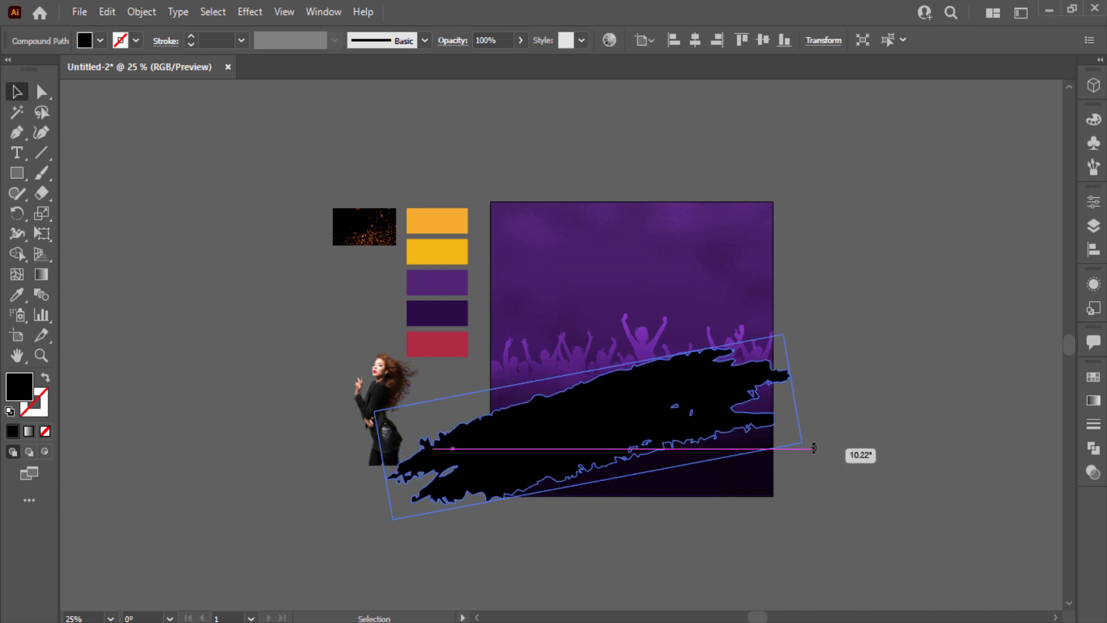
# Tilt and scale the brush stroke across the lower half, moving swatches and photo left
pyautogui.moveTo(621, 375); pyautogui.dragTo(747, 426)
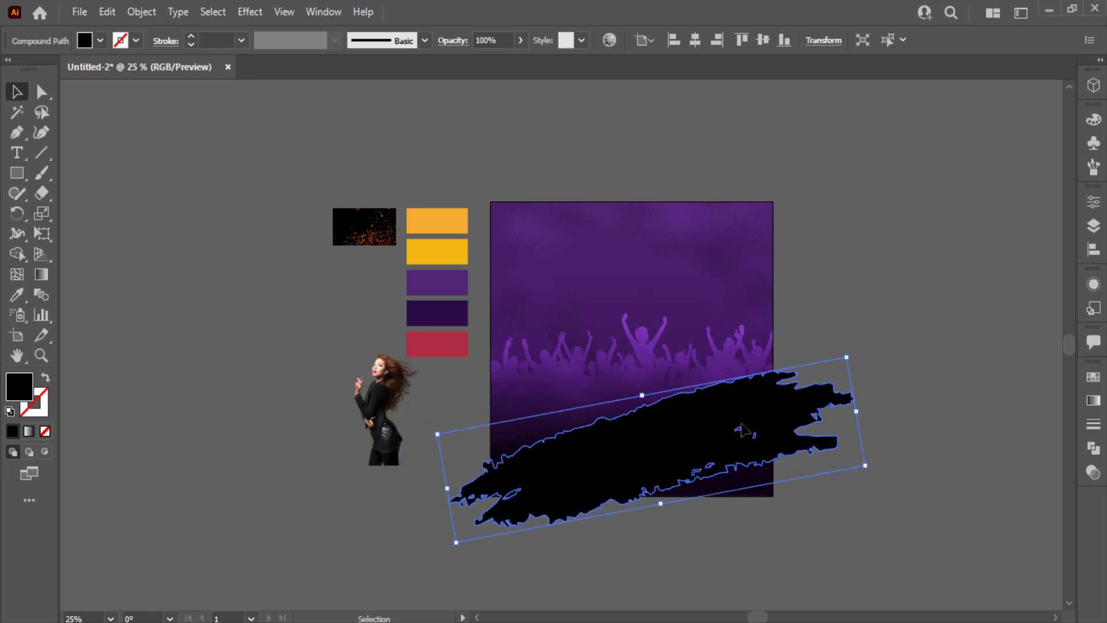
pyautogui.moveTo(667, 500); pyautogui.dragTo(670, 521)
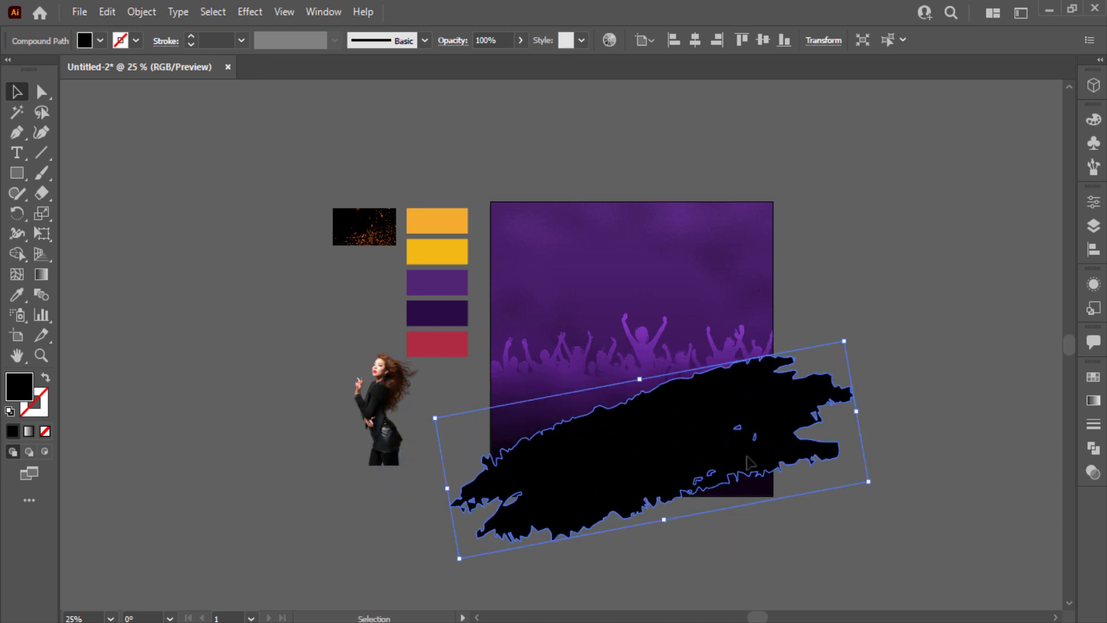
pyautogui.moveTo(862, 360); pyautogui.dragTo(500, 559)
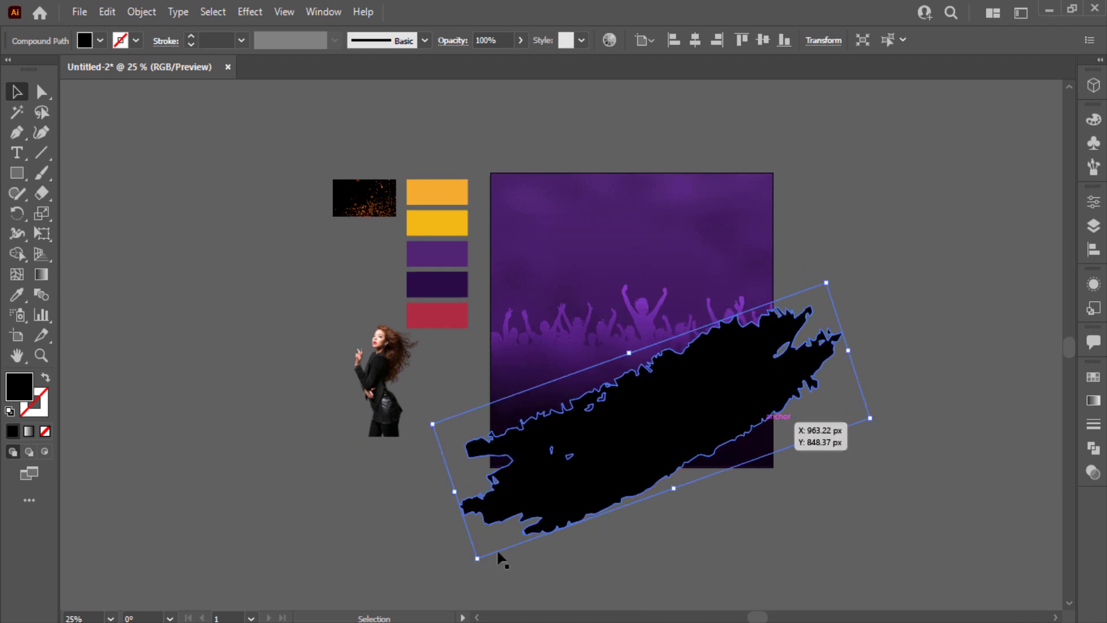
pyautogui.moveTo(672, 491); pyautogui.dragTo(680, 507)
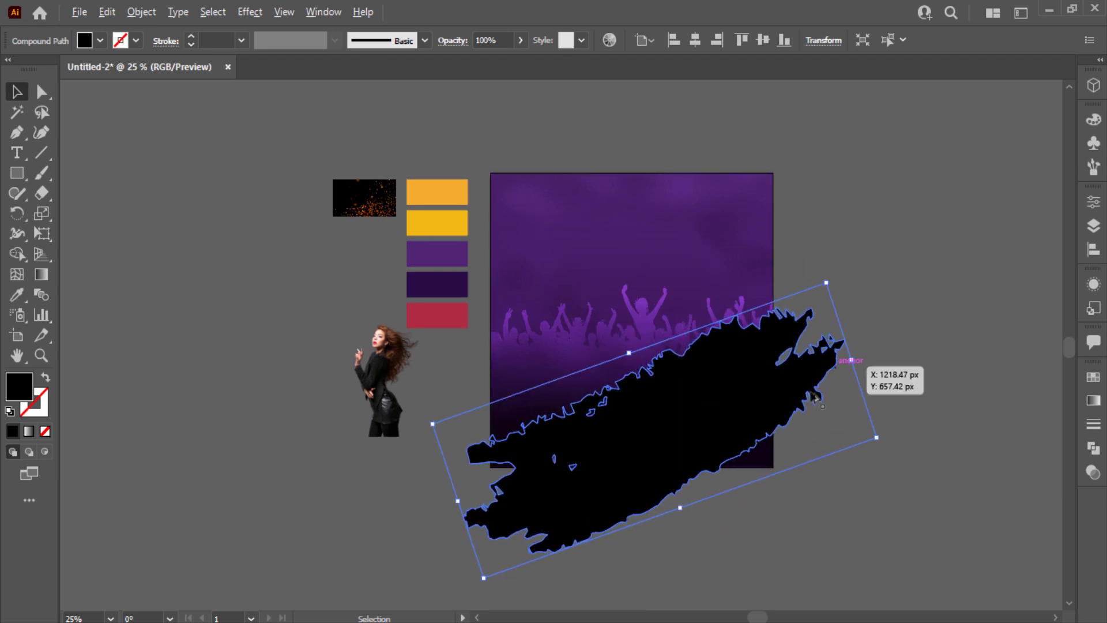
pyautogui.moveTo(852, 357); pyautogui.dragTo(931, 346)
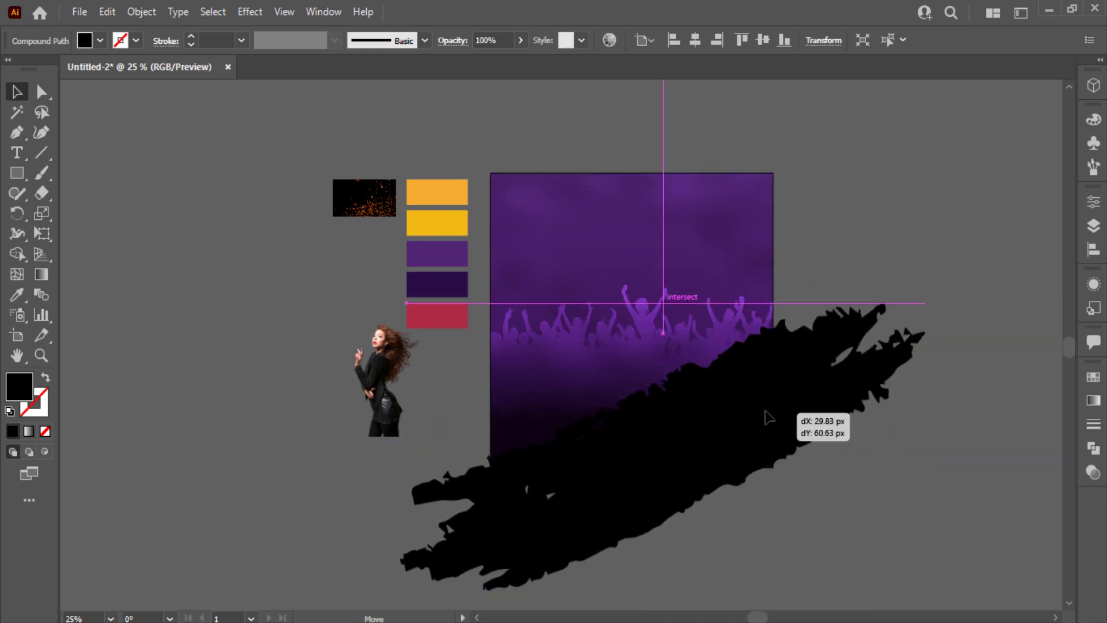
pyautogui.moveTo(773, 400); pyautogui.dragTo(766, 416)
pyautogui.moveTo(468, 499); pyautogui.dragTo(458, 464)
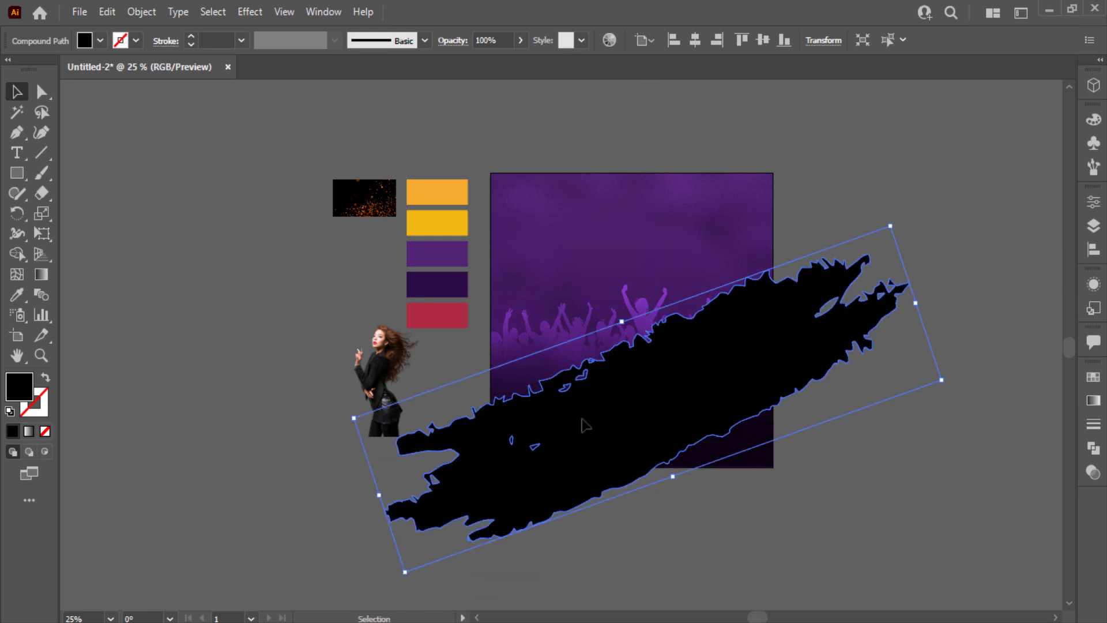
pyautogui.moveTo(907, 315); pyautogui.dragTo(926, 353)
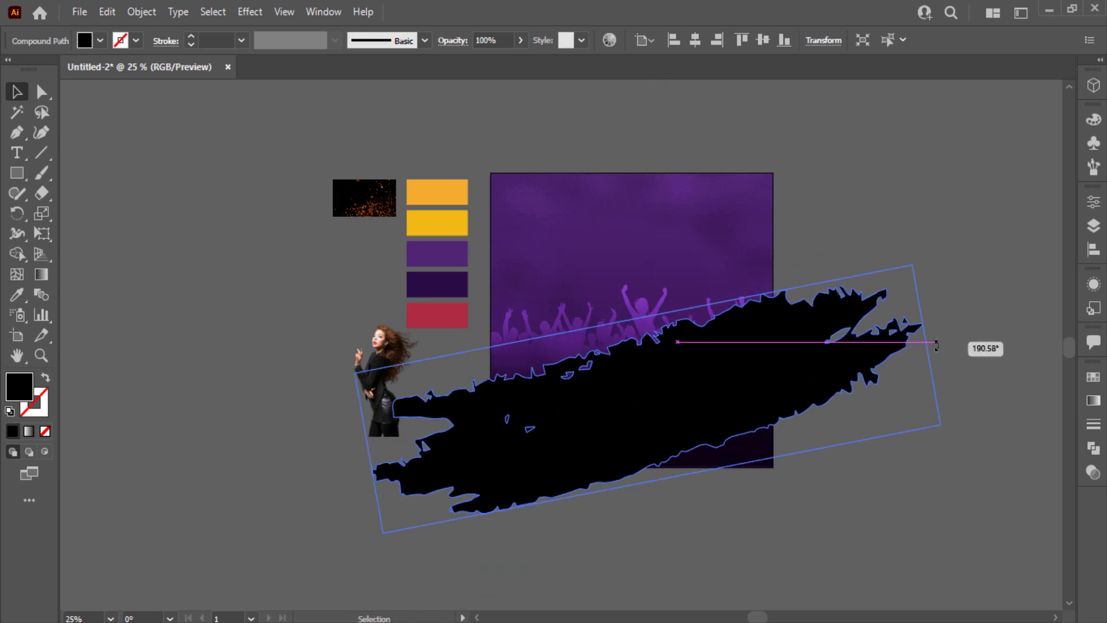
pyautogui.moveTo(818, 382); pyautogui.dragTo(831, 409)
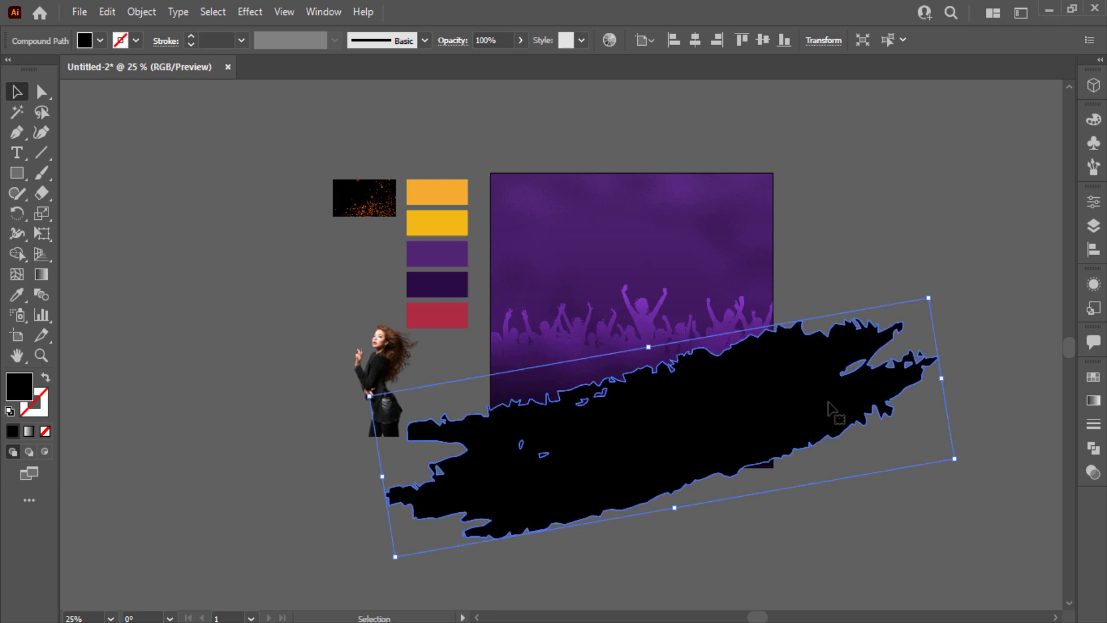
pyautogui.moveTo(679, 510); pyautogui.dragTo(681, 518)
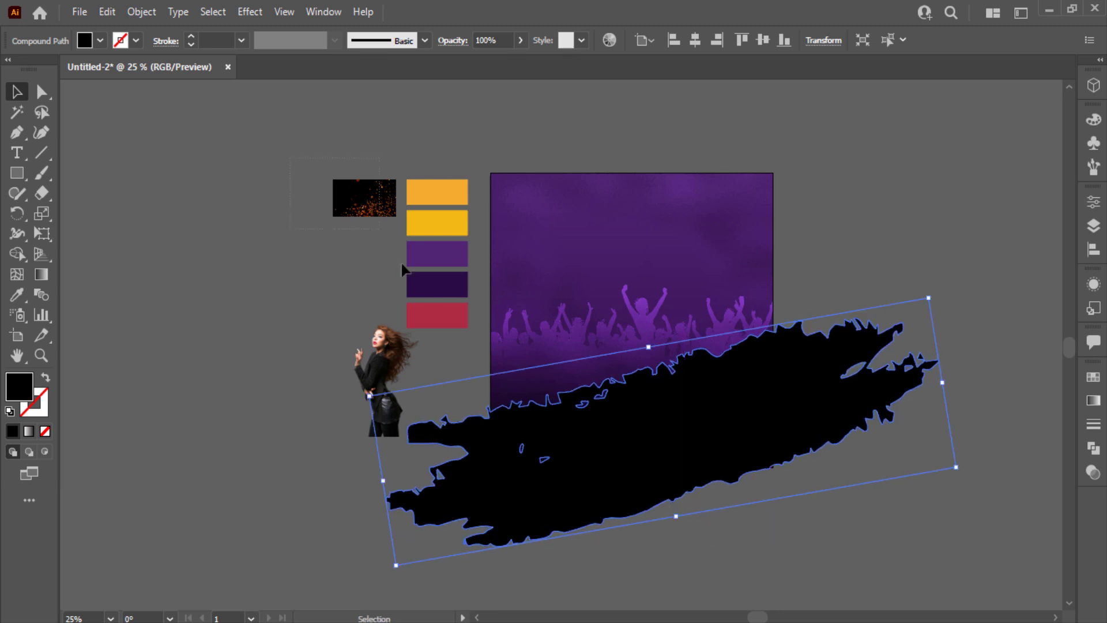
pyautogui.moveTo(431, 325); pyautogui.dragTo(120, 319)
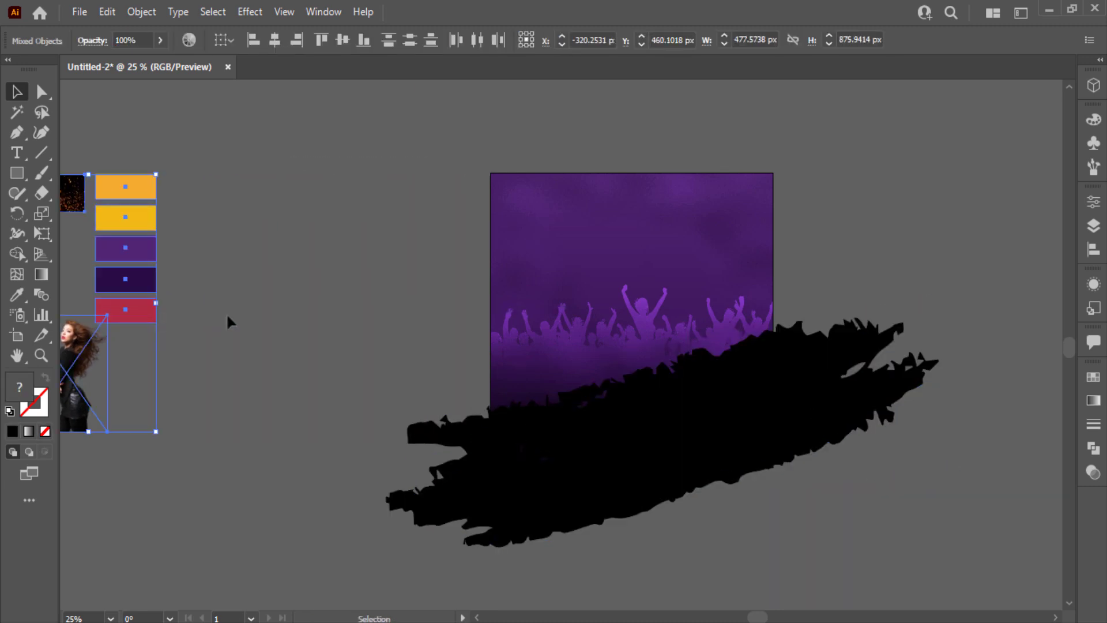
pyautogui.click(462, 381)
# Duplicate the brush shape and tilt the copy across the poster's top edge
pyautogui.click(715, 449)
pyautogui.moveTo(677, 321); pyautogui.dragTo(615, 158)
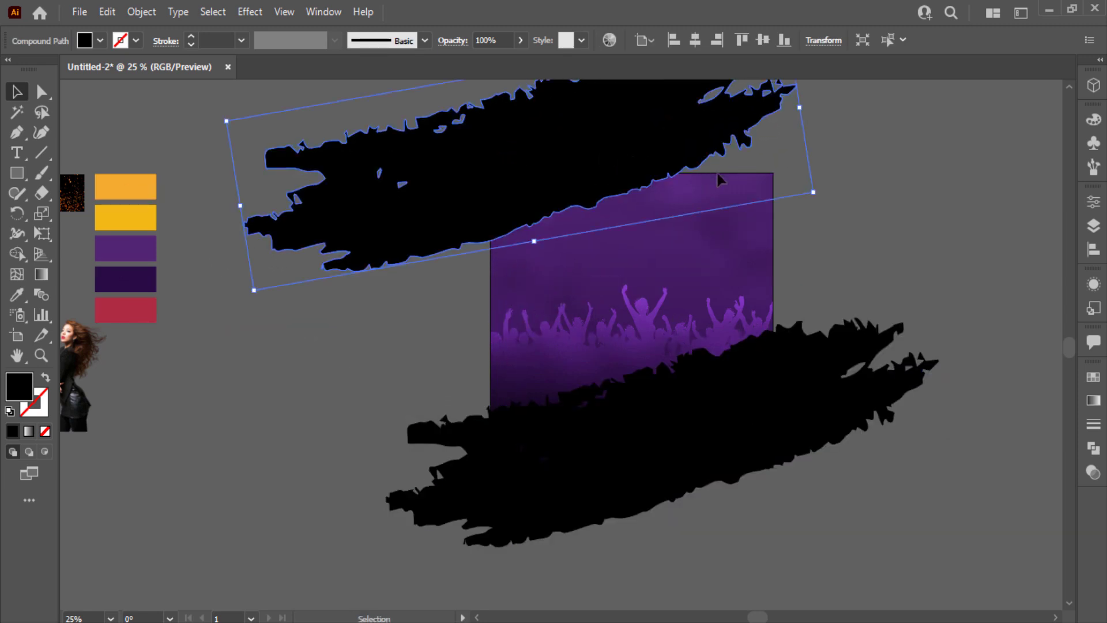
pyautogui.moveTo(824, 199); pyautogui.dragTo(227, 135)
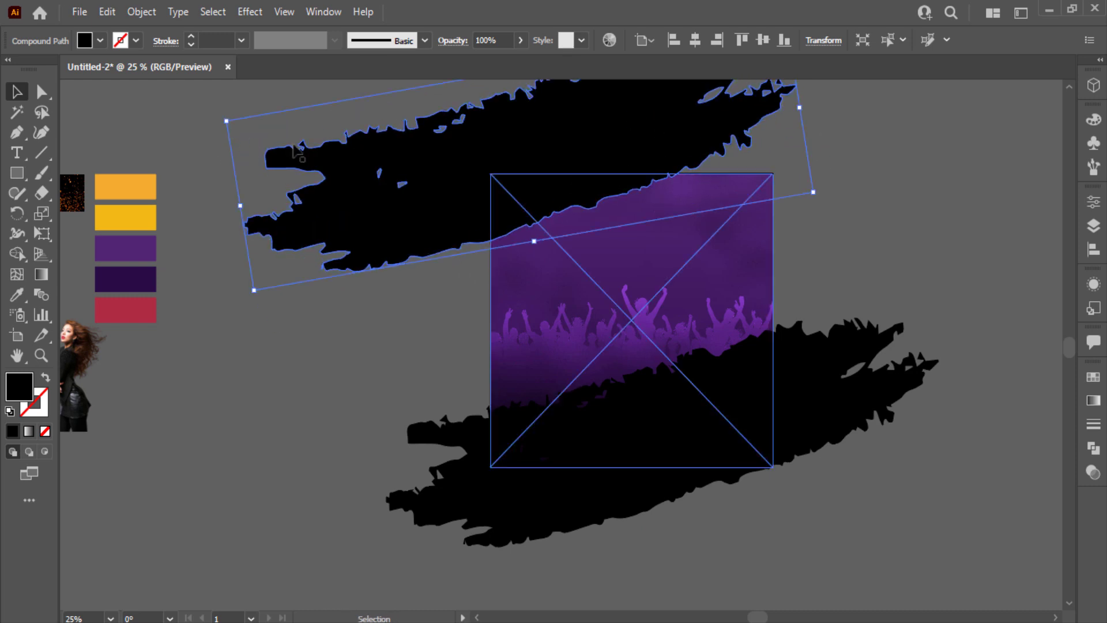
pyautogui.moveTo(822, 192); pyautogui.dragTo(312, 197)
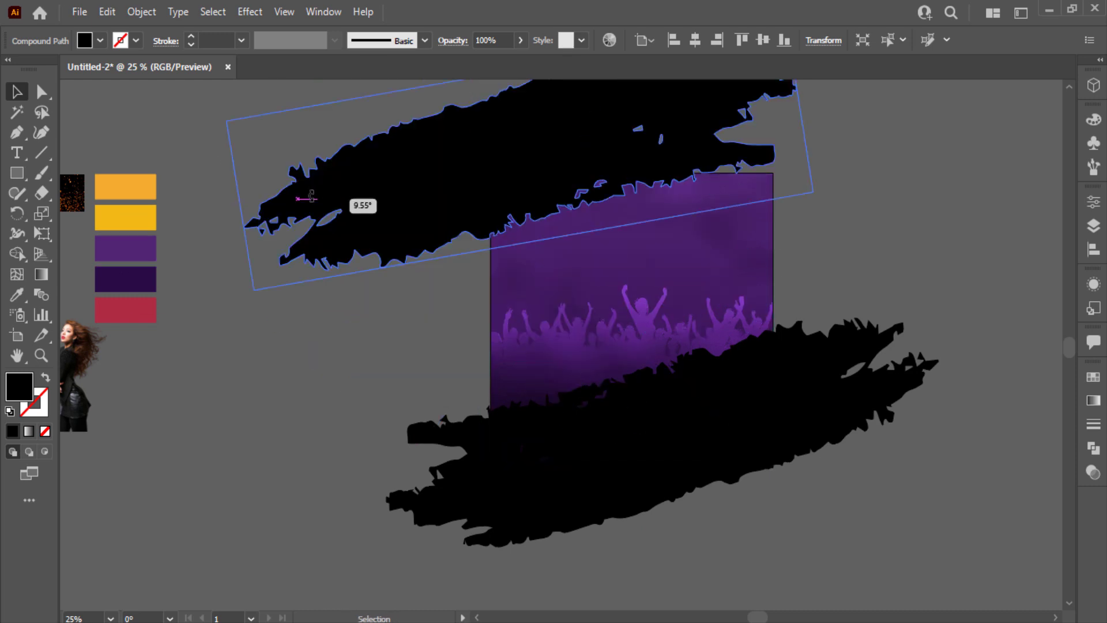
pyautogui.moveTo(517, 198); pyautogui.dragTo(623, 194)
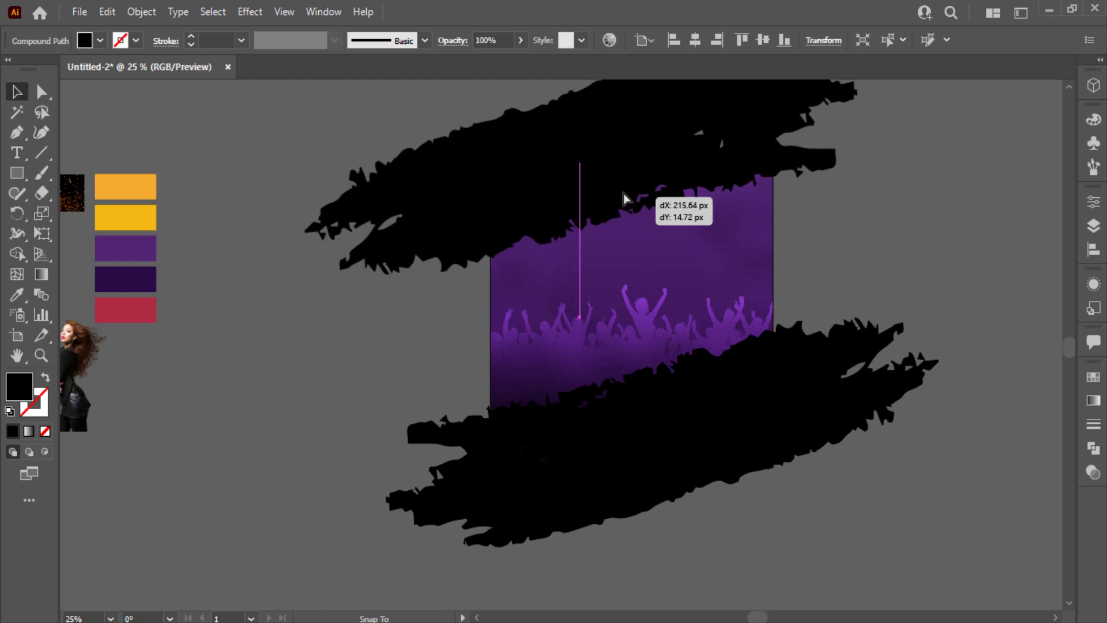
pyautogui.scroll(3, 622, 195)
pyautogui.click(922, 245)
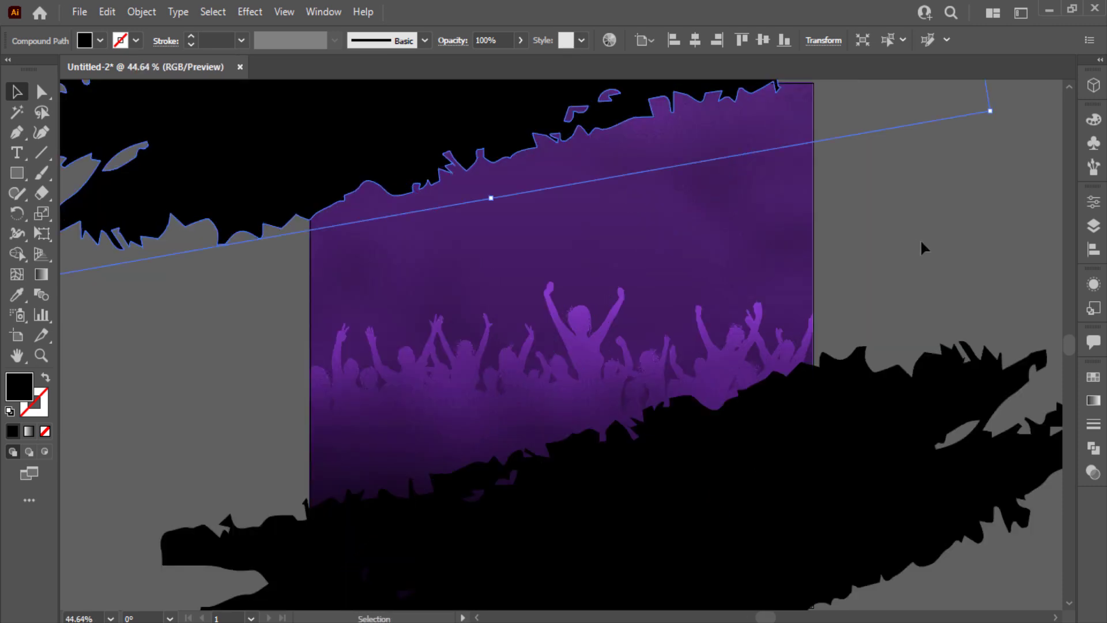
pyautogui.moveTo(437, 136); pyautogui.dragTo(472, 134)
# Nudge the lower brush stroke up and left over the crowd's base
pyautogui.click(467, 508)
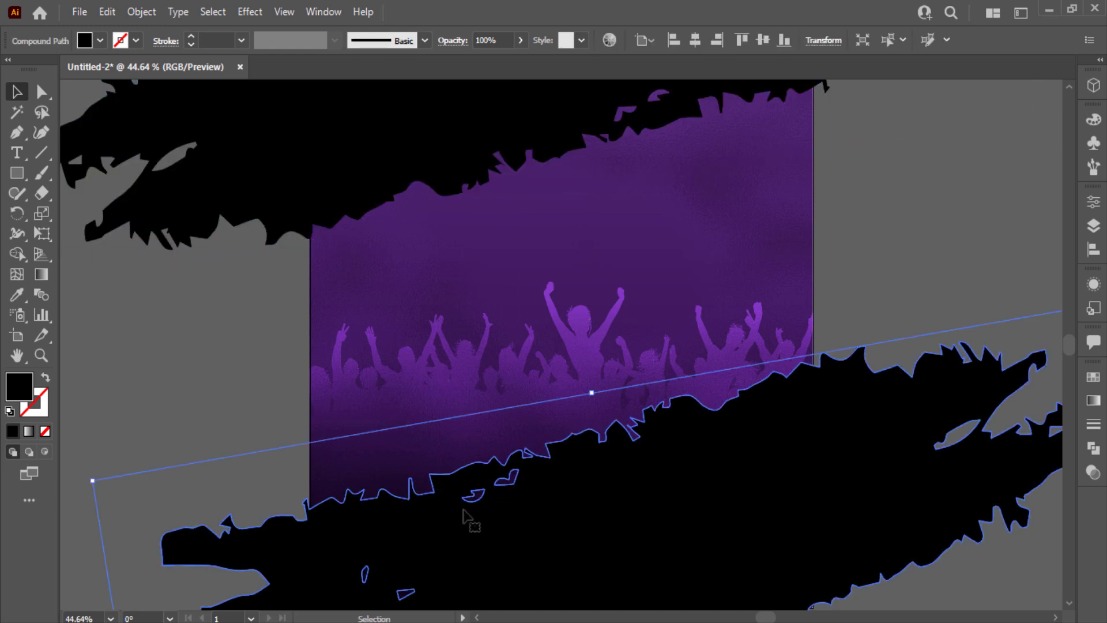
pyautogui.moveTo(666, 533)
pyautogui.mouseDown()
pyautogui.moveTo(650, 496)
pyautogui.moveTo(654, 511)
pyautogui.mouseUp()
pyautogui.scroll(-1, 663, 522)
pyautogui.click(808, 182)
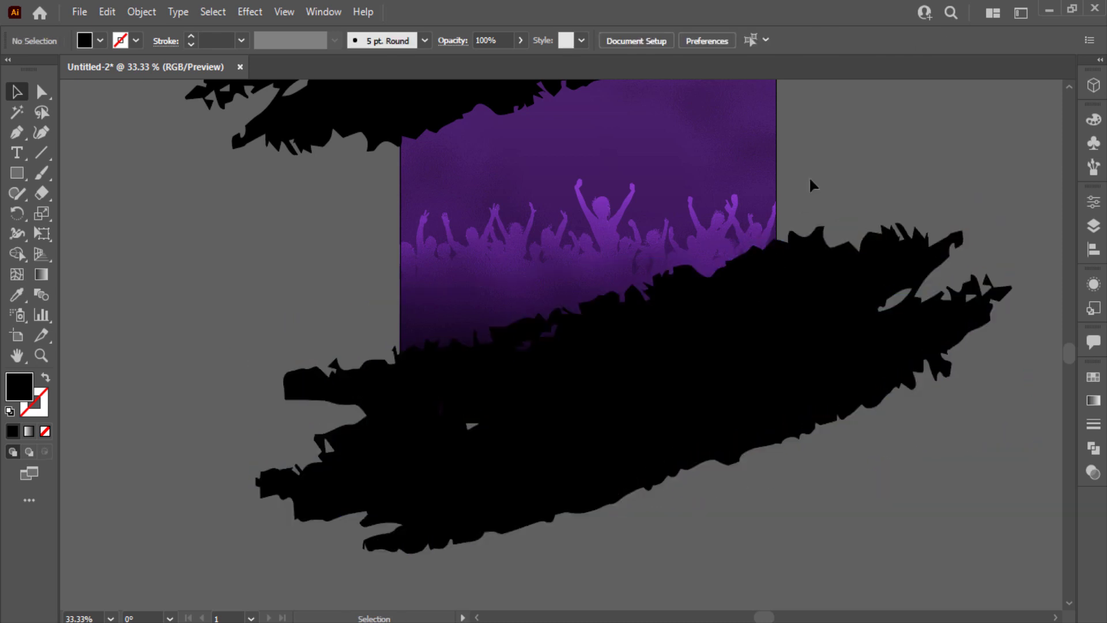
pyautogui.click(531, 367)
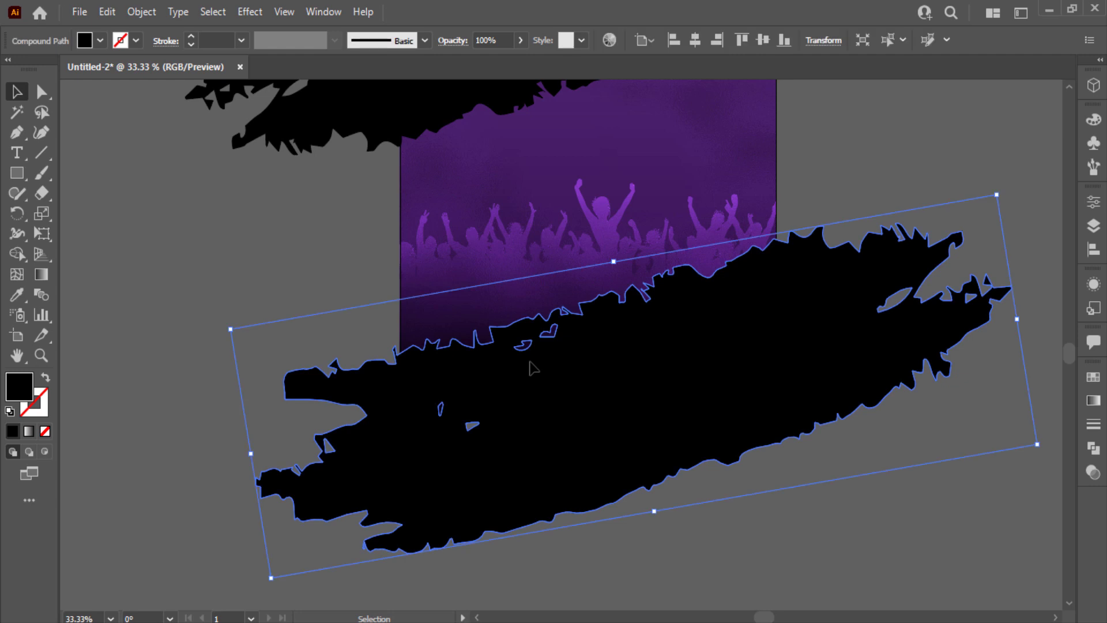
pyautogui.scroll(-1, 531, 367)
# Fill the lower brush with an orange-to-yellow gradient sampled from the swatches
pyautogui.click(1094, 404)
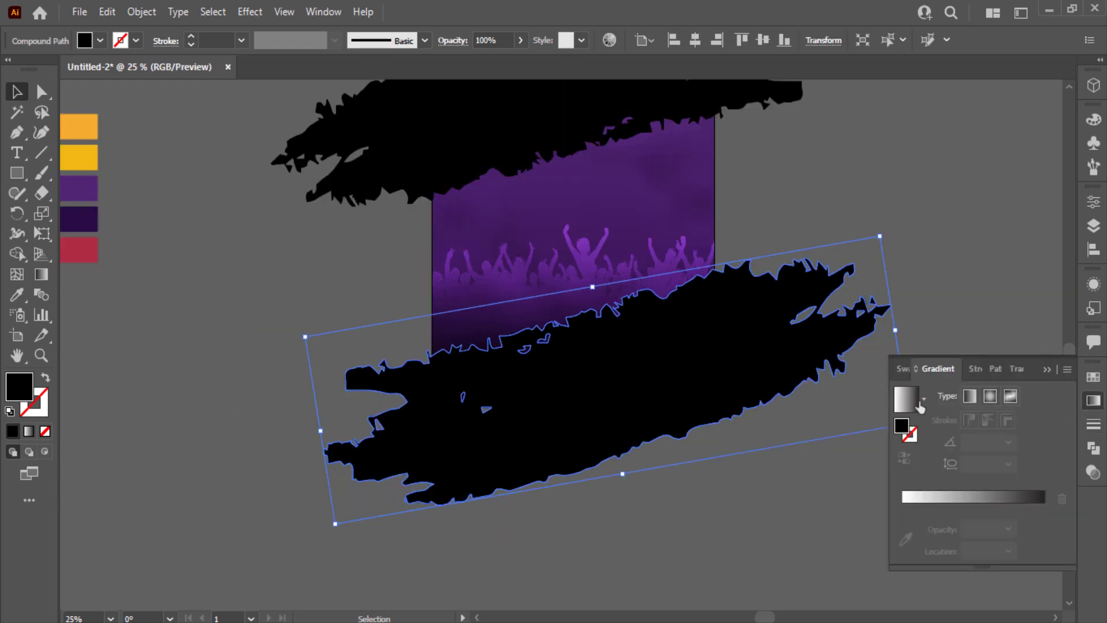
pyautogui.click(901, 403)
pyautogui.click(906, 564)
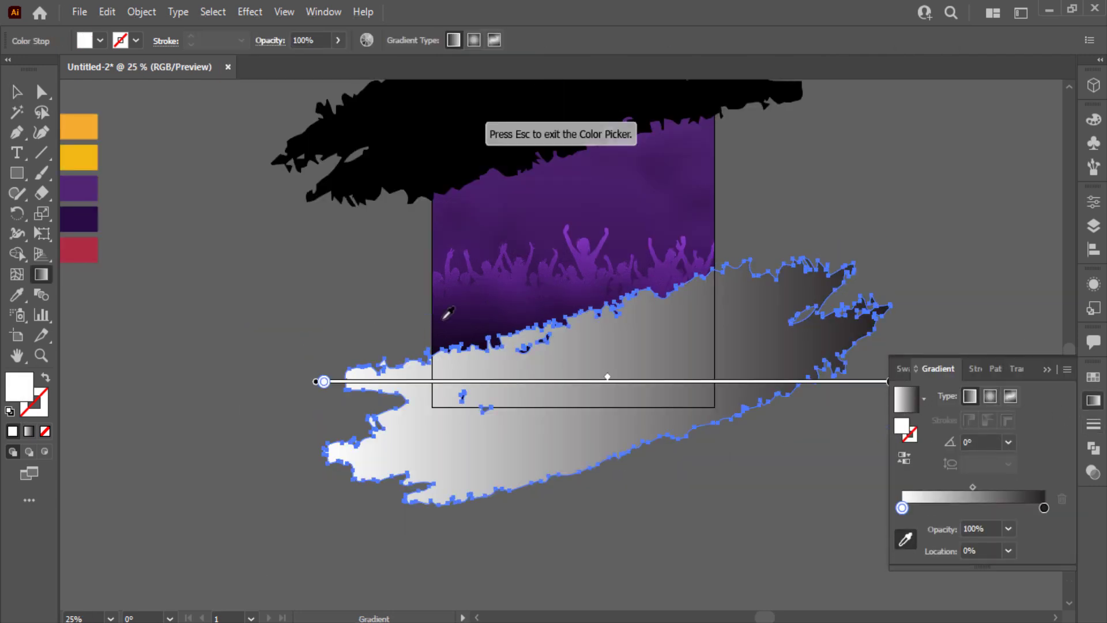
pyautogui.click(87, 129)
pyautogui.click(1045, 508)
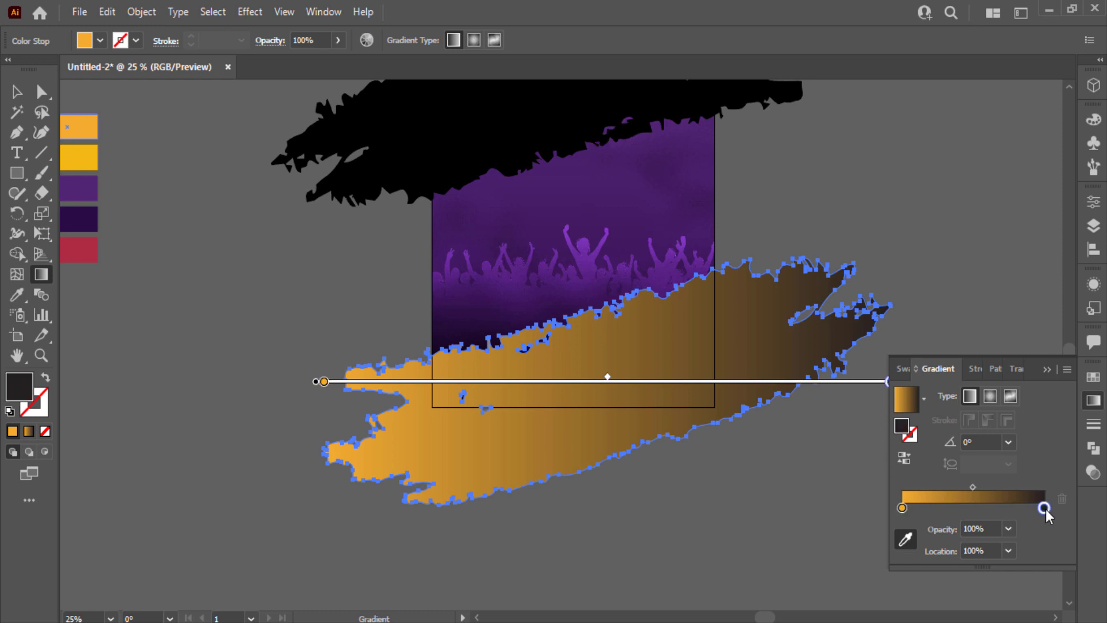
pyautogui.click(97, 161)
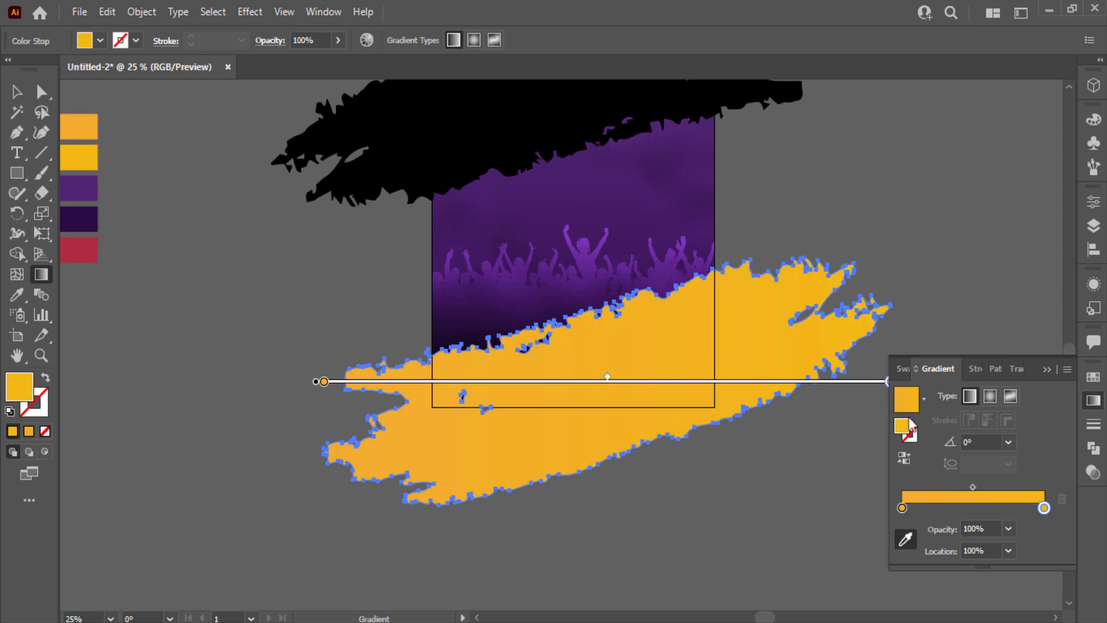
pyautogui.click(1009, 443)
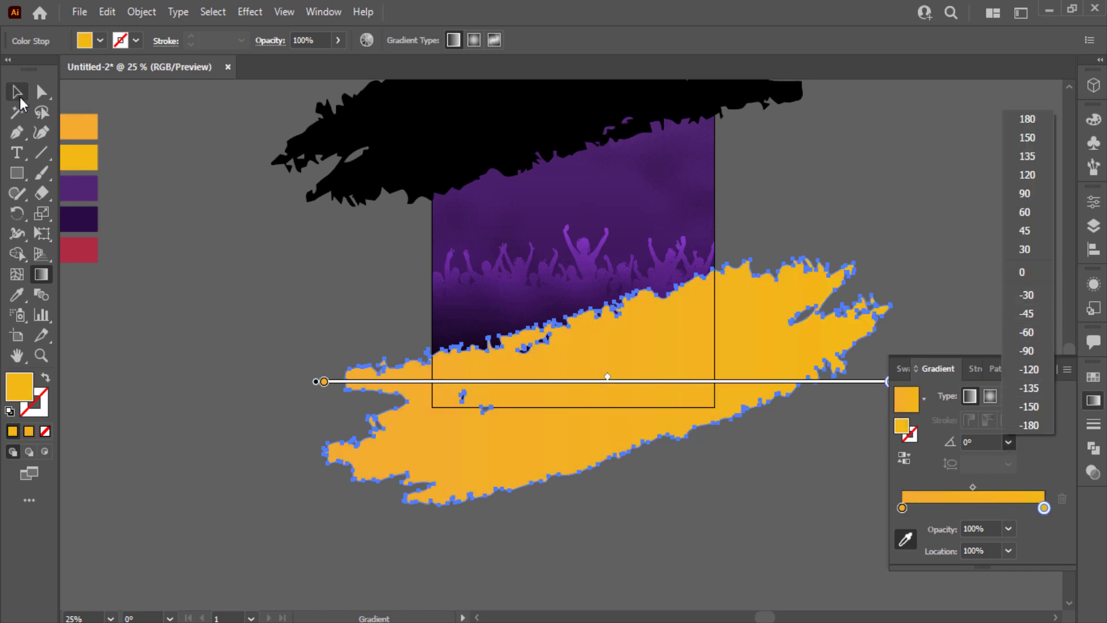
pyautogui.click(307, 362)
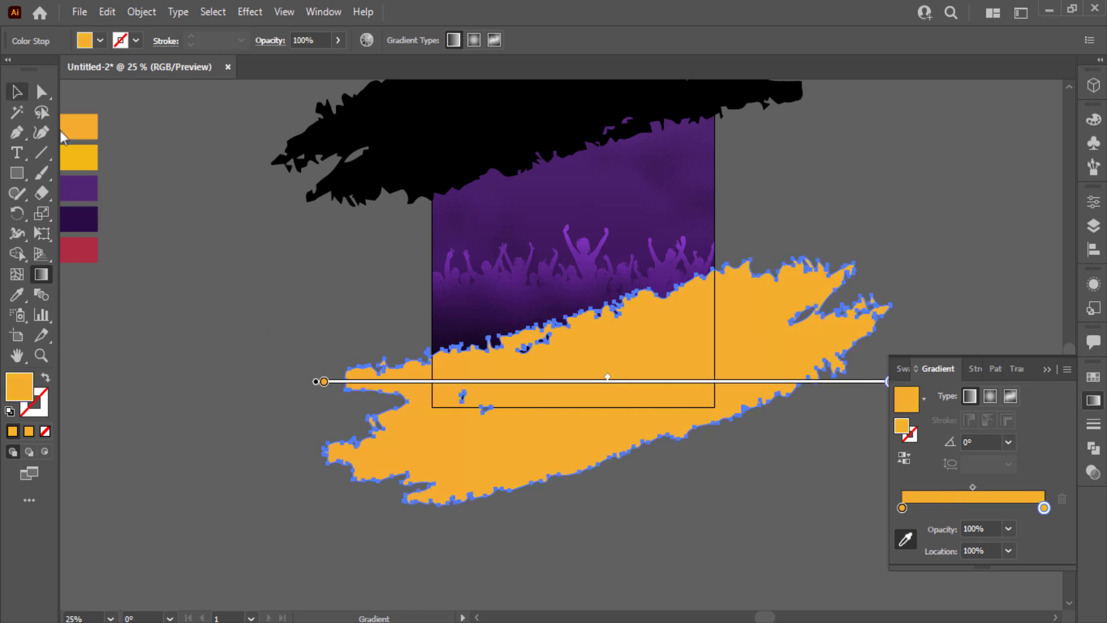
# Drag a short angled gradient across the lower brush stroke
pyautogui.click(17, 93)
pyautogui.click(282, 463)
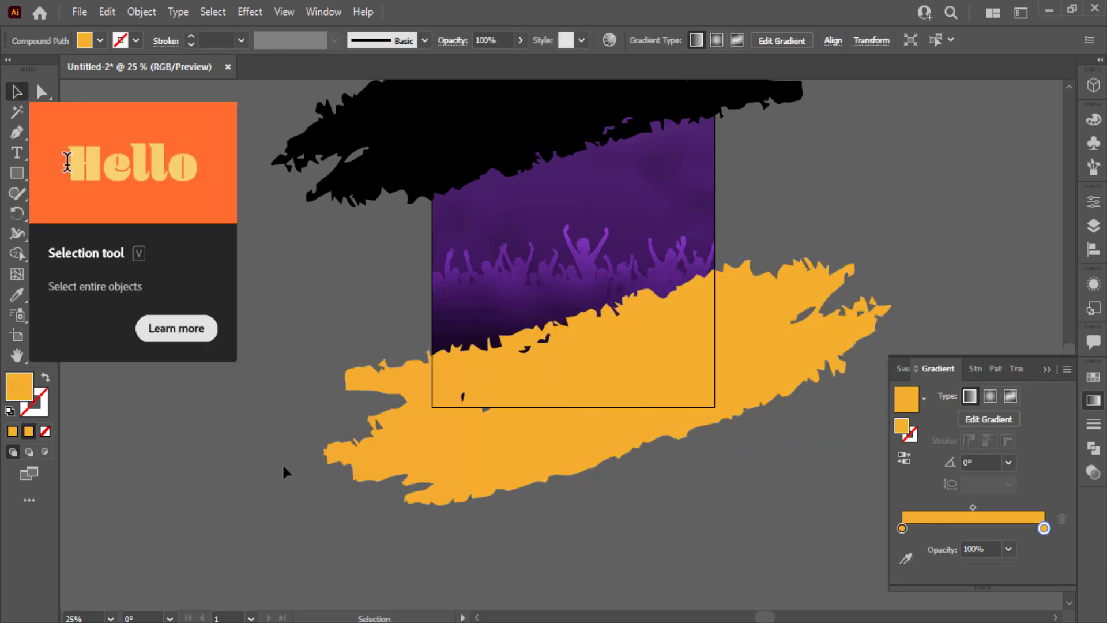
pyautogui.click(504, 486)
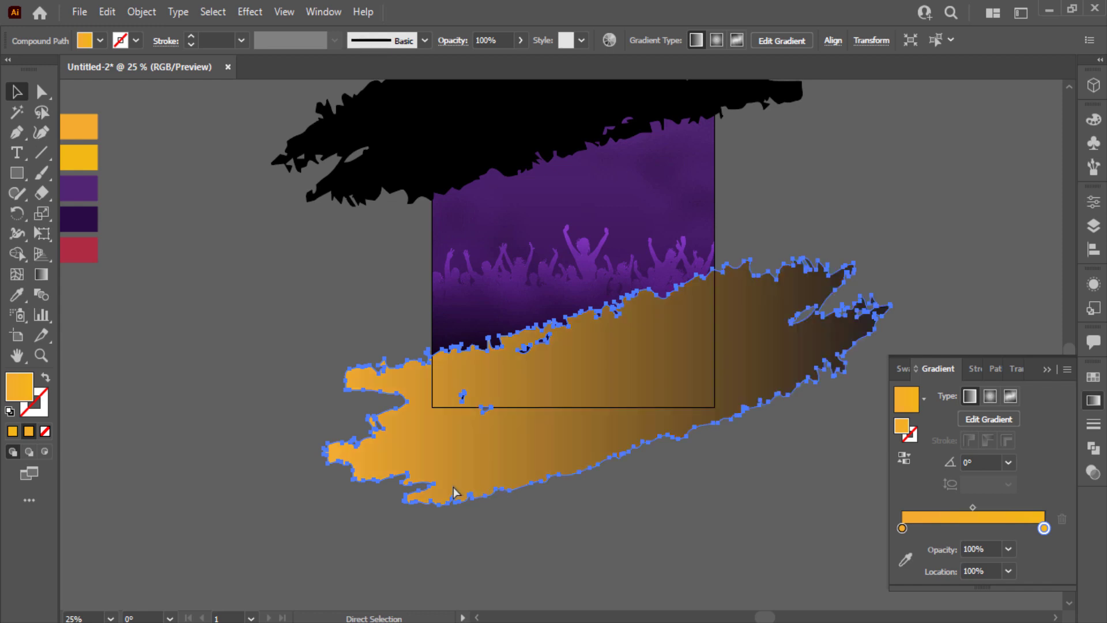
pyautogui.hotkey('ctrl', 'z')
pyautogui.hotkey('ctrl', 'shift', 'a')
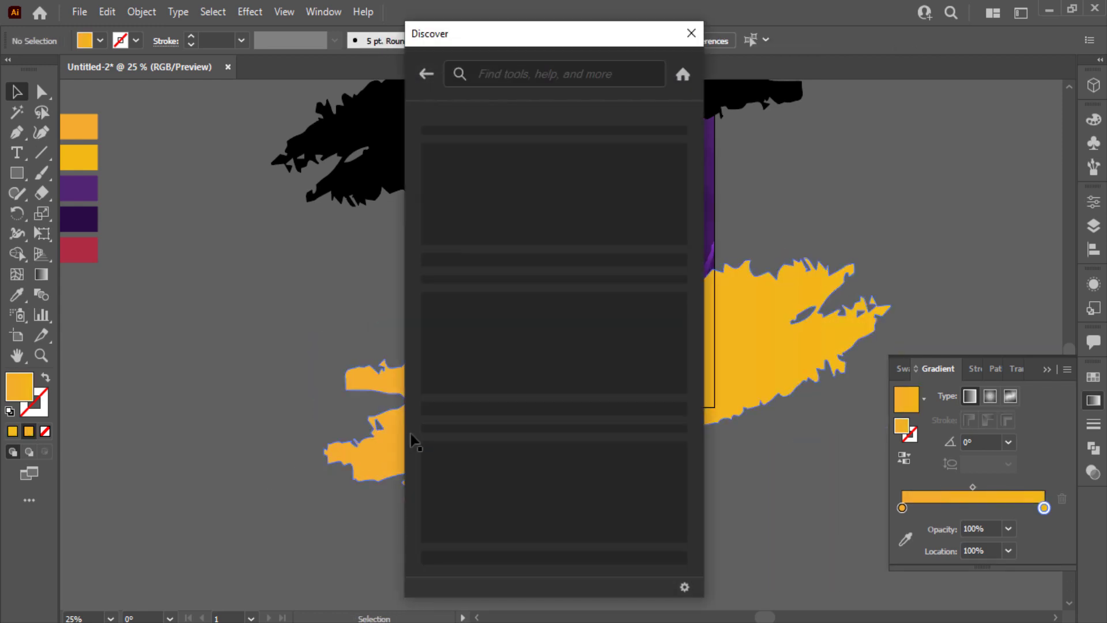
pyautogui.click(480, 414)
pyautogui.press('g')
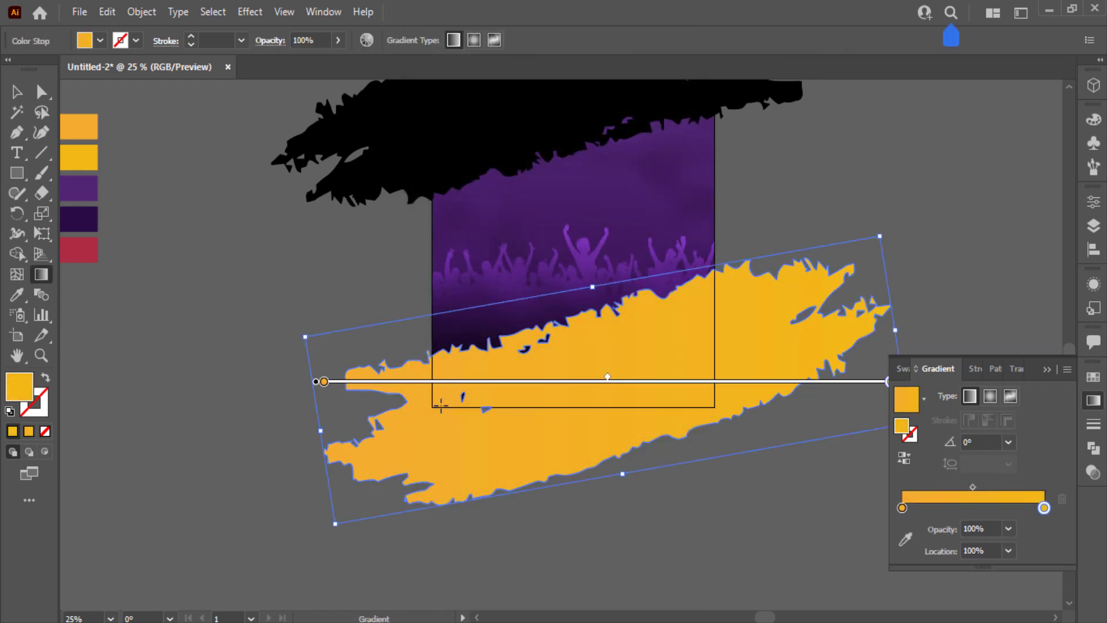
pyautogui.moveTo(434, 406); pyautogui.dragTo(479, 398)
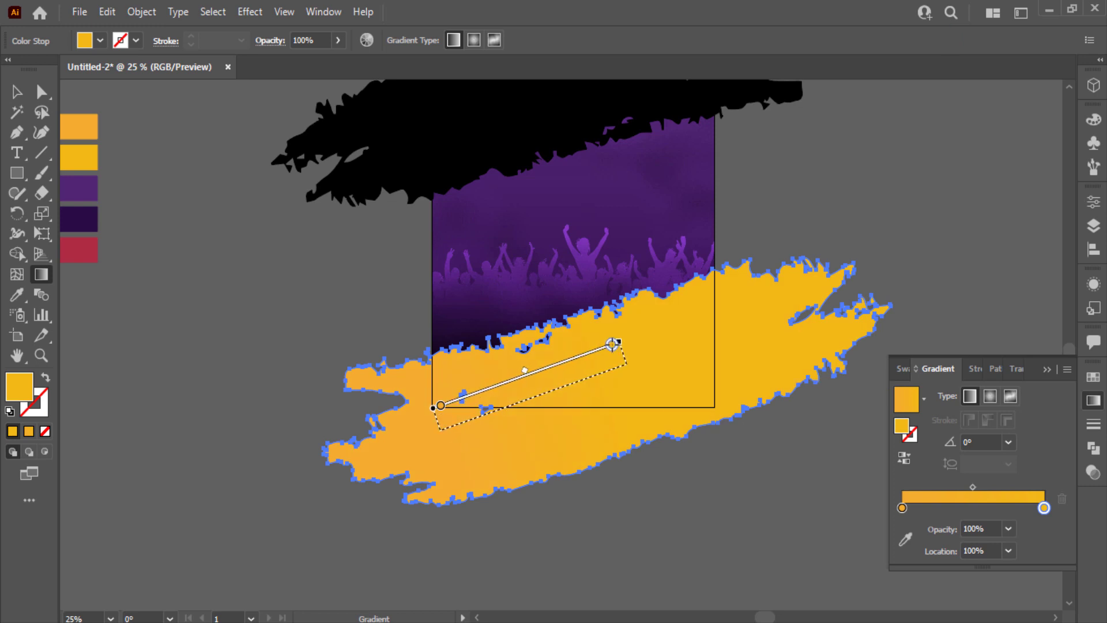
pyautogui.press('v')
# Eyedrop the orange-yellow gradient onto the top brush and angle it across the stroke
pyautogui.press('i')
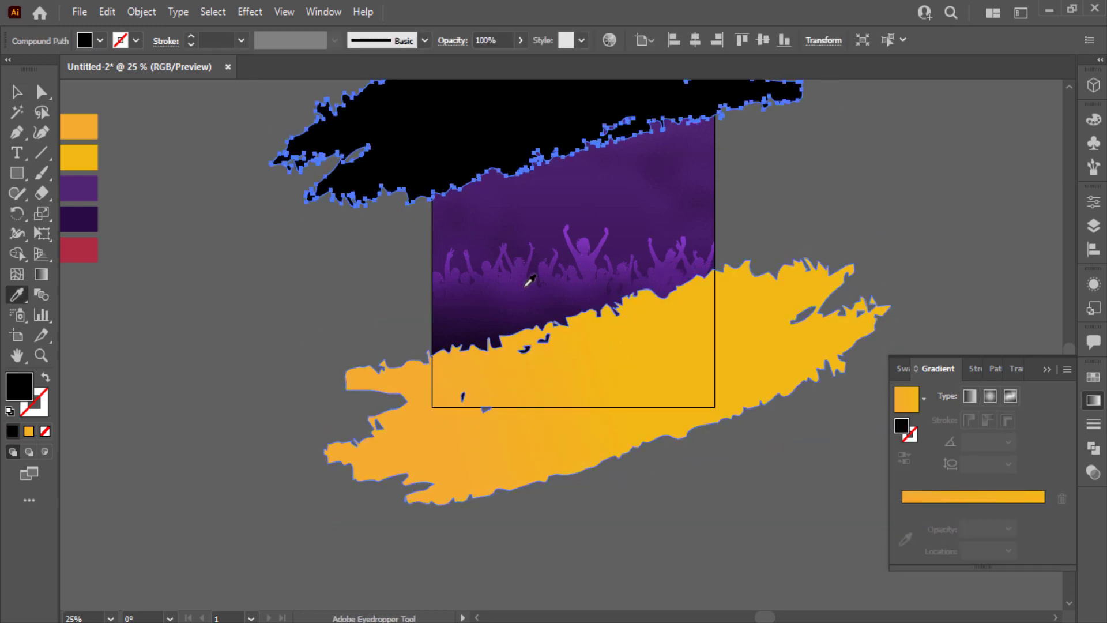
pyautogui.click(607, 358)
pyautogui.press('v')
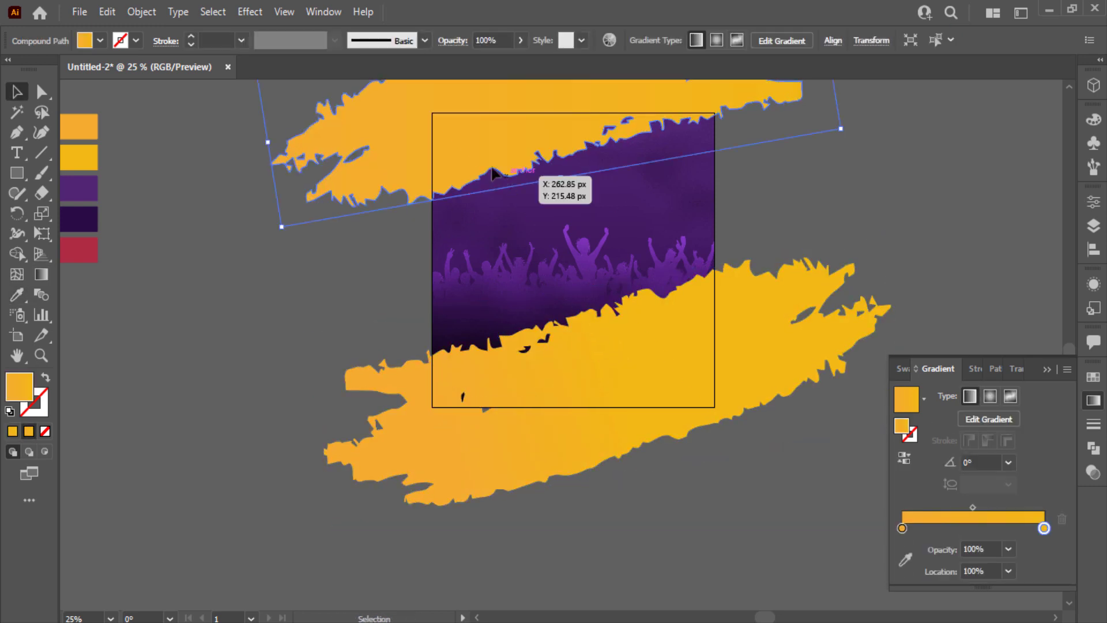
pyautogui.press('g')
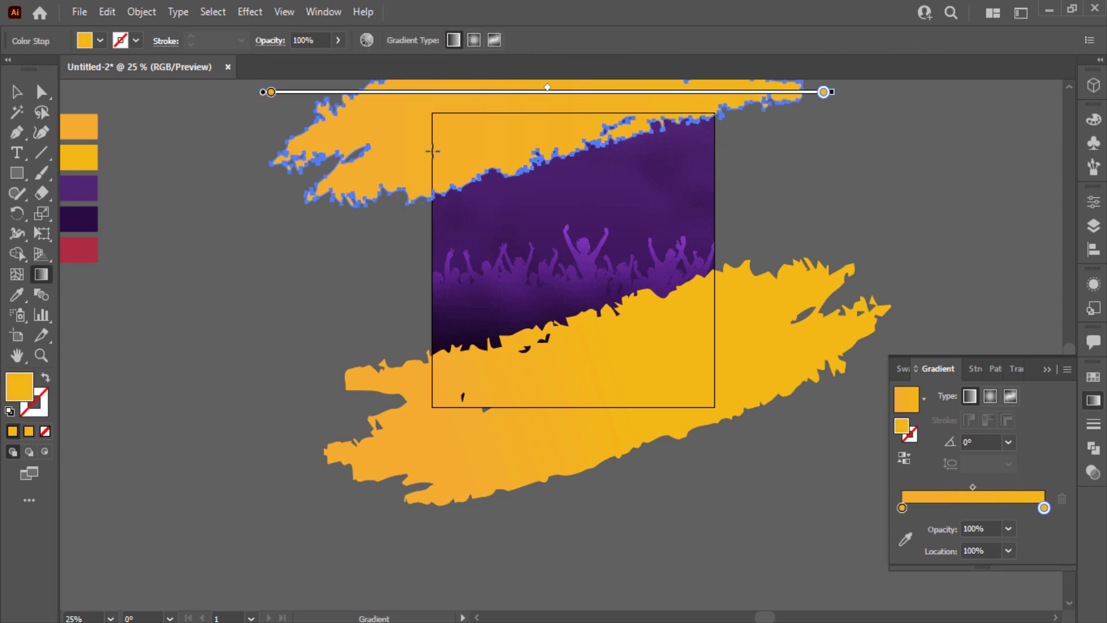
pyautogui.moveTo(431, 152); pyautogui.dragTo(533, 107)
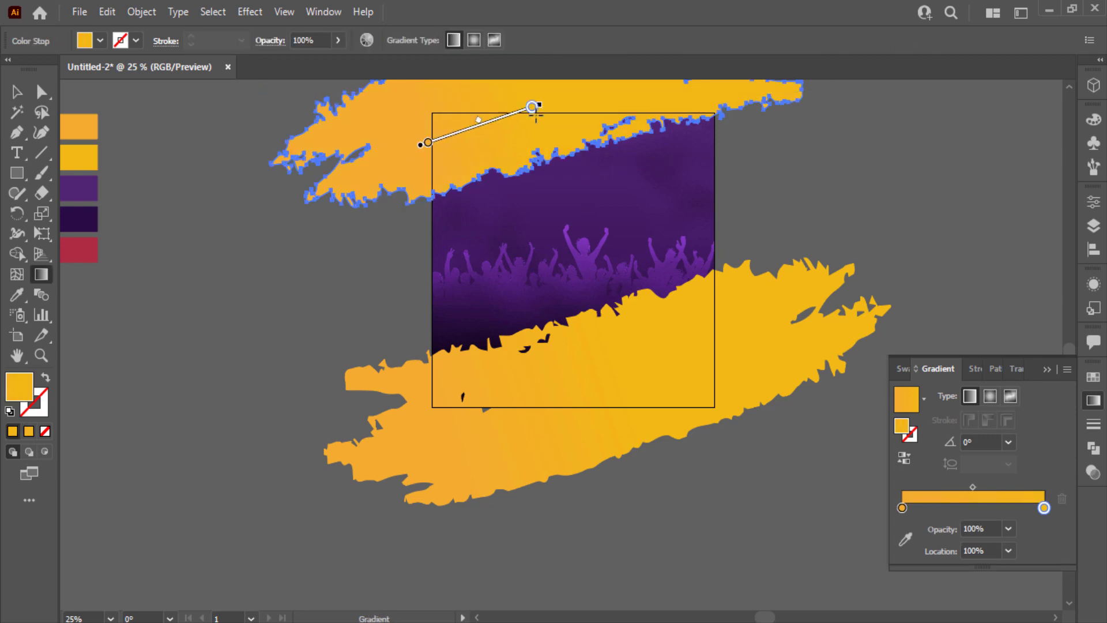
pyautogui.press('v')
pyautogui.click(806, 167)
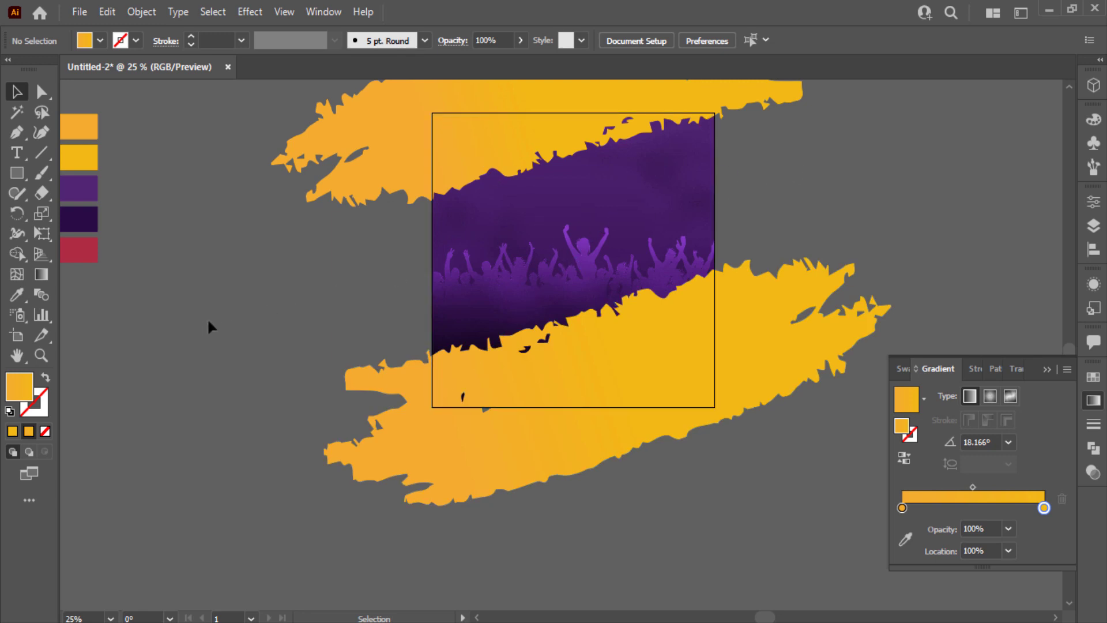
pyautogui.moveTo(120, 300)
pyautogui.mouseDown()
pyautogui.moveTo(710, 285)
pyautogui.moveTo(700, 283)
pyautogui.mouseUp()
# Bring the model photo to the front, enlarge it, then restack the lower yellow brush above her
pyautogui.rightClick(701, 282)
pyautogui.moveTo(744, 448)
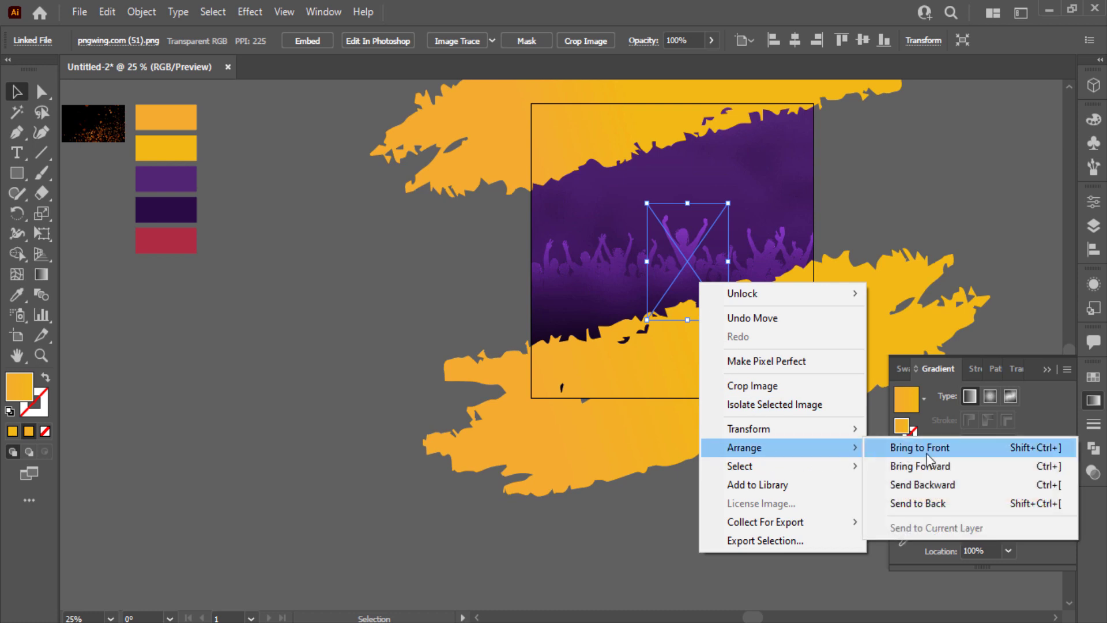
pyautogui.click(920, 447)
pyautogui.moveTo(934, 271); pyautogui.dragTo(760, 279)
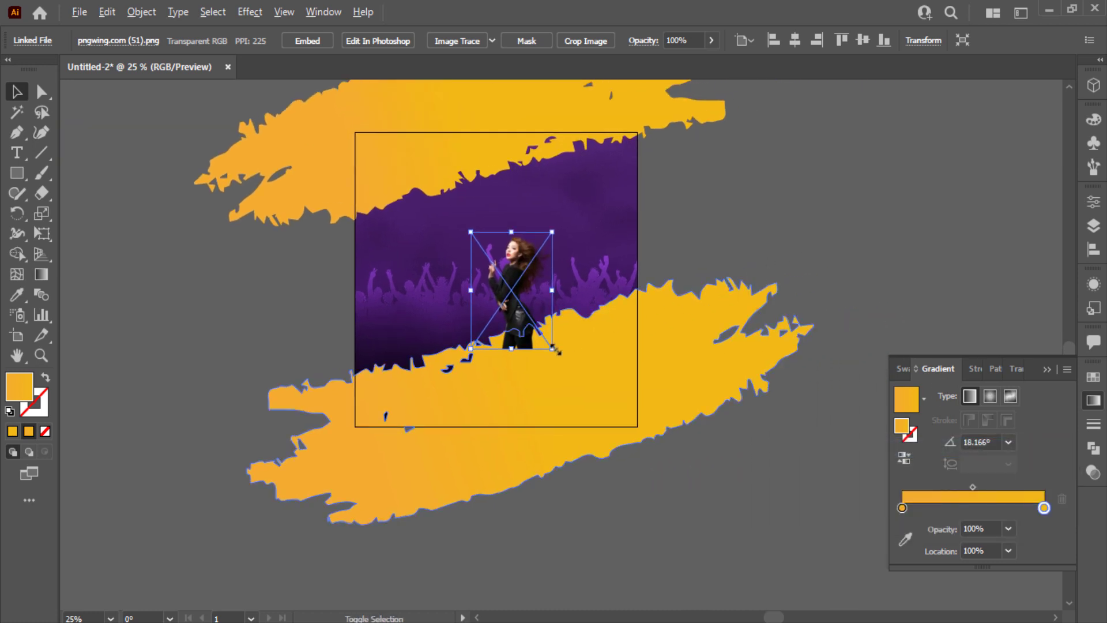
pyautogui.moveTo(554, 349); pyautogui.dragTo(605, 388)
pyautogui.moveTo(528, 342); pyautogui.dragTo(525, 343)
pyautogui.moveTo(573, 371); pyautogui.dragTo(584, 396)
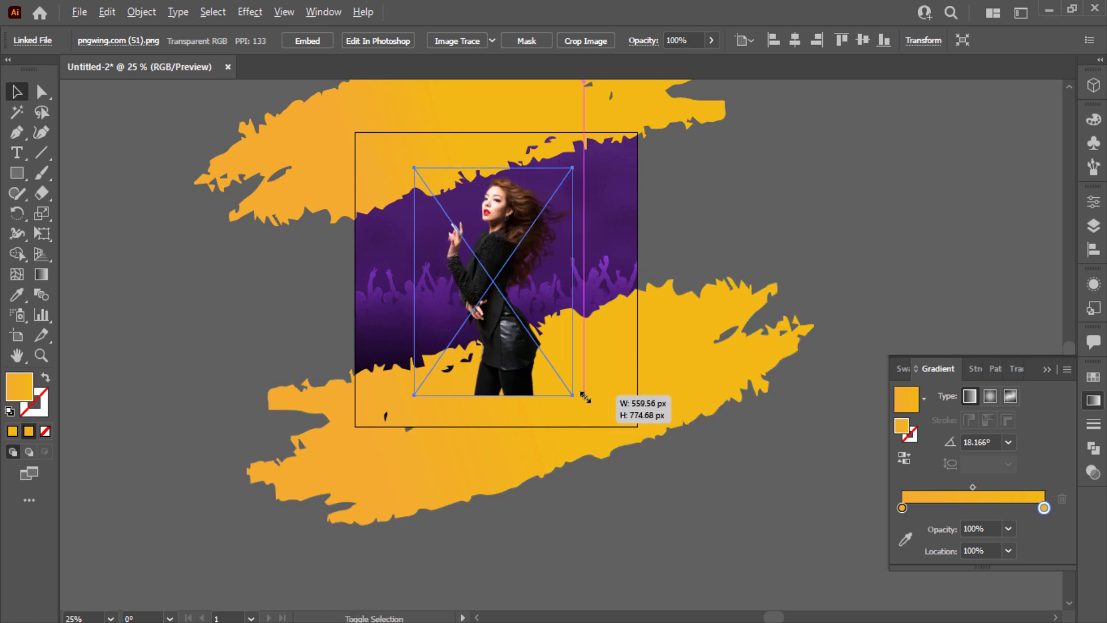
pyautogui.click(687, 358)
pyautogui.rightClick(687, 359)
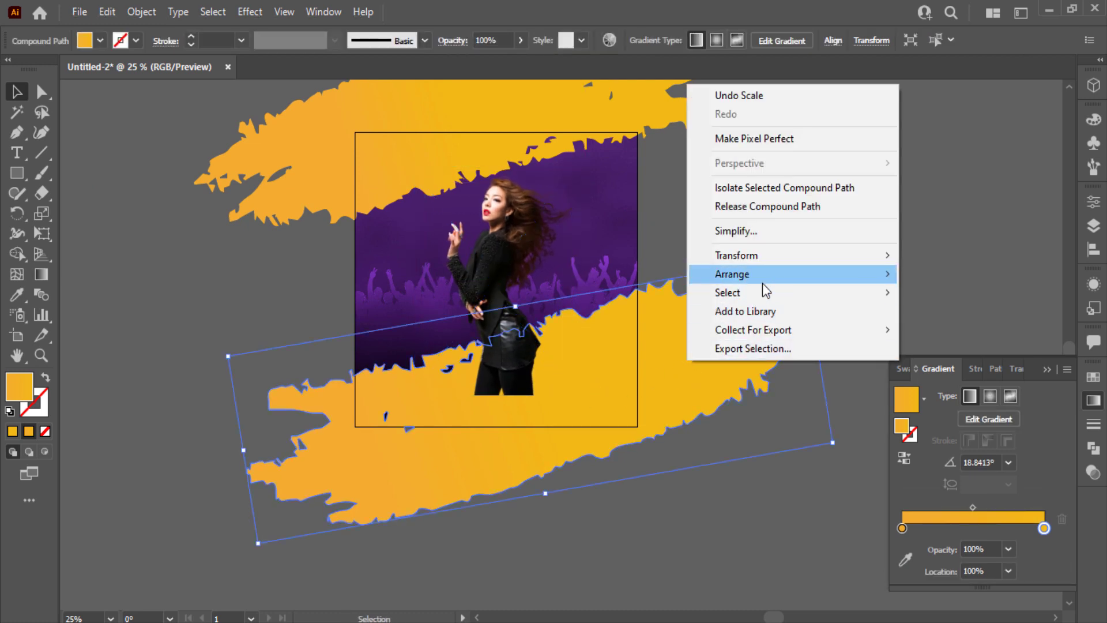
pyautogui.click(666, 276)
# Fit the artboard to the window and reposition the lower yellow brush stroke slightly
pyautogui.click(761, 240)
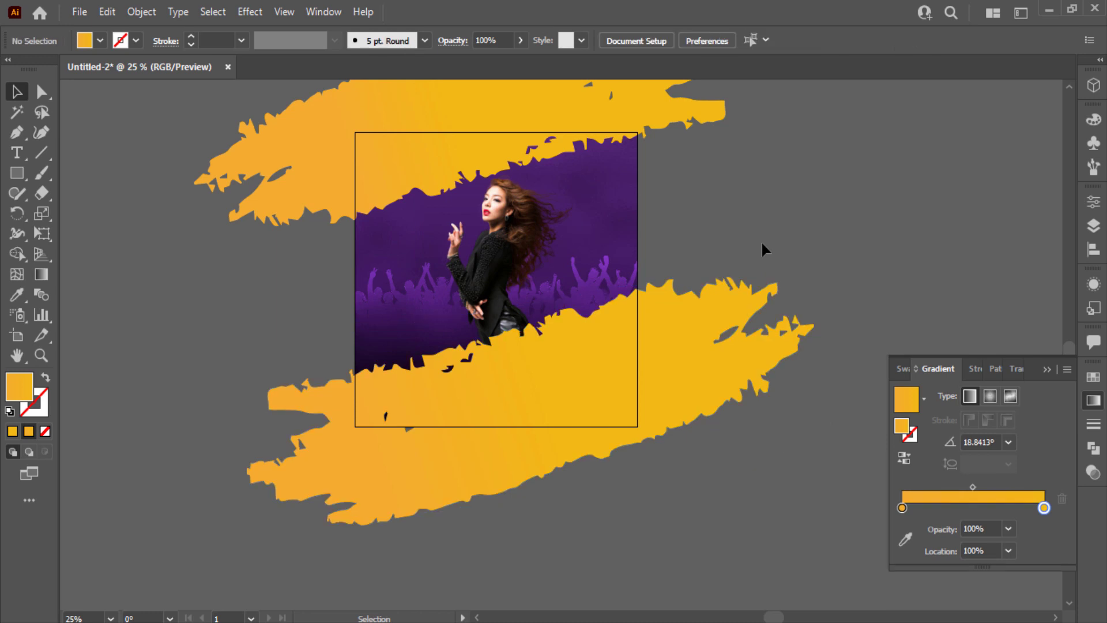
pyautogui.hotkey('ctrl', '0')
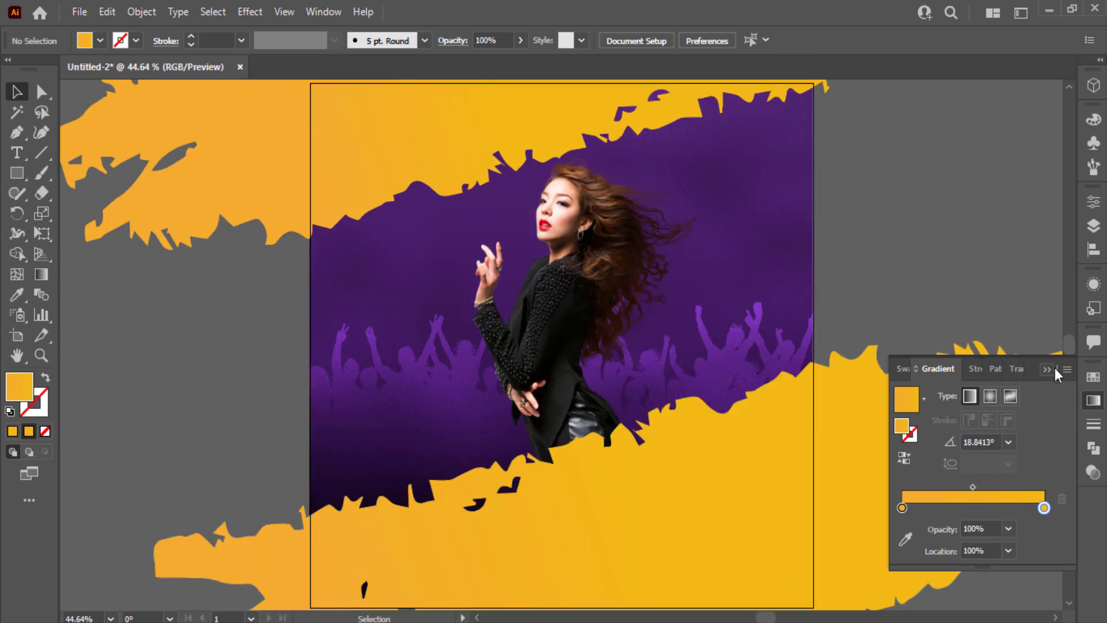
pyautogui.click(1046, 370)
pyautogui.click(961, 367)
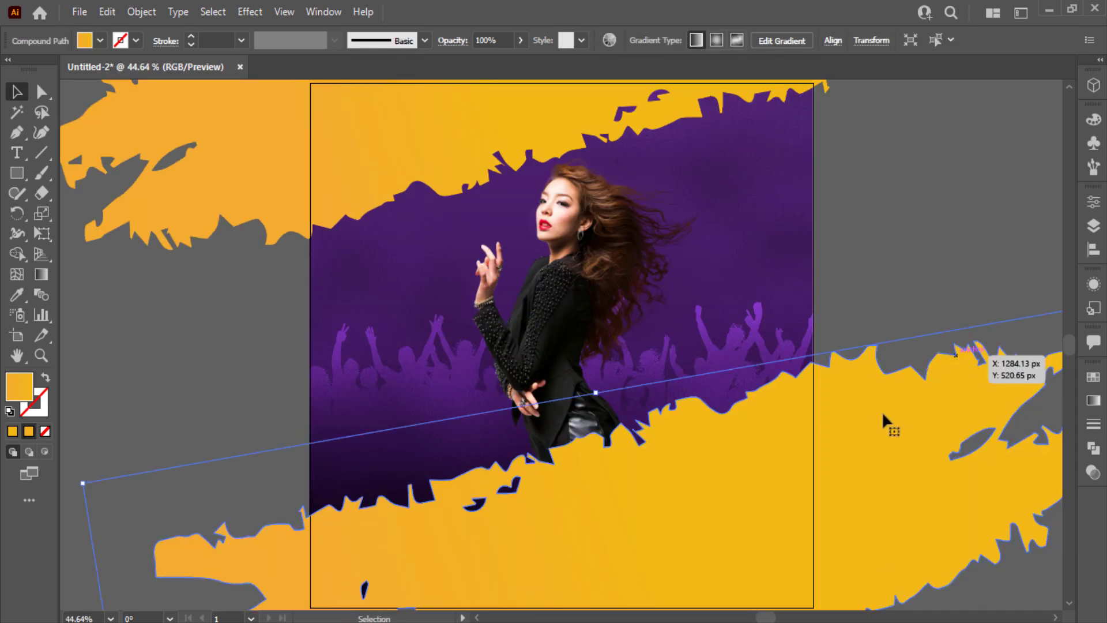
pyautogui.moveTo(809, 473); pyautogui.dragTo(806, 482)
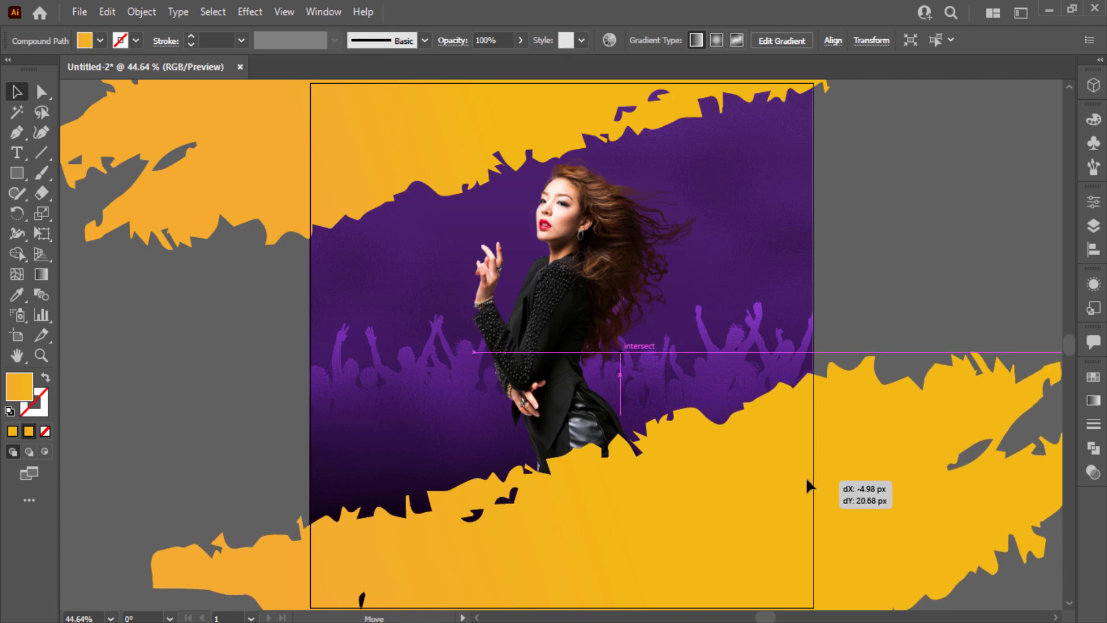
pyautogui.moveTo(805, 477); pyautogui.dragTo(804, 469)
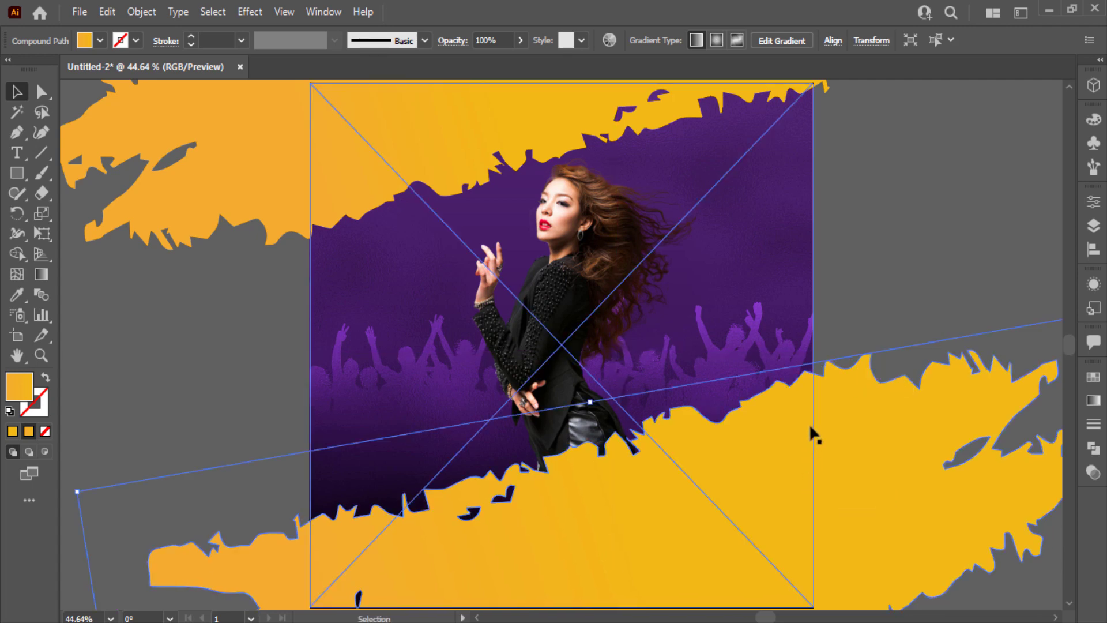
pyautogui.scroll(-2, 775, 355)
# Rotate both yellow brush strokes together to a slightly steeper tilt
pyautogui.keyDown('shift'); pyautogui.click(874, 185); pyautogui.keyUp('shift')
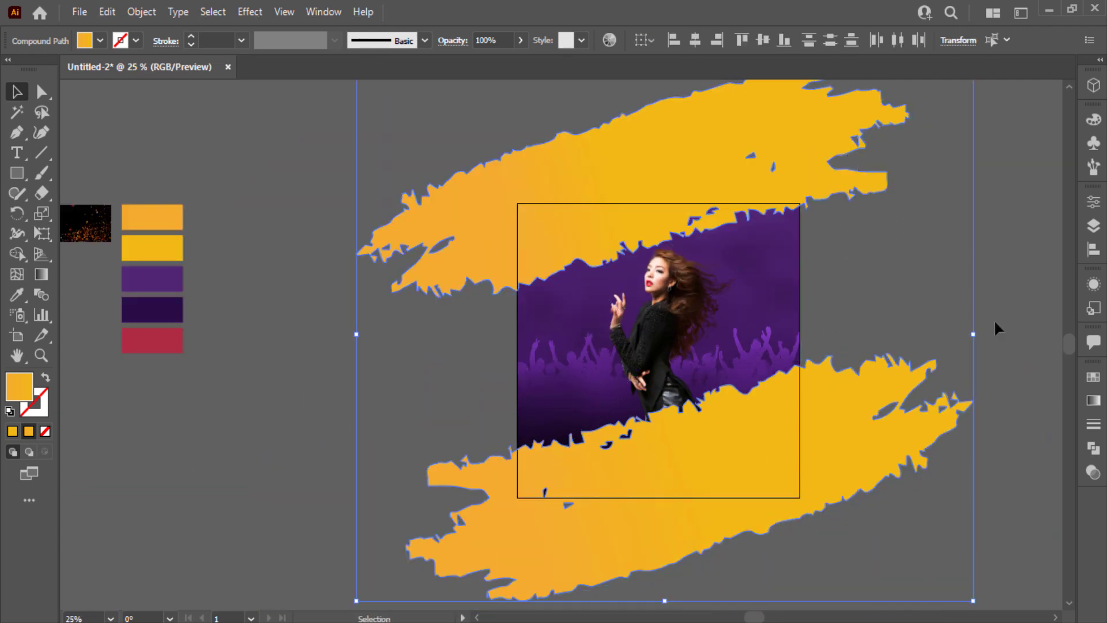
pyautogui.click(994, 323)
pyautogui.click(919, 372)
pyautogui.keyDown('shift'); pyautogui.click(850, 186); pyautogui.keyUp('shift')
pyautogui.moveTo(981, 337); pyautogui.dragTo(989, 362)
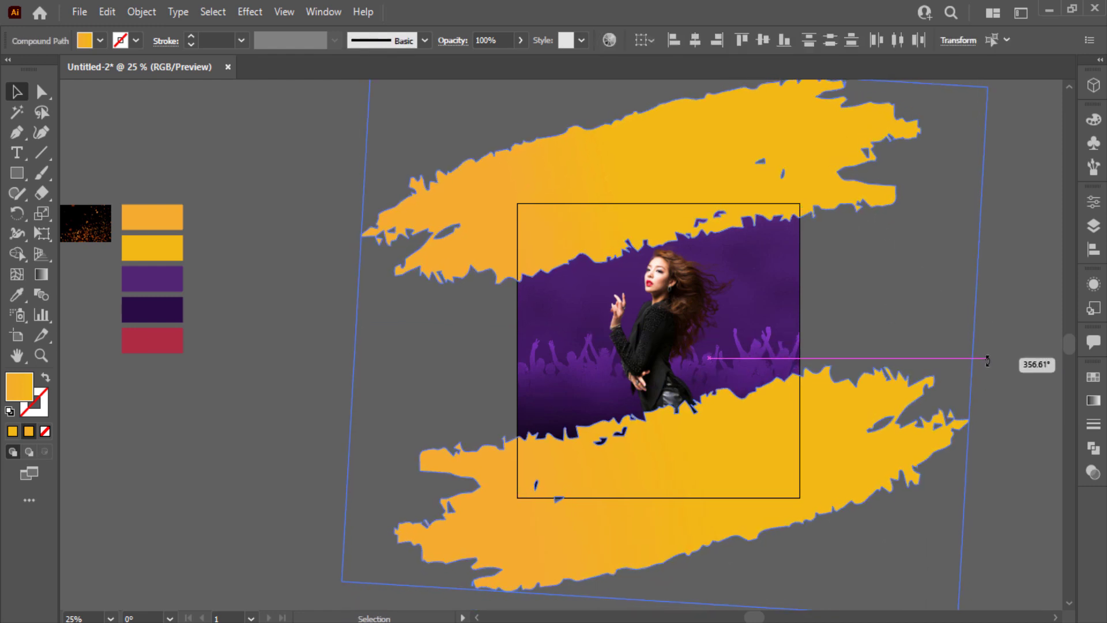
pyautogui.moveTo(989, 363); pyautogui.dragTo(962, 357)
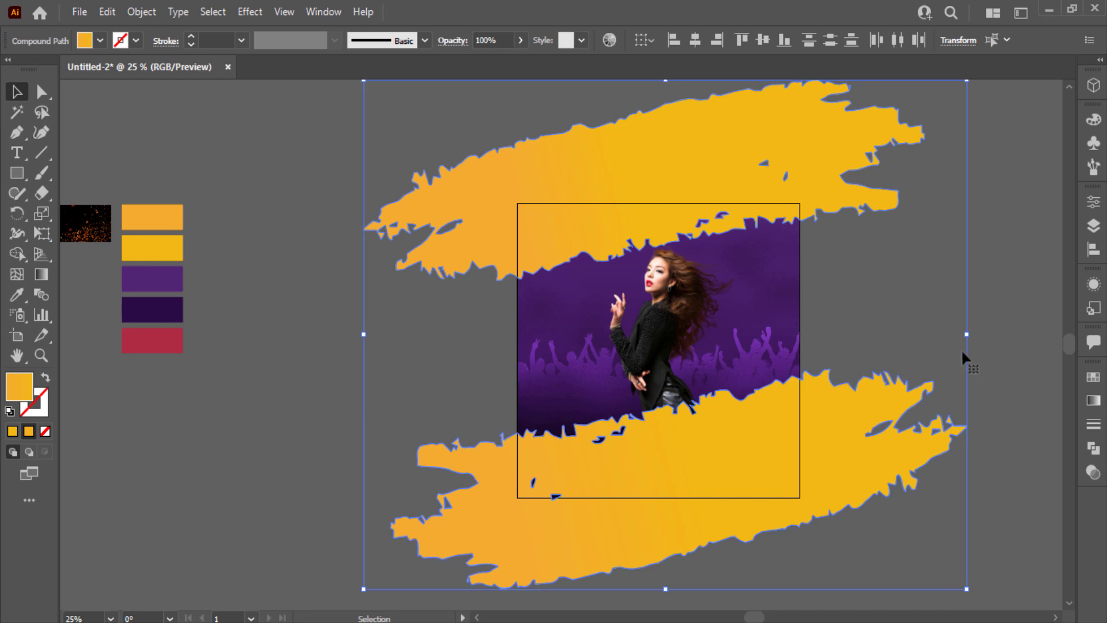
pyautogui.click(902, 327)
# Nudge the upper yellow brush stroke slightly upward
pyautogui.click(767, 426)
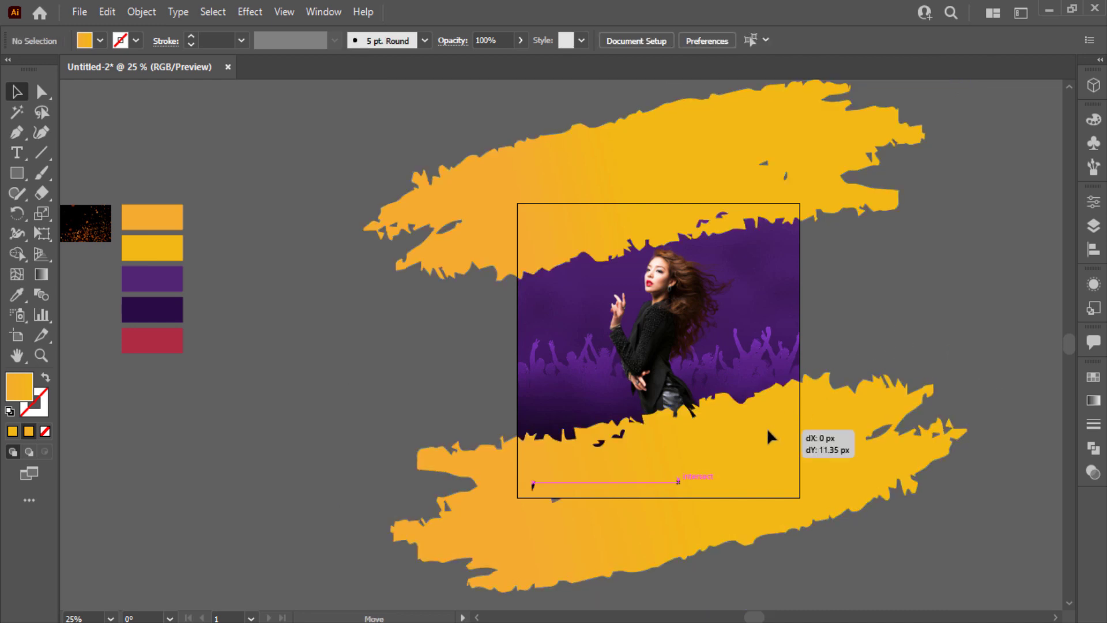
pyautogui.click(680, 212)
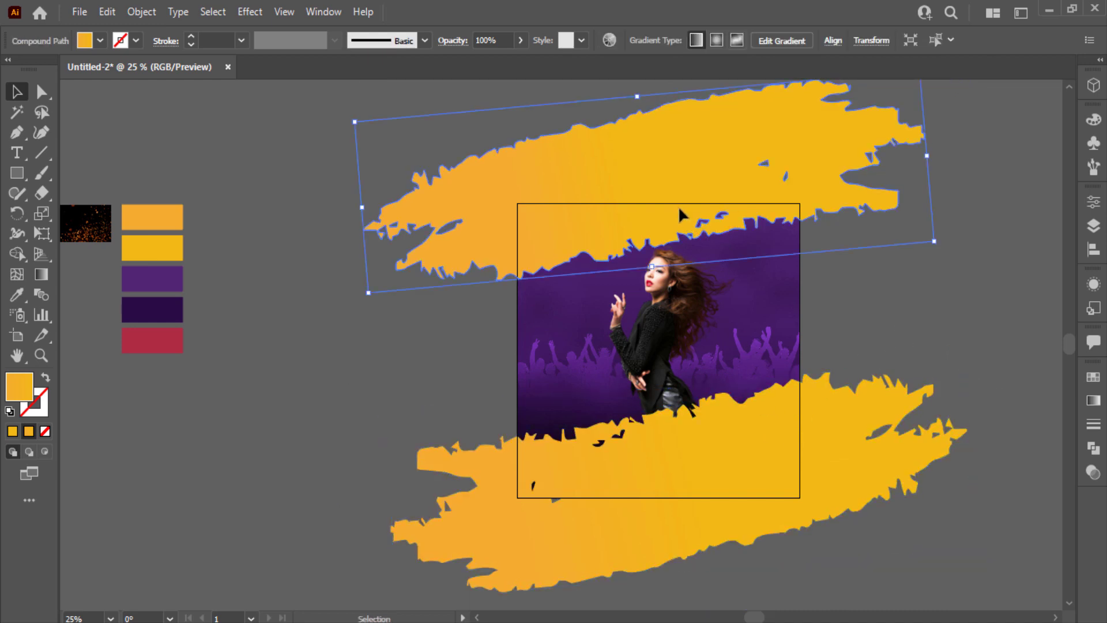
pyautogui.moveTo(679, 209); pyautogui.dragTo(678, 202)
pyautogui.click(926, 340)
pyautogui.hotkey('ctrl', '0')
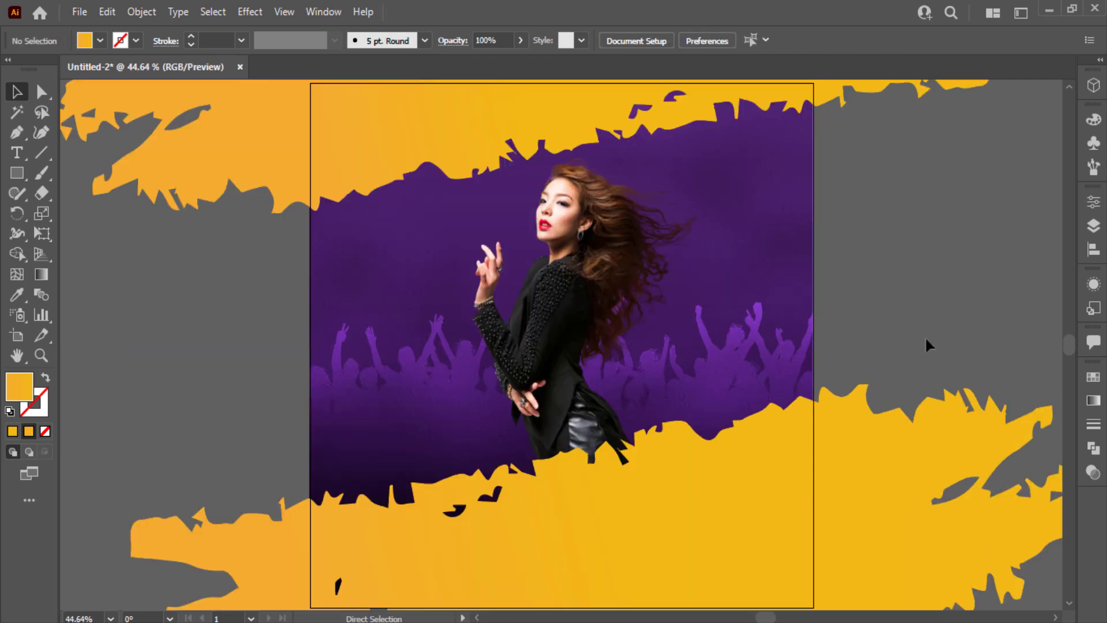
pyautogui.click(692, 352)
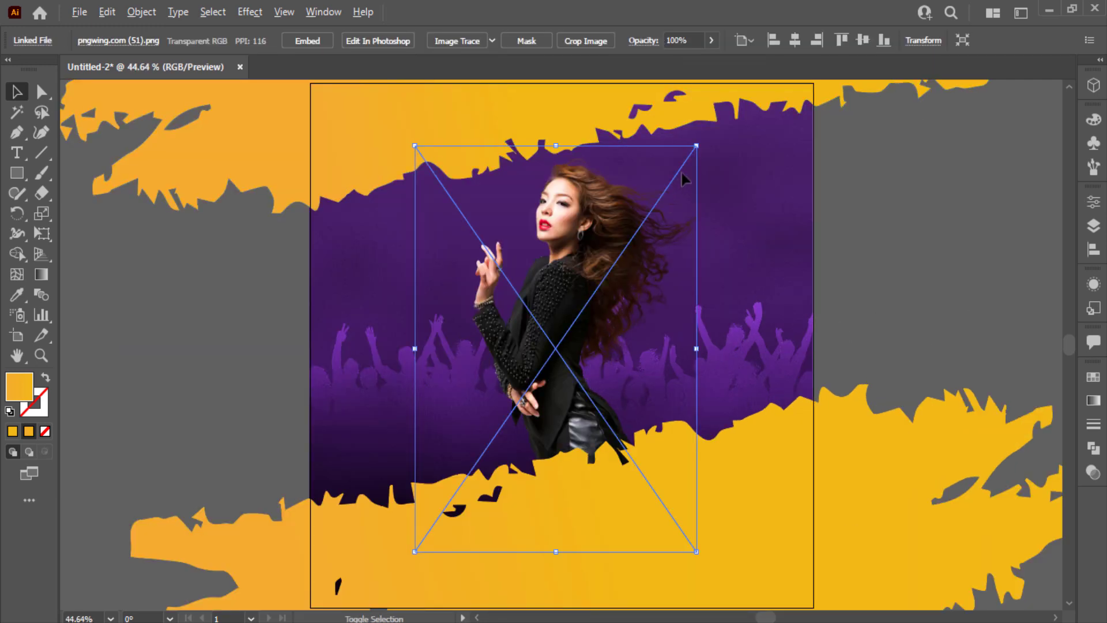
pyautogui.click(927, 217)
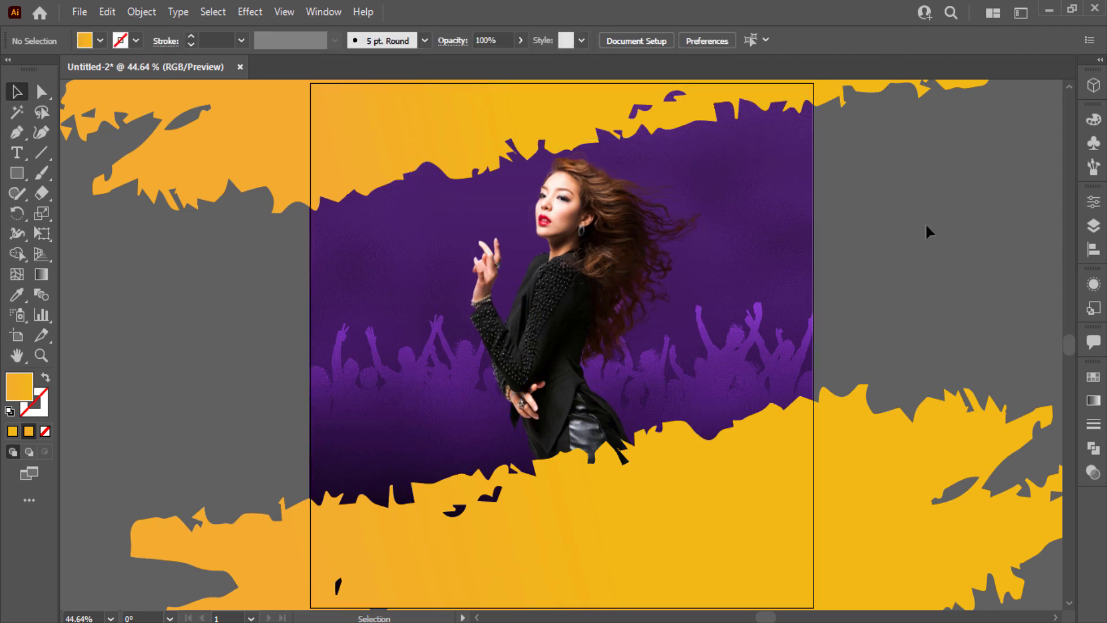
pyautogui.hscroll(2, 923, 265)
pyautogui.hscroll(5, 669, 264)
pyautogui.hscroll(2, 895, 210)
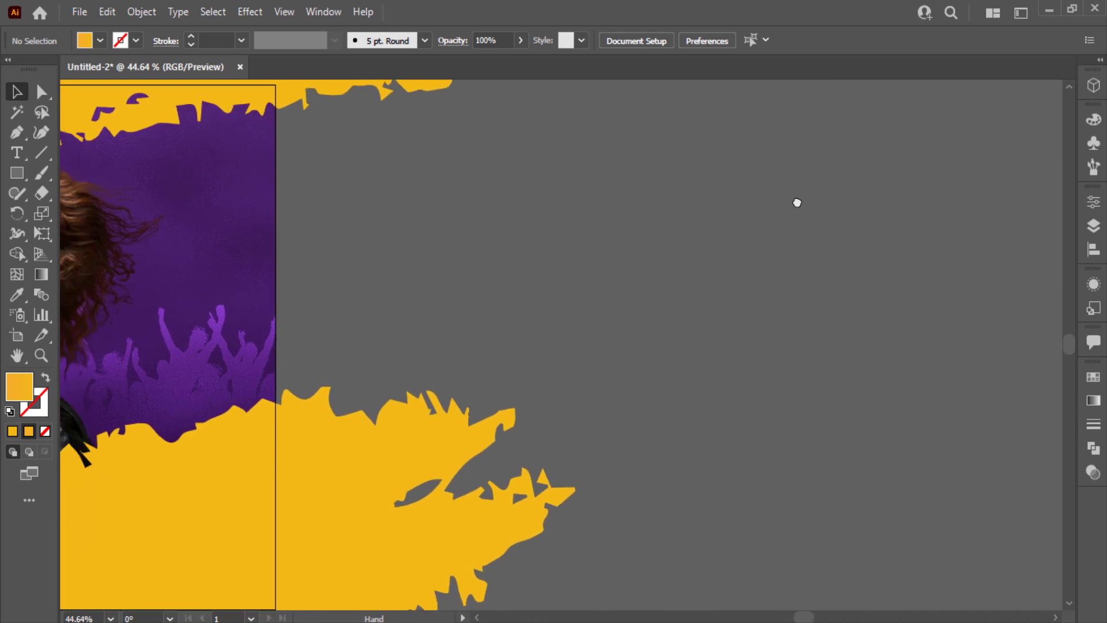
pyautogui.hscroll(-8, 714, 210)
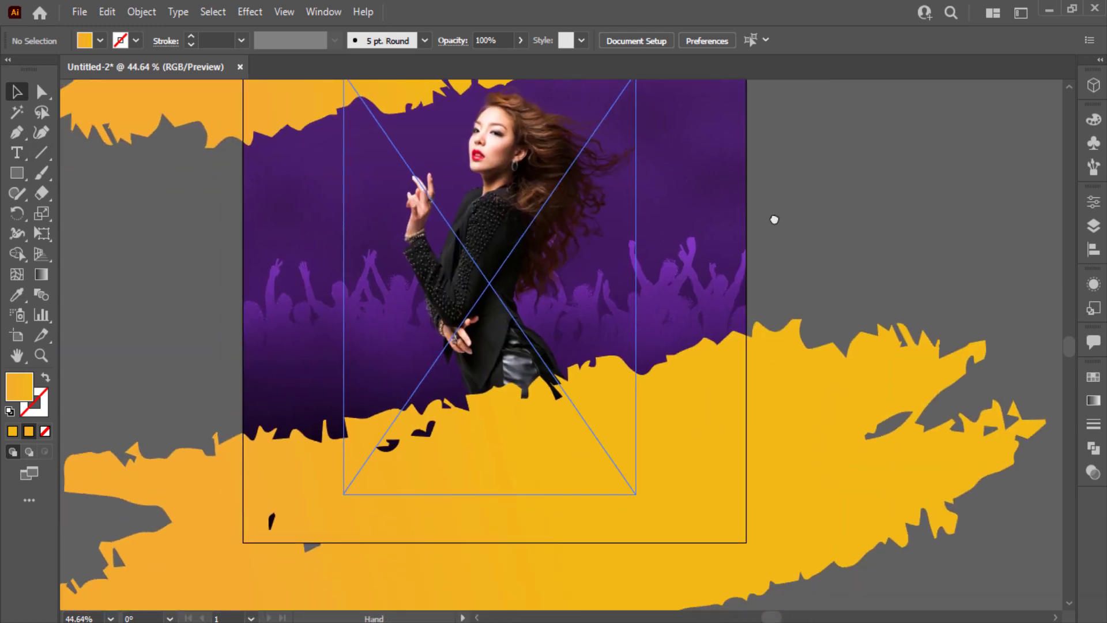
pyautogui.click(12, 177)
# Draw a thin rectangle across the artboard's bottom edge and sample the poster's purple for it
pyautogui.click(64, 174)
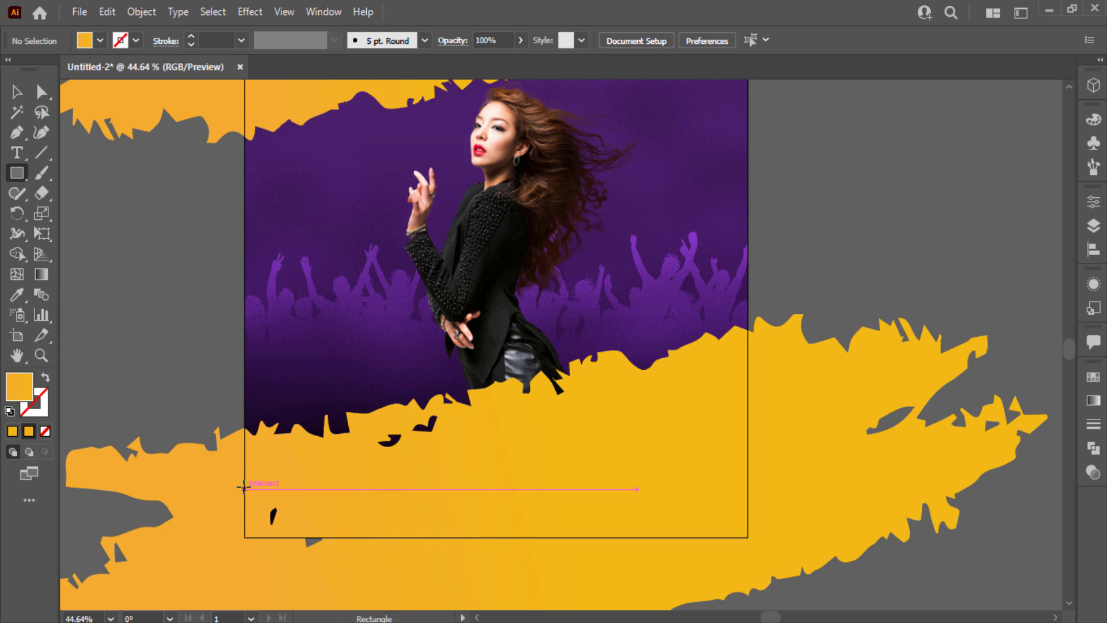
pyautogui.moveTo(243, 487); pyautogui.dragTo(748, 500)
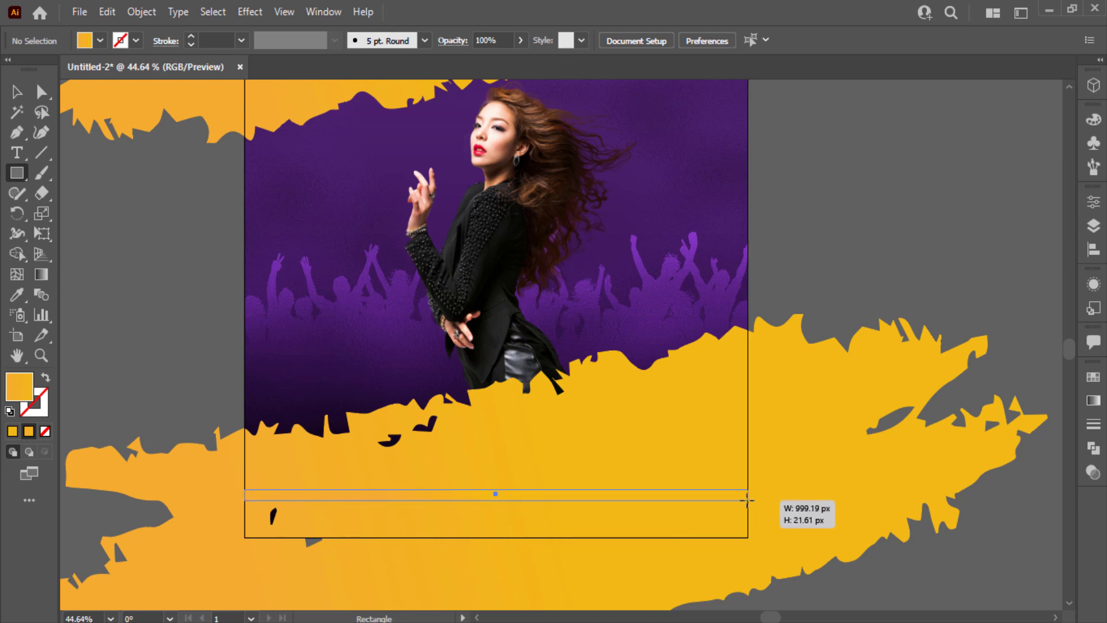
pyautogui.hotkey('ctrl', '-')
pyautogui.press('i')
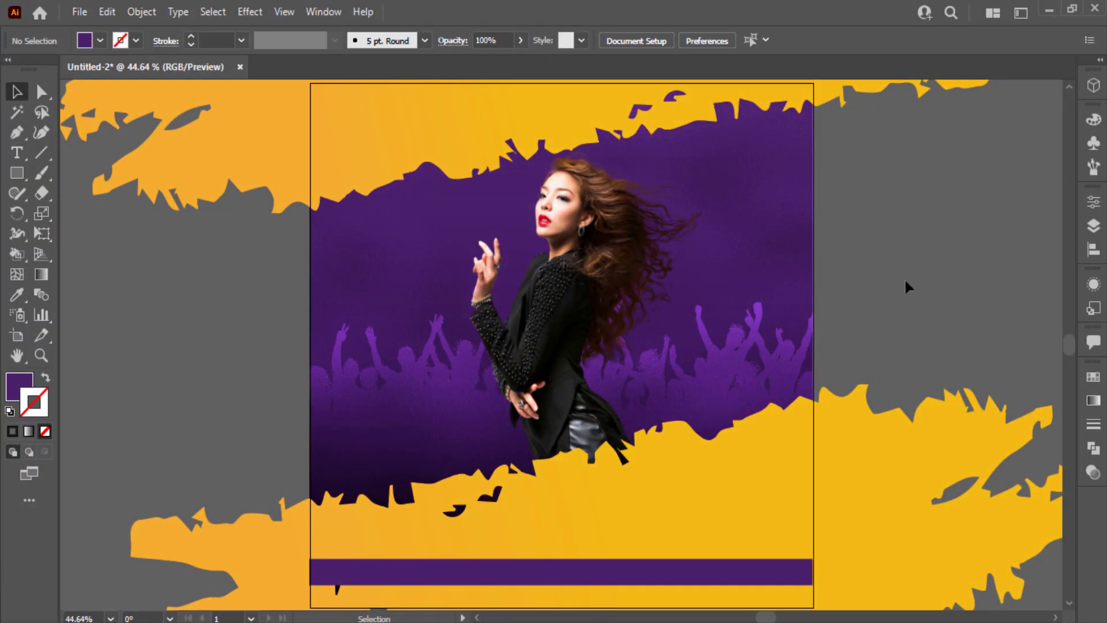
pyautogui.hscroll(5, 779, 279)
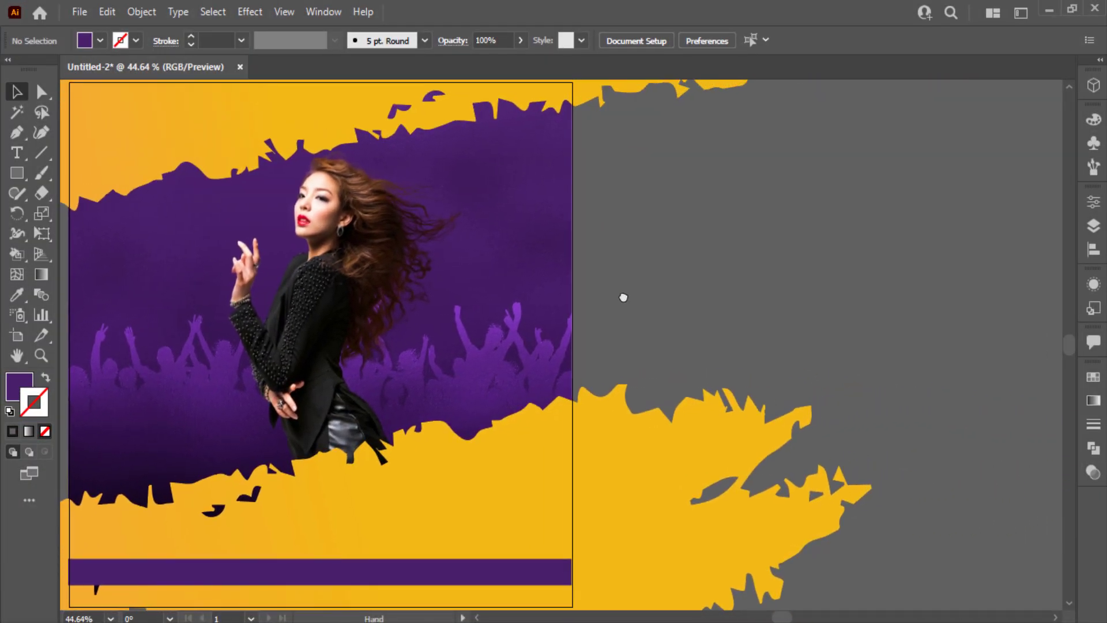
# Create a large NIGHT text beside the artboard in the Evogria font
pyautogui.click(17, 152)
pyautogui.click(721, 249)
pyautogui.write('NIGHT')
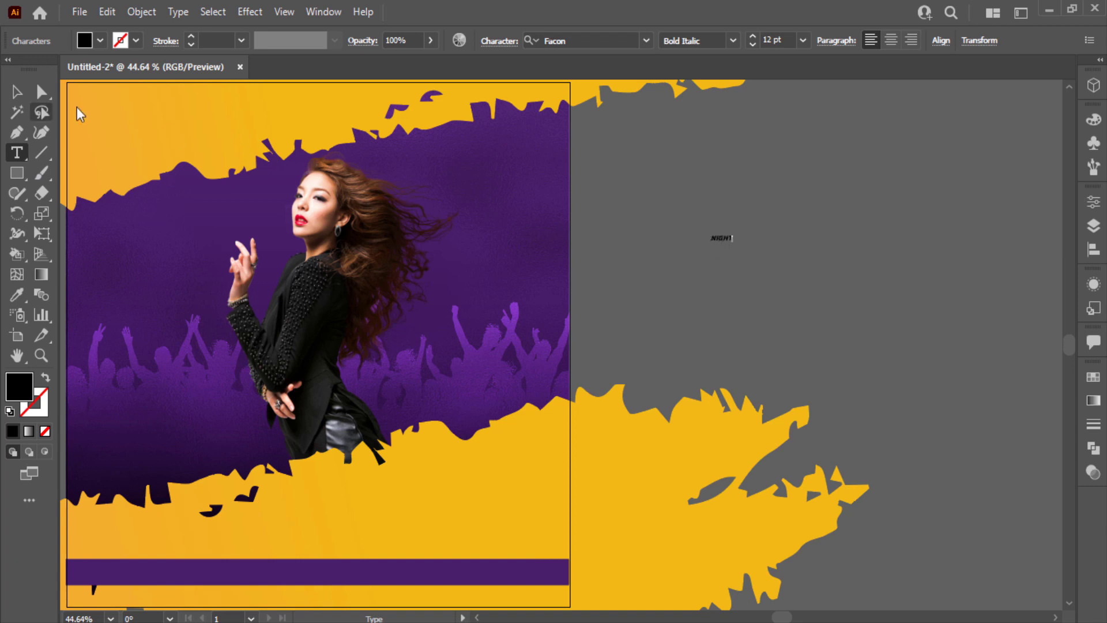
pyautogui.click(17, 91)
pyautogui.moveTo(742, 248); pyautogui.dragTo(805, 279)
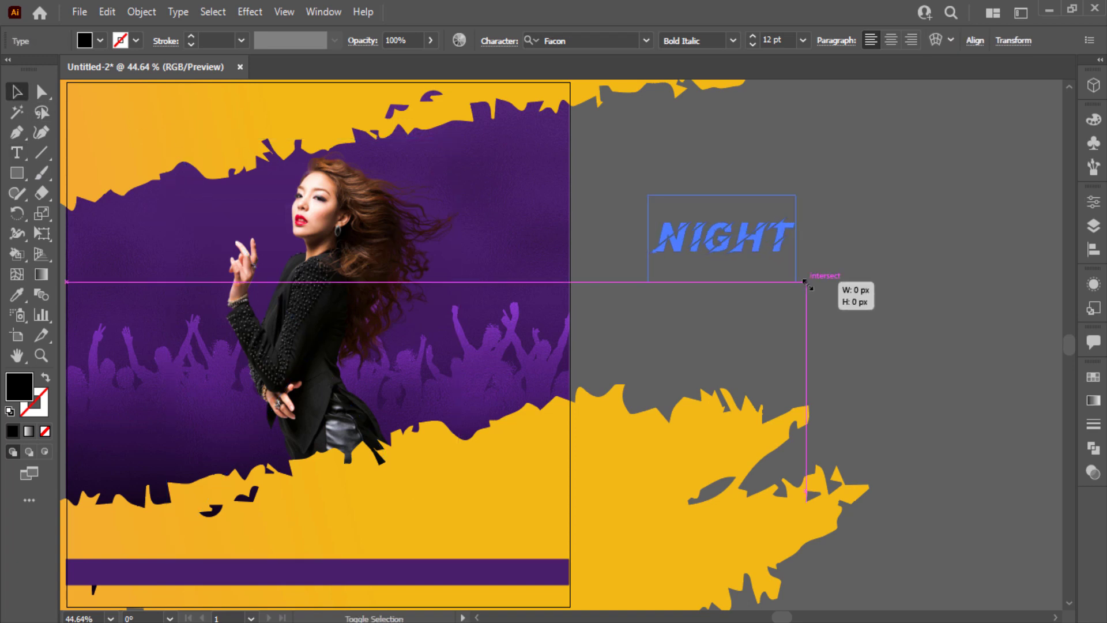
pyautogui.click(600, 40)
pyautogui.write('ev')
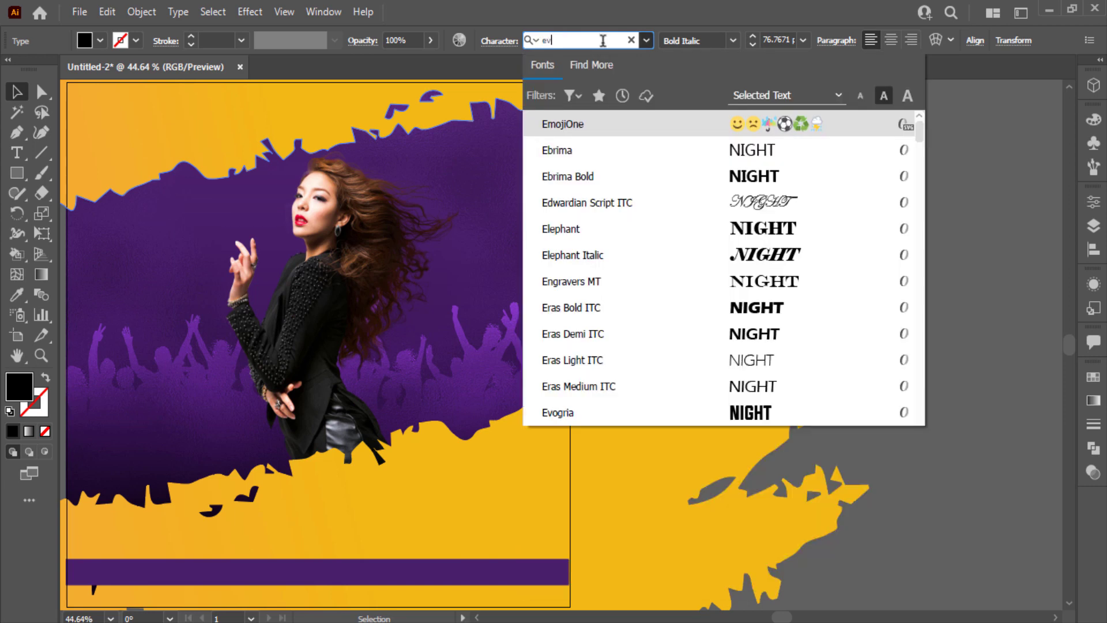
pyautogui.scroll(-5, 753, 126)
pyautogui.click(753, 123)
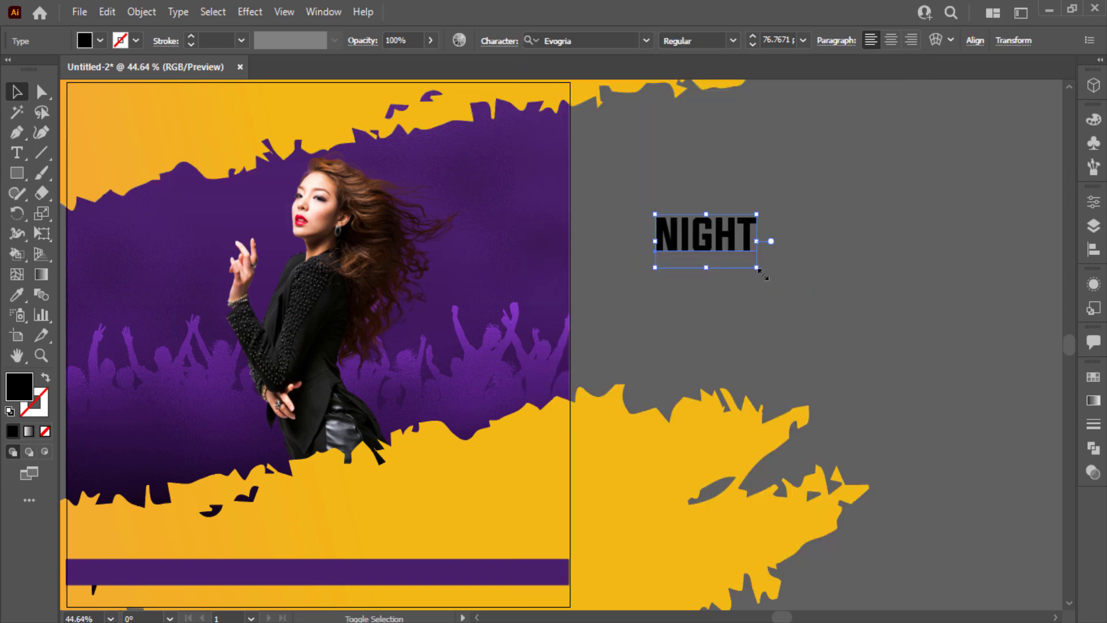
pyautogui.moveTo(763, 276); pyautogui.dragTo(860, 323)
# Duplicate NIGHT below itself and retype the copy as PARTY
pyautogui.moveTo(787, 261)
pyautogui.mouseDown()
pyautogui.moveTo(786, 181)
pyautogui.moveTo(778, 279)
pyautogui.mouseUp()
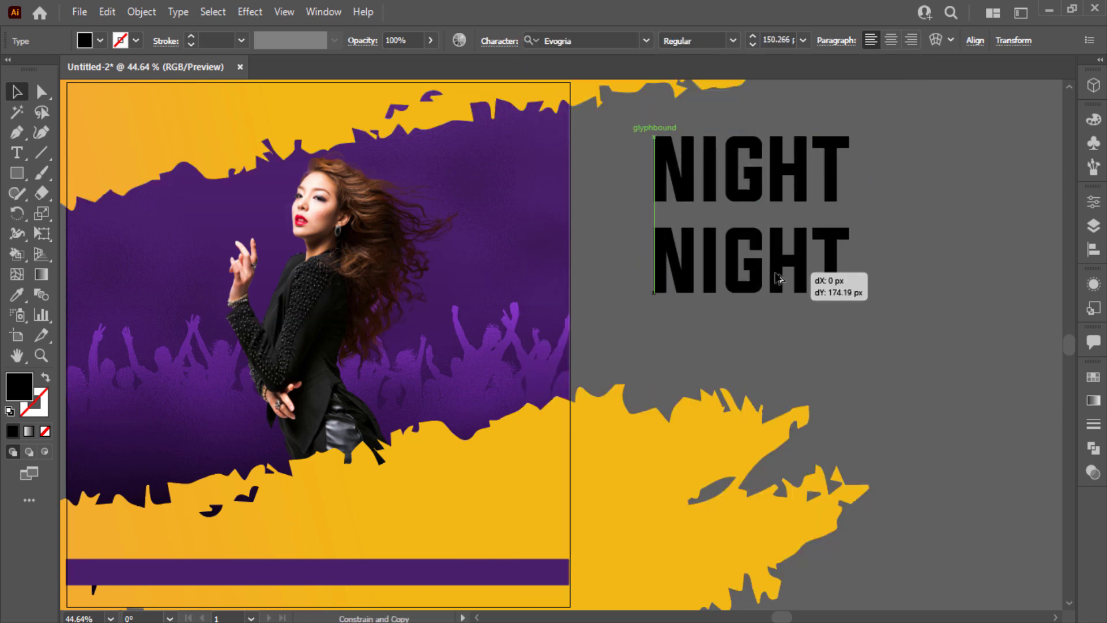
pyautogui.press('t')
pyautogui.doubleClick(775, 275)
pyautogui.write('PA')
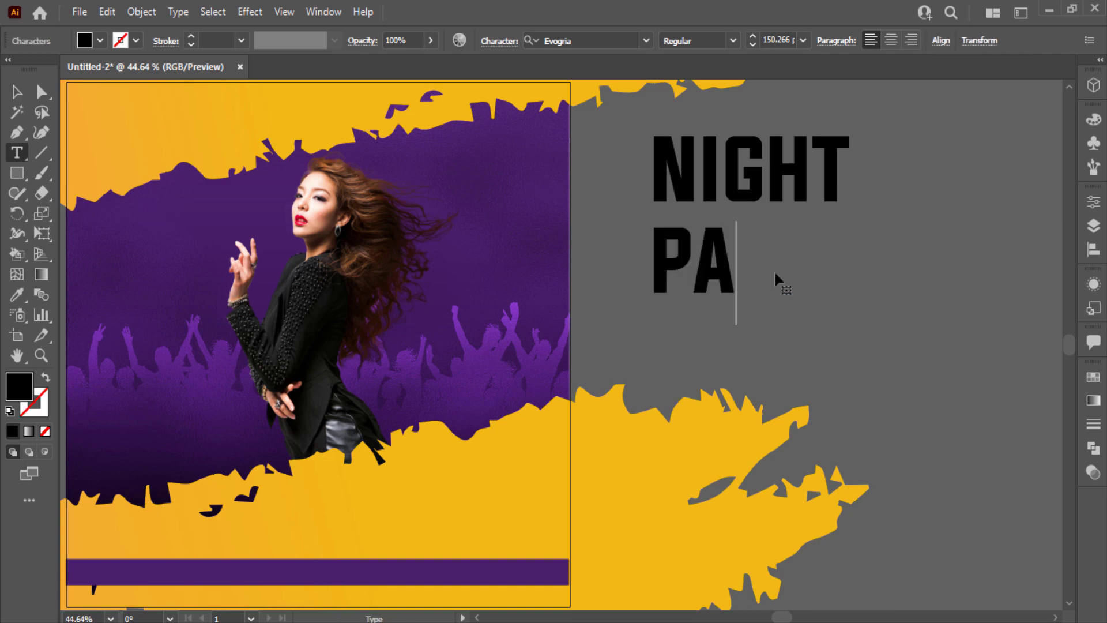
pyautogui.write('RTY')
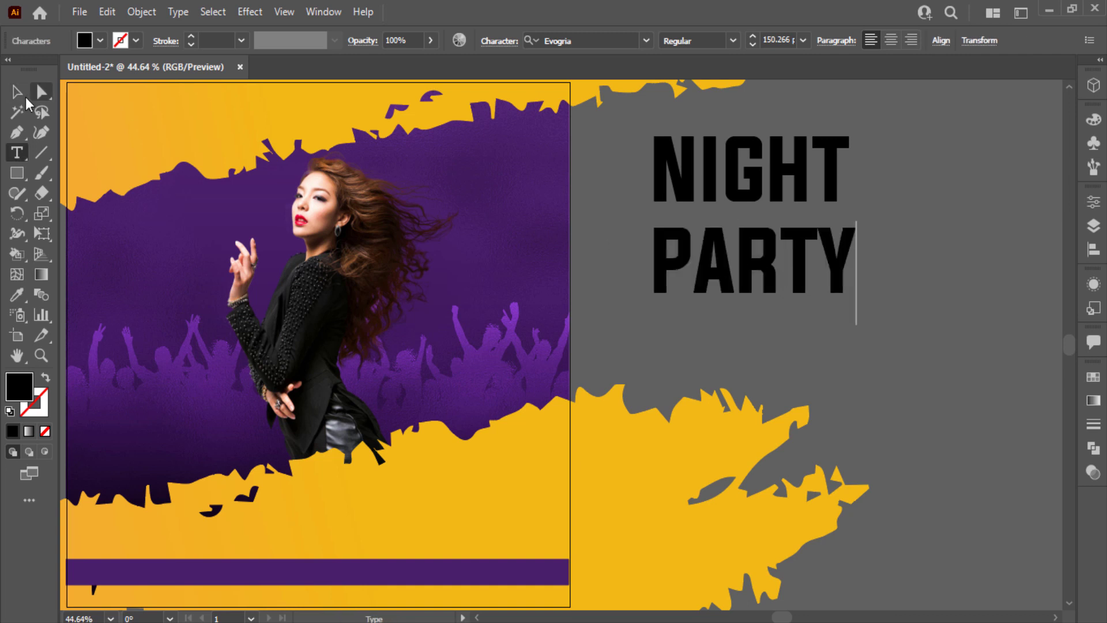
pyautogui.click(25, 99)
# Centre NIGHT and PARTY, tighten the gap between them, and convert both to outlines
pyautogui.keyDown('shift'); pyautogui.click(813, 190); pyautogui.keyUp('shift')
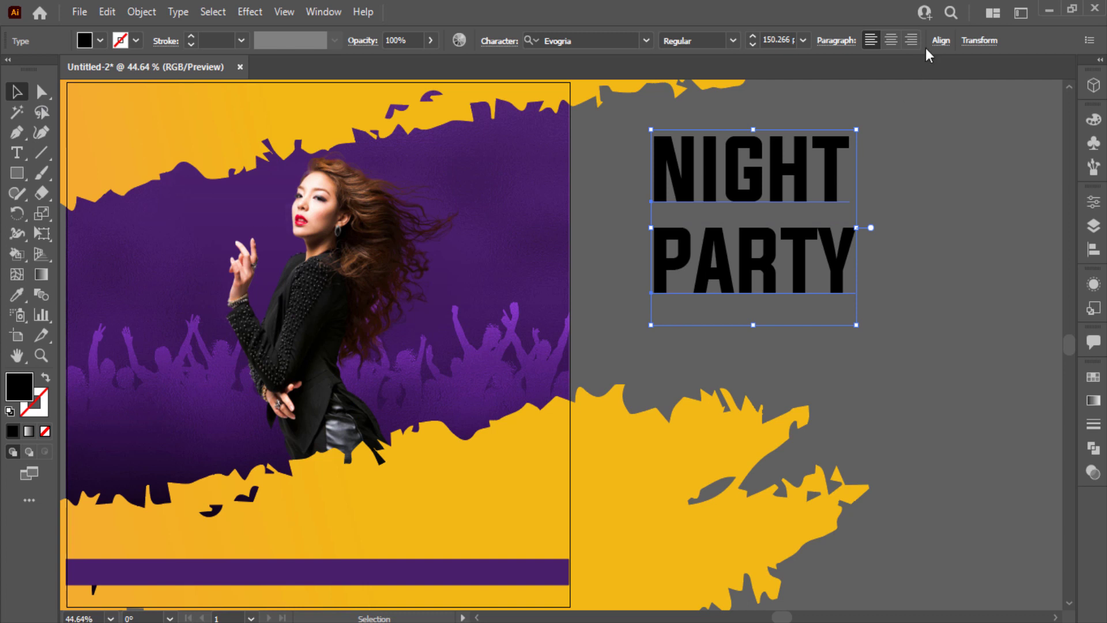
pyautogui.click(940, 41)
pyautogui.click(805, 87)
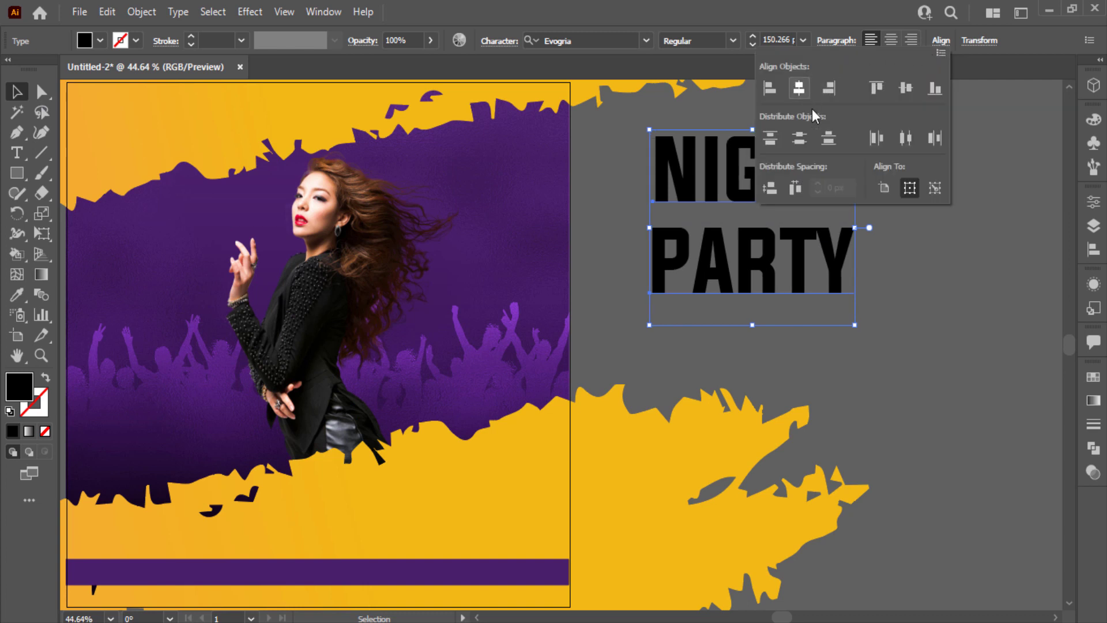
pyautogui.click(890, 314)
pyautogui.moveTo(793, 268); pyautogui.dragTo(793, 248)
pyautogui.moveTo(862, 124); pyautogui.dragTo(812, 244)
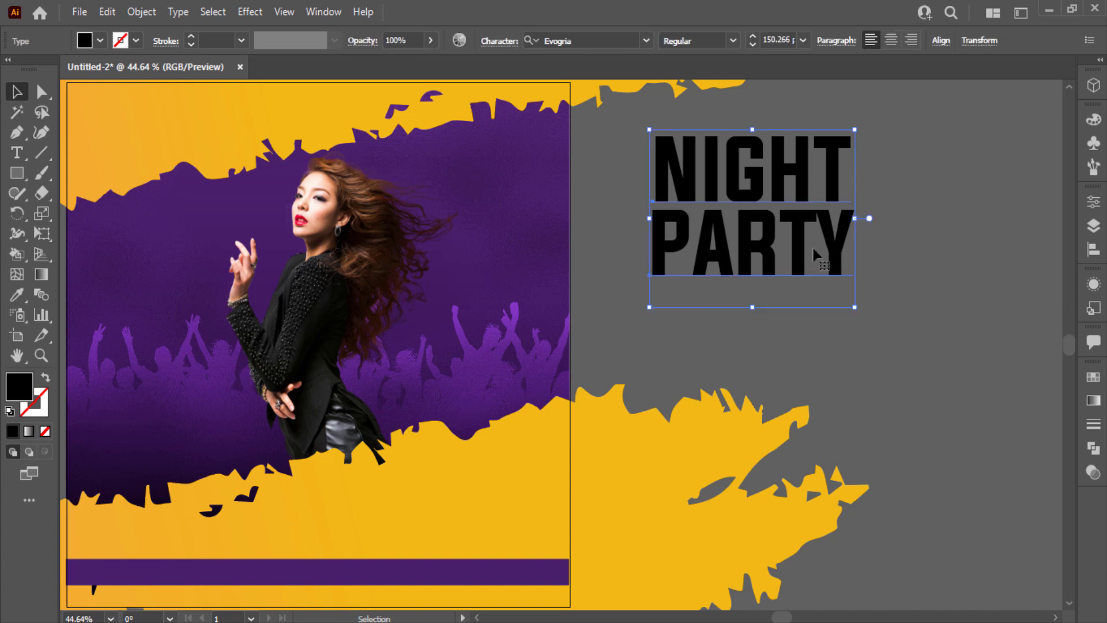
pyautogui.rightClick(812, 245)
pyautogui.click(915, 390)
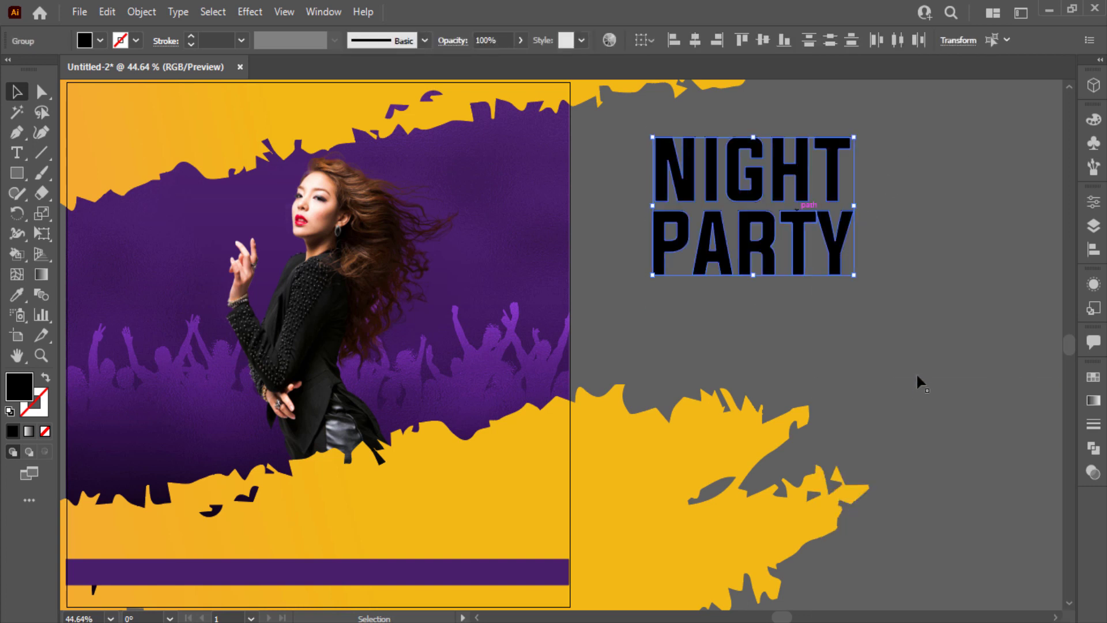
# Fill NIGHT with a gold gradient swatch angled diagonally across the letters
pyautogui.click(836, 173)
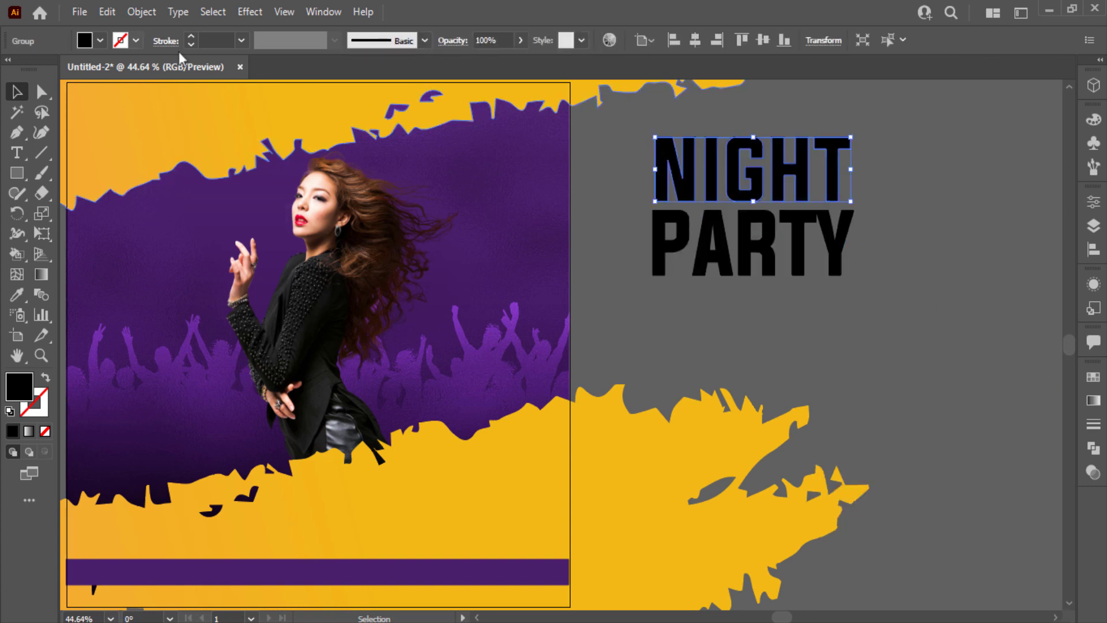
pyautogui.click(100, 40)
pyautogui.click(93, 106)
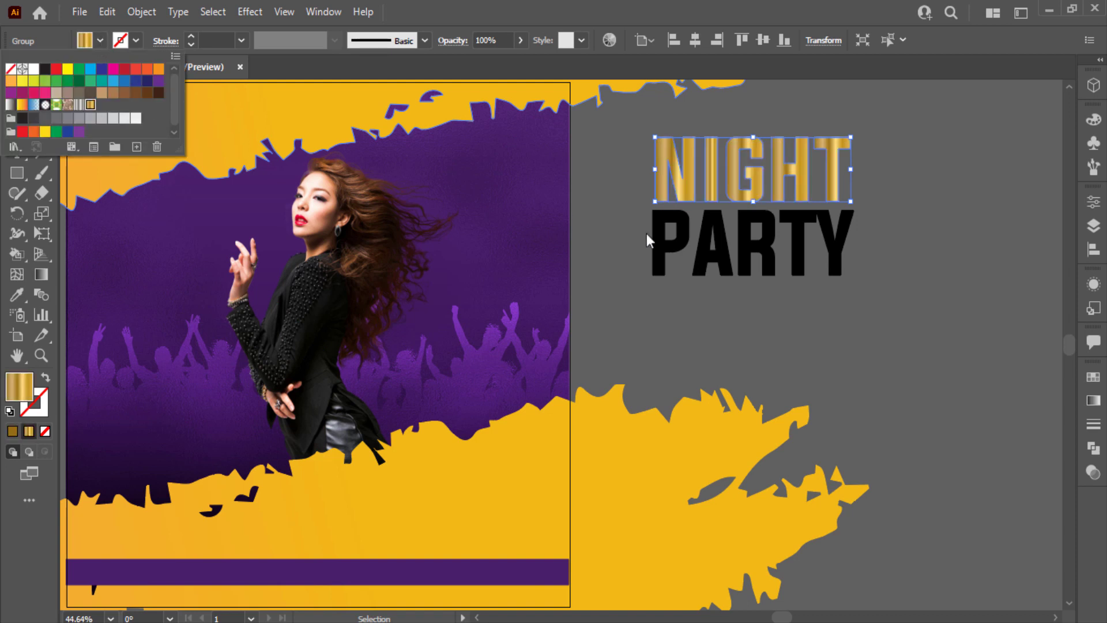
pyautogui.click(721, 242)
pyautogui.click(715, 178)
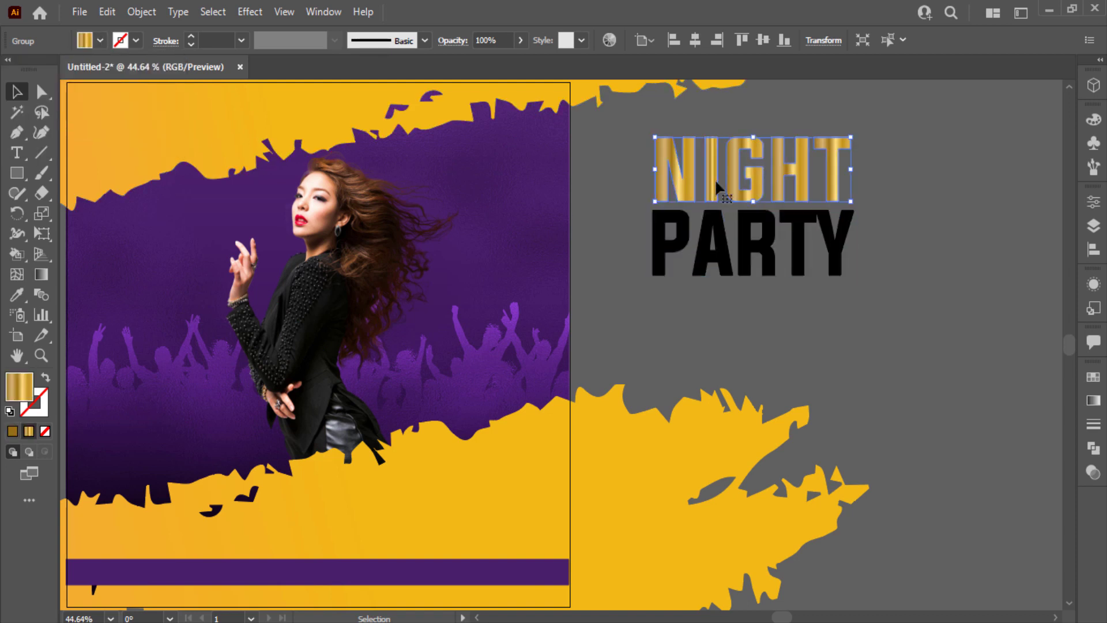
pyautogui.press('g')
pyautogui.moveTo(641, 133)
pyautogui.mouseDown()
pyautogui.moveTo(844, 195)
pyautogui.moveTo(788, 200)
pyautogui.mouseUp()
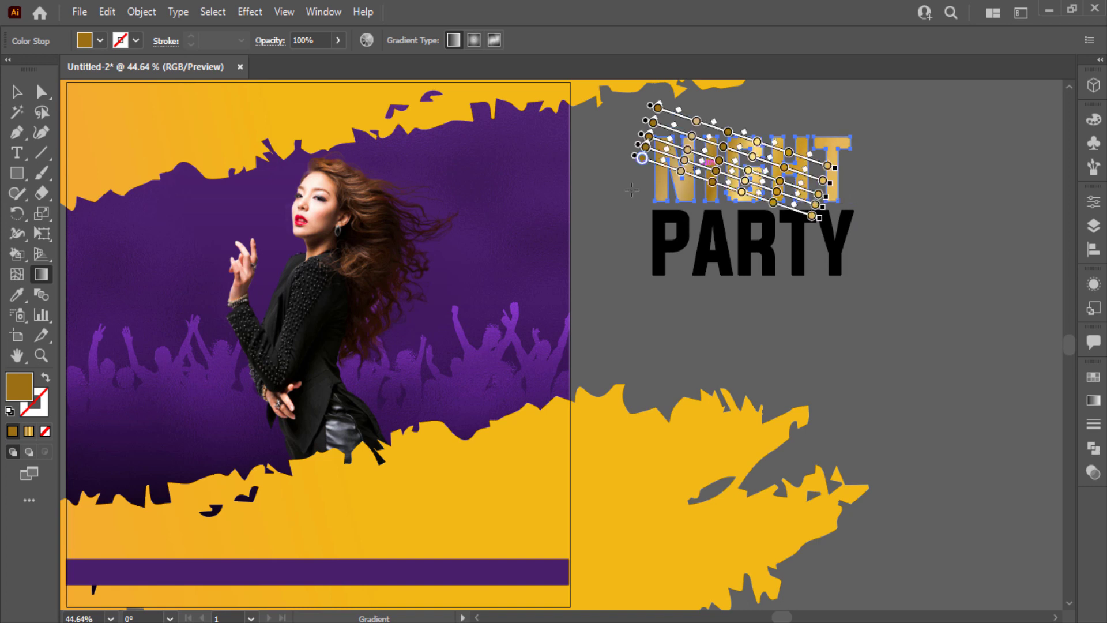
pyautogui.press('v')
pyautogui.click(618, 261)
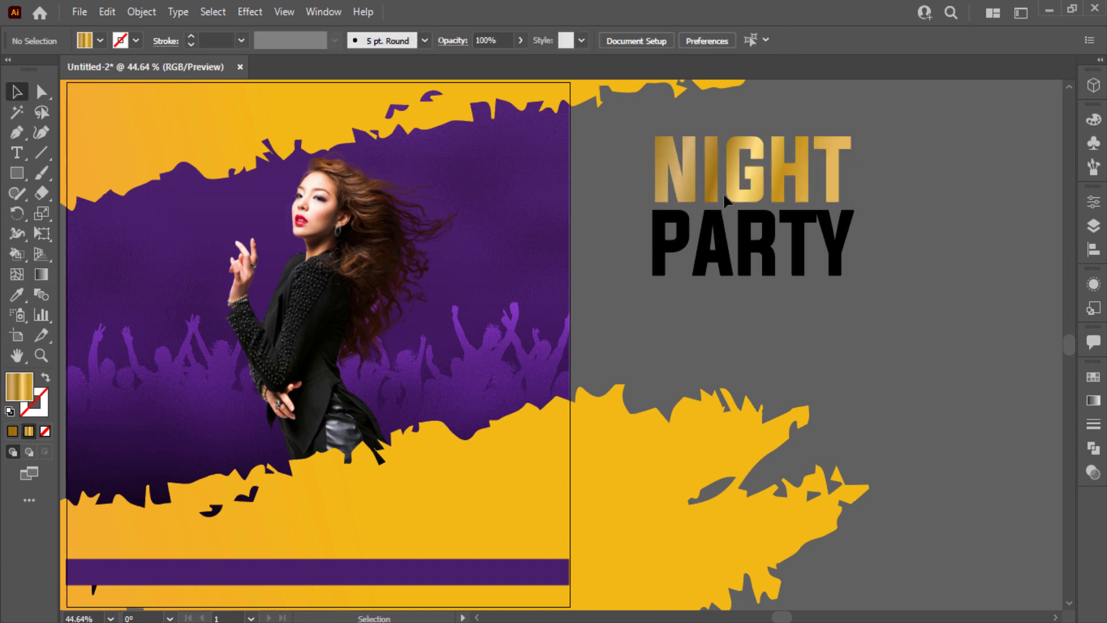
# Fill PARTY with a silver gradient swatch angled diagonally across the letters
pyautogui.click(716, 252)
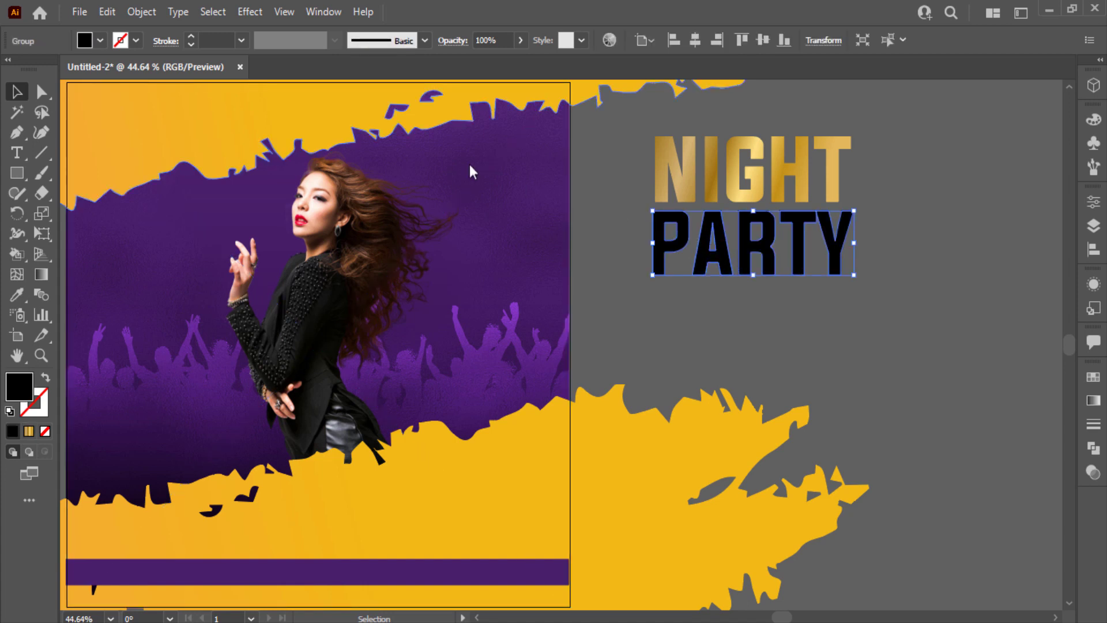
pyautogui.click(100, 40)
pyautogui.click(79, 111)
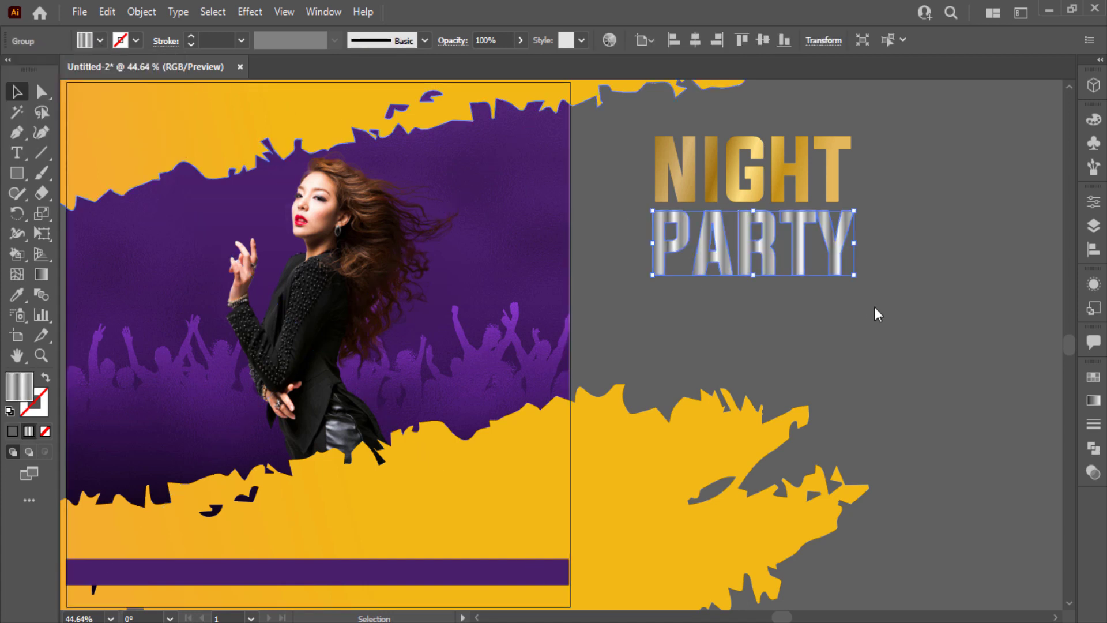
pyautogui.press('g')
pyautogui.moveTo(642, 212); pyautogui.dragTo(843, 270)
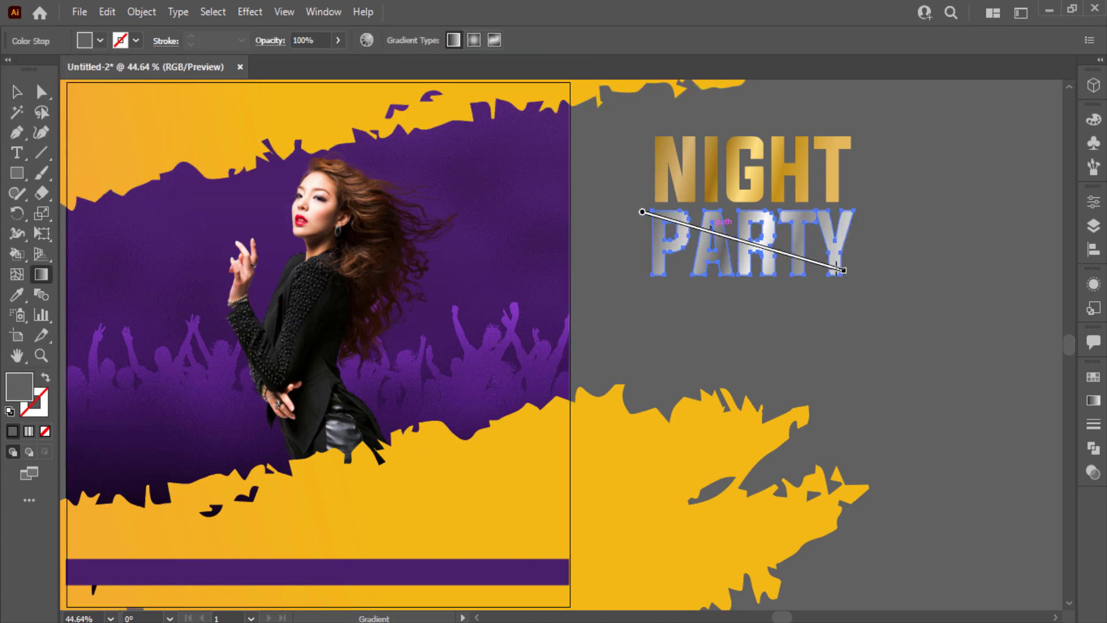
pyautogui.press('v')
pyautogui.click(905, 223)
# Change NIGHT's fill to a dark grey swatch
pyautogui.click(836, 180)
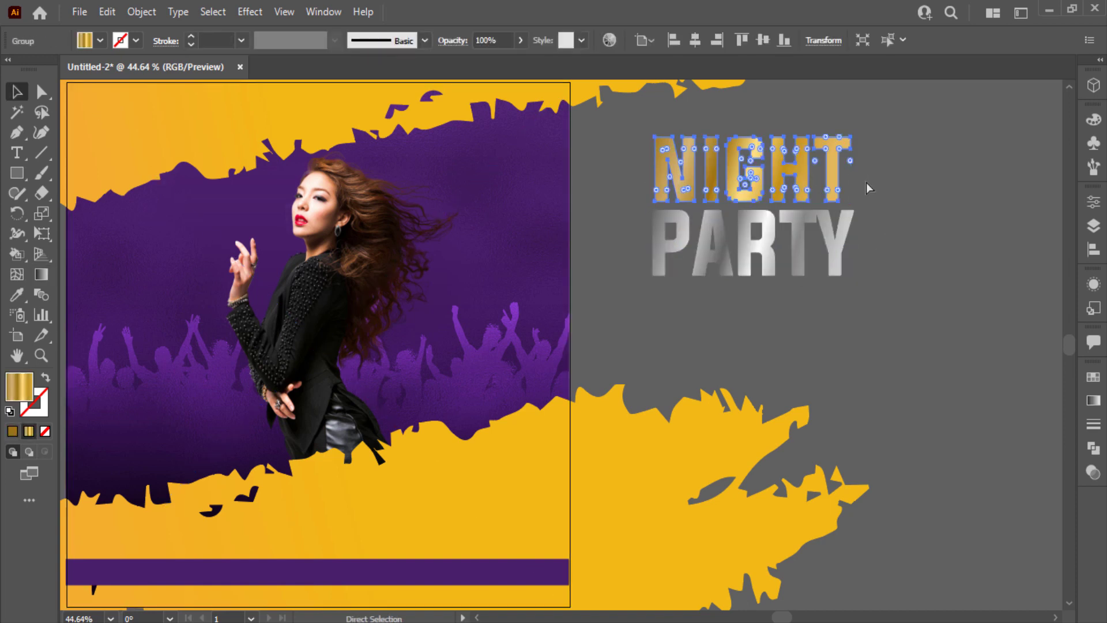
pyautogui.click(93, 44)
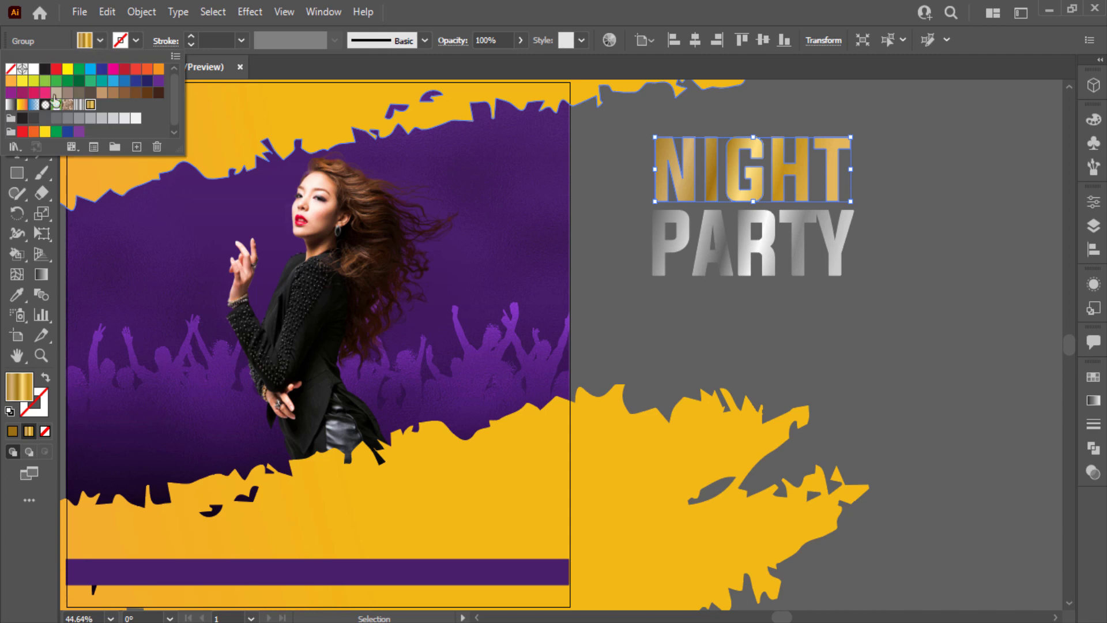
pyautogui.click(33, 118)
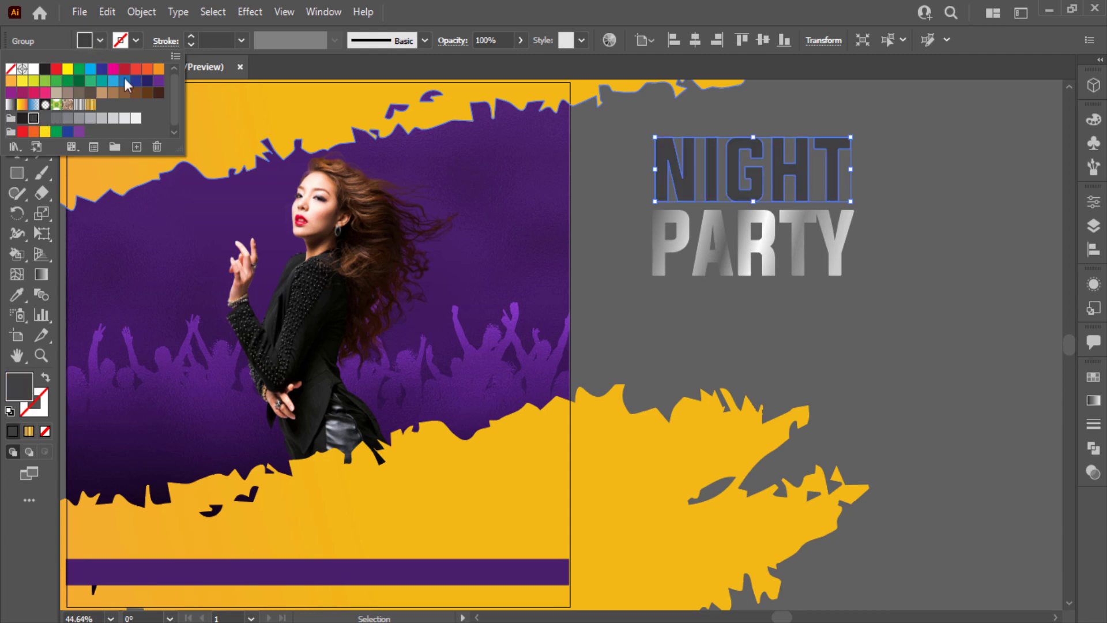
pyautogui.click(250, 12)
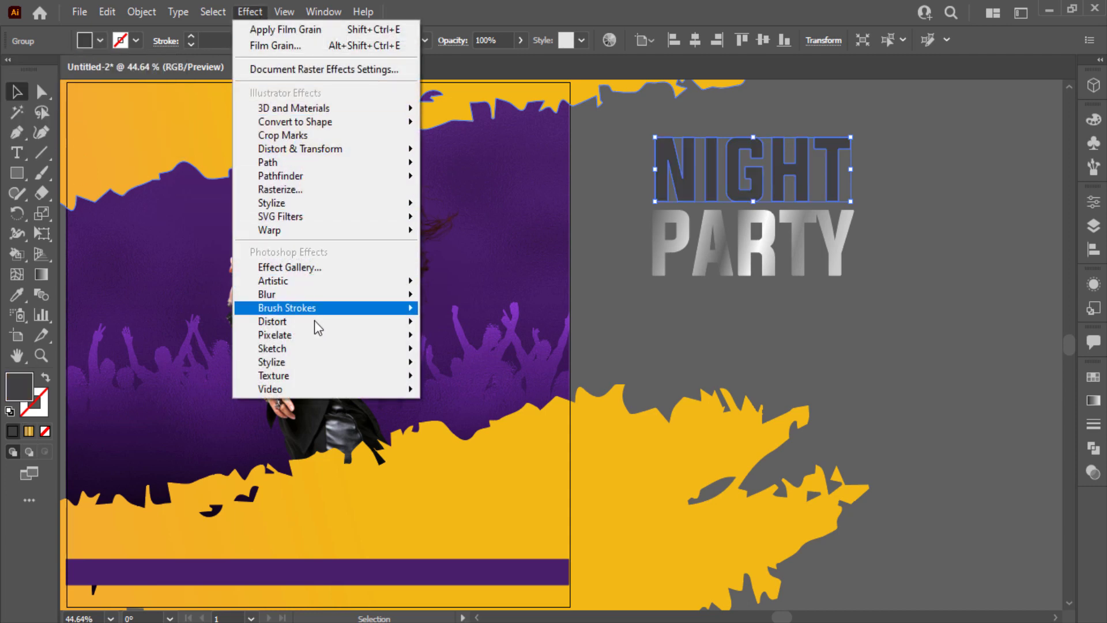
pyautogui.moveTo(272, 321)
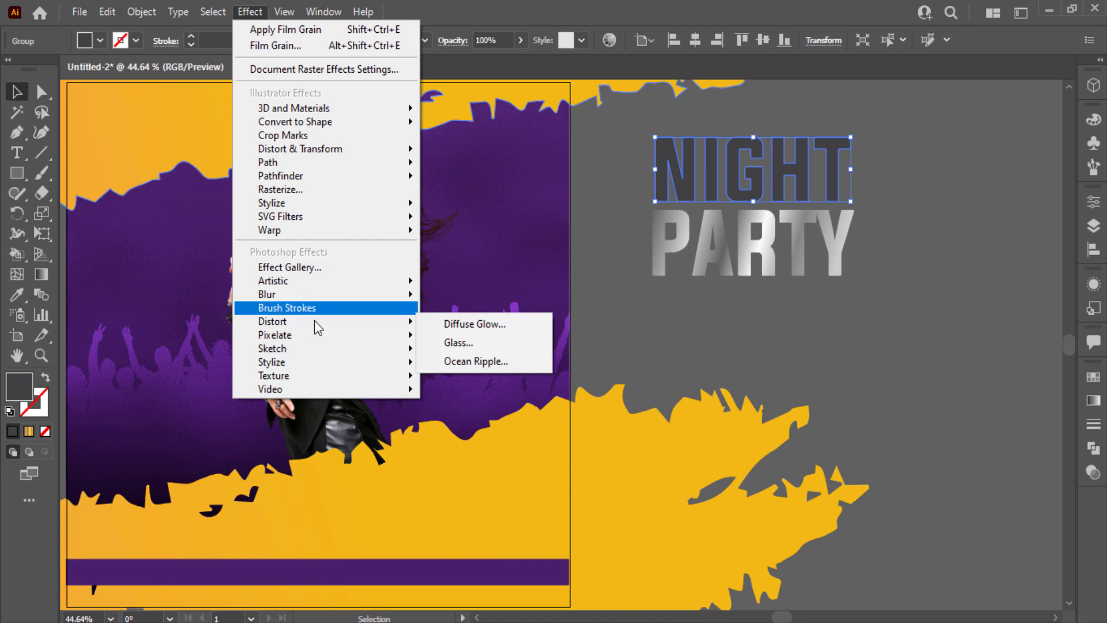
# Apply the Film Grain effect from the effect gallery to NIGHT
pyautogui.click(318, 266)
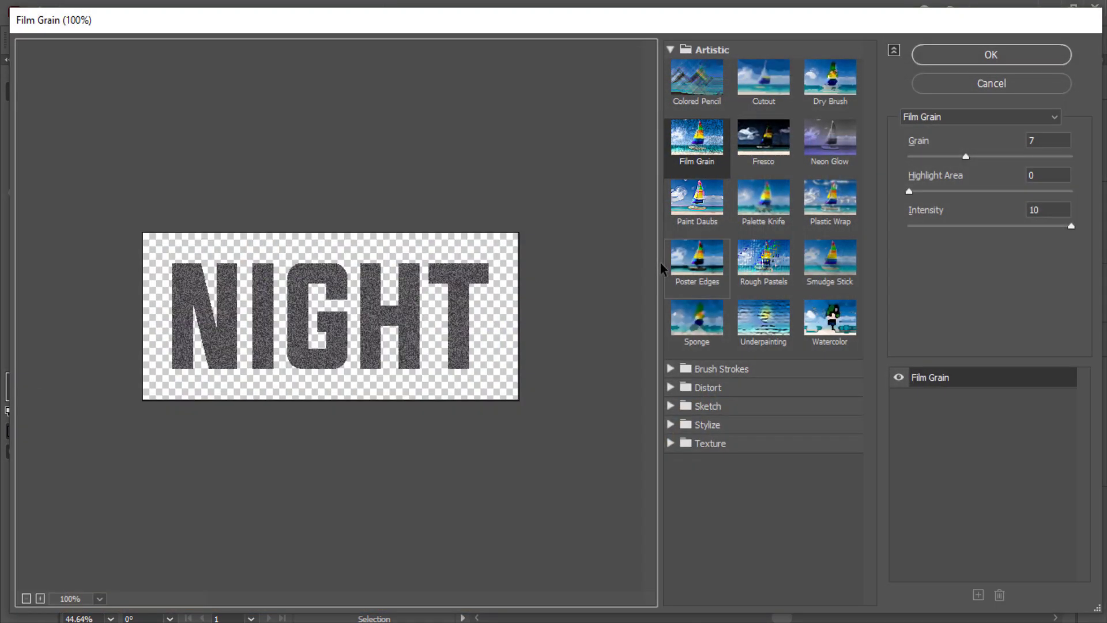
pyautogui.click(698, 156)
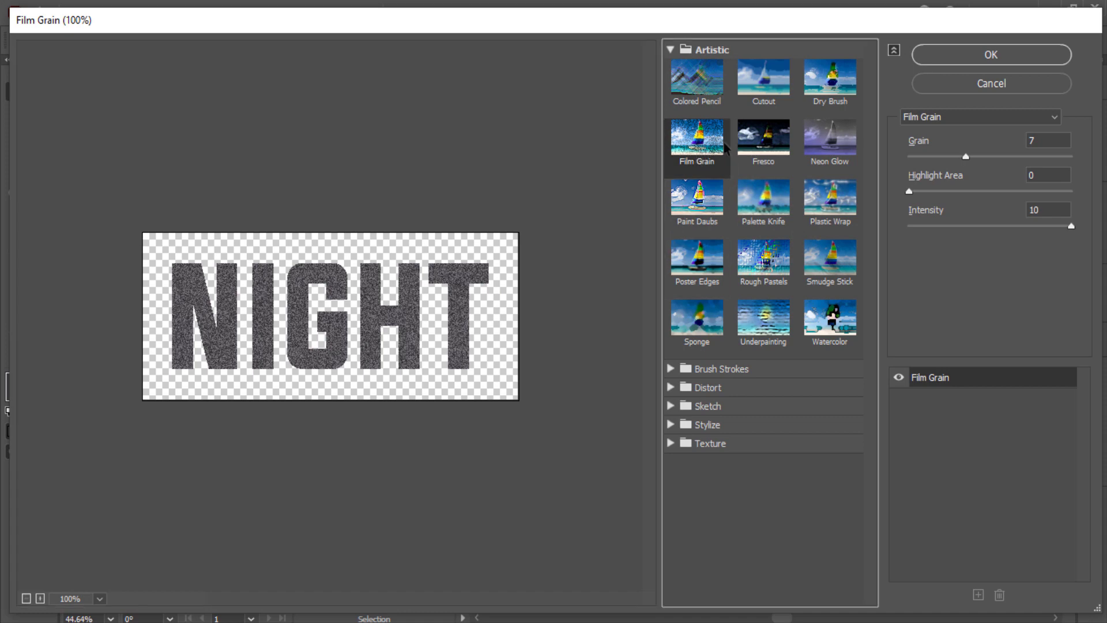
pyautogui.click(998, 56)
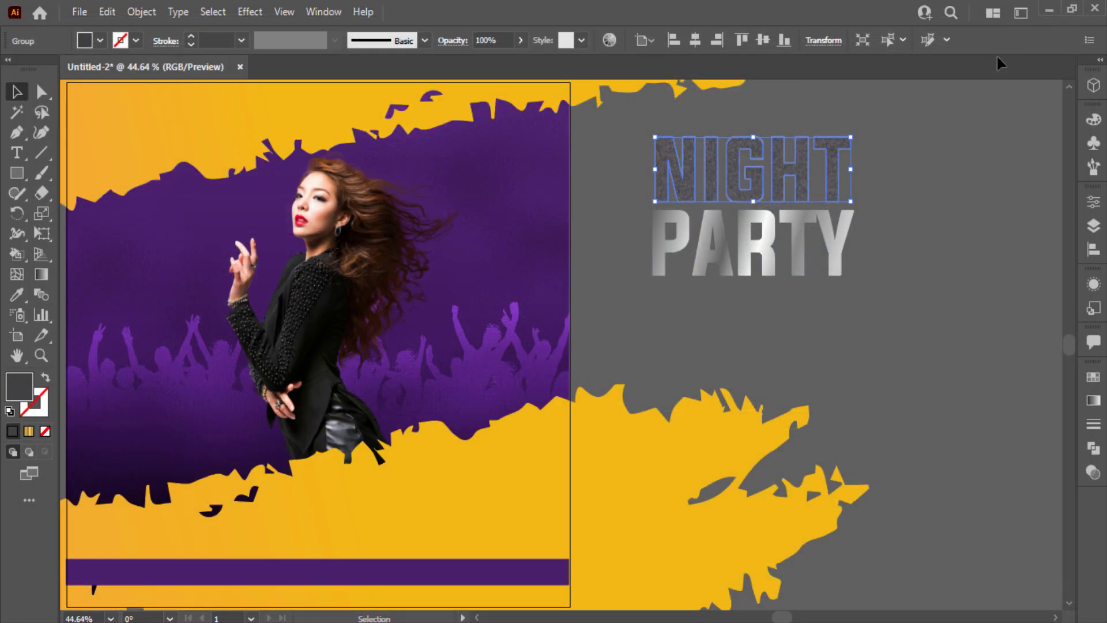
# Set NIGHT's transparency blend mode to Overlay, then select PARTY
pyautogui.click(1097, 473)
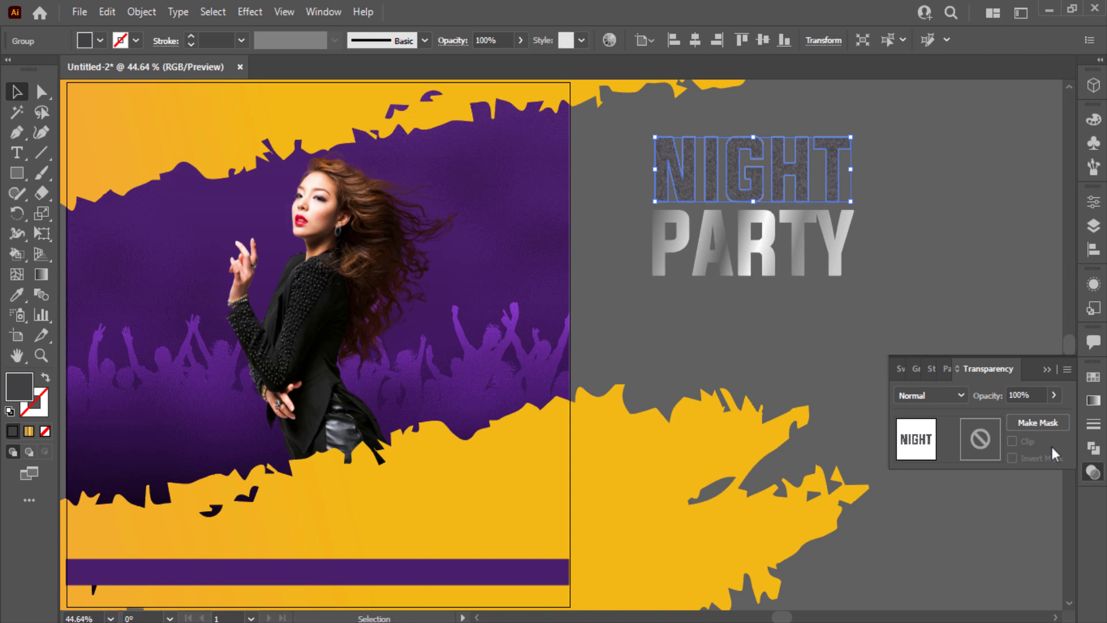
pyautogui.click(953, 397)
pyautogui.click(943, 222)
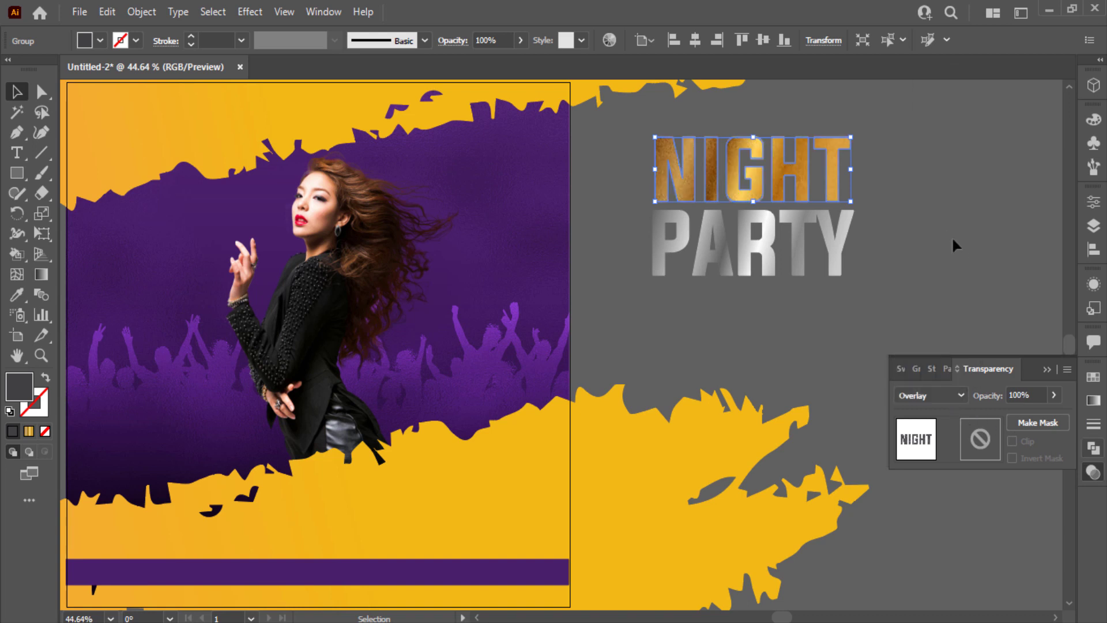
pyautogui.click(954, 248)
pyautogui.click(831, 265)
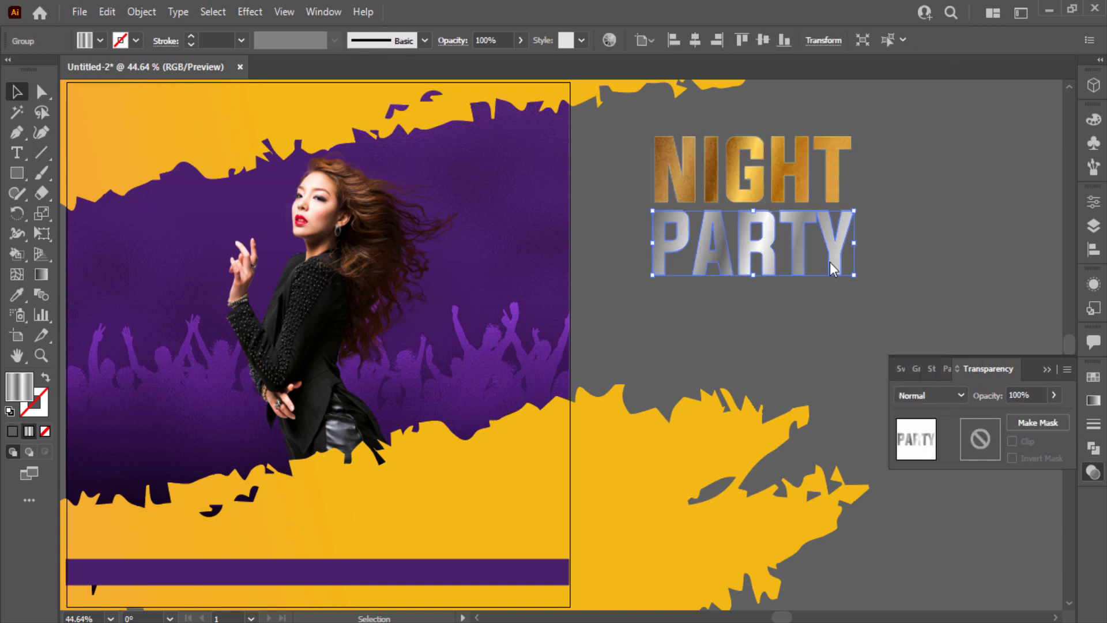
pyautogui.click(251, 12)
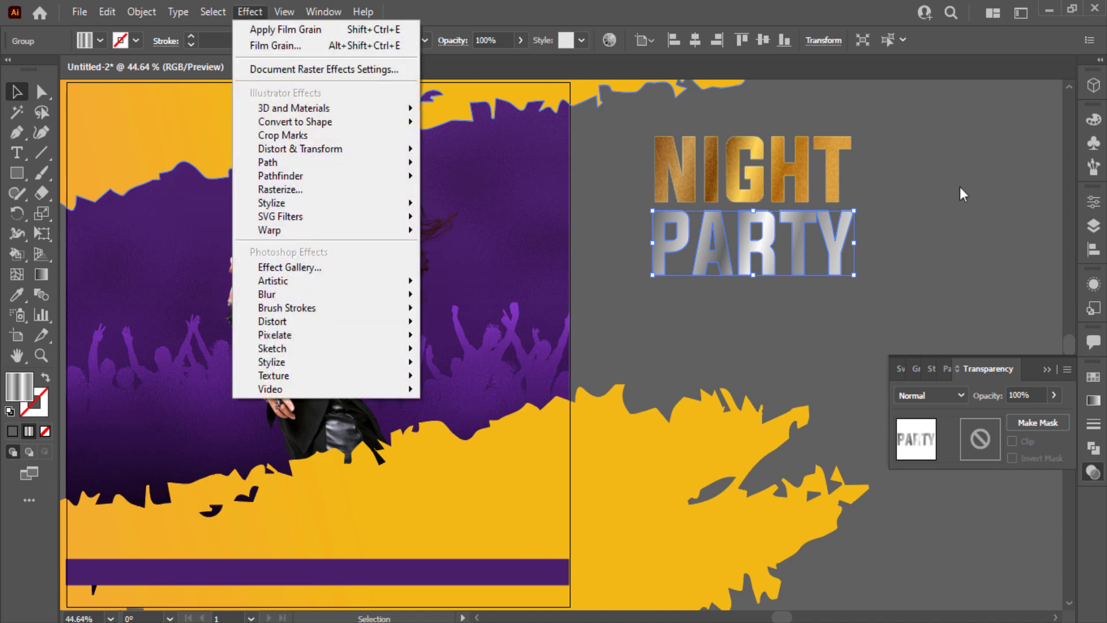
# Reapply the last Film Grain effect to PARTY
pyautogui.press('Escape')
pyautogui.press('a')
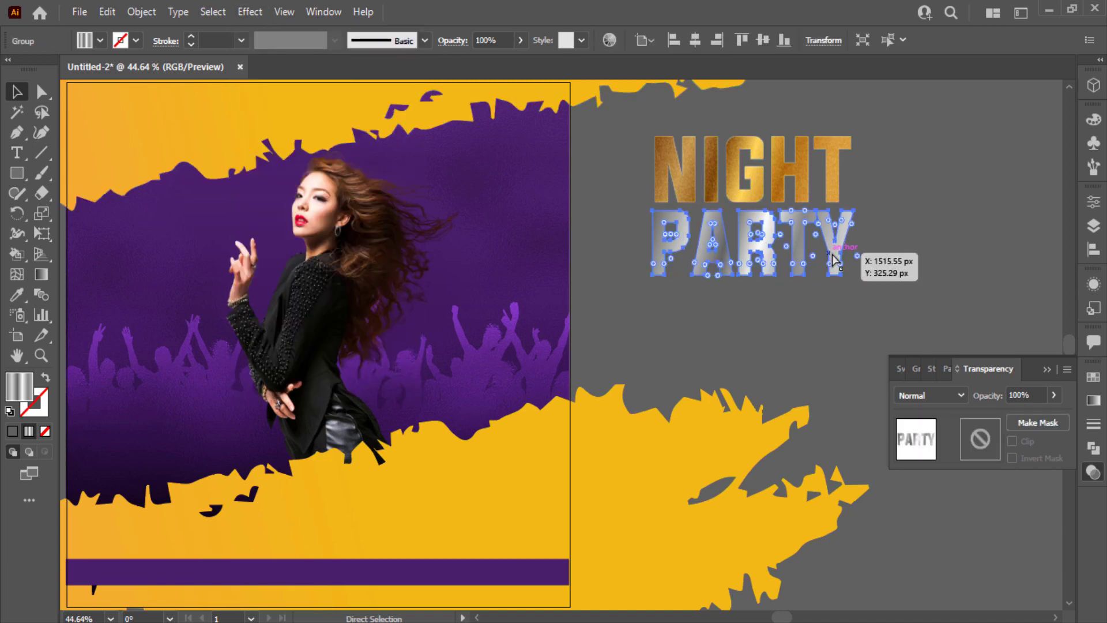
pyautogui.press('v')
pyautogui.click(252, 12)
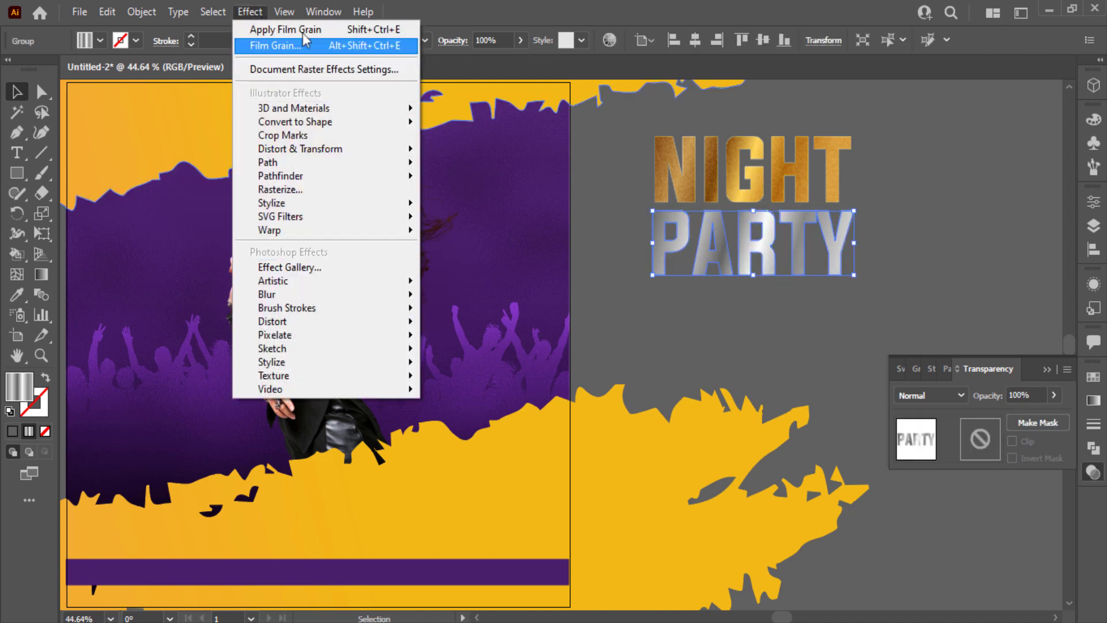
pyautogui.click(277, 28)
pyautogui.click(763, 303)
# Blend PARTY in Overlay mode and nudge the textured title copy slightly right
pyautogui.scroll(3, 843, 299)
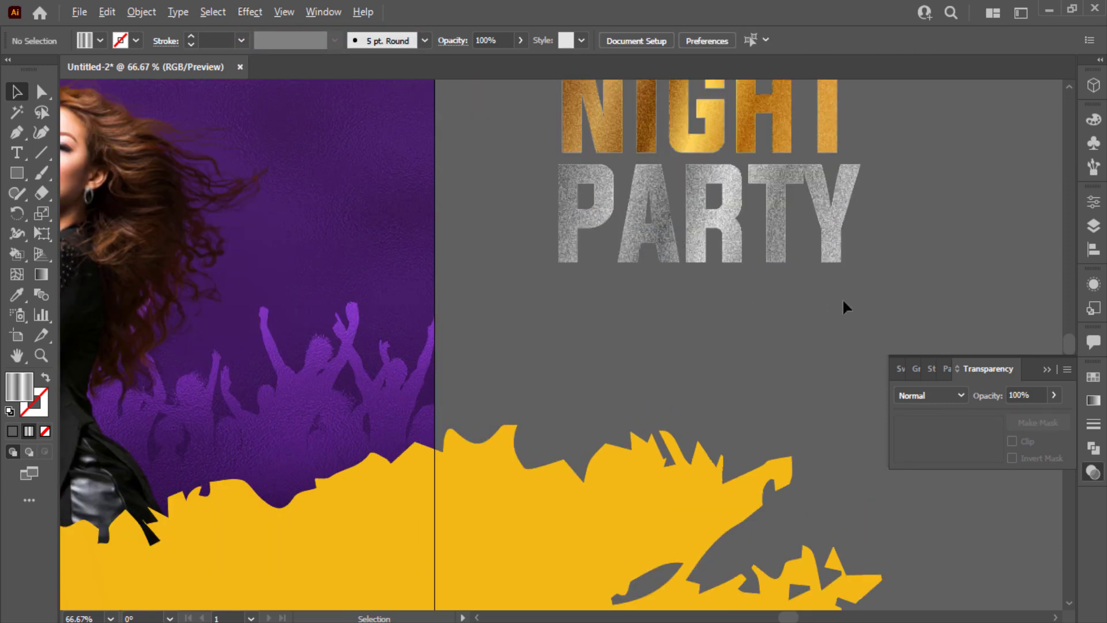
pyautogui.scroll(2, 754, 306)
pyautogui.scroll(3, 753, 306)
pyautogui.click(636, 358)
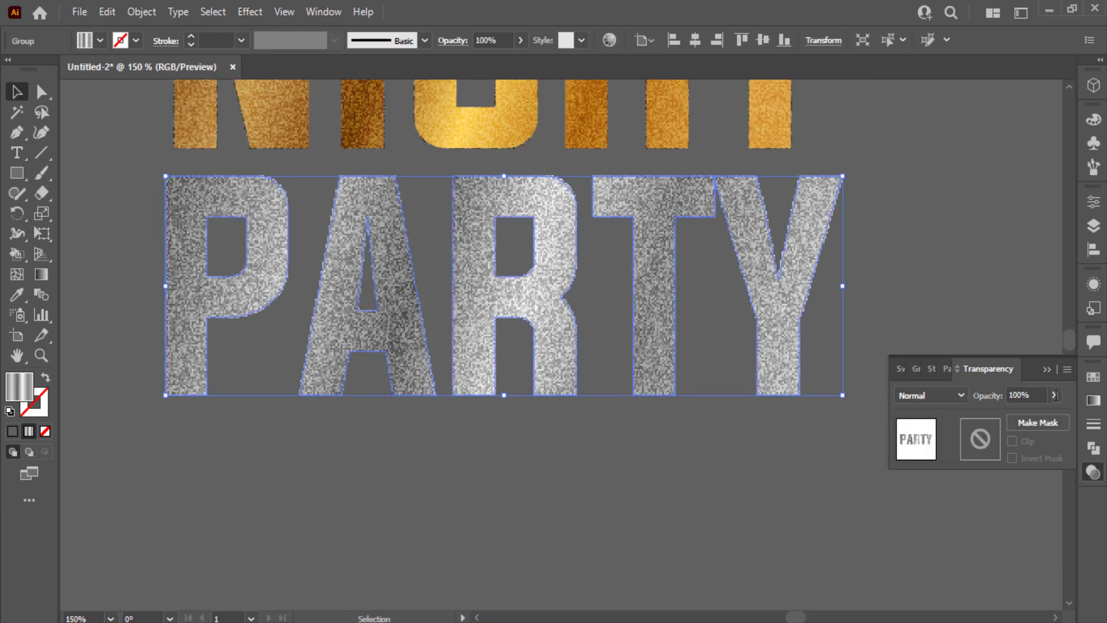
pyautogui.click(953, 393)
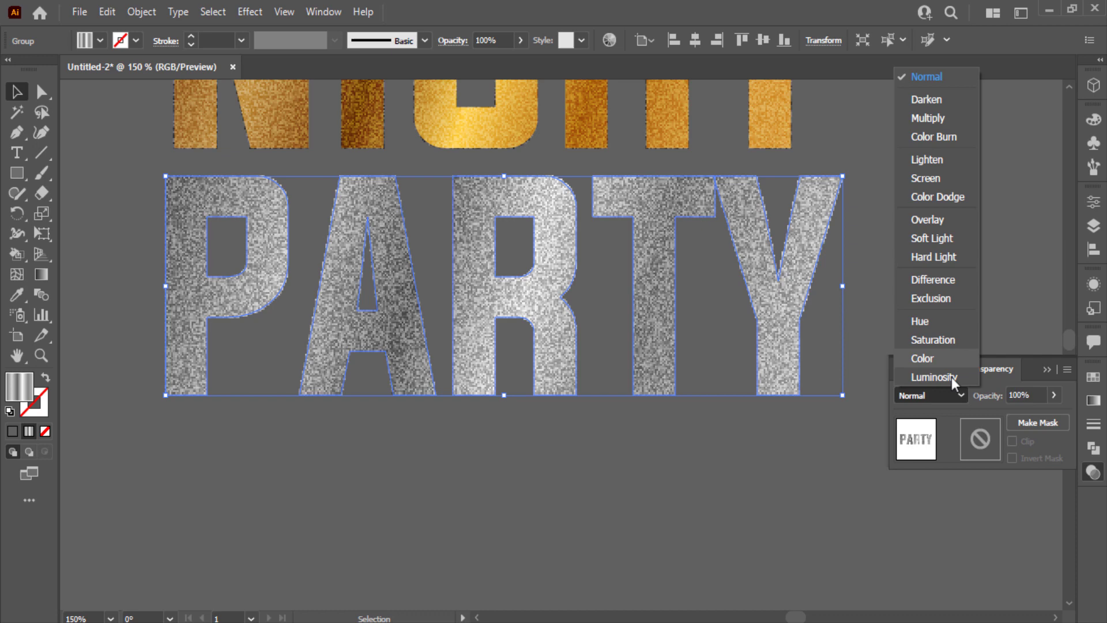
pyautogui.click(941, 223)
pyautogui.click(883, 235)
pyautogui.scroll(-1, 884, 234)
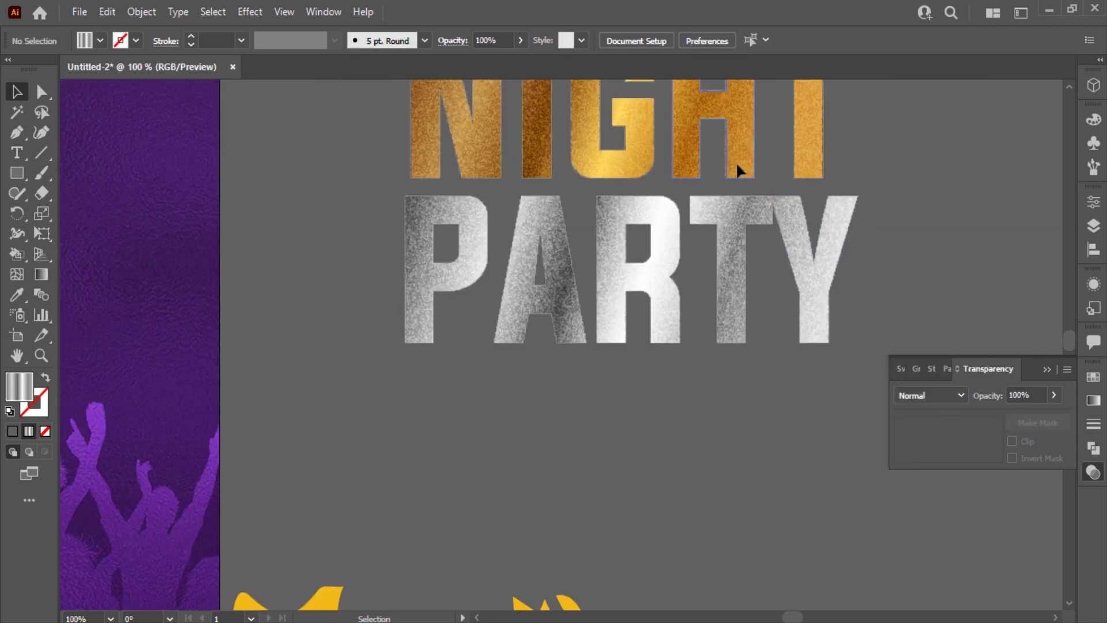
pyautogui.moveTo(736, 162)
pyautogui.mouseDown()
pyautogui.moveTo(736, 249)
pyautogui.moveTo(756, 247)
pyautogui.mouseUp()
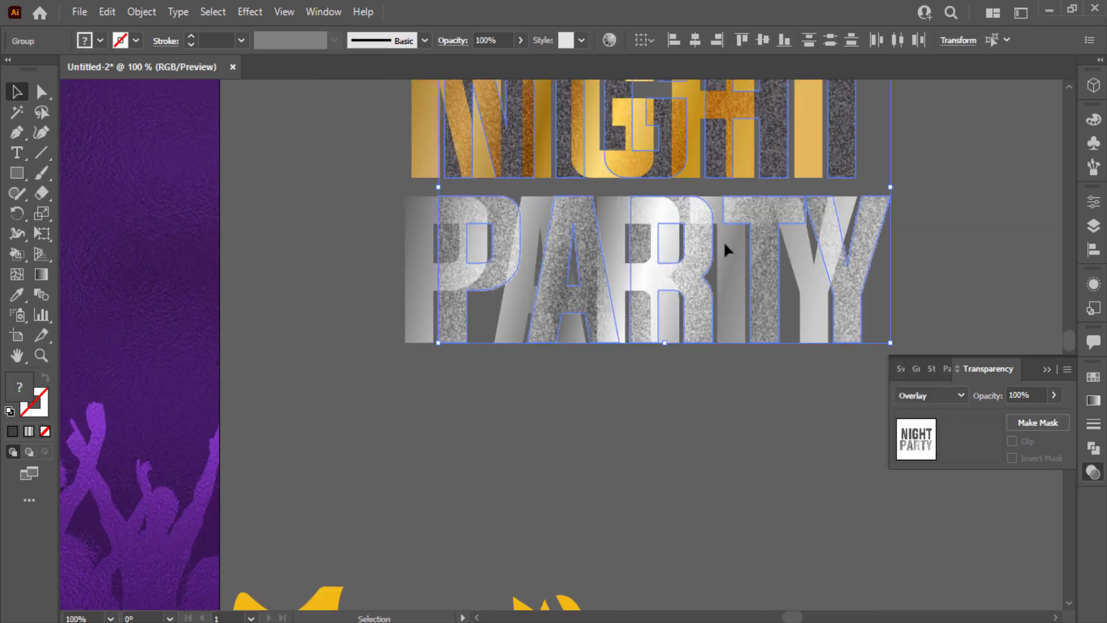
# Bring the silver PARTY layer of the title group to the front
pyautogui.rightClick(407, 265)
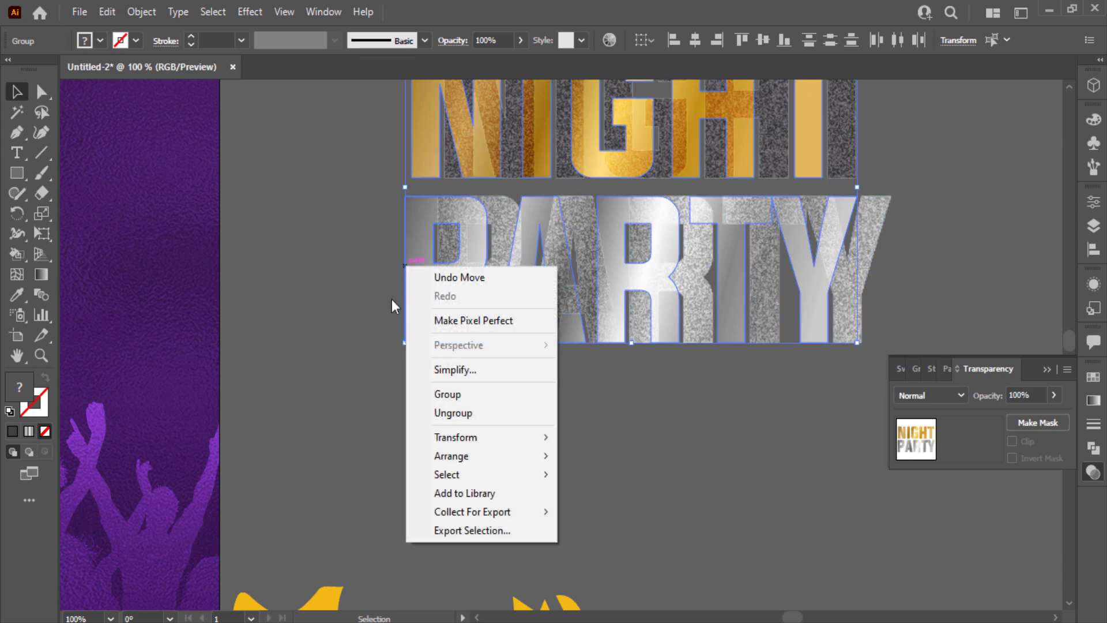
pyautogui.click(354, 343)
pyautogui.click(414, 239)
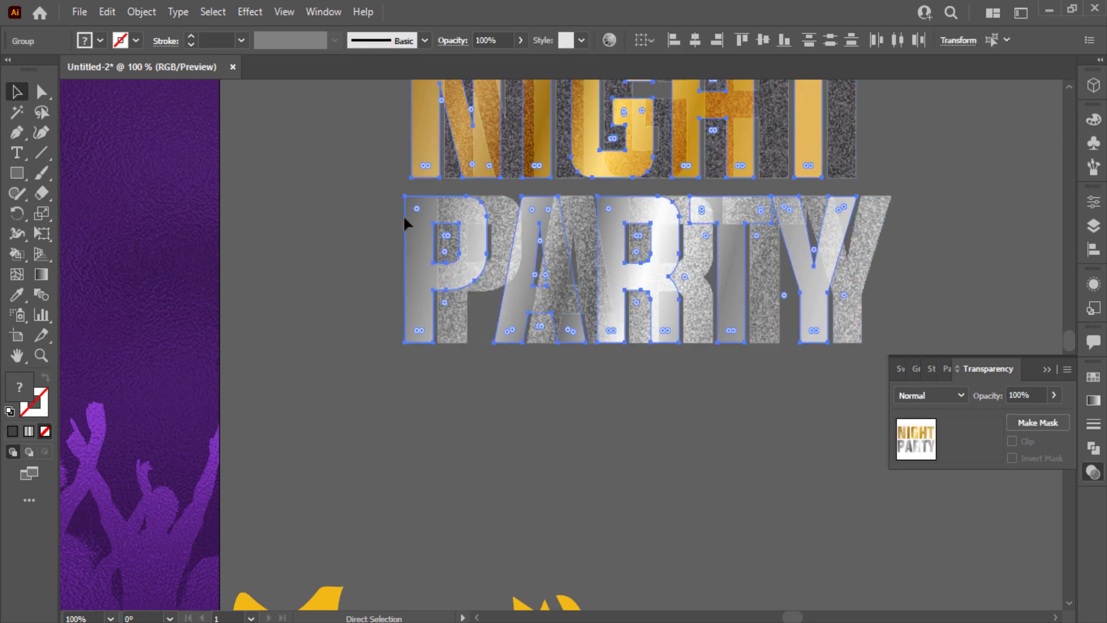
pyautogui.rightClick(418, 238)
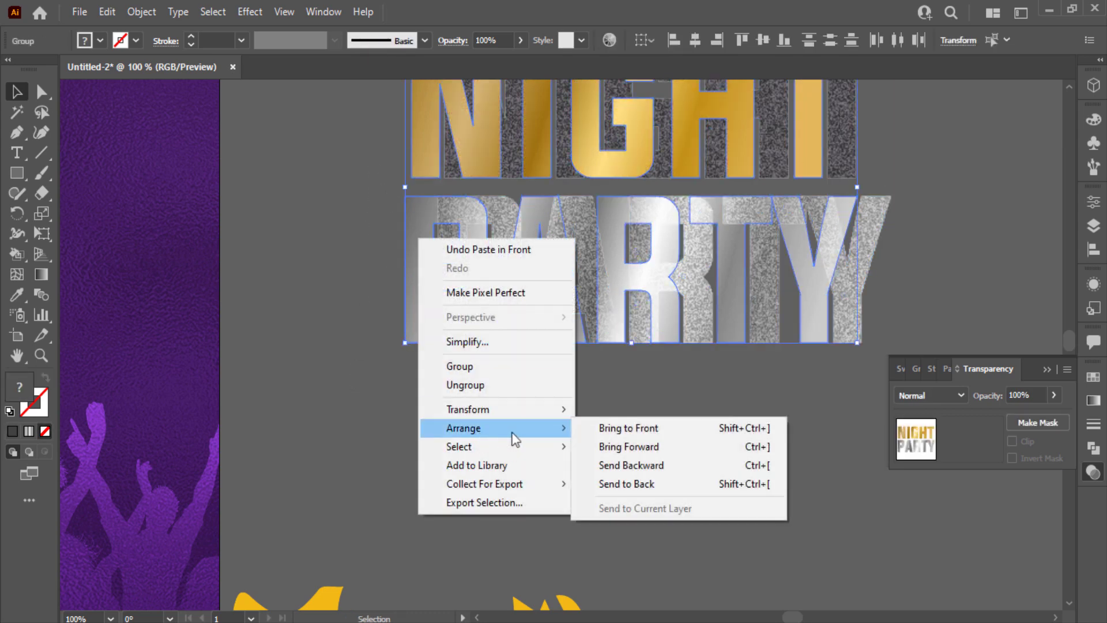
pyautogui.click(583, 430)
pyautogui.click(469, 396)
pyautogui.hotkey('ctrl', '-')
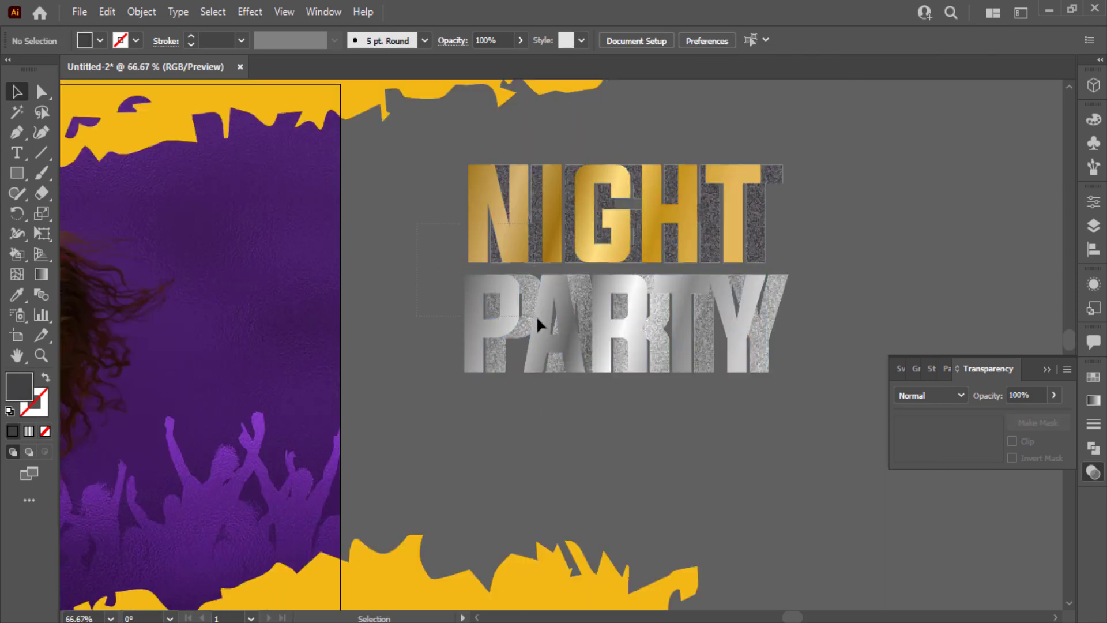
# Horizontally align the textured NIGHT and PARTY copies with their letters, then select both words
pyautogui.click(550, 338)
pyautogui.click(839, 146)
pyautogui.click(638, 225)
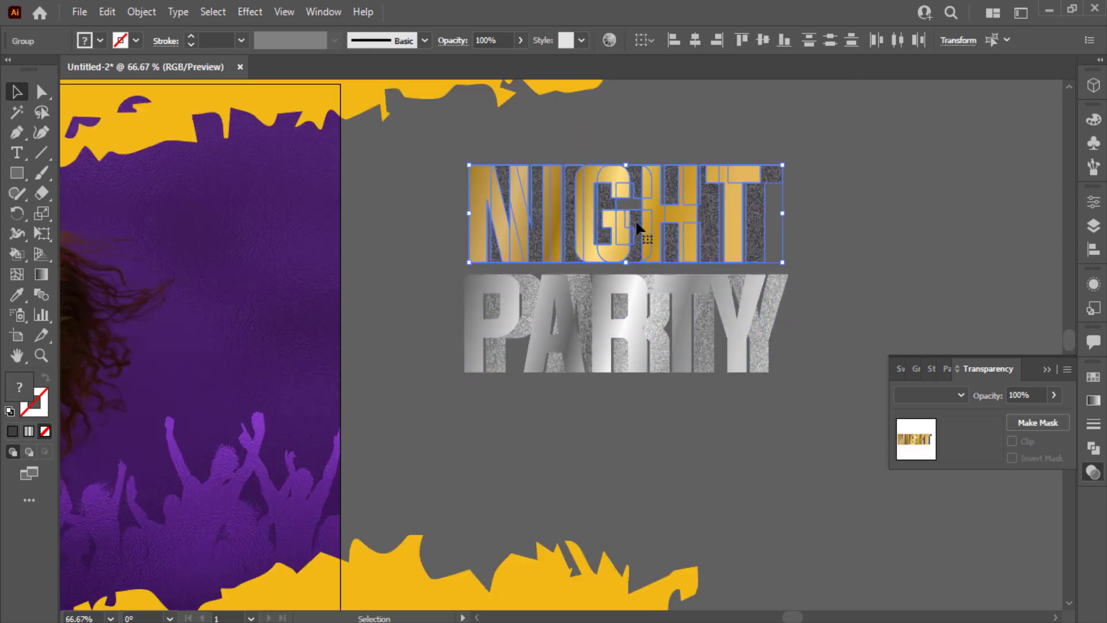
pyautogui.click(696, 39)
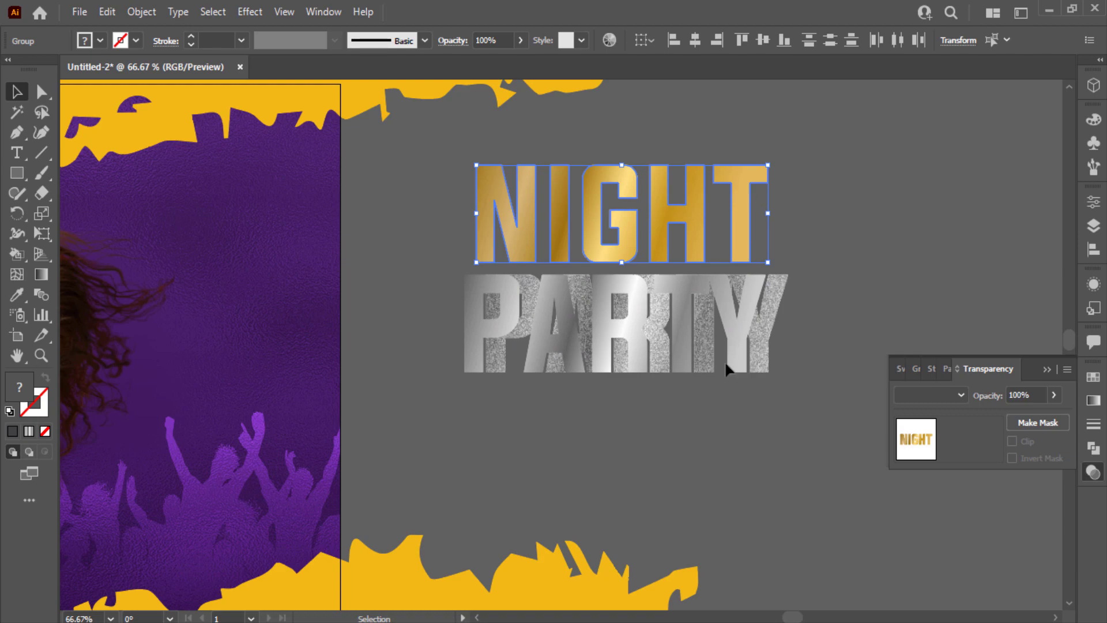
pyautogui.click(663, 369)
pyautogui.click(696, 39)
pyautogui.click(818, 197)
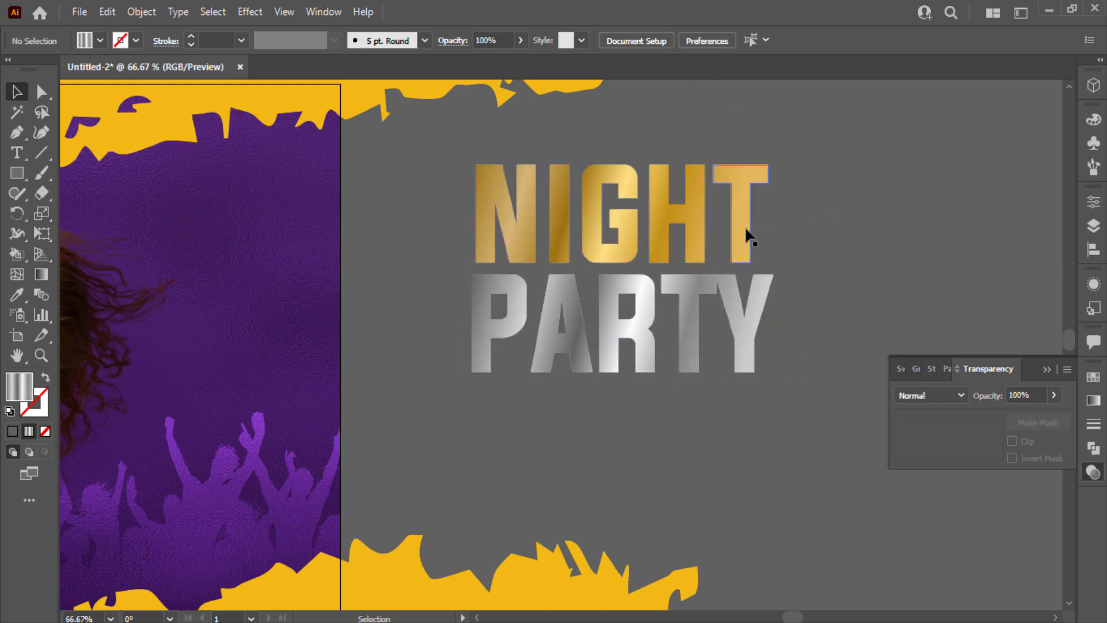
pyautogui.click(744, 235)
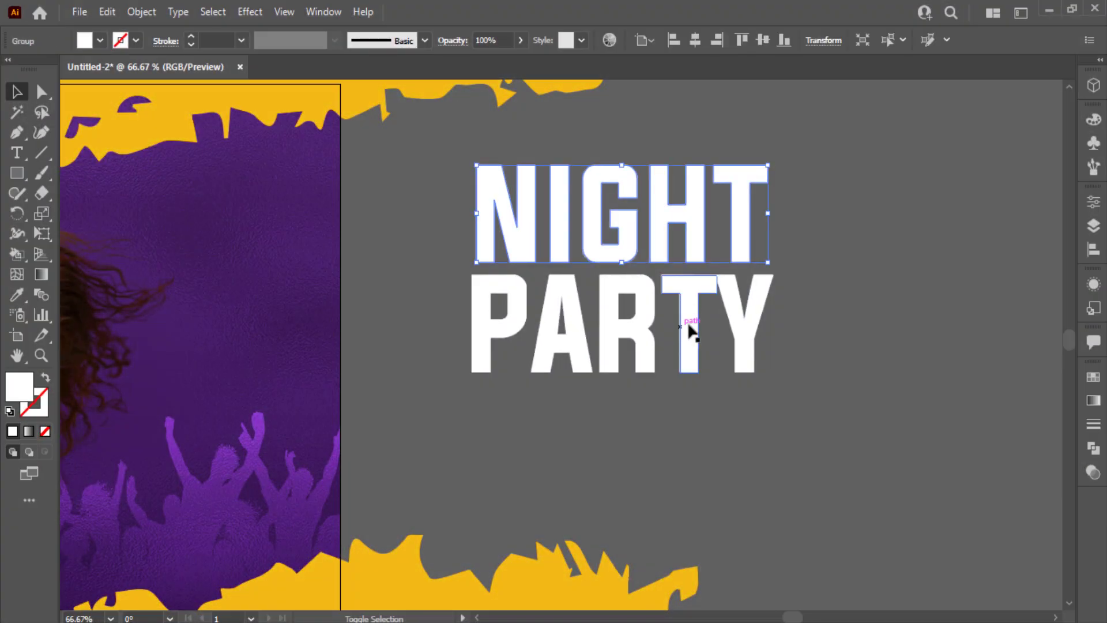
pyautogui.keyDown('shift'); pyautogui.click(689, 330); pyautogui.keyUp('shift')
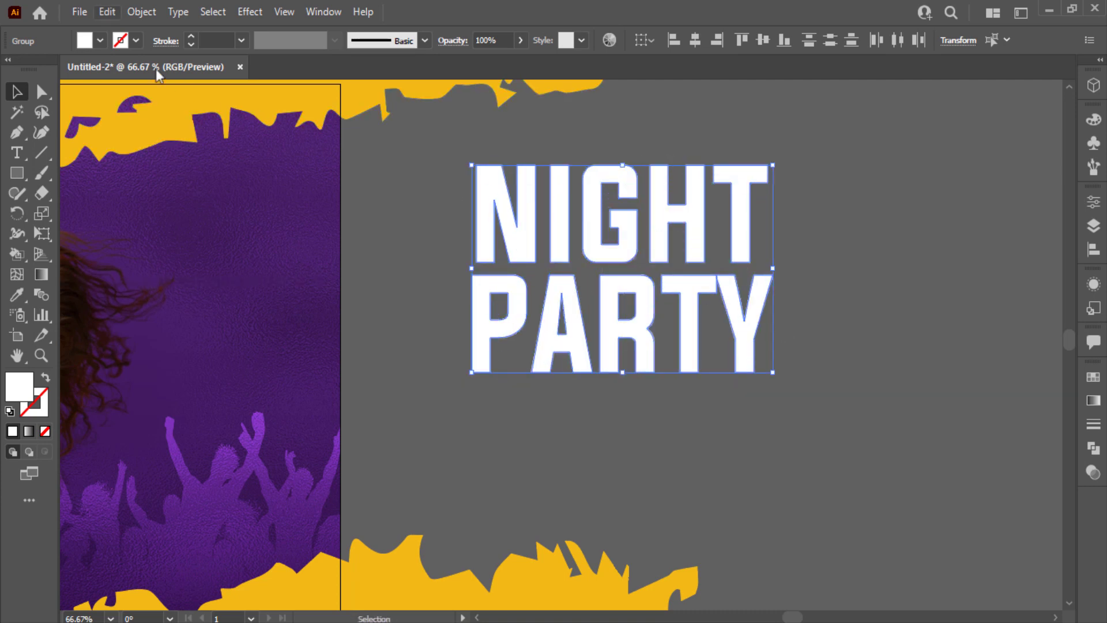
# Fill the top title copy with a white-to-black gradient, running vertically down NIGHT
pyautogui.click(100, 41)
pyautogui.click(10, 105)
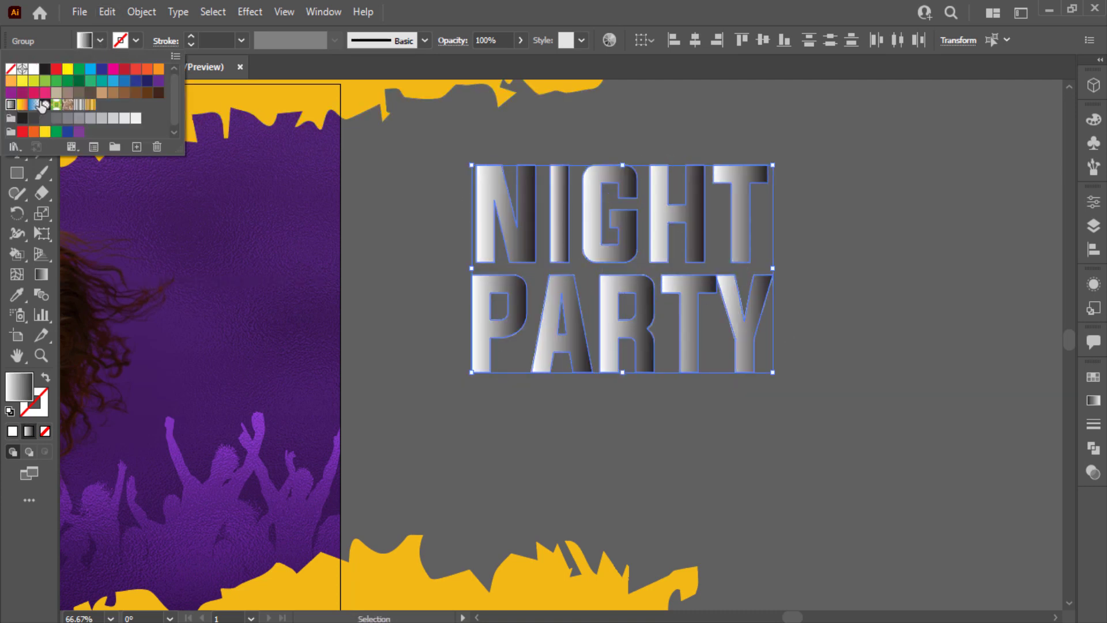
pyautogui.click(915, 152)
pyautogui.click(746, 242)
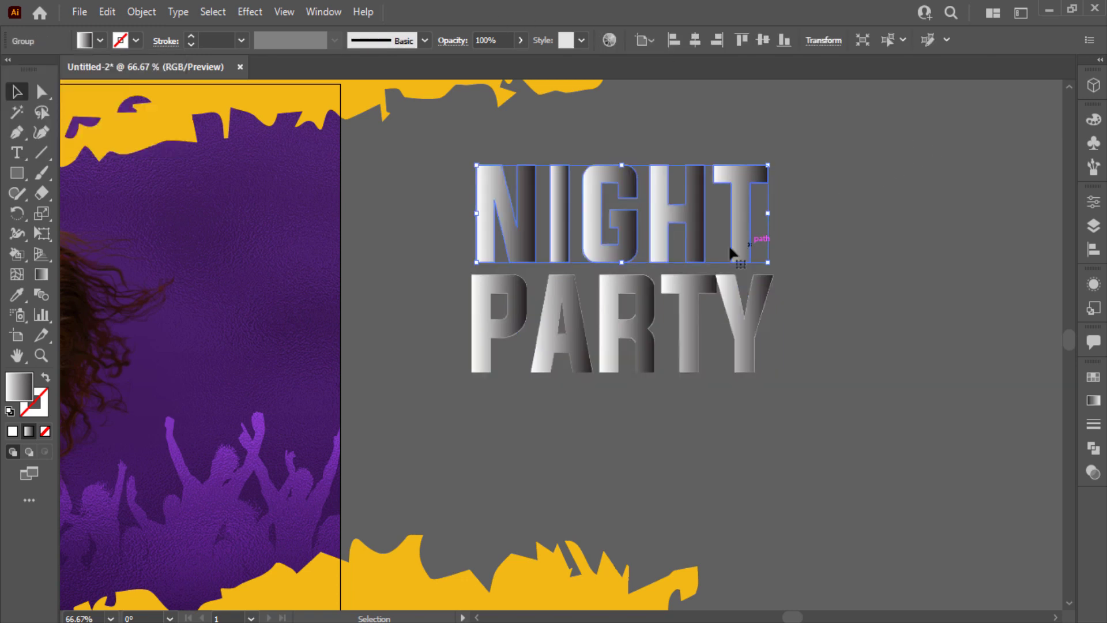
pyautogui.press('g')
pyautogui.moveTo(647, 255); pyautogui.dragTo(645, 230)
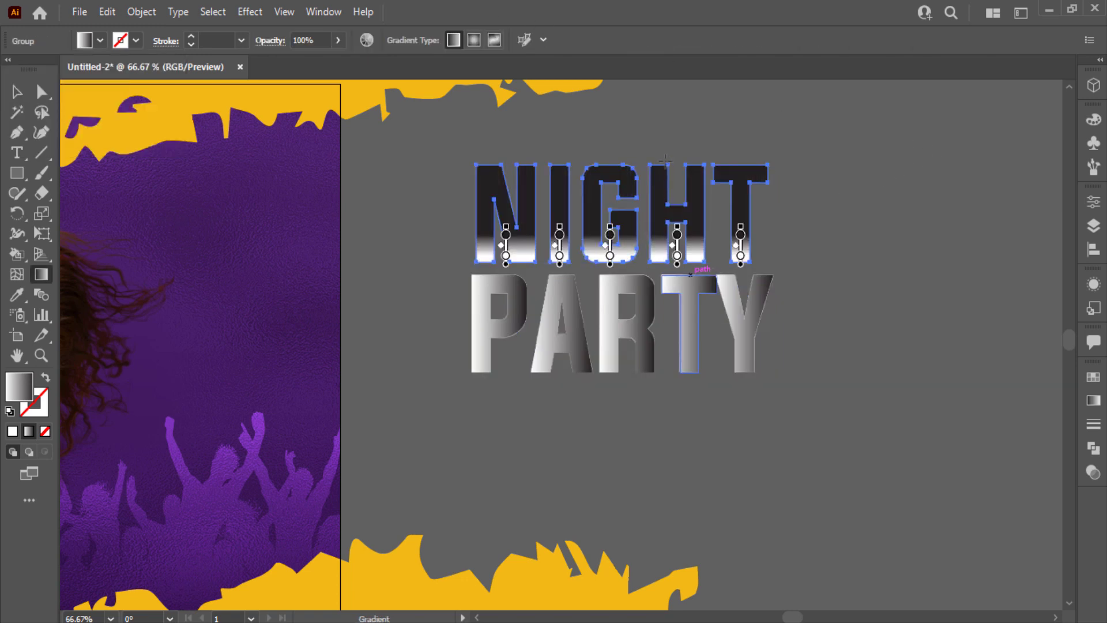
pyautogui.moveTo(665, 150)
pyautogui.mouseDown()
pyautogui.moveTo(666, 252)
pyautogui.moveTo(650, 281)
pyautogui.mouseUp()
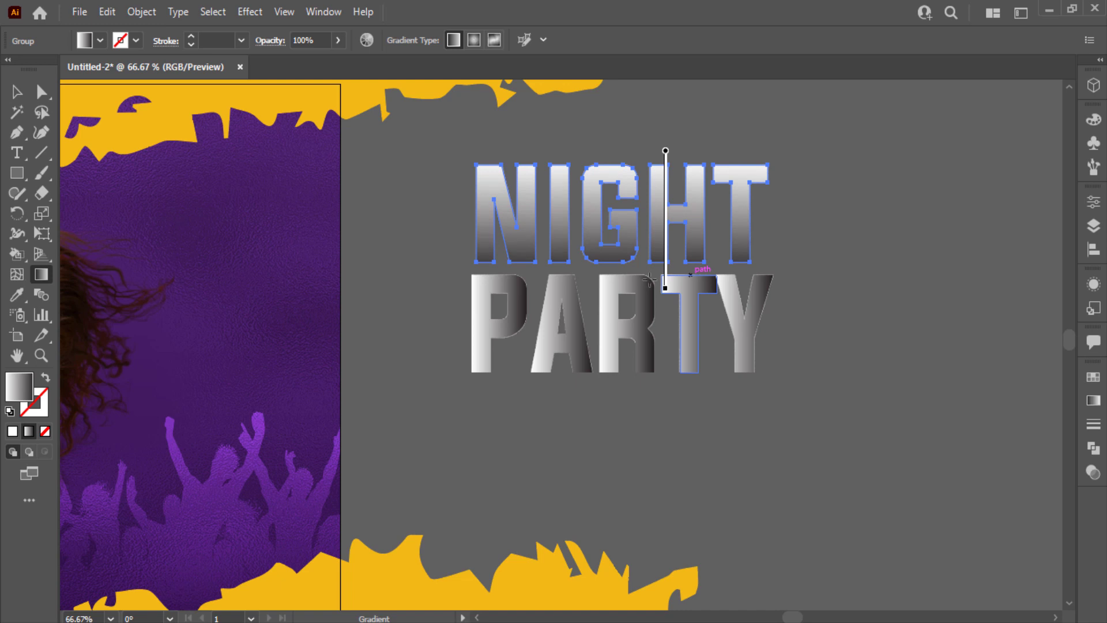
pyautogui.press('v')
# Run PARTY's gradient vertically, light at the top and dark at the bottom
pyautogui.click(646, 323)
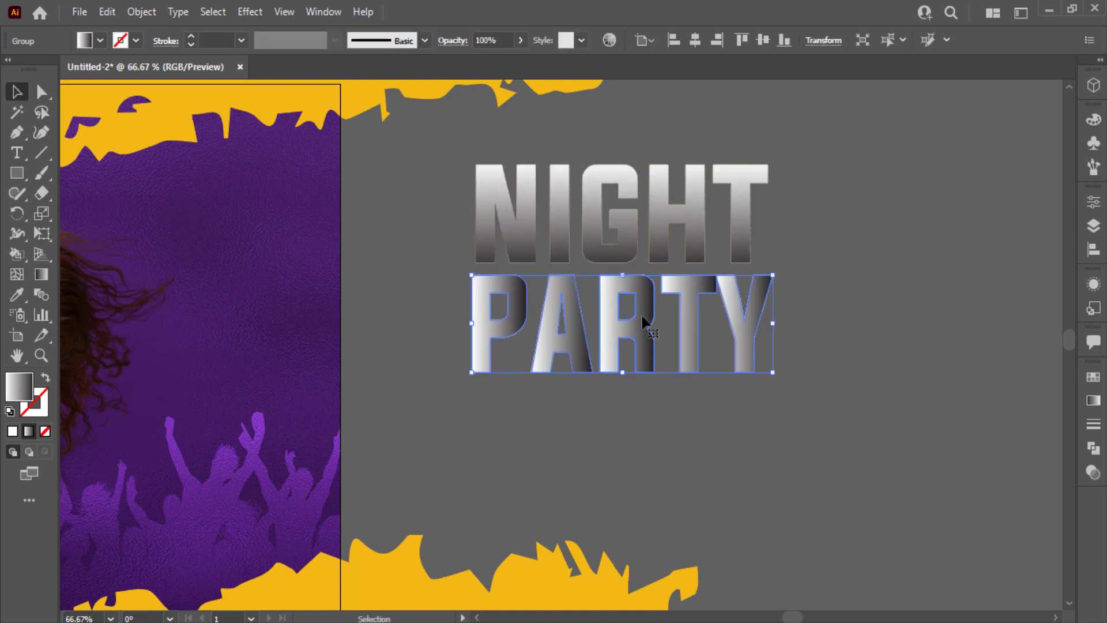
pyautogui.press('g')
pyautogui.moveTo(643, 262); pyautogui.dragTo(643, 382)
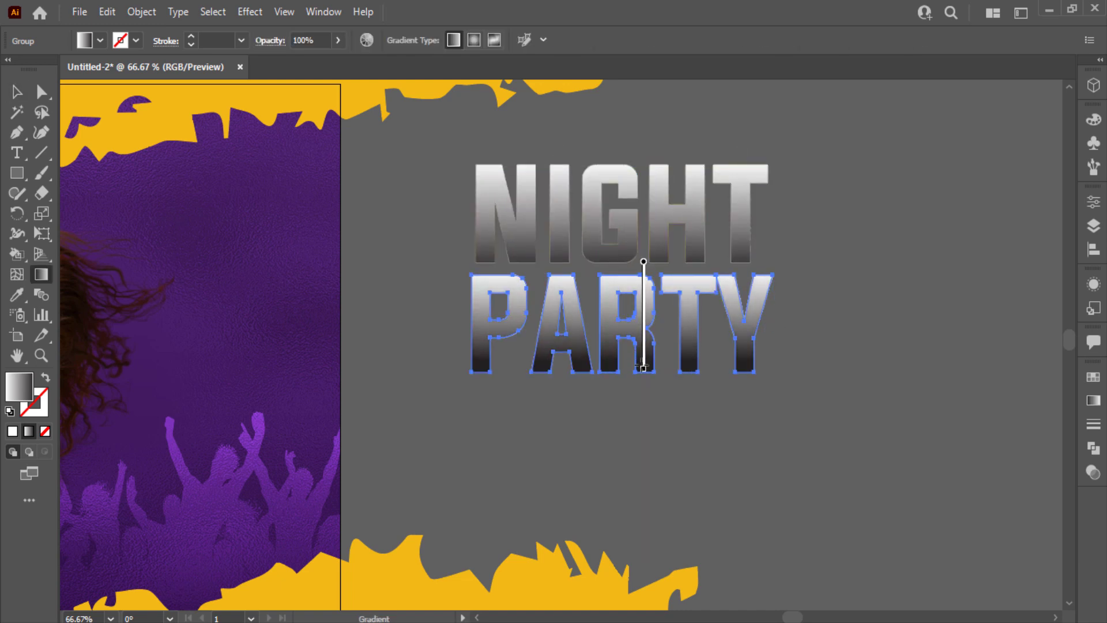
pyautogui.press('v')
pyautogui.click(687, 444)
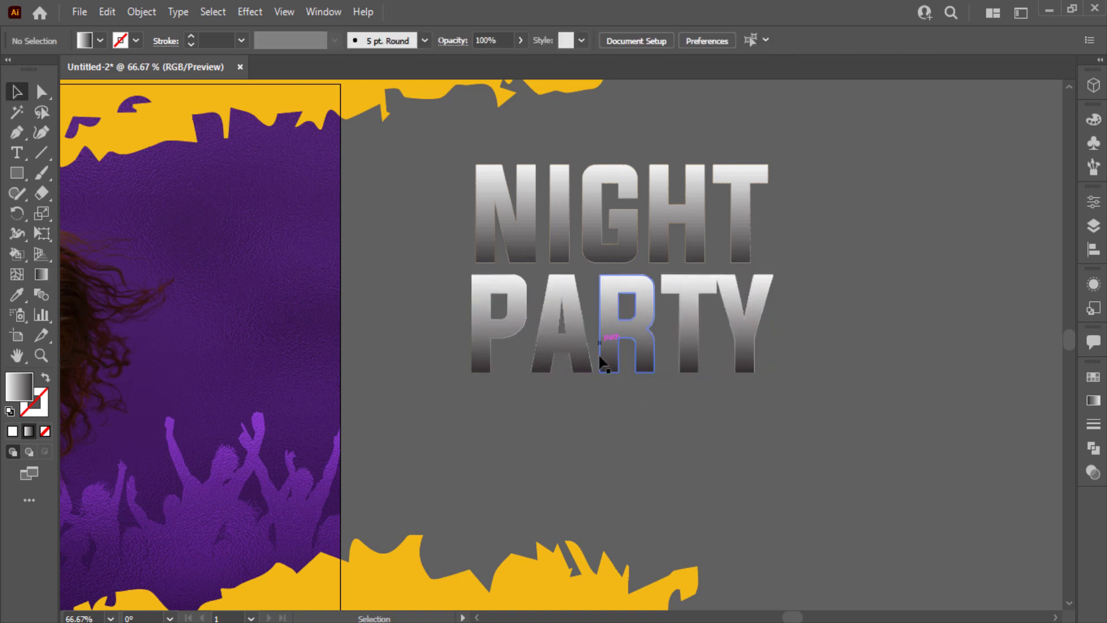
# Swap fill and stroke on PARTY and NIGHT to reveal grainy silver and gold
pyautogui.click(584, 337)
pyautogui.click(45, 378)
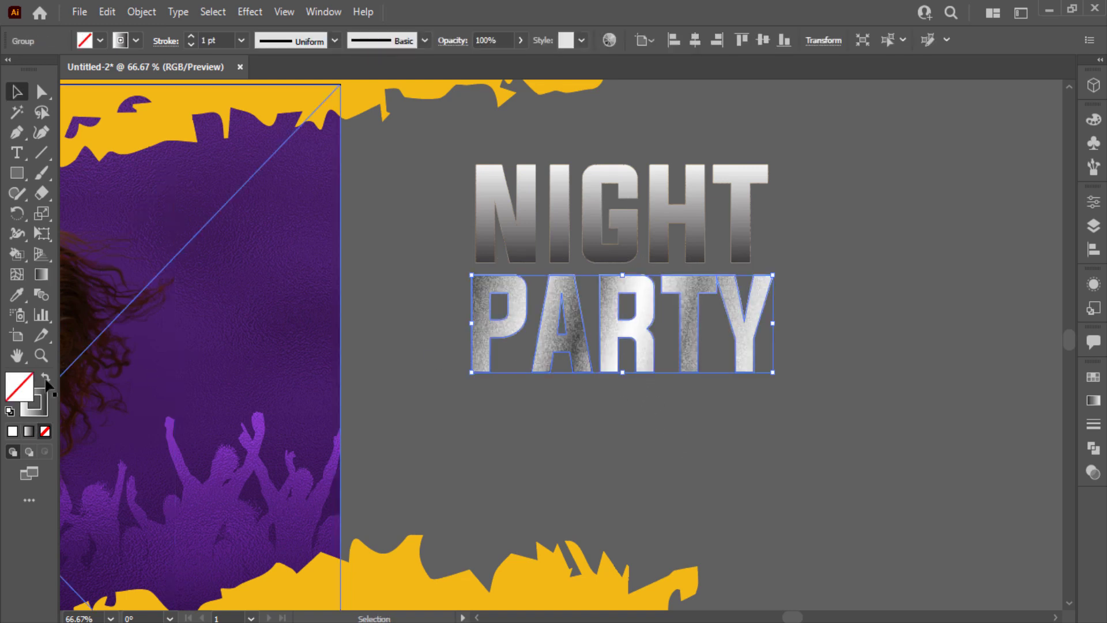
pyautogui.click(449, 246)
pyautogui.click(521, 234)
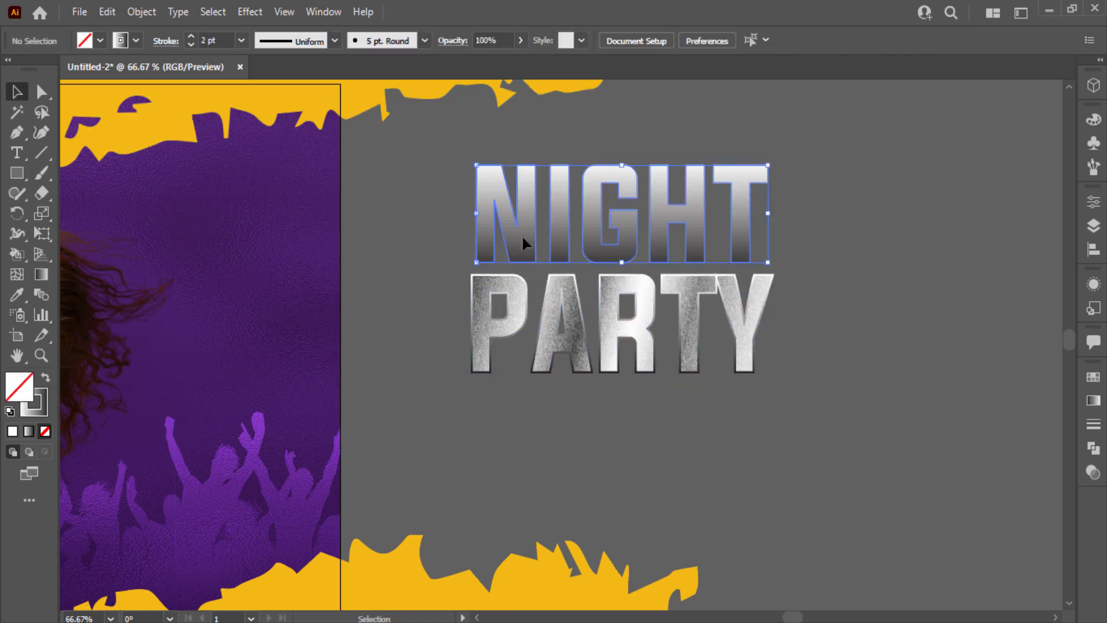
pyautogui.click(45, 380)
pyautogui.click(431, 213)
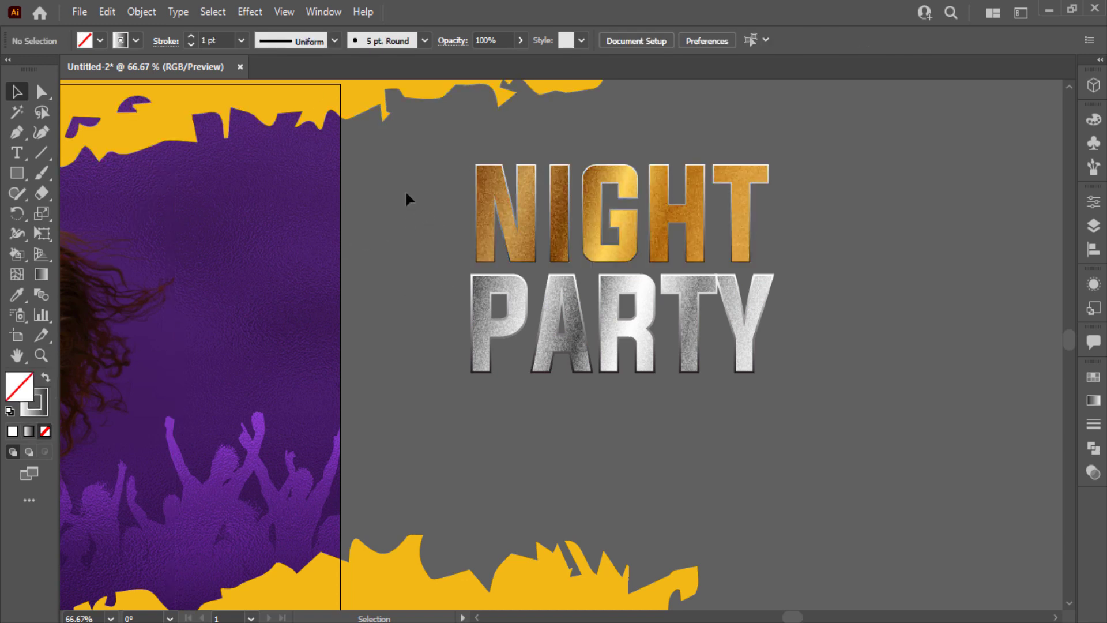
# Shear the title group with Free Transform so its right side rises higher
pyautogui.click(527, 409)
pyautogui.click(601, 315)
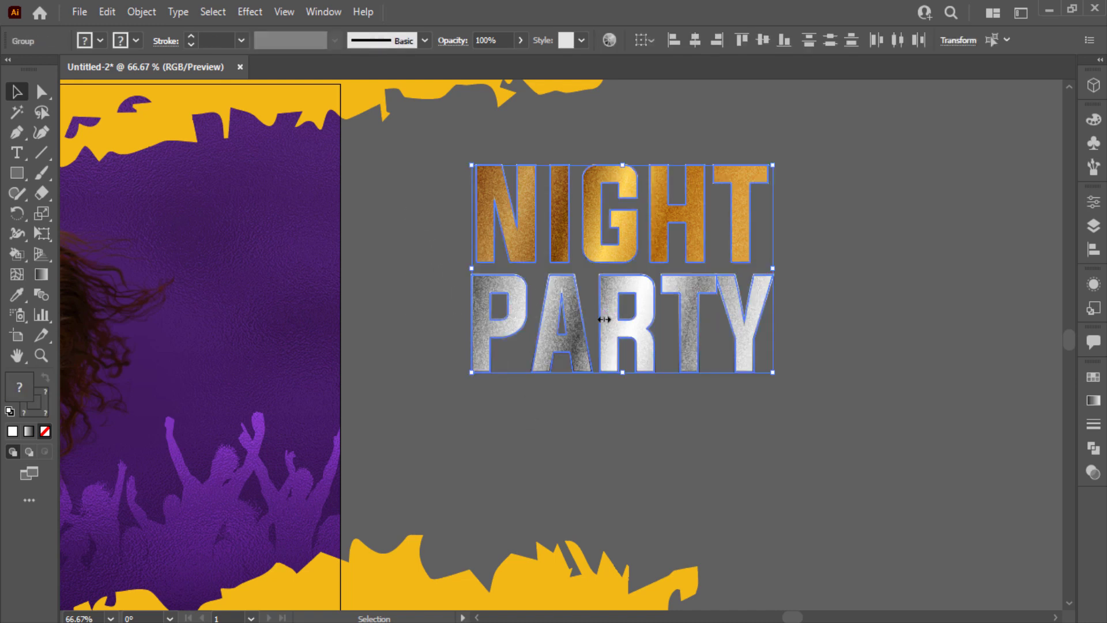
pyautogui.click(41, 233)
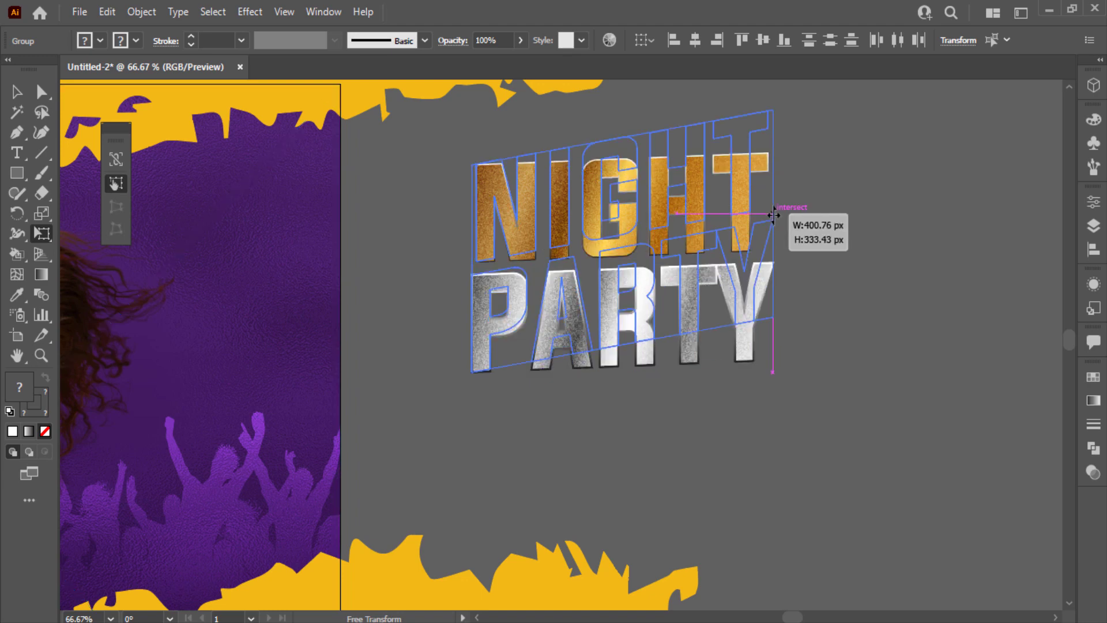
pyautogui.moveTo(774, 249); pyautogui.dragTo(773, 209)
pyautogui.scroll(-2, 698, 398)
pyautogui.moveTo(698, 398); pyautogui.dragTo(983, 413)
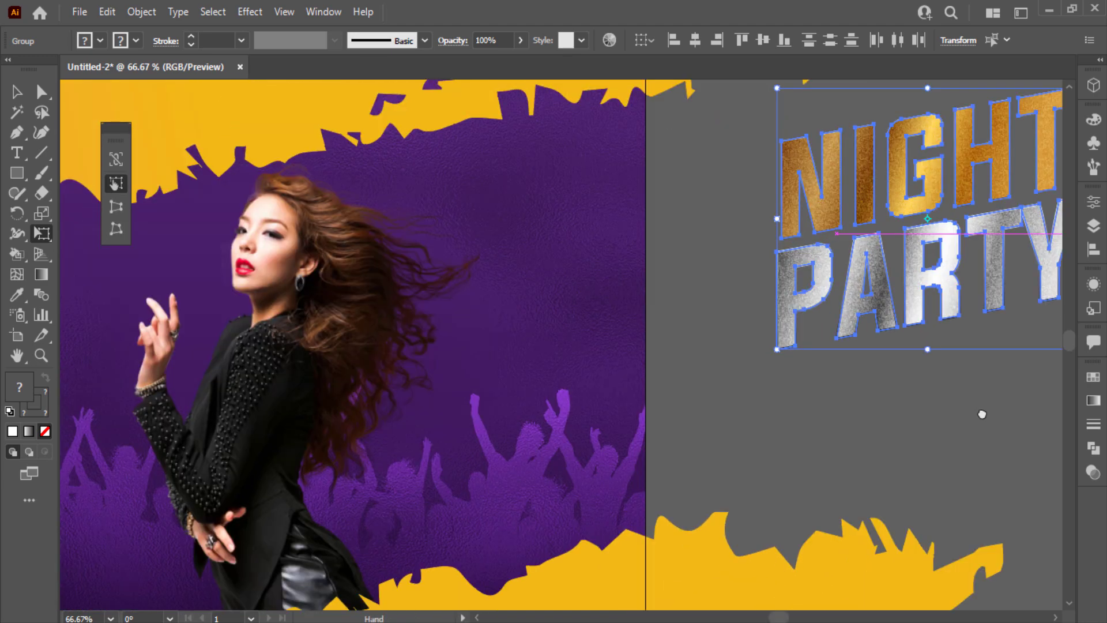
pyautogui.scroll(-1, 877, 406)
# Move the NIGHT PARTY title onto the poster over the model and enlarge it
pyautogui.press('e')
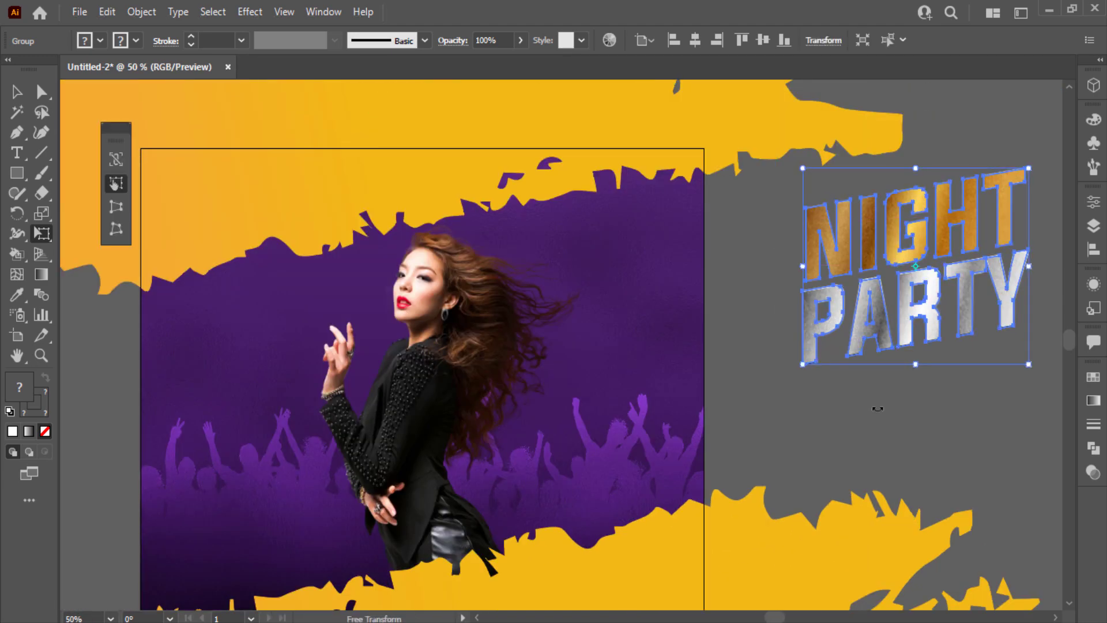
pyautogui.press('v')
pyautogui.click(877, 409)
pyautogui.moveTo(841, 277); pyautogui.dragTo(380, 374)
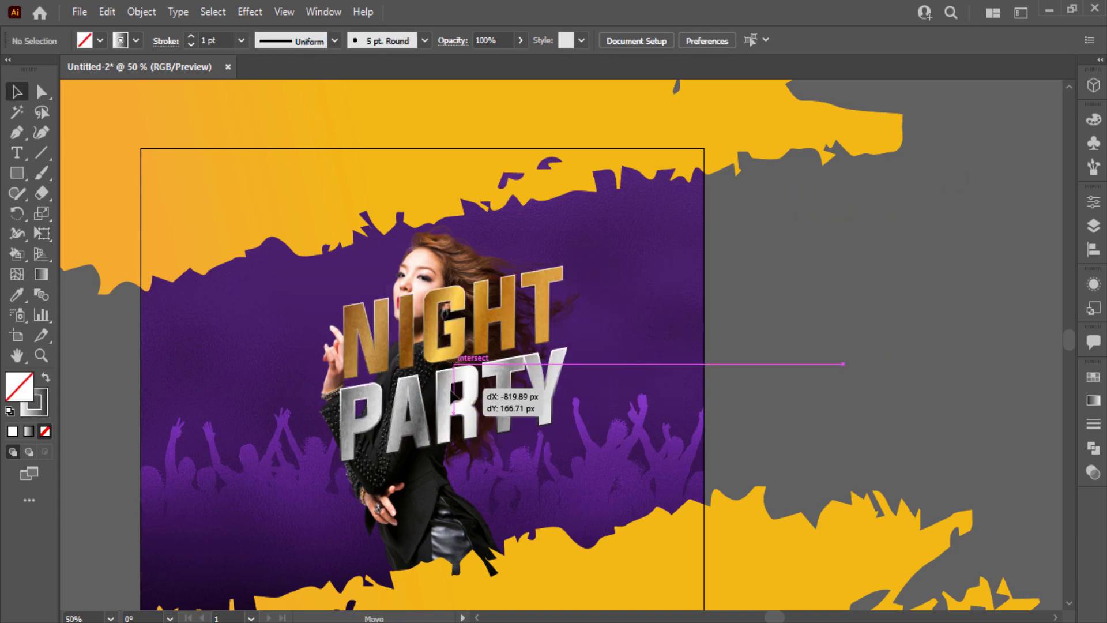
pyautogui.keyDown('shift'); pyautogui.click(568, 466); pyautogui.keyUp('shift')
pyautogui.moveTo(578, 467); pyautogui.dragTo(727, 507)
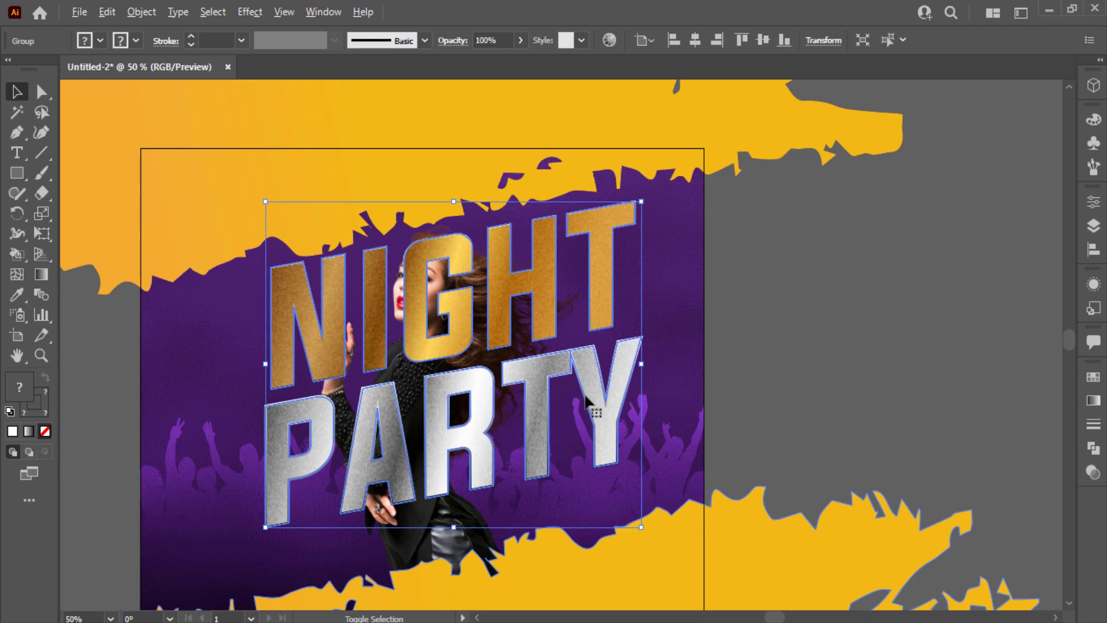
pyautogui.moveTo(587, 404); pyautogui.dragTo(573, 429)
pyautogui.hotkey('ctrl', '-')
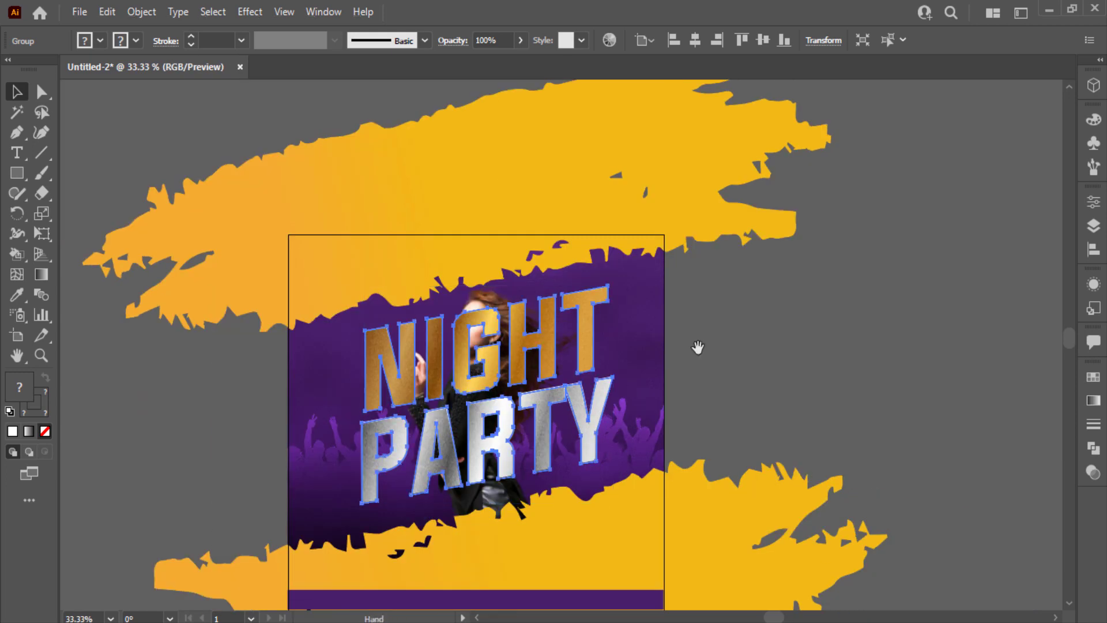
# Fine-tune the title's size and position, undoing an accidental move of the model photo
pyautogui.moveTo(733, 485); pyautogui.dragTo(744, 495)
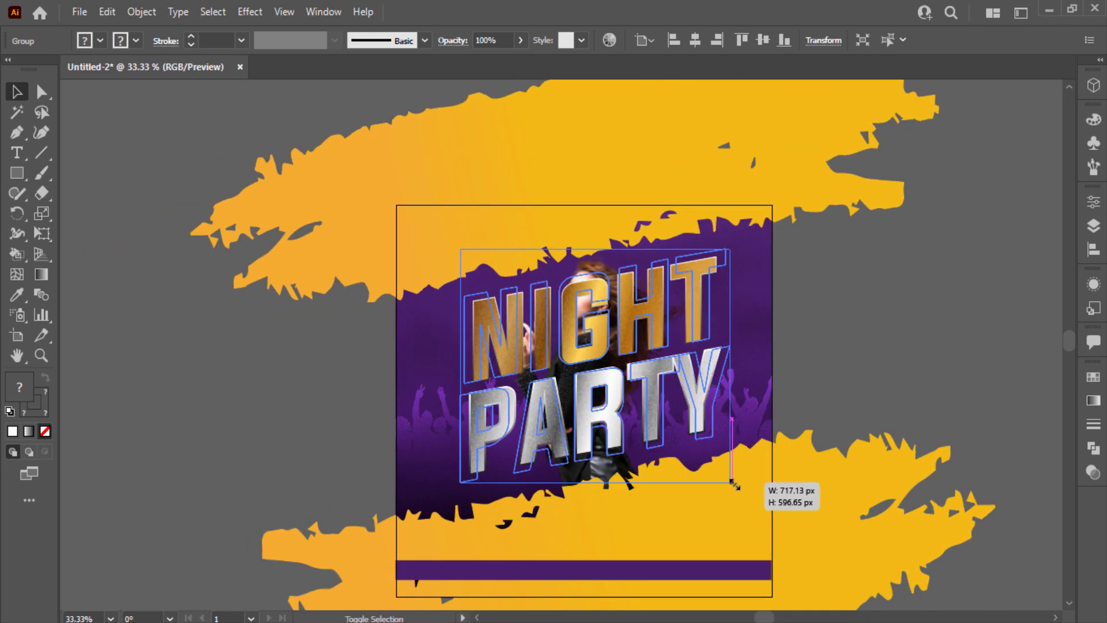
pyautogui.moveTo(676, 428); pyautogui.dragTo(671, 429)
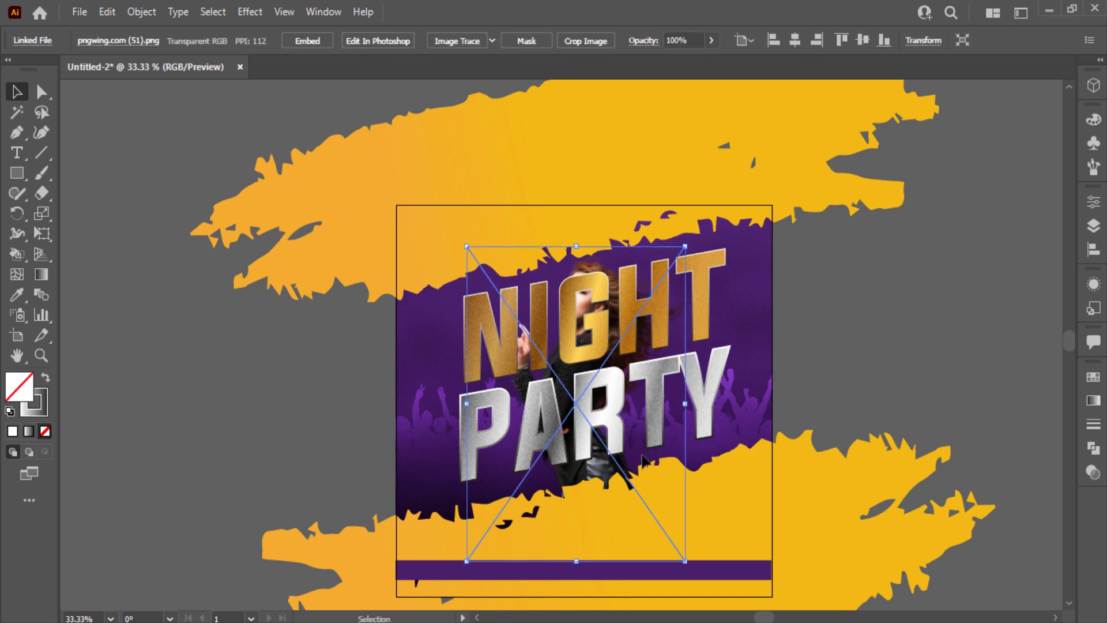
pyautogui.moveTo(646, 465); pyautogui.dragTo(979, 387)
pyautogui.click(696, 398)
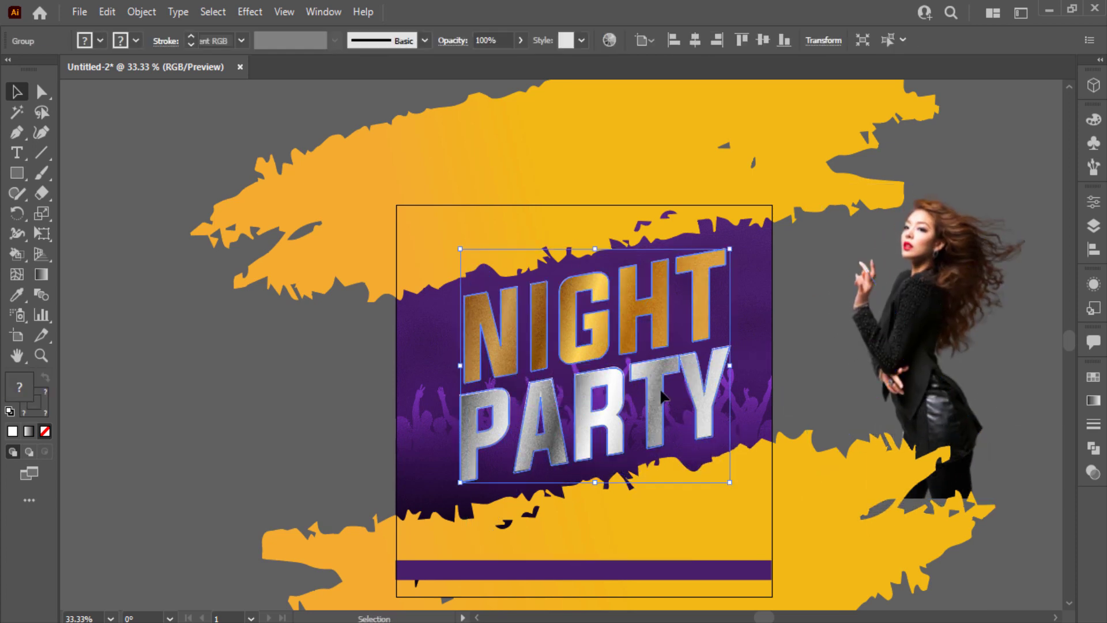
pyautogui.hotkey('ctrl', 'z')
pyautogui.click(837, 323)
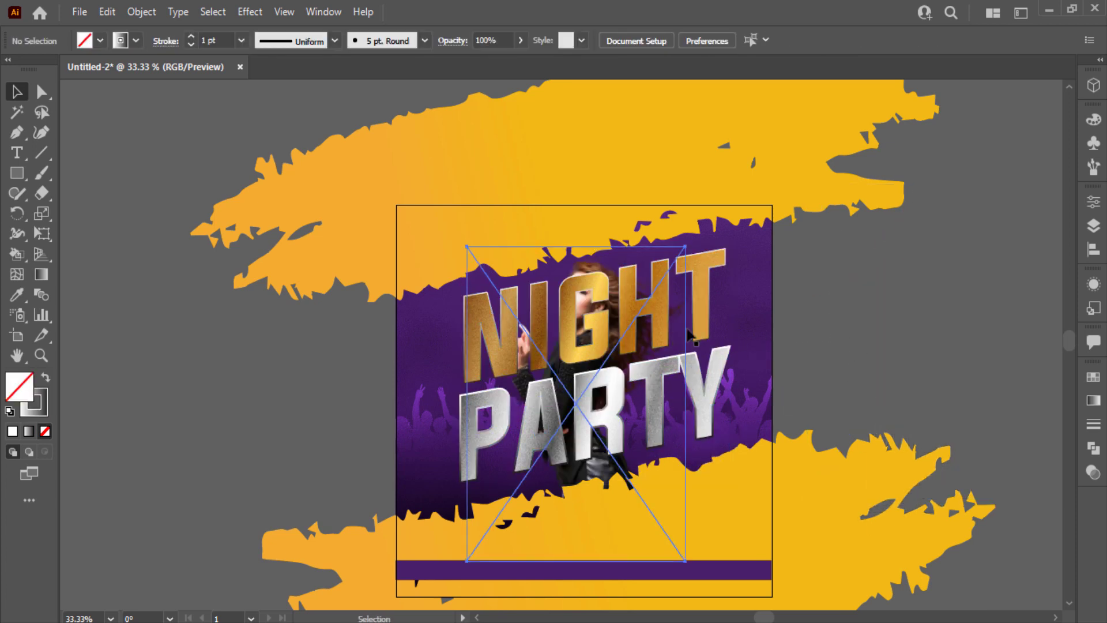
pyautogui.click(710, 328)
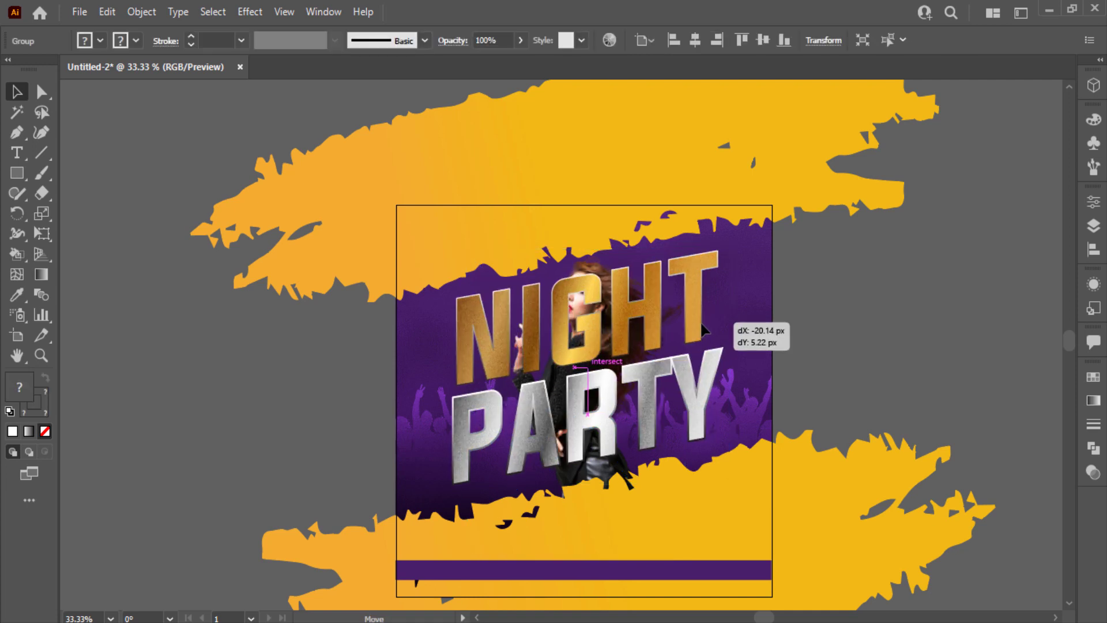
pyautogui.moveTo(710, 328); pyautogui.dragTo(703, 329)
pyautogui.moveTo(726, 247); pyautogui.dragTo(730, 247)
# Apply a Drop Shadow to the NIGHT PARTY title with 9 px X/Y offset and 7 px blur
pyautogui.click(249, 11)
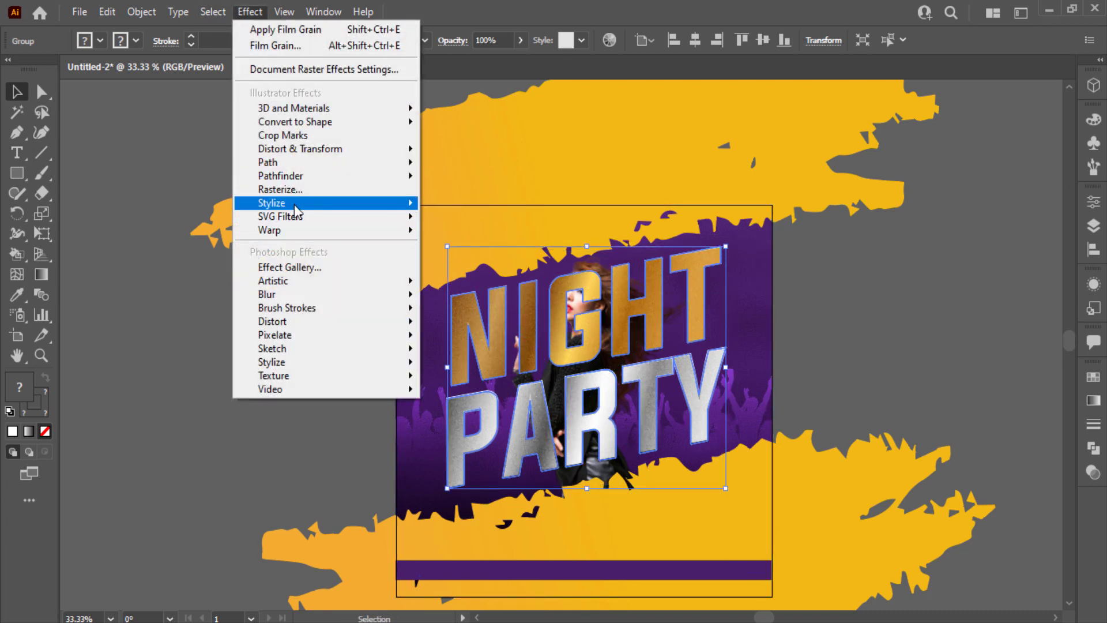
pyautogui.click(438, 210)
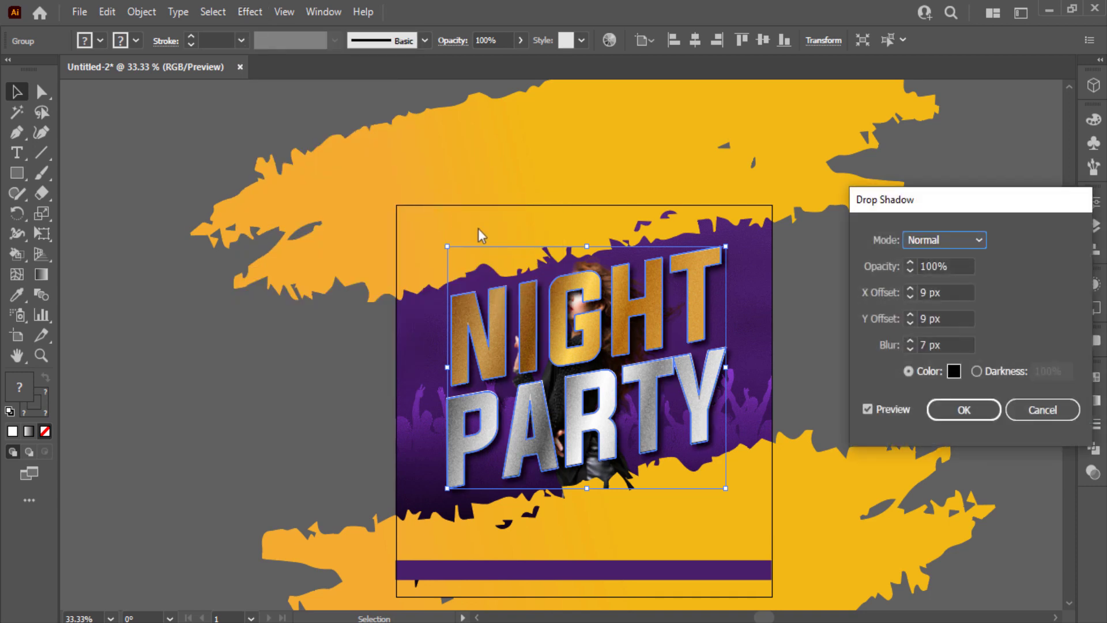
pyautogui.click(942, 417)
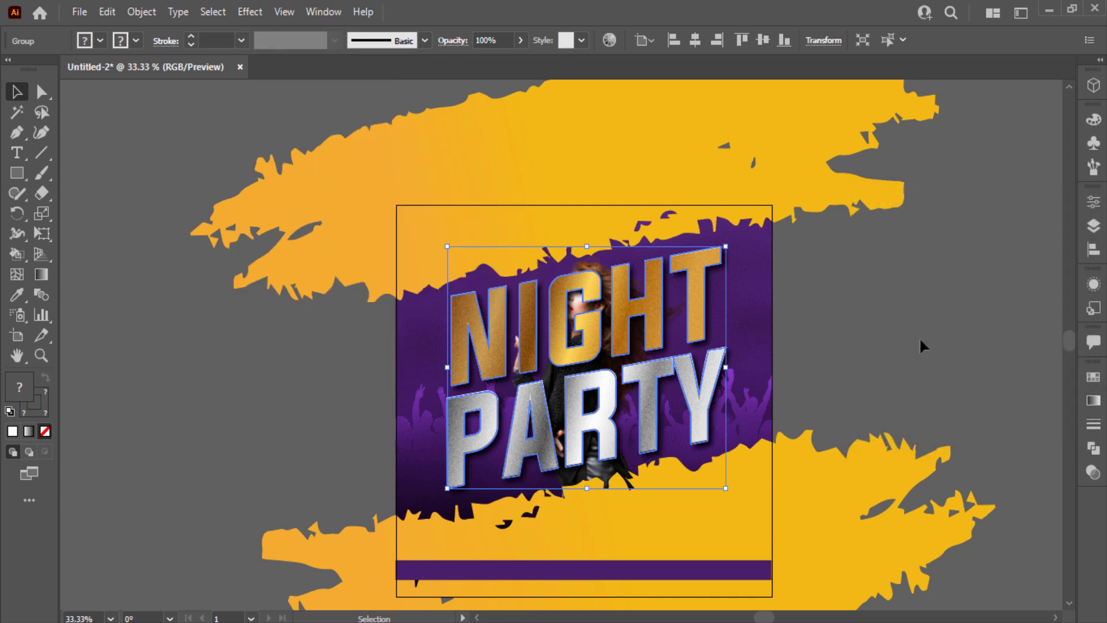
# Send the title behind the model photo and scale the photo up
pyautogui.press('a')
pyautogui.press('v')
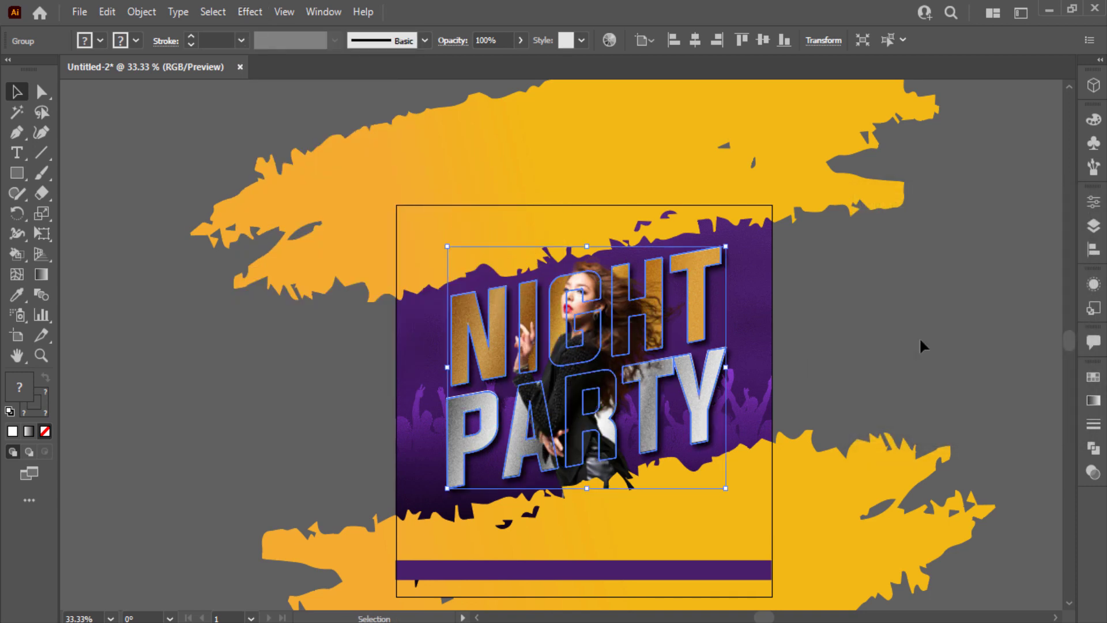
pyautogui.click(920, 340)
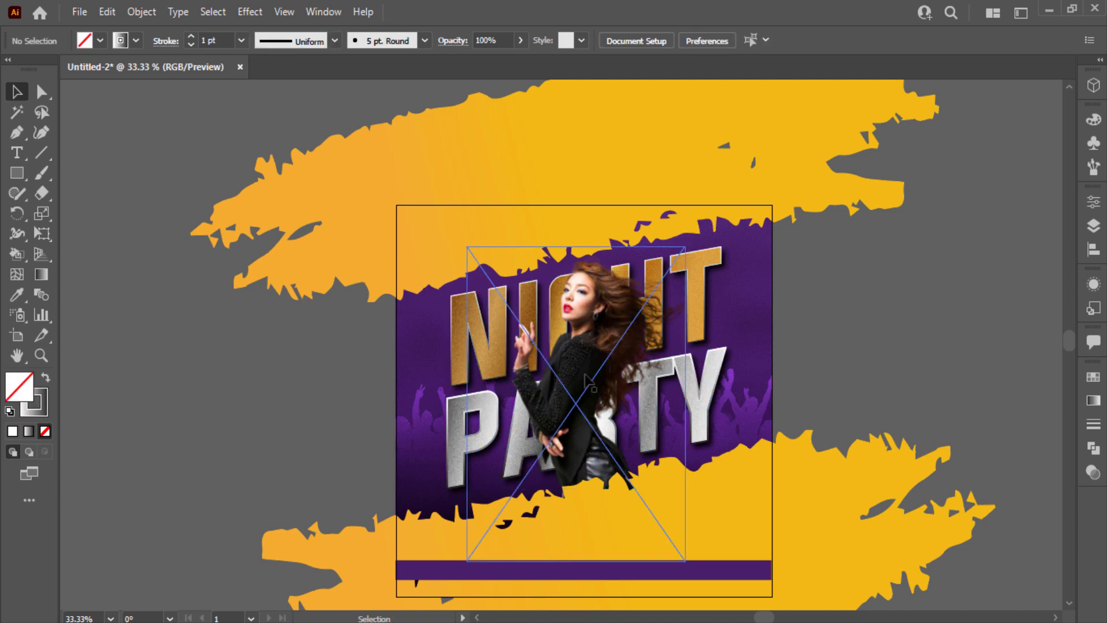
pyautogui.click(568, 380)
pyautogui.moveTo(685, 246); pyautogui.dragTo(695, 234)
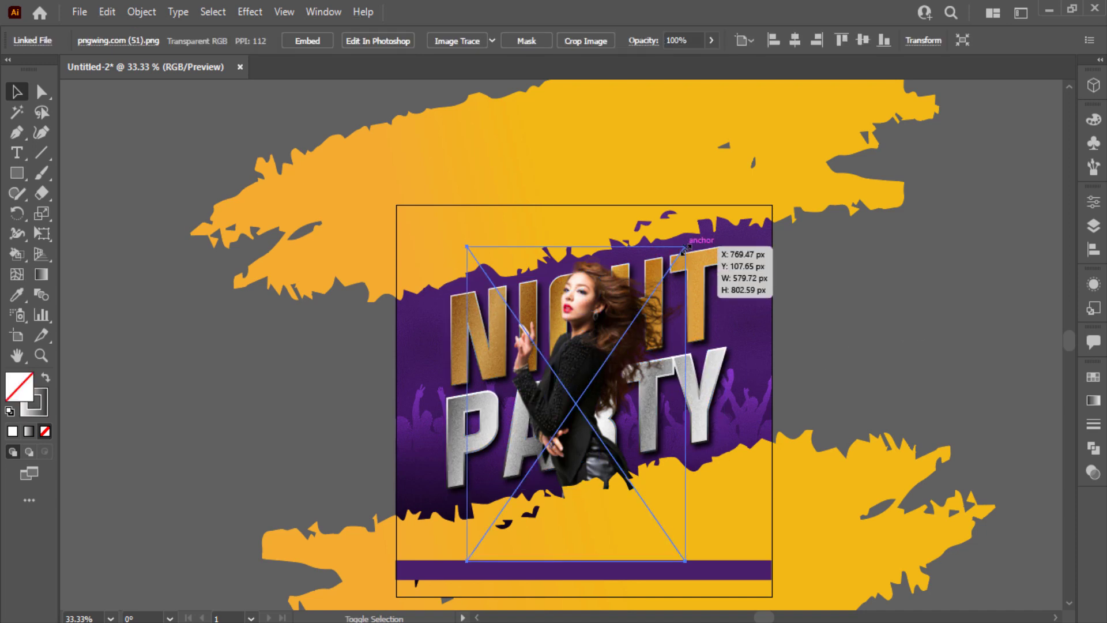
pyautogui.click(923, 293)
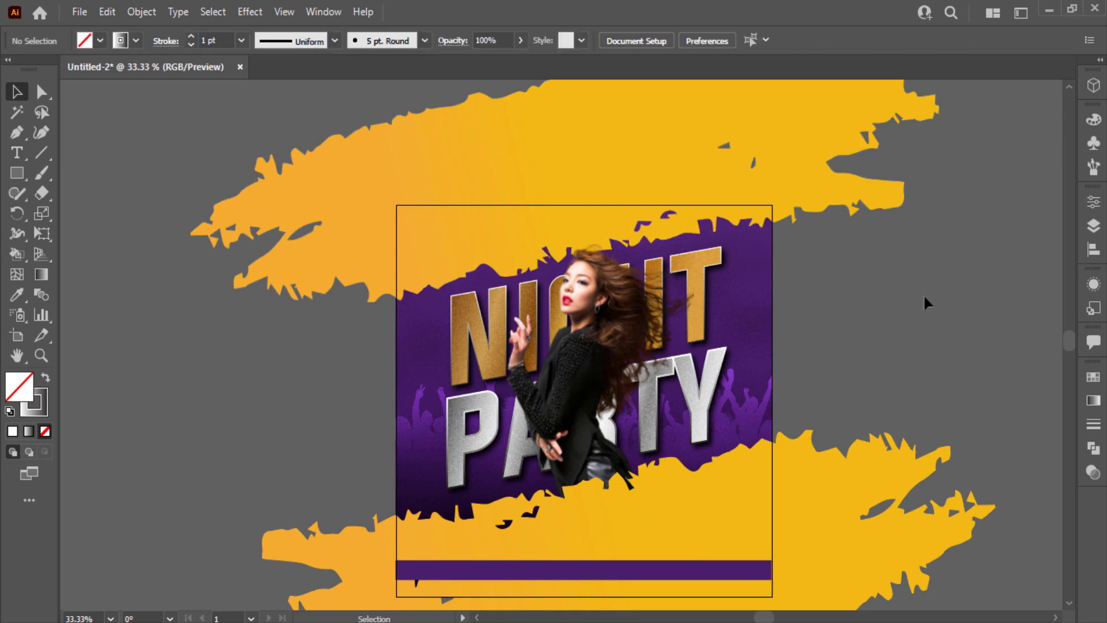
pyautogui.scroll(1, 831, 310)
pyautogui.moveTo(832, 310); pyautogui.dragTo(894, 212)
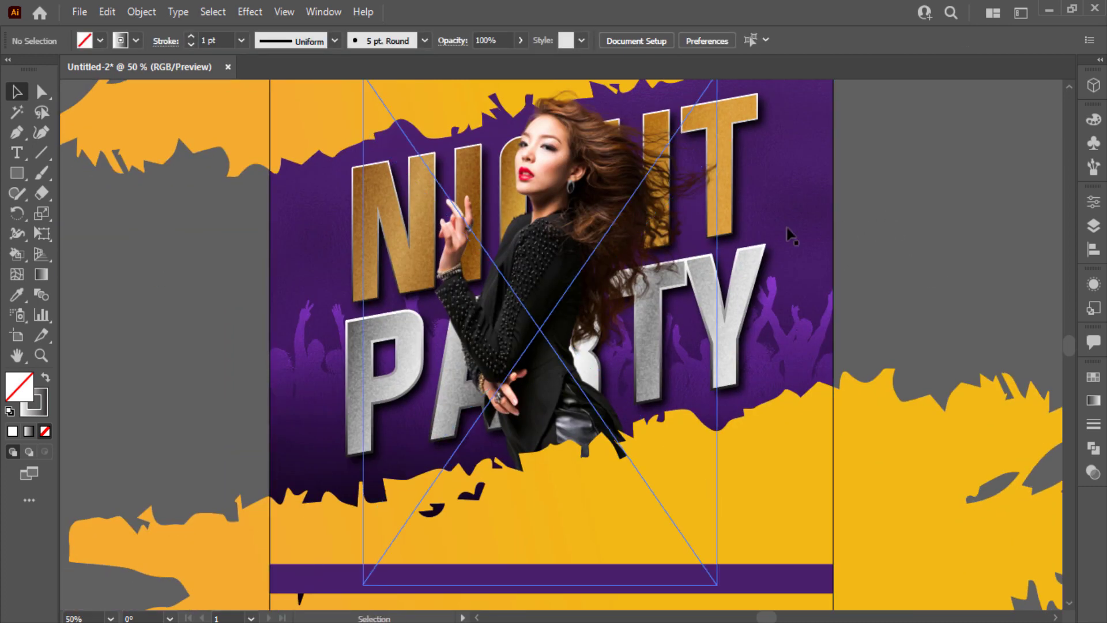
pyautogui.click(565, 249)
pyautogui.click(1036, 240)
pyautogui.click(472, 271)
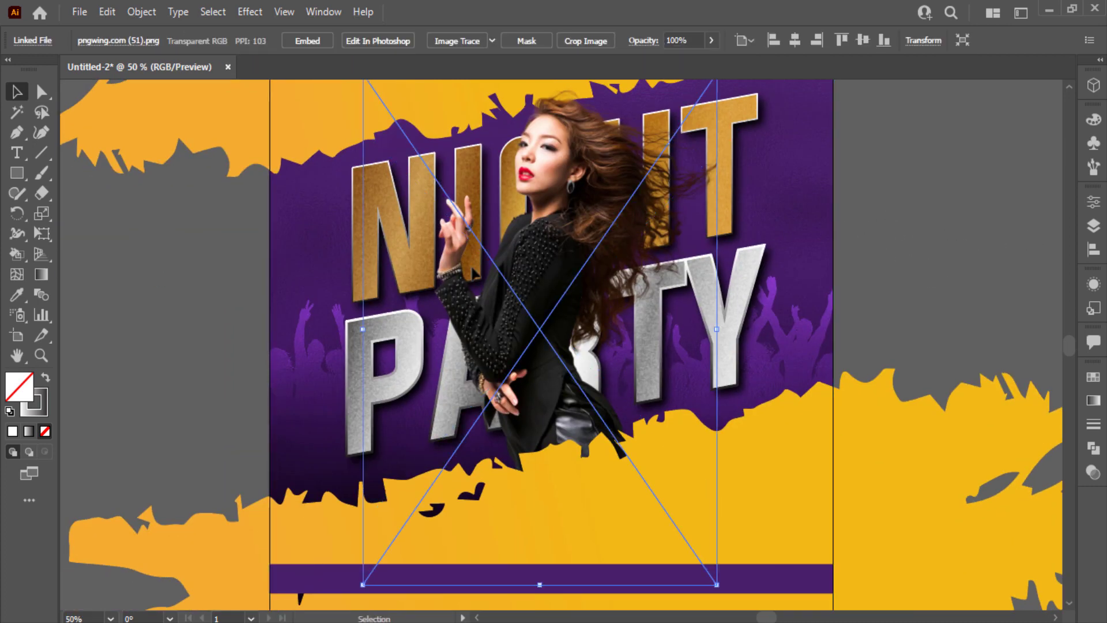
# Draw a roughly 542 × 694 px rectangle over the model and select it with the title
pyautogui.click(17, 174)
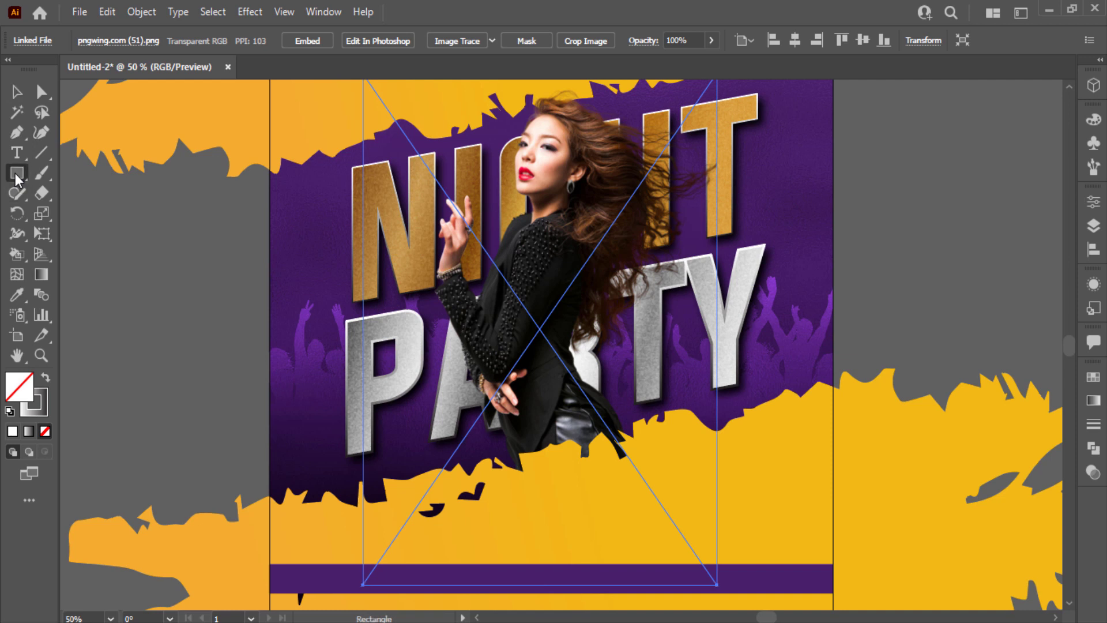
pyautogui.scroll(1, 391, 95)
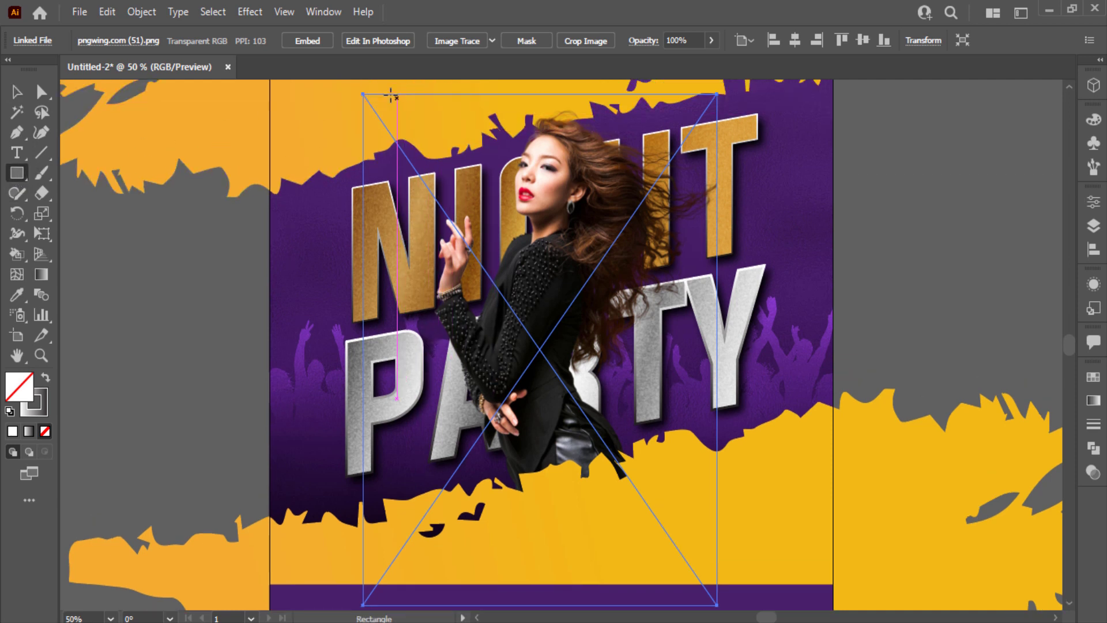
pyautogui.moveTo(387, 94)
pyautogui.mouseDown()
pyautogui.moveTo(544, 356)
pyautogui.moveTo(702, 502)
pyautogui.mouseUp()
pyautogui.click(16, 92)
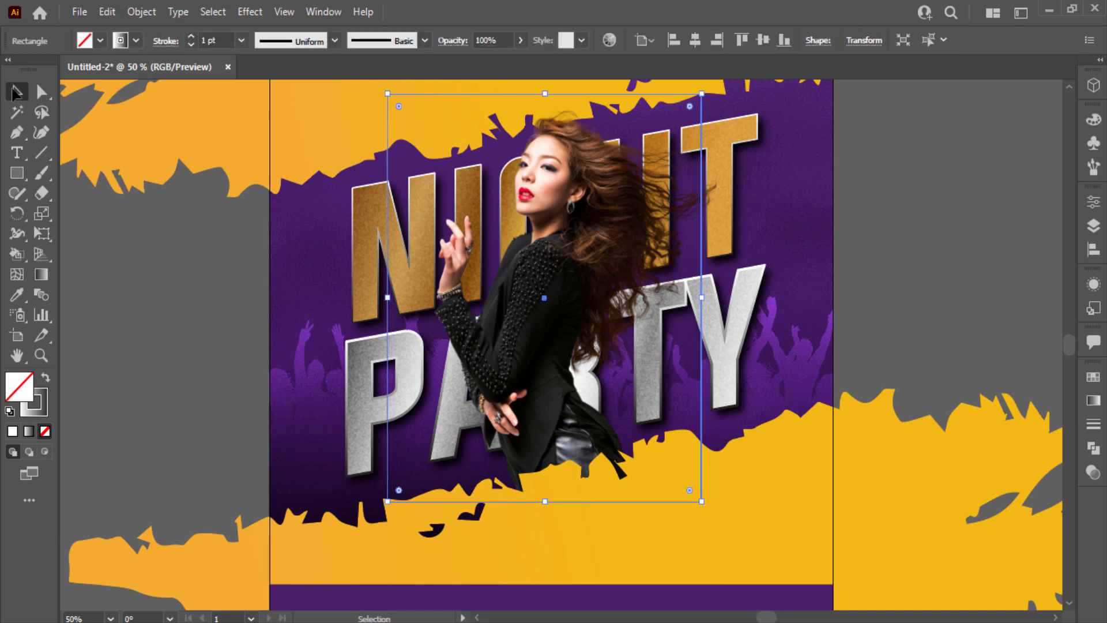
pyautogui.keyDown('shift'); pyautogui.click(362, 199); pyautogui.keyUp('shift')
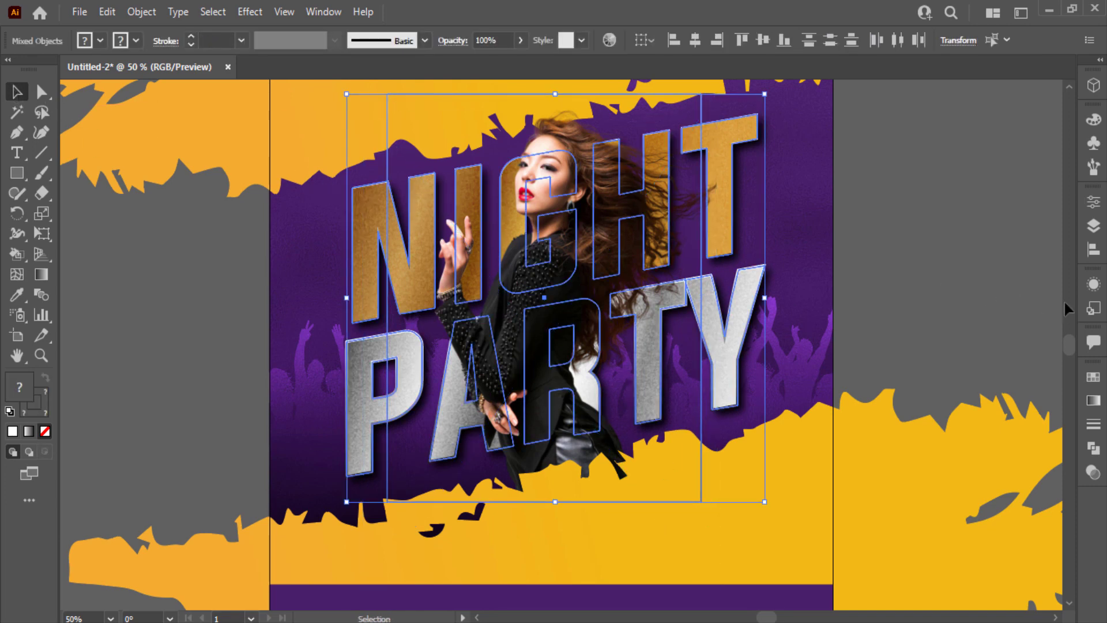
pyautogui.scroll(5, 1064, 303)
pyautogui.scroll(-3, 934, 294)
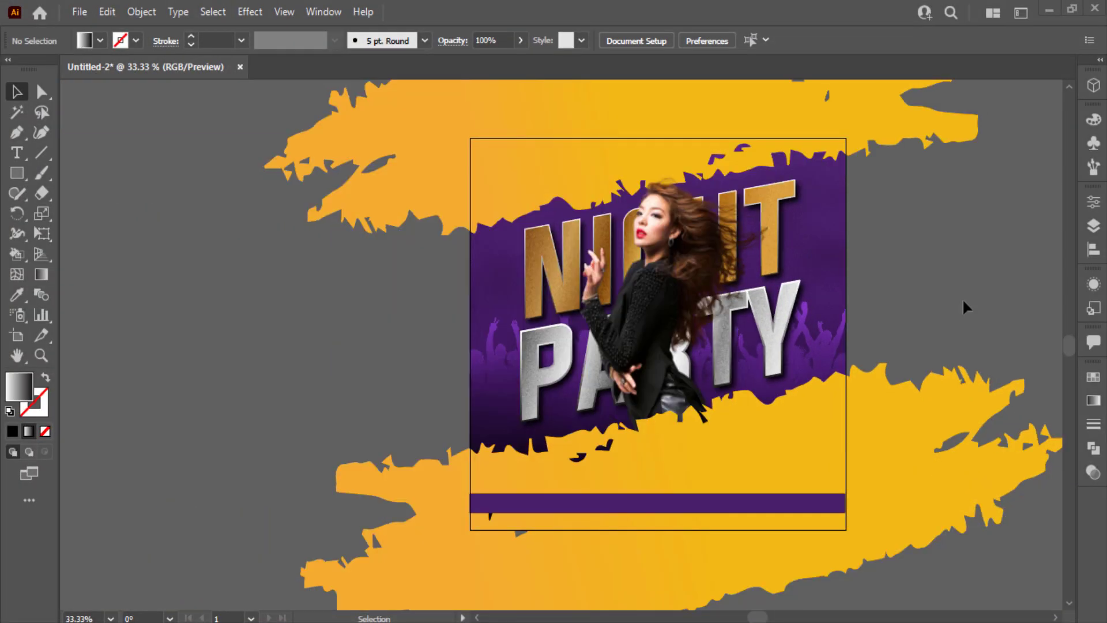
# Move the sparkle image onto the poster and enlarge it
pyautogui.moveTo(289, 265); pyautogui.dragTo(360, 289)
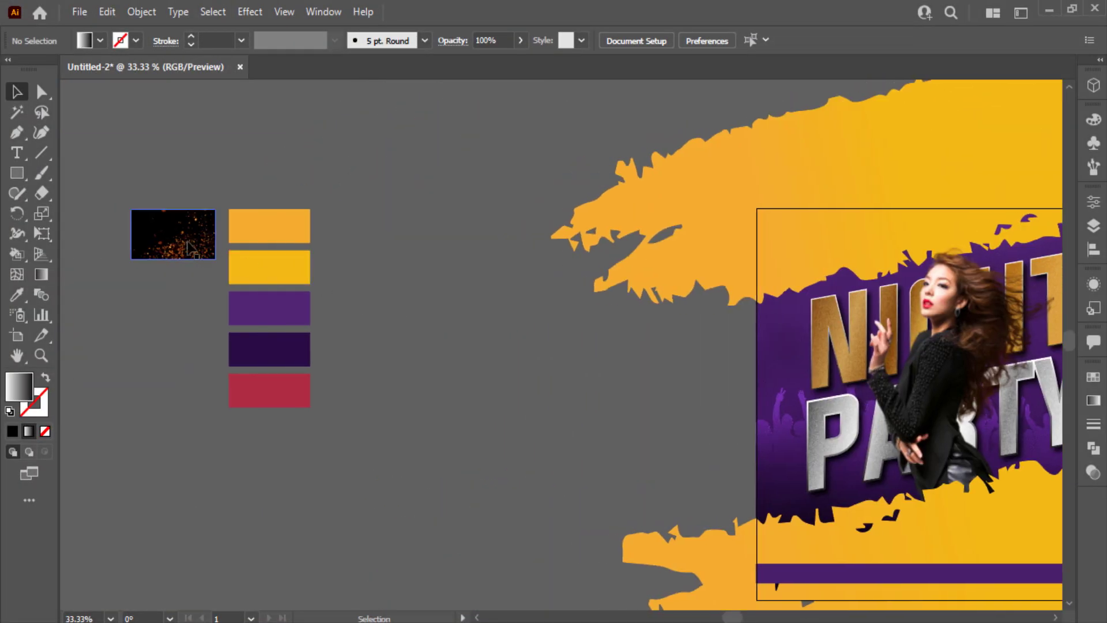
pyautogui.moveTo(173, 233); pyautogui.dragTo(452, 380)
pyautogui.moveTo(385, 429); pyautogui.dragTo(327, 406)
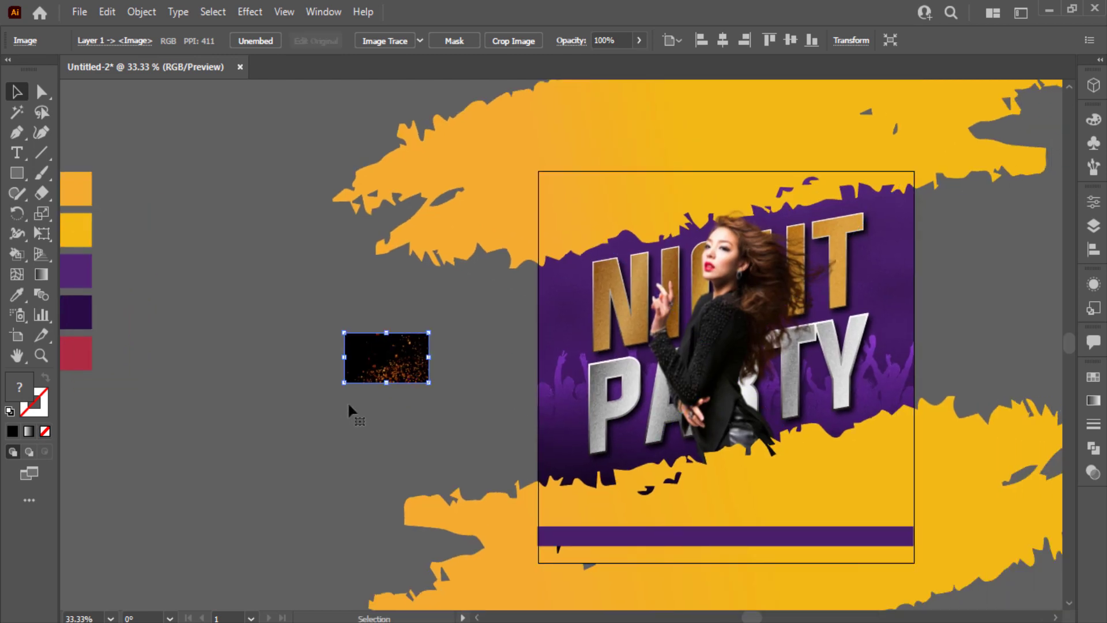
pyautogui.moveTo(430, 386); pyautogui.dragTo(462, 401)
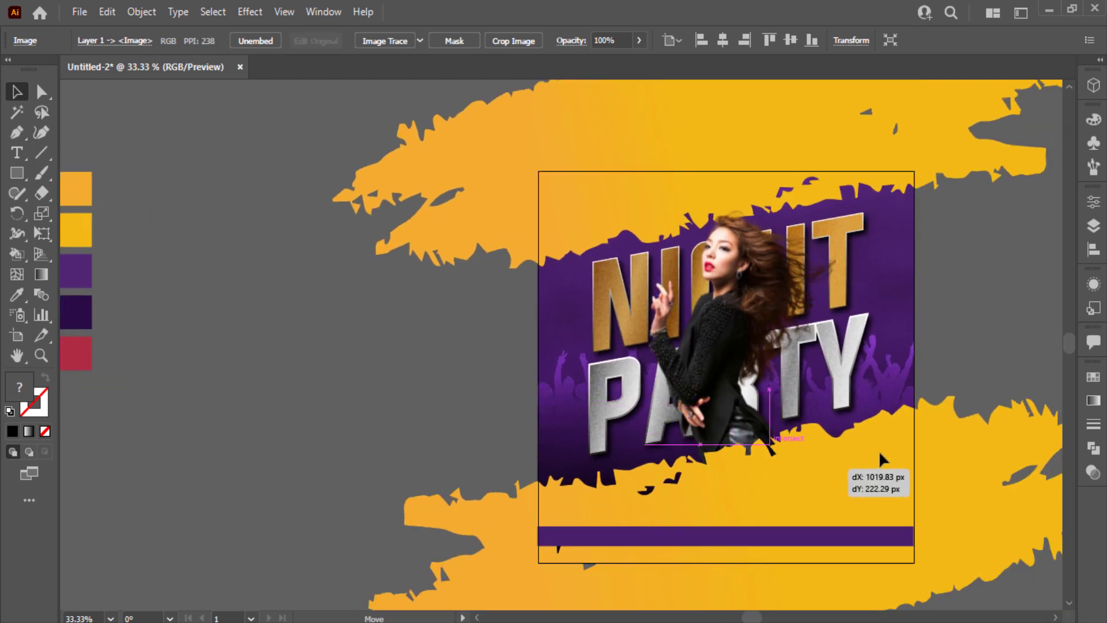
pyautogui.moveTo(390, 383)
pyautogui.mouseDown()
pyautogui.moveTo(900, 436)
pyautogui.moveTo(888, 428)
pyautogui.mouseUp()
# Send the sparkle image behind the lower yellow brush shape and scale it up
pyautogui.rightClick(889, 429)
pyautogui.moveTo(935, 344)
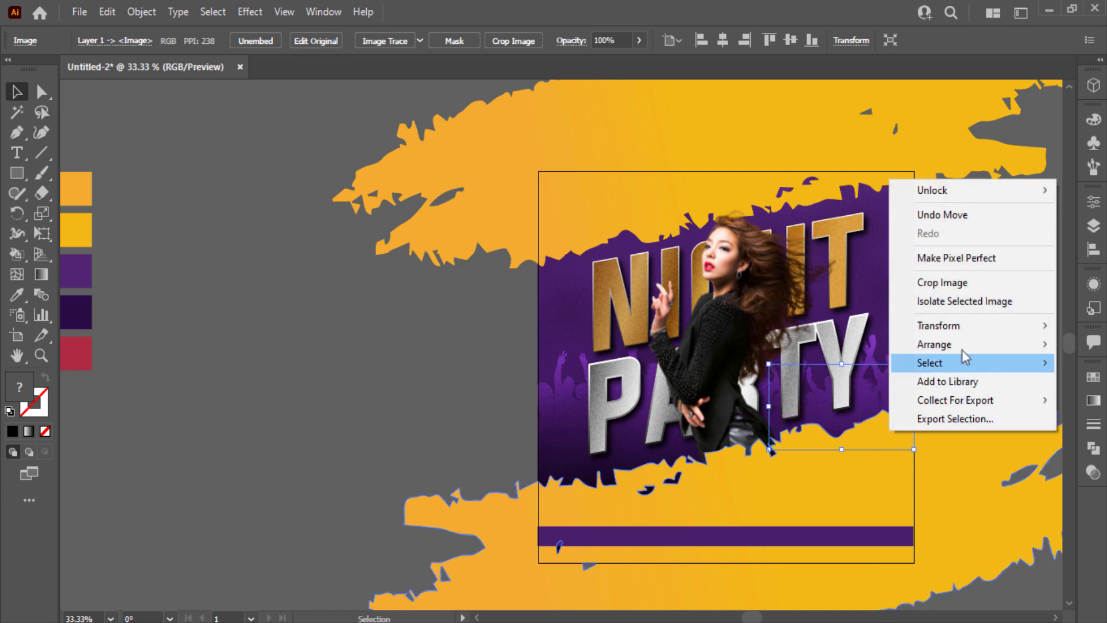
pyautogui.click(865, 344)
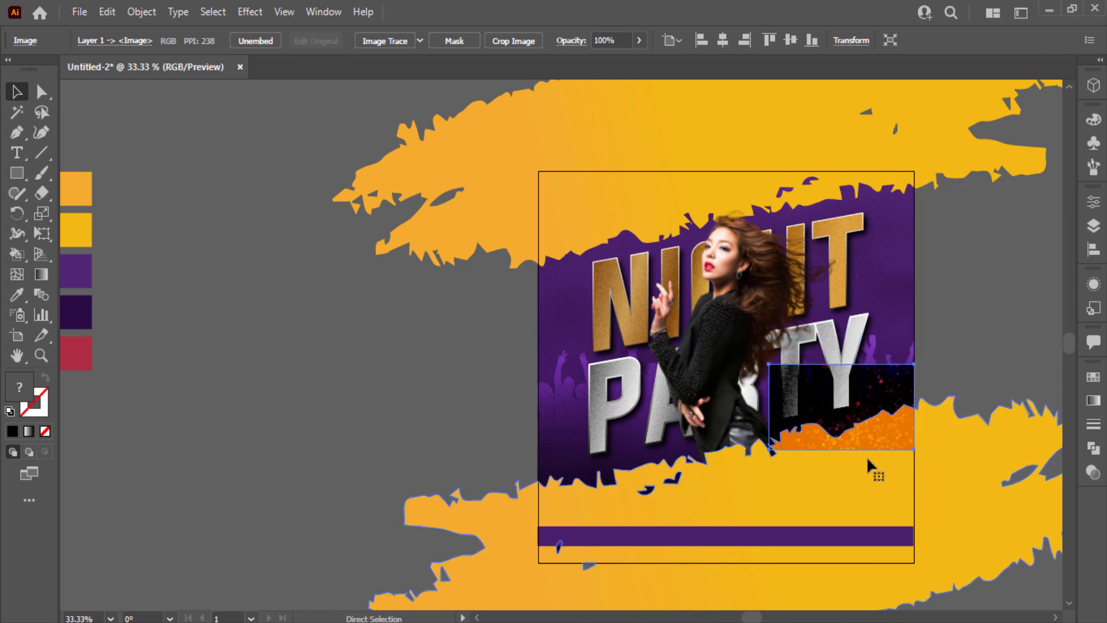
pyautogui.hotkey('ctrl', '[')
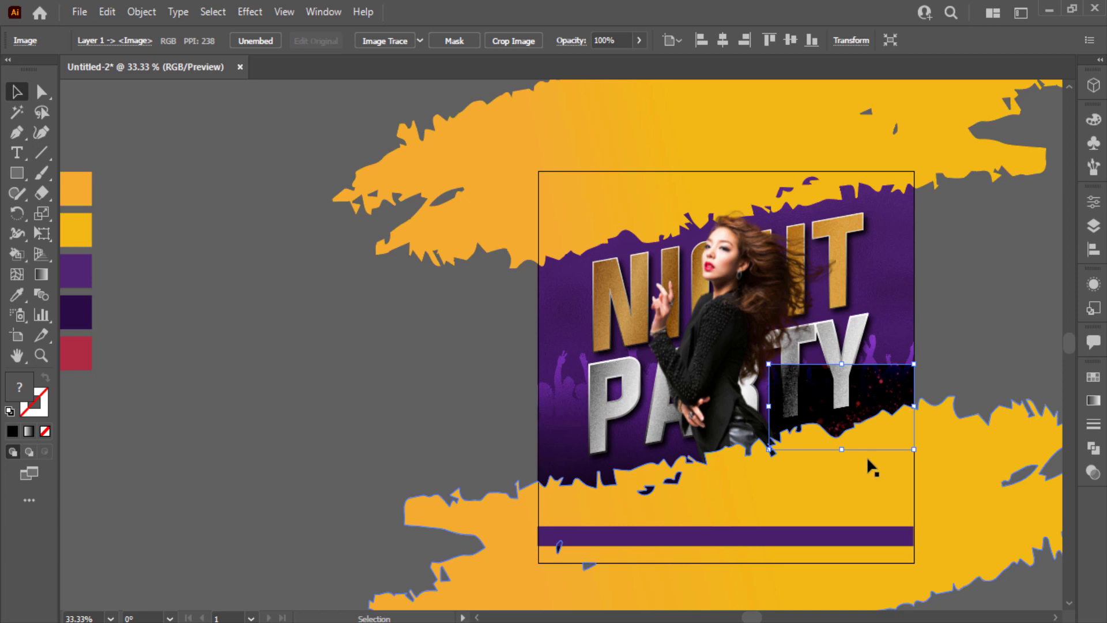
pyautogui.hotkey('ctrl', '=')
pyautogui.hotkey('ctrl', '=')
pyautogui.moveTo(695, 290)
pyautogui.mouseDown()
pyautogui.moveTo(589, 211)
pyautogui.moveTo(563, 211)
pyautogui.mouseUp()
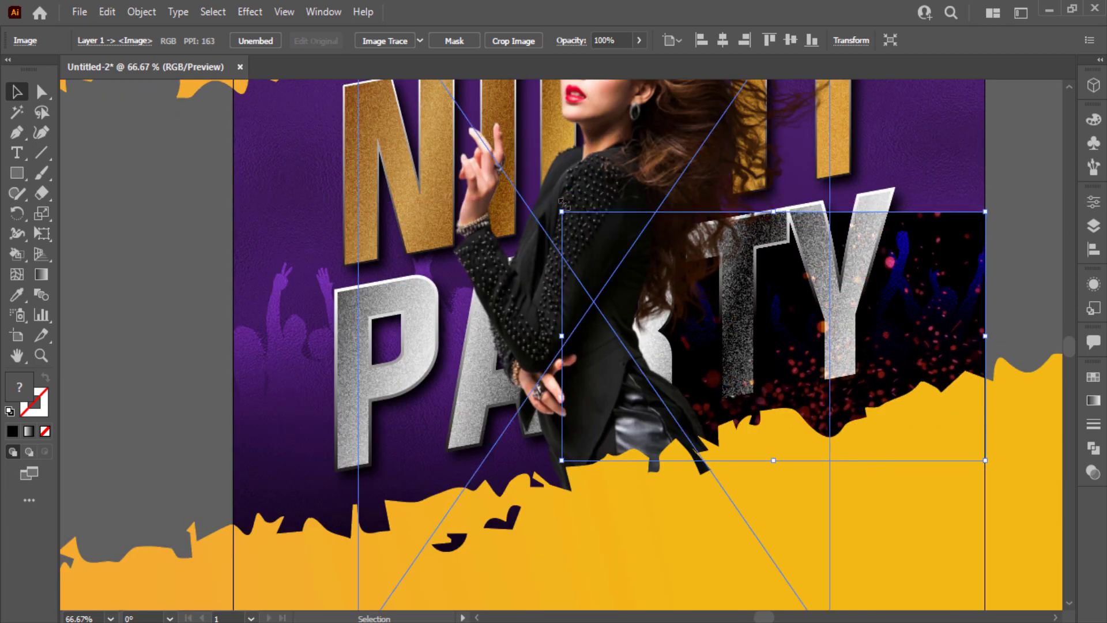
# Set the sparkle image to Overlay blend mode, then enlarge and reposition it near PARTY
pyautogui.click(1092, 472)
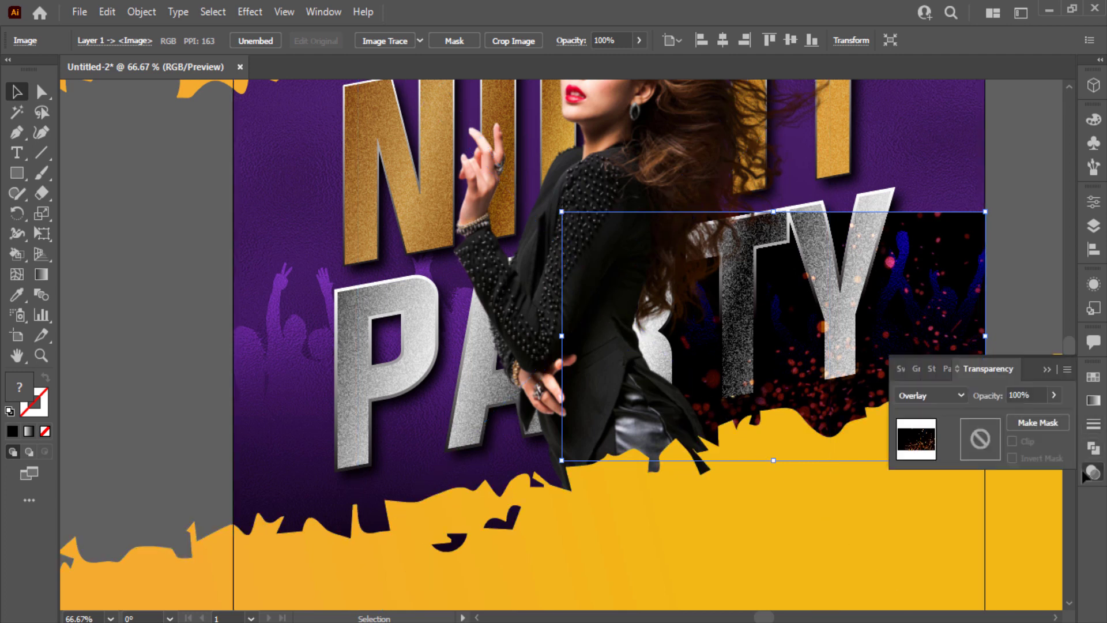
pyautogui.click(933, 390)
pyautogui.click(940, 174)
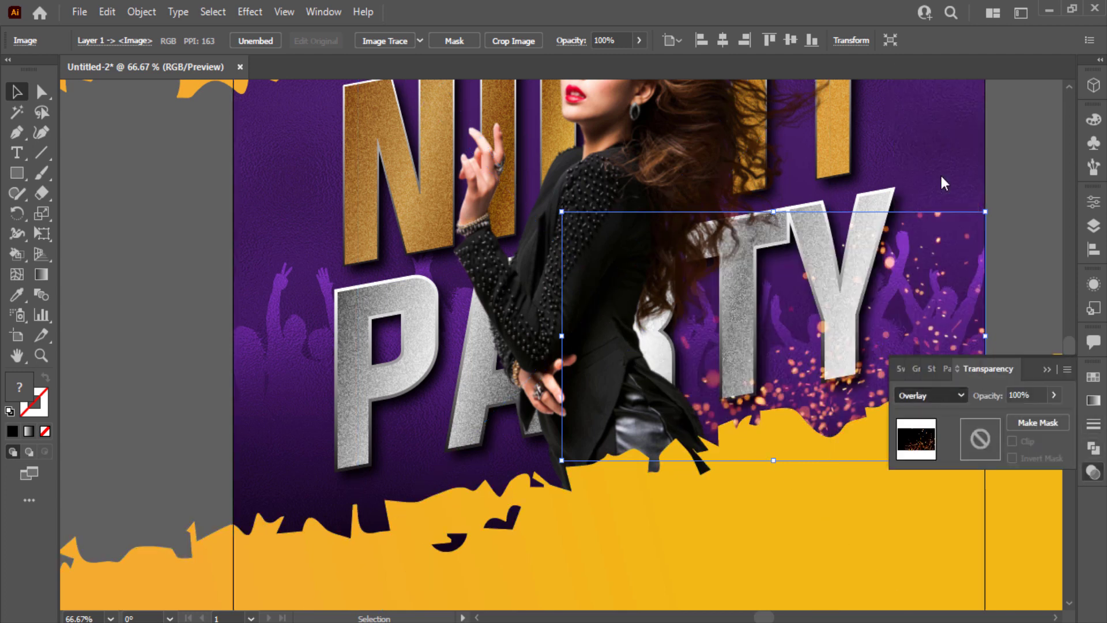
pyautogui.click(1048, 369)
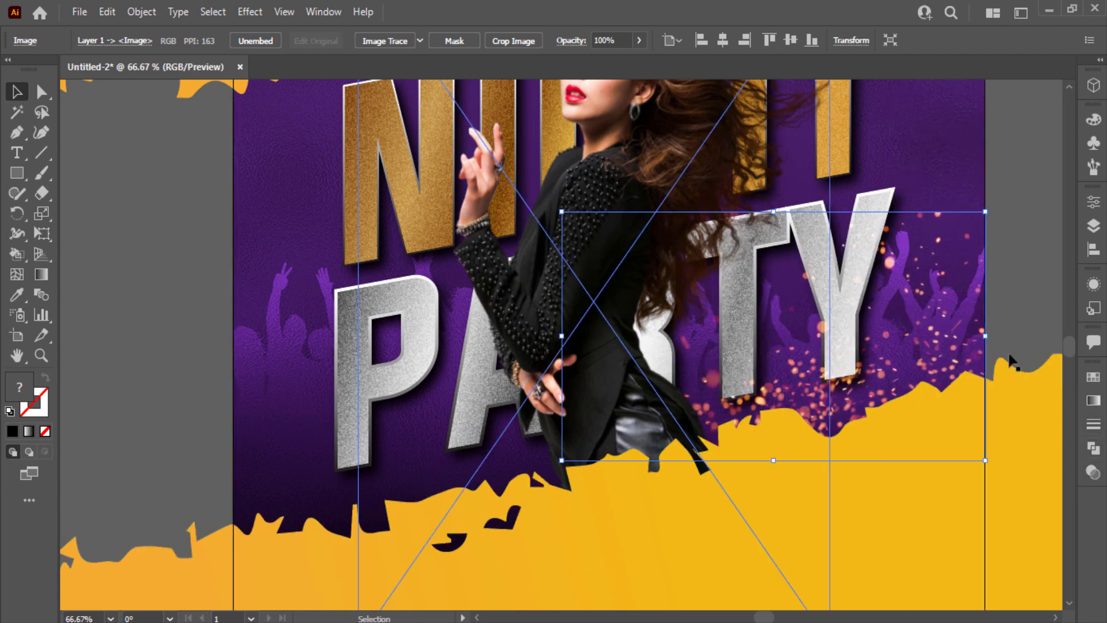
pyautogui.moveTo(557, 203)
pyautogui.mouseDown()
pyautogui.moveTo(465, 140)
pyautogui.moveTo(476, 153)
pyautogui.mouseUp()
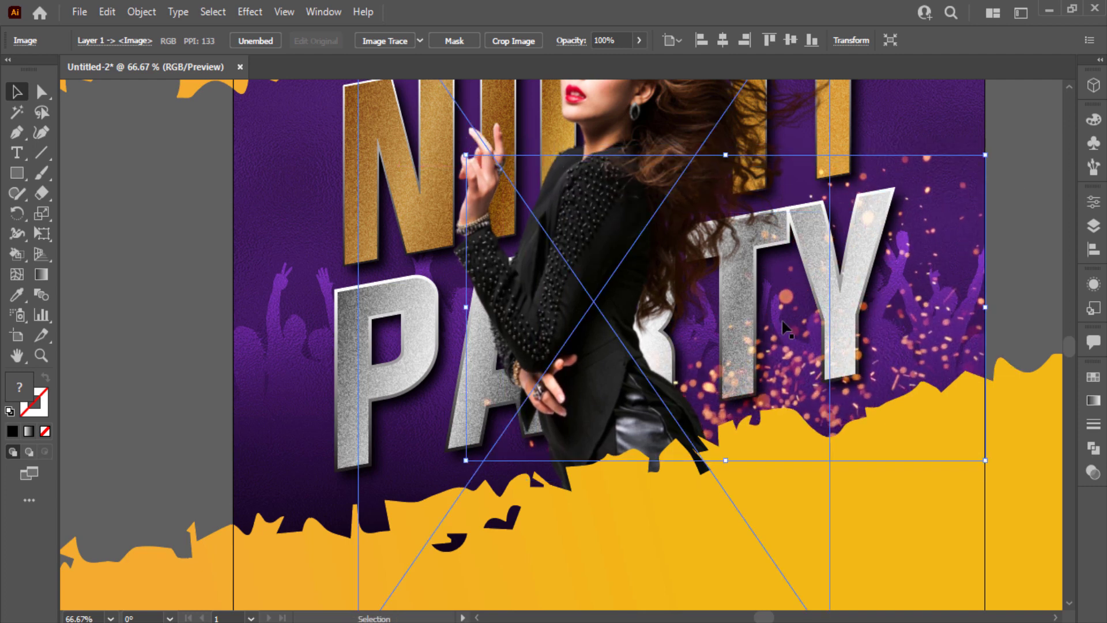
pyautogui.moveTo(785, 329); pyautogui.dragTo(939, 294)
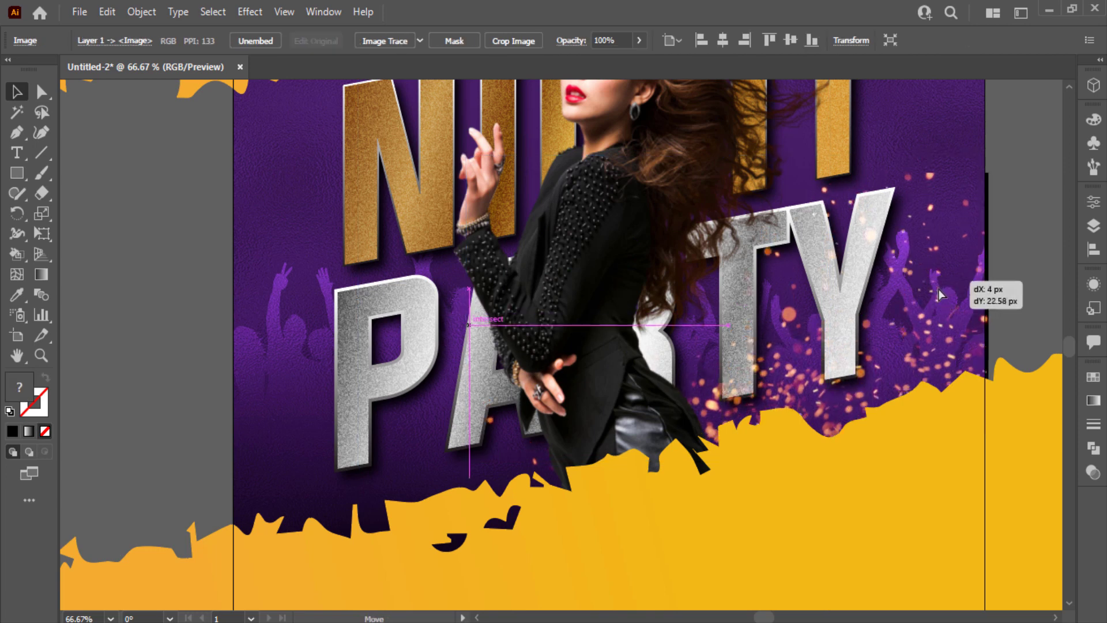
pyautogui.moveTo(939, 294)
pyautogui.mouseDown()
pyautogui.moveTo(927, 318)
pyautogui.moveTo(669, 427)
pyautogui.mouseUp()
pyautogui.click(1012, 295)
pyautogui.hotkey('ctrl', '-')
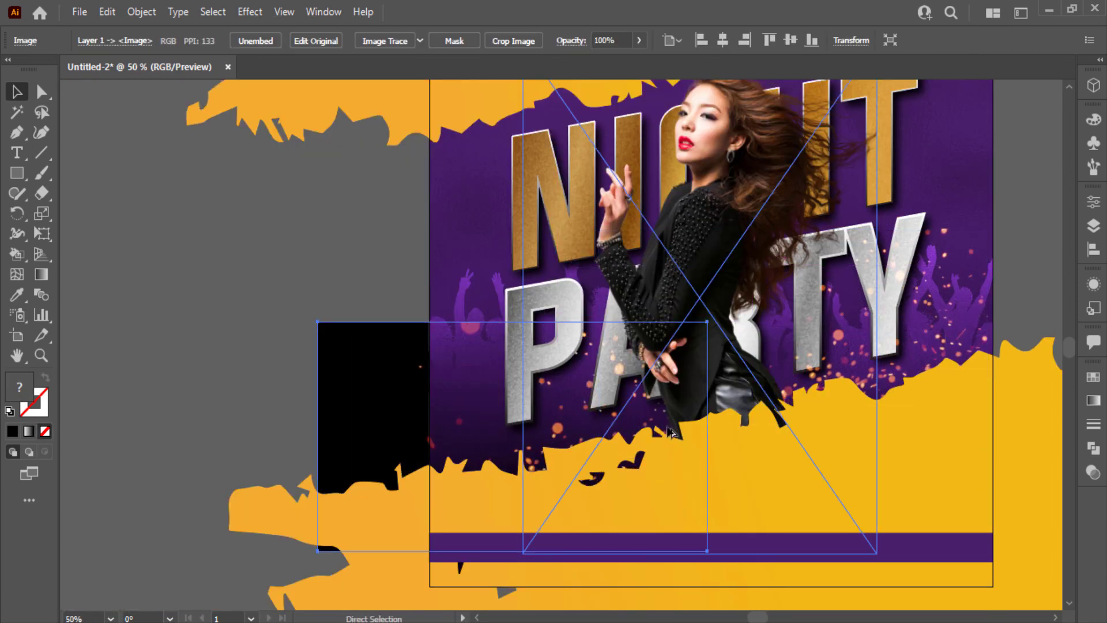
# Reflect the copied sparkle image, move it to the poster's lower-left, and show the whole artboard
pyautogui.rightClick(473, 399)
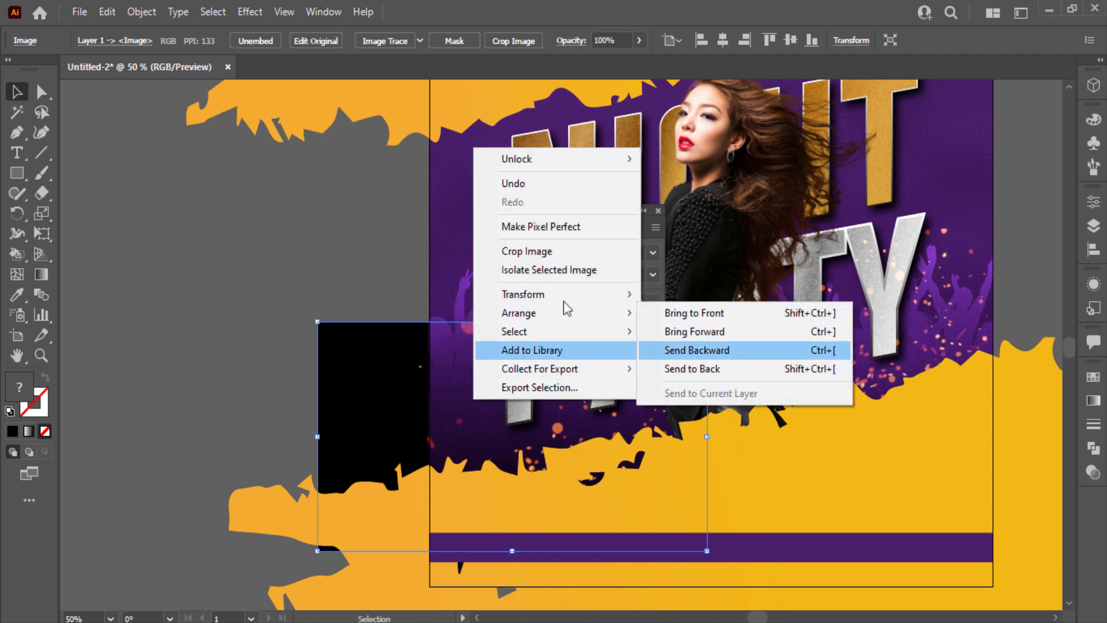
pyautogui.moveTo(554, 294)
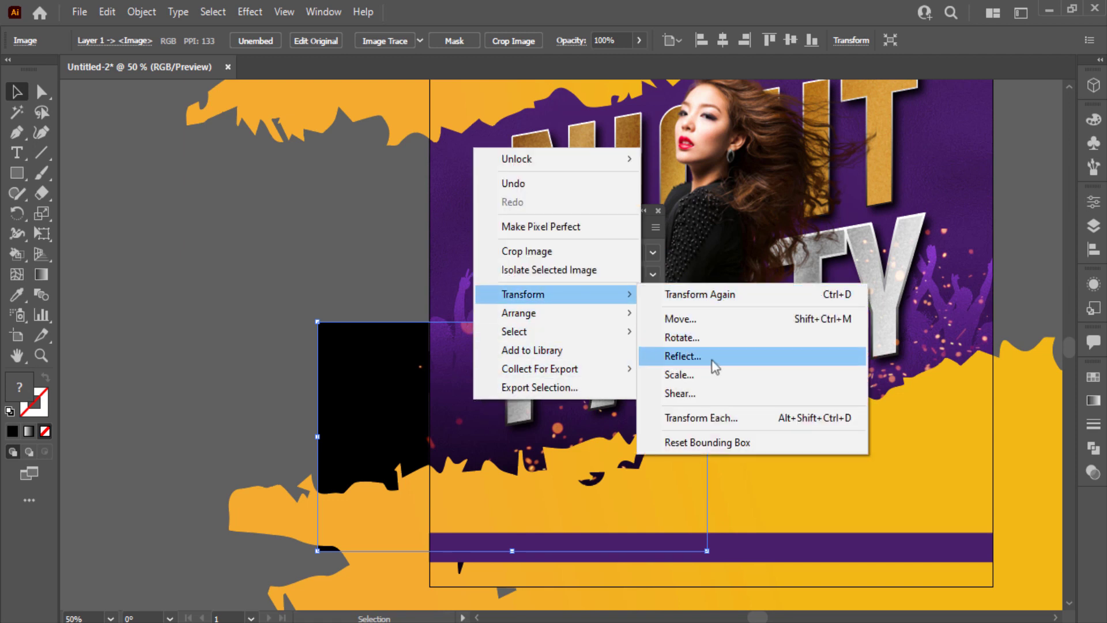
pyautogui.click(713, 361)
pyautogui.click(791, 584)
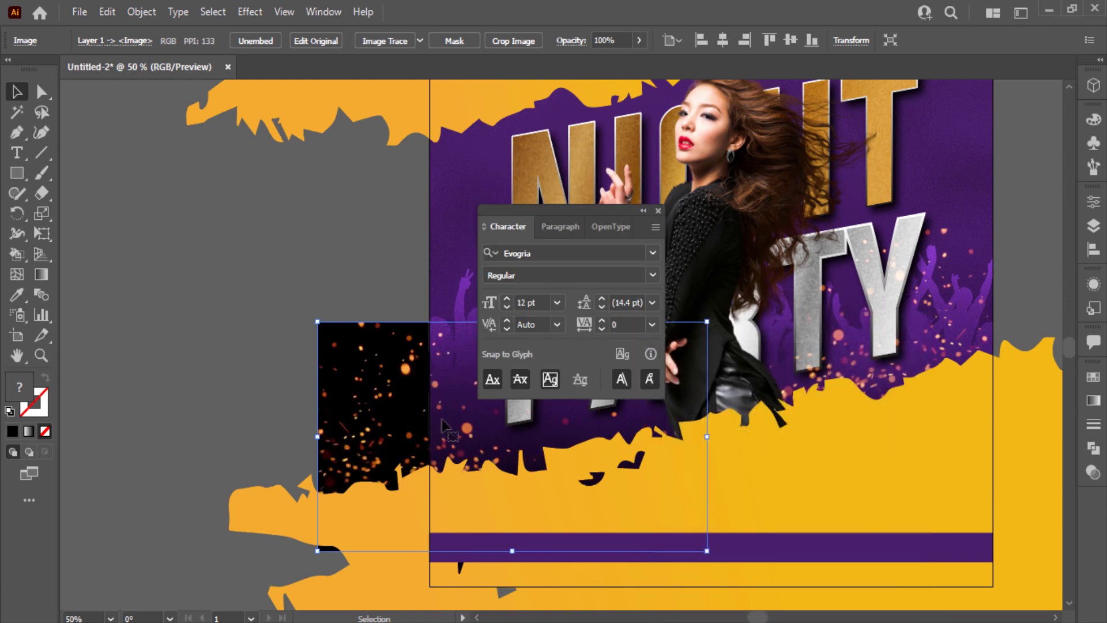
pyautogui.moveTo(425, 414)
pyautogui.mouseDown()
pyautogui.moveTo(468, 418)
pyautogui.moveTo(494, 462)
pyautogui.mouseUp()
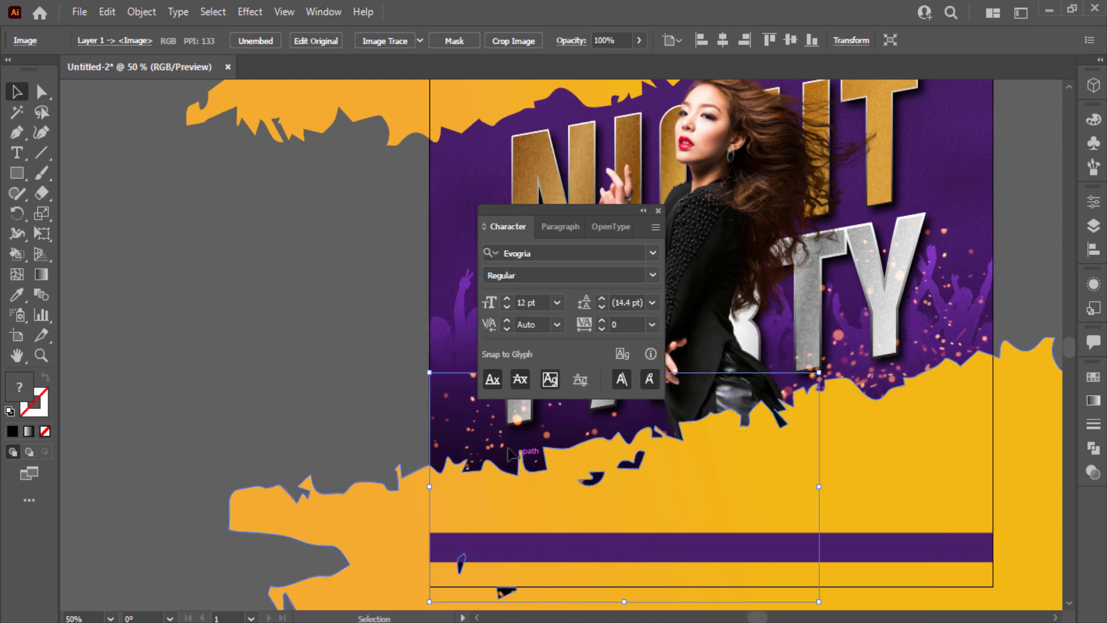
pyautogui.click(311, 290)
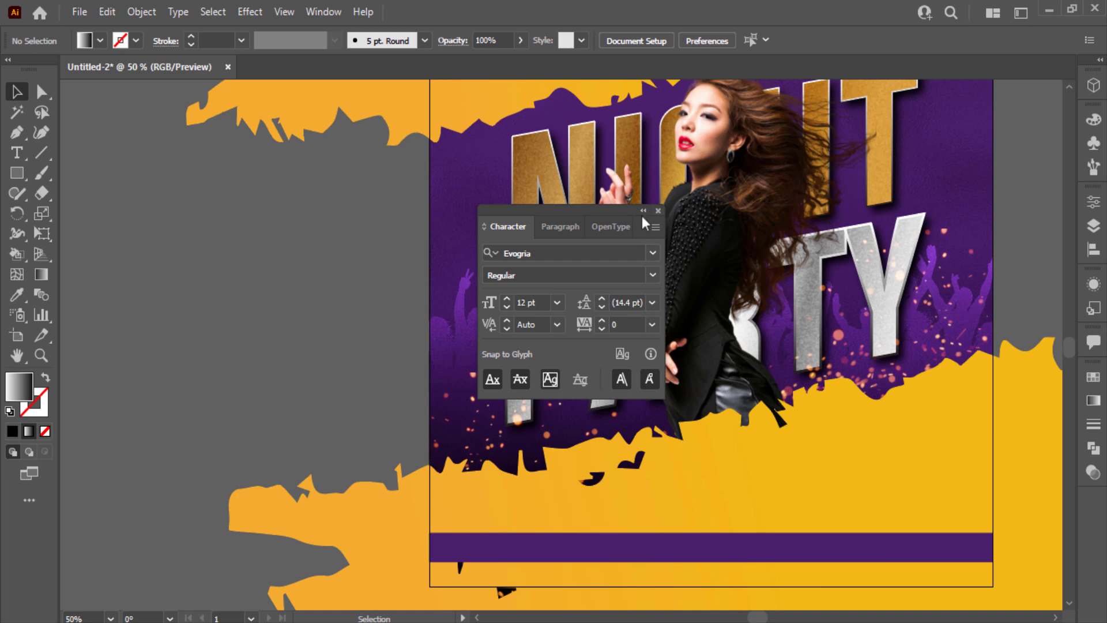
pyautogui.click(658, 210)
pyautogui.hotkey('ctrl', '0')
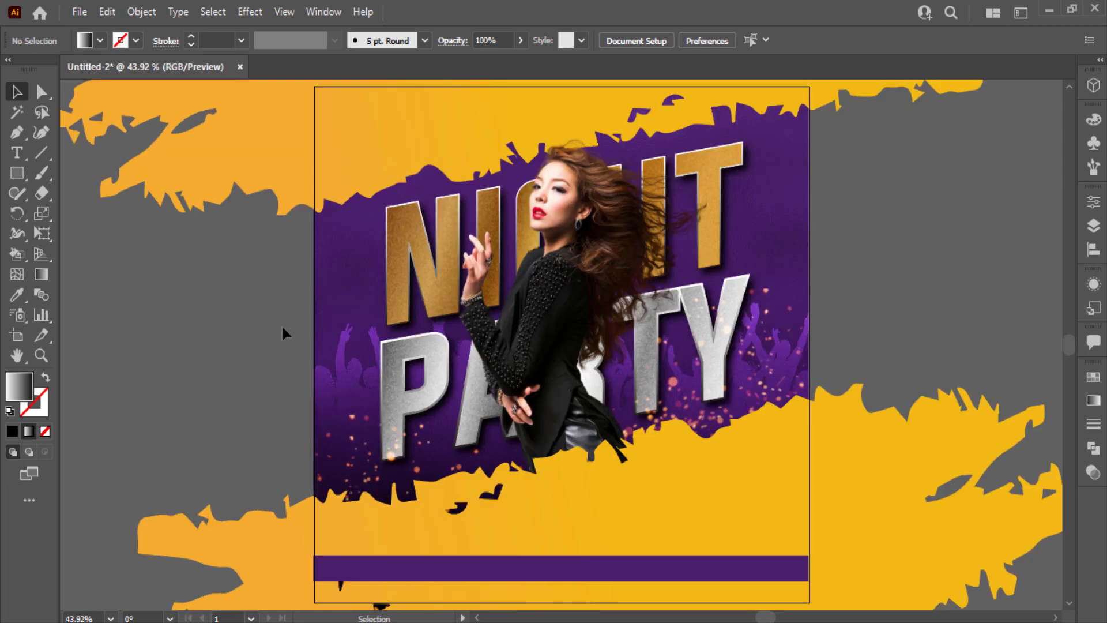
# Select the lower yellow brush stroke and start a drop shadow with X offset 0
pyautogui.click(899, 502)
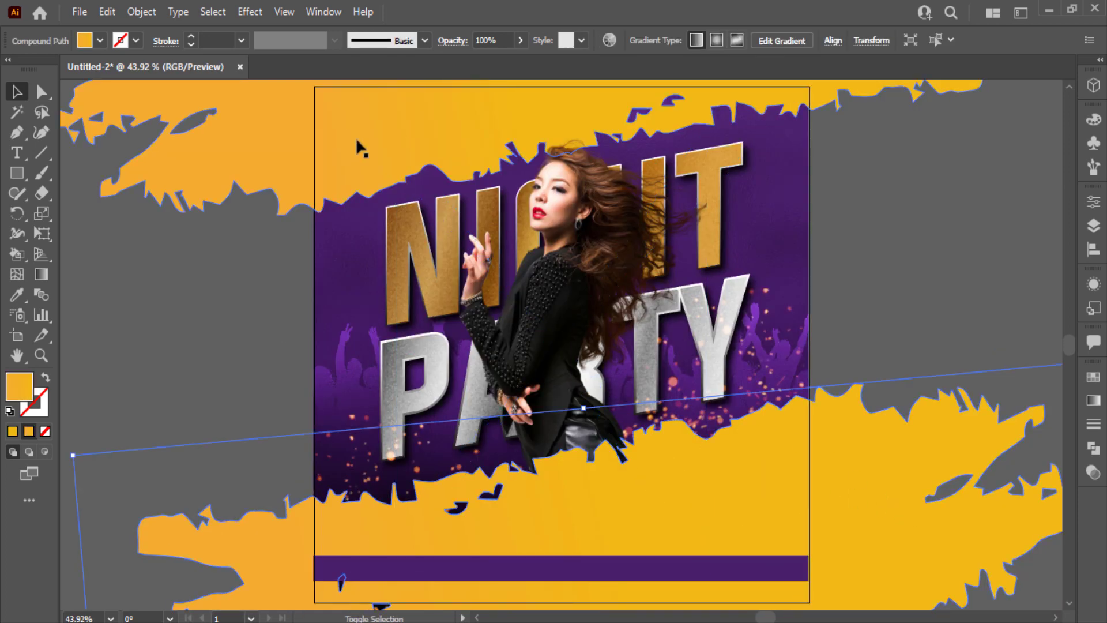
pyautogui.keyDown('shift'); pyautogui.click(330, 120); pyautogui.keyUp('shift')
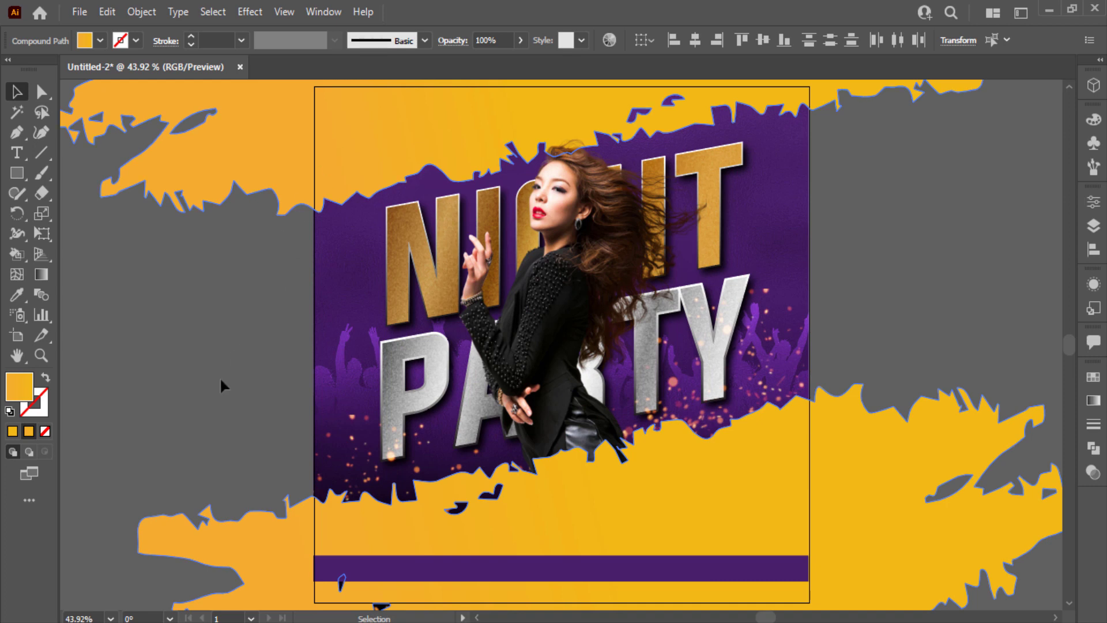
pyautogui.scroll(-1, 220, 380)
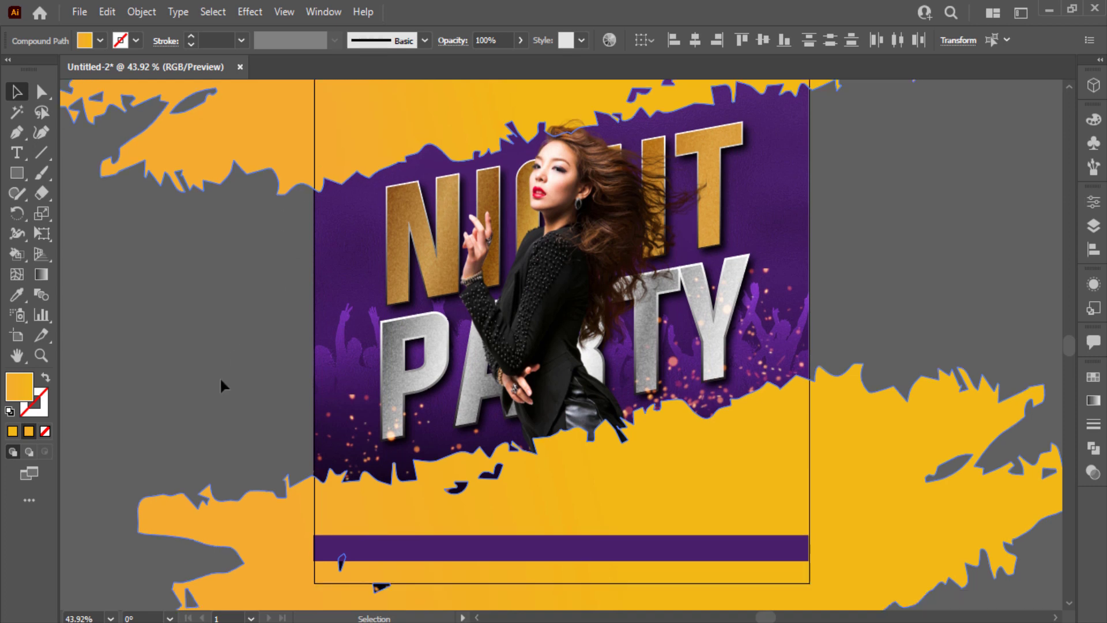
pyautogui.click(887, 295)
pyautogui.click(878, 410)
pyautogui.click(257, 16)
pyautogui.moveTo(272, 203)
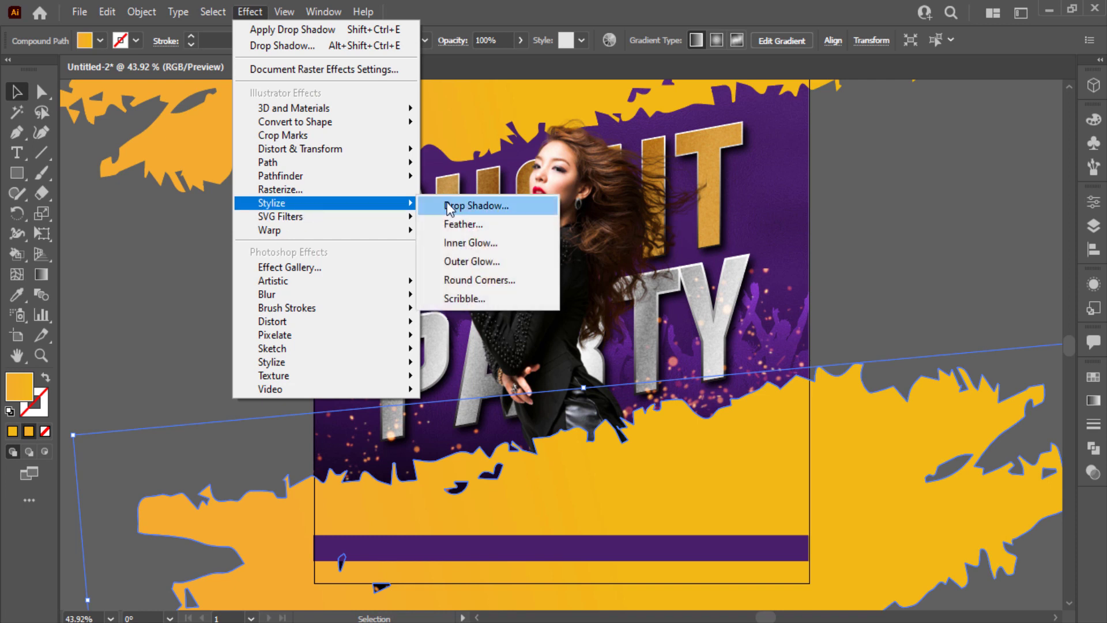
pyautogui.click(450, 206)
pyautogui.doubleClick(923, 318)
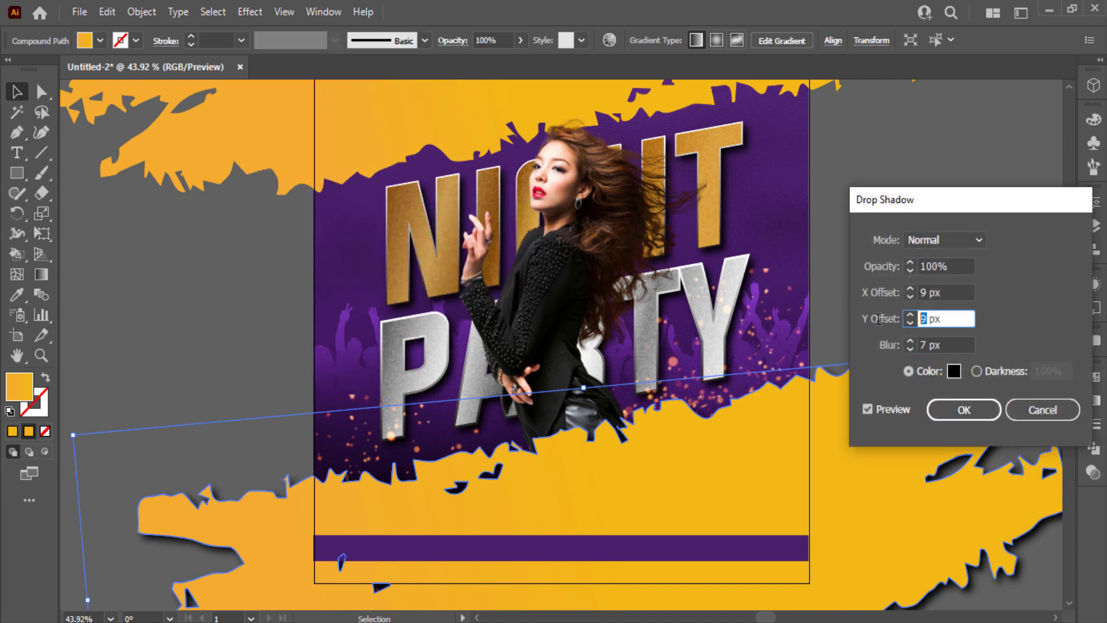
pyautogui.doubleClick(925, 293)
pyautogui.write('0')
# Set the shadow's Y offset to -14 px and blur to 8 px
pyautogui.moveTo(933, 346); pyautogui.dragTo(905, 346)
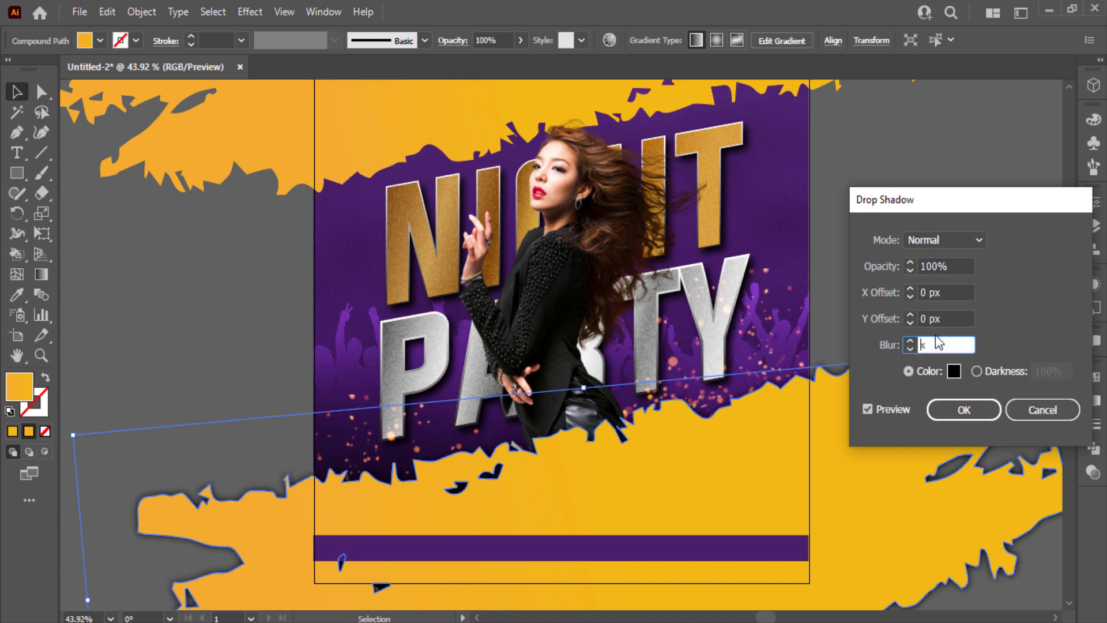
pyautogui.write('2')
pyautogui.click(911, 323)
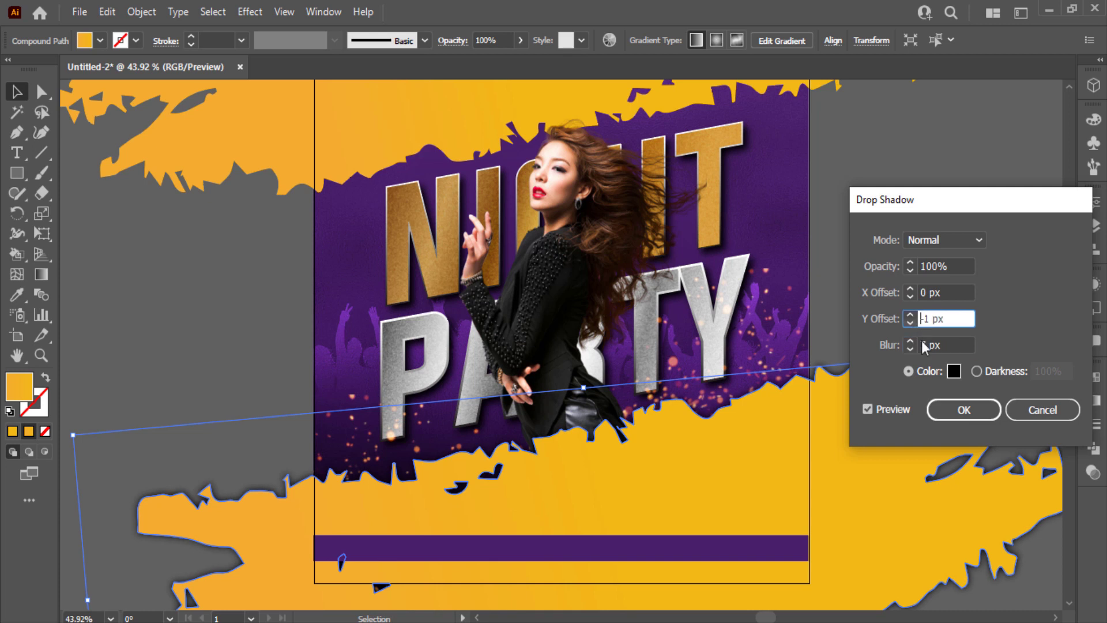
pyautogui.click(925, 345)
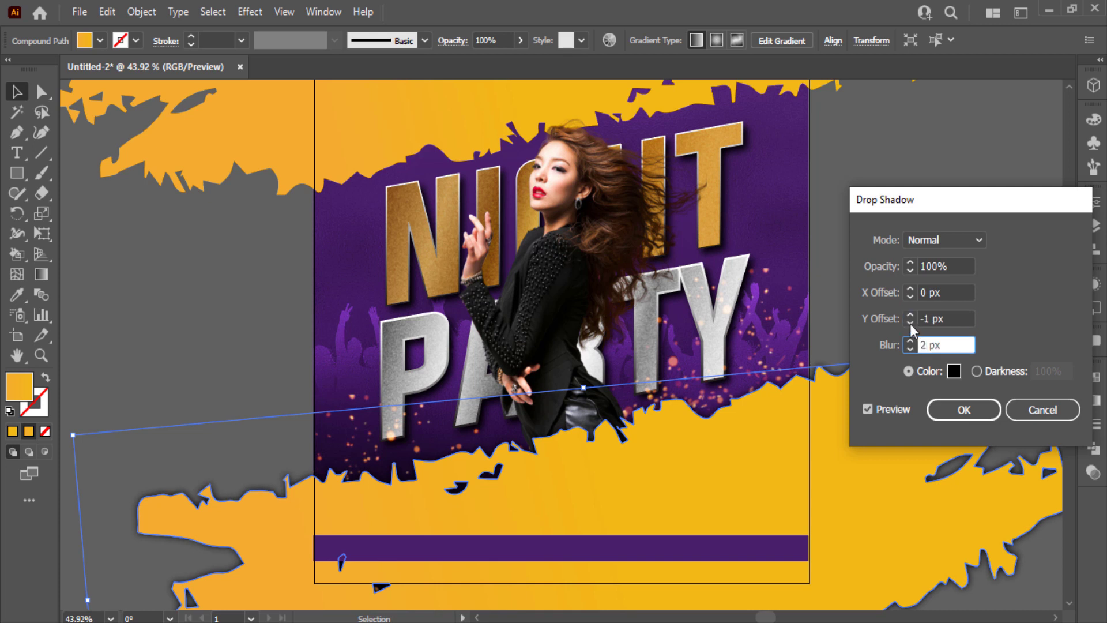
pyautogui.click(910, 324)
pyautogui.click(930, 318)
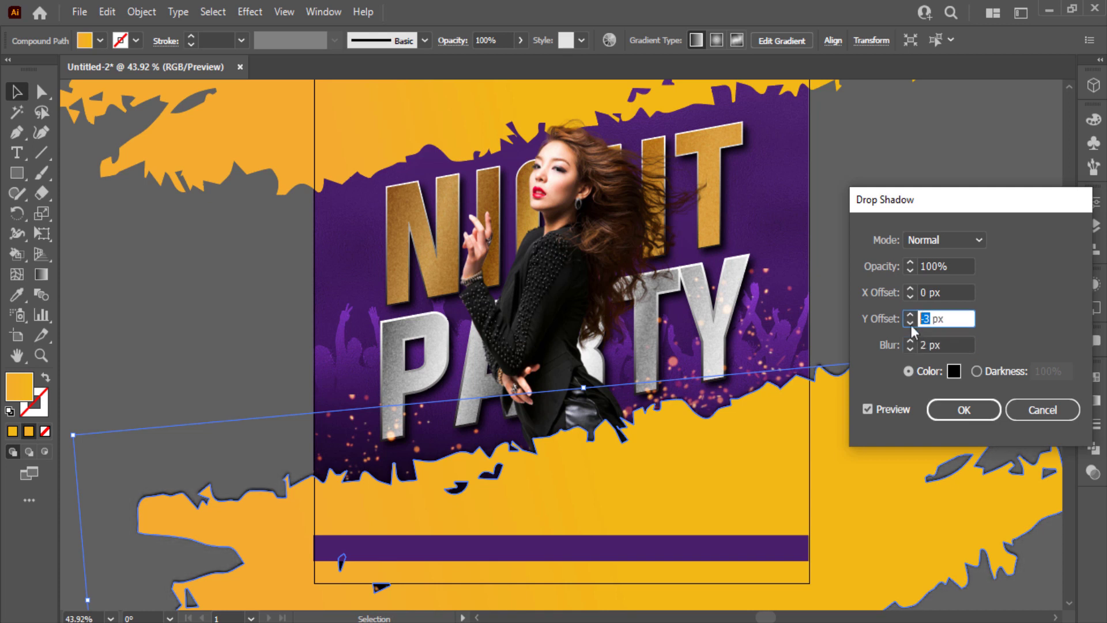
pyautogui.click(910, 324)
pyautogui.click(909, 324)
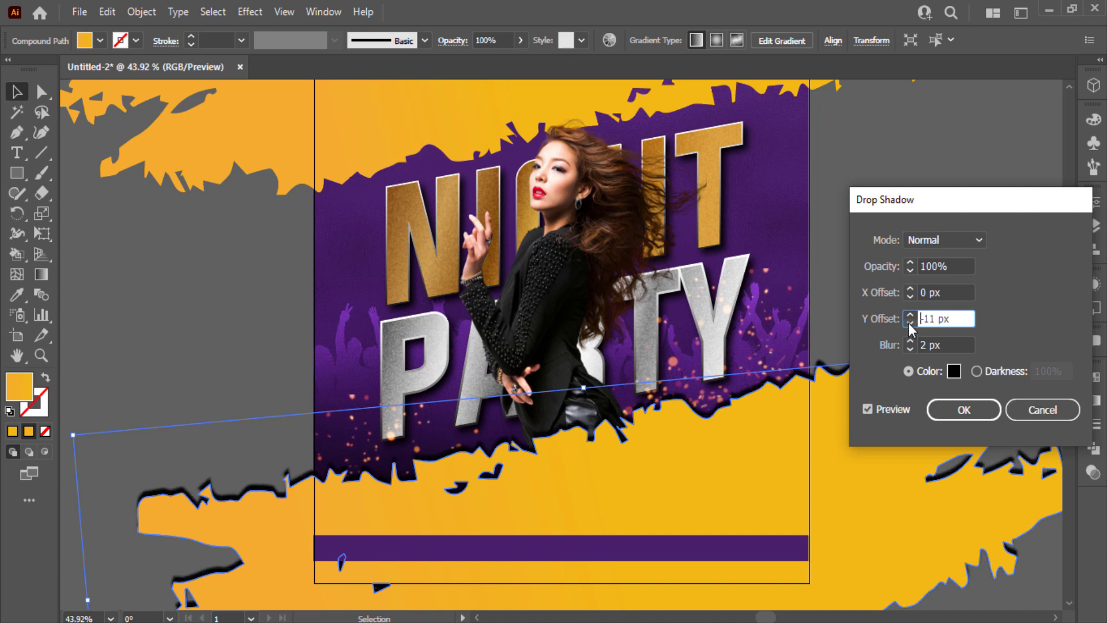
pyautogui.click(911, 341)
pyautogui.click(911, 341)
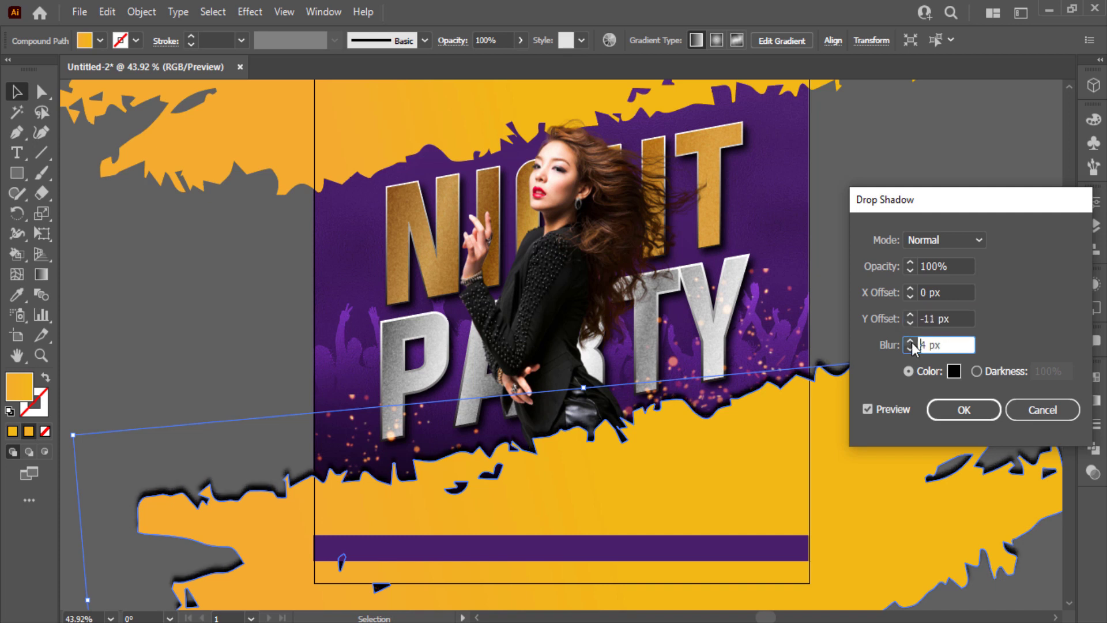
pyautogui.click(911, 342)
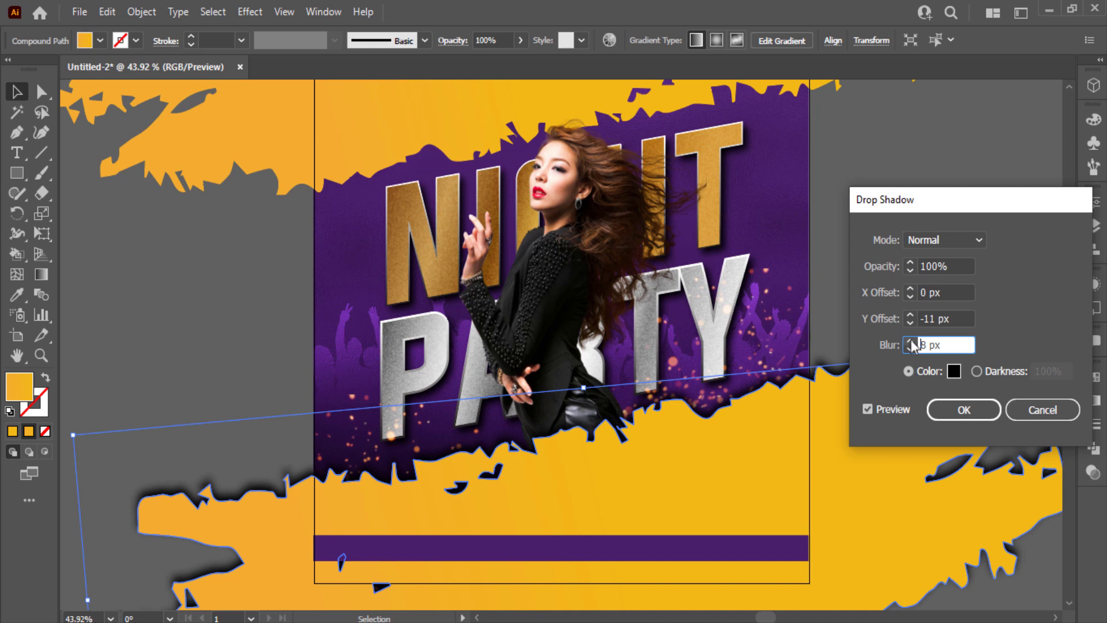
pyautogui.click(909, 324)
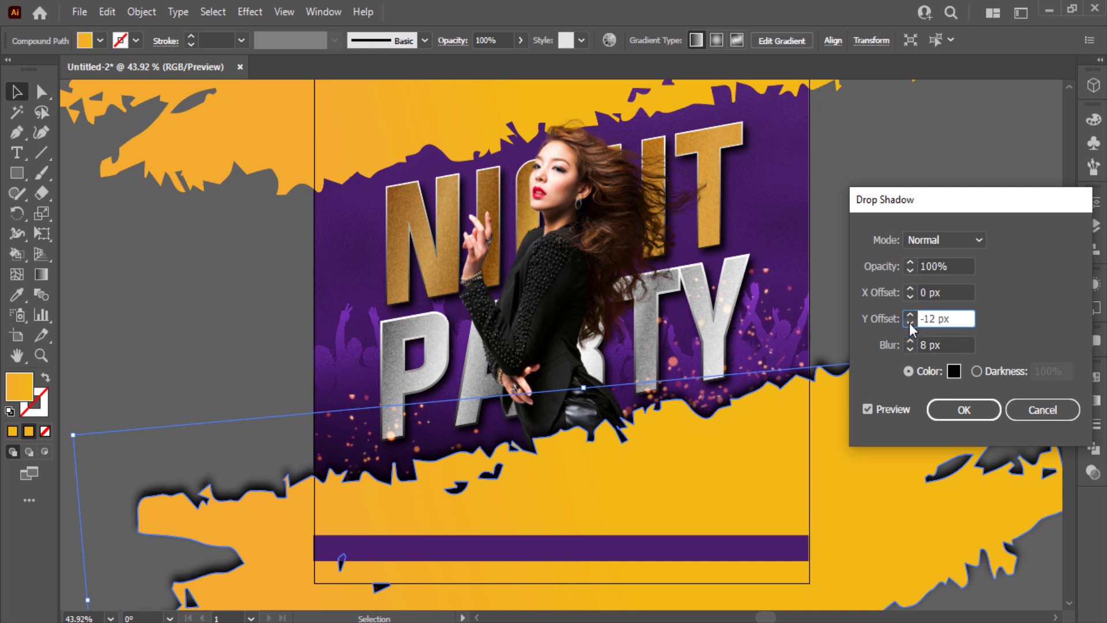
pyautogui.click(909, 323)
# Set the shadow opacity to 65% and apply the drop shadow
pyautogui.click(942, 265)
pyautogui.write('45')
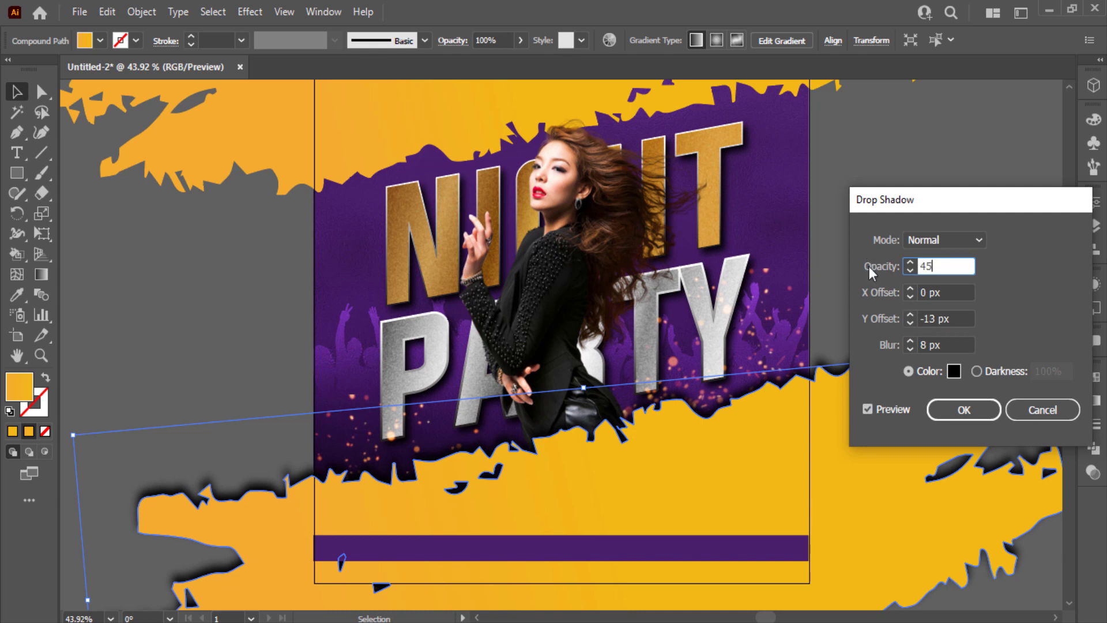
pyautogui.click(911, 326)
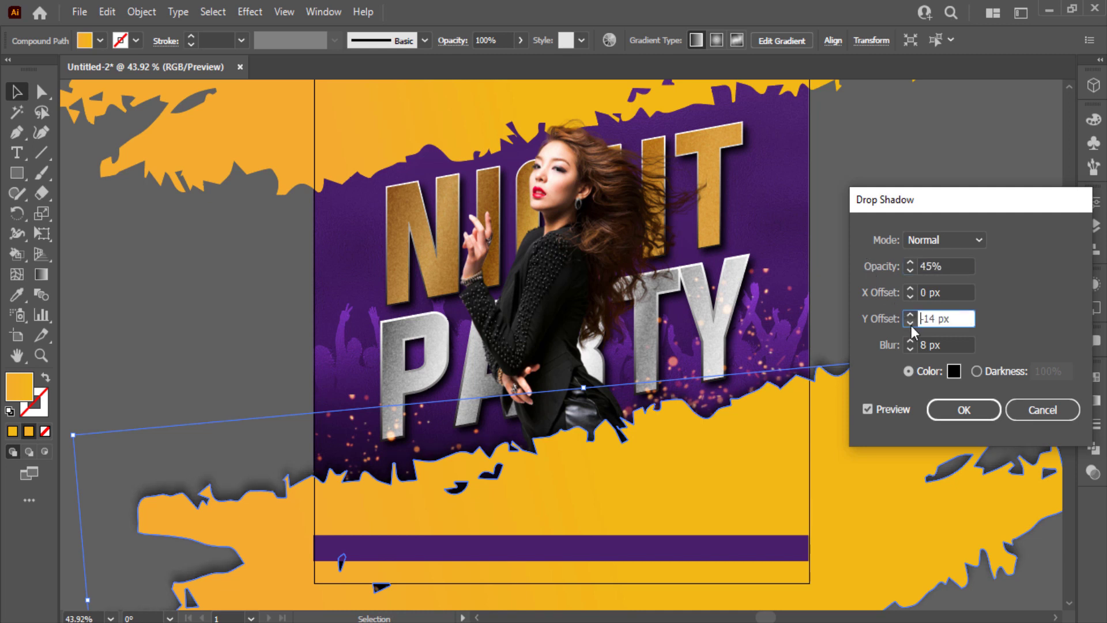
pyautogui.click(874, 266)
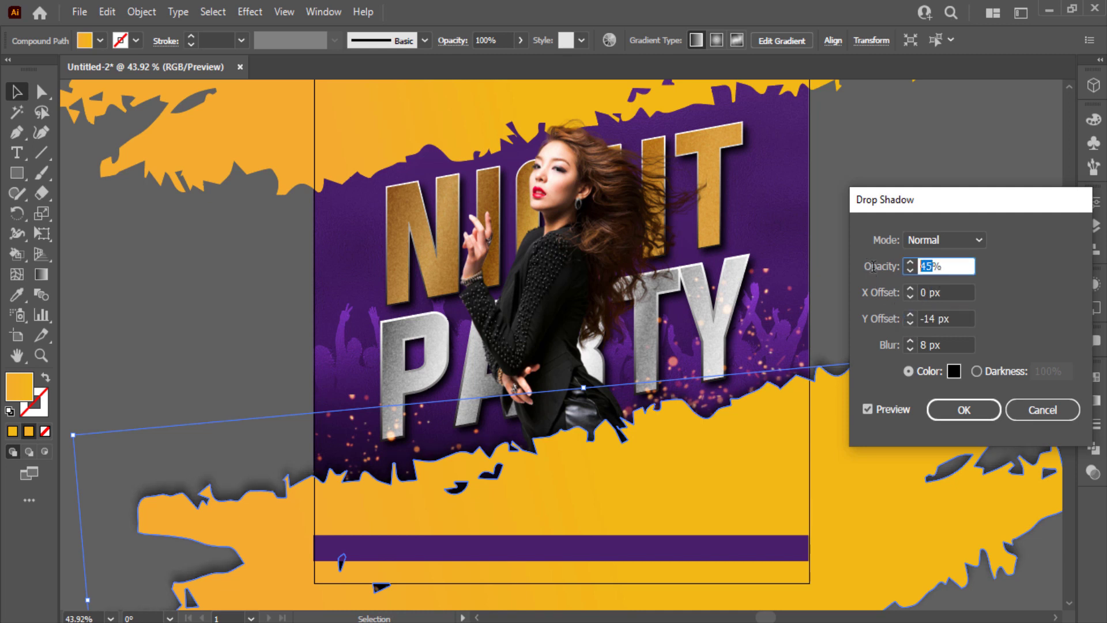
pyautogui.write('65')
pyautogui.click(958, 410)
# Add a drop shadow to the upper orange brush stroke with a 12 px downward Y offset
pyautogui.click(943, 285)
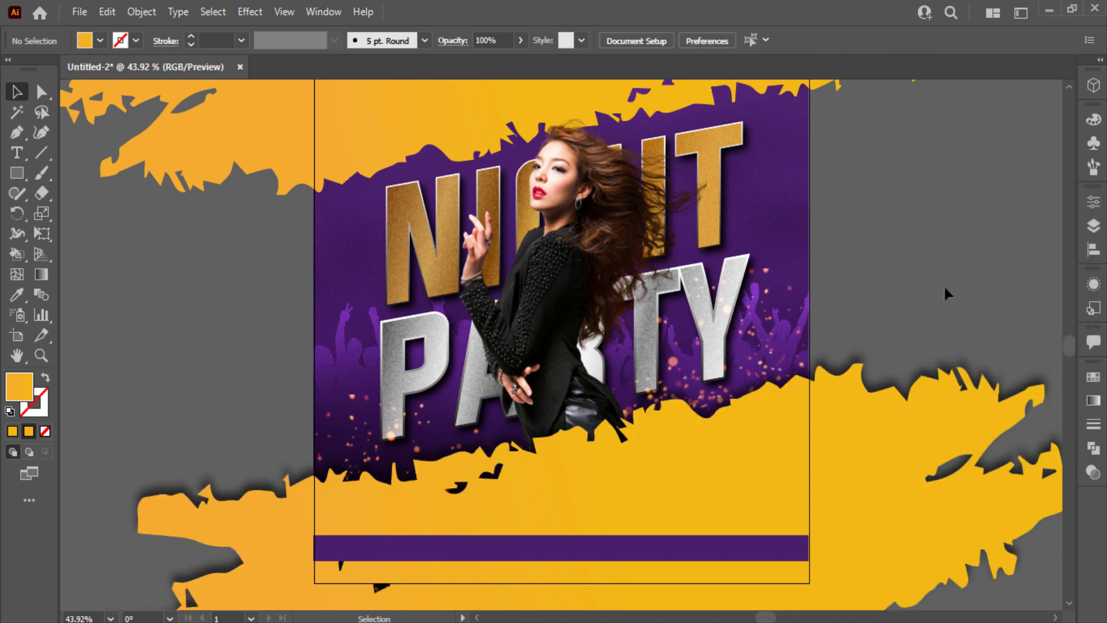
pyautogui.click(280, 162)
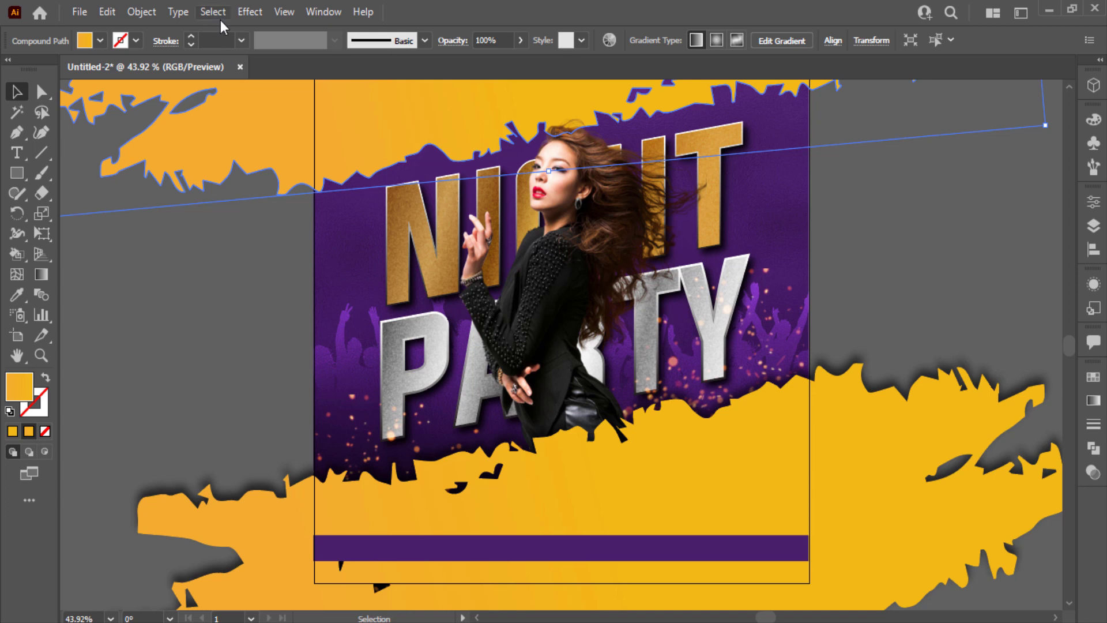
pyautogui.click(250, 11)
pyautogui.moveTo(272, 202)
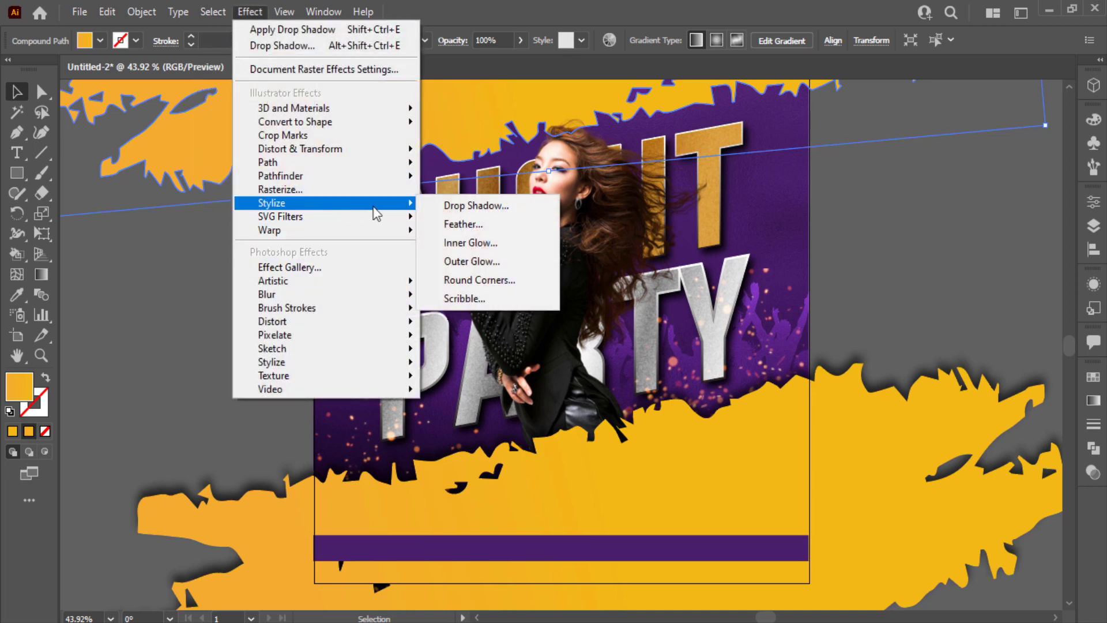
pyautogui.click(433, 206)
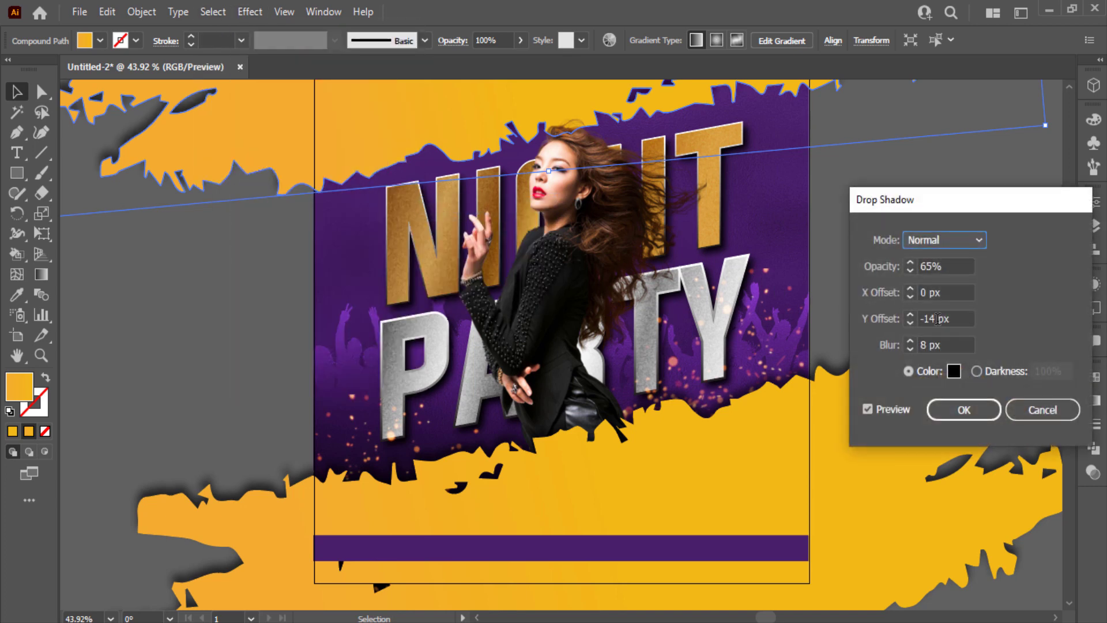
pyautogui.doubleClick(937, 318)
pyautogui.write('0')
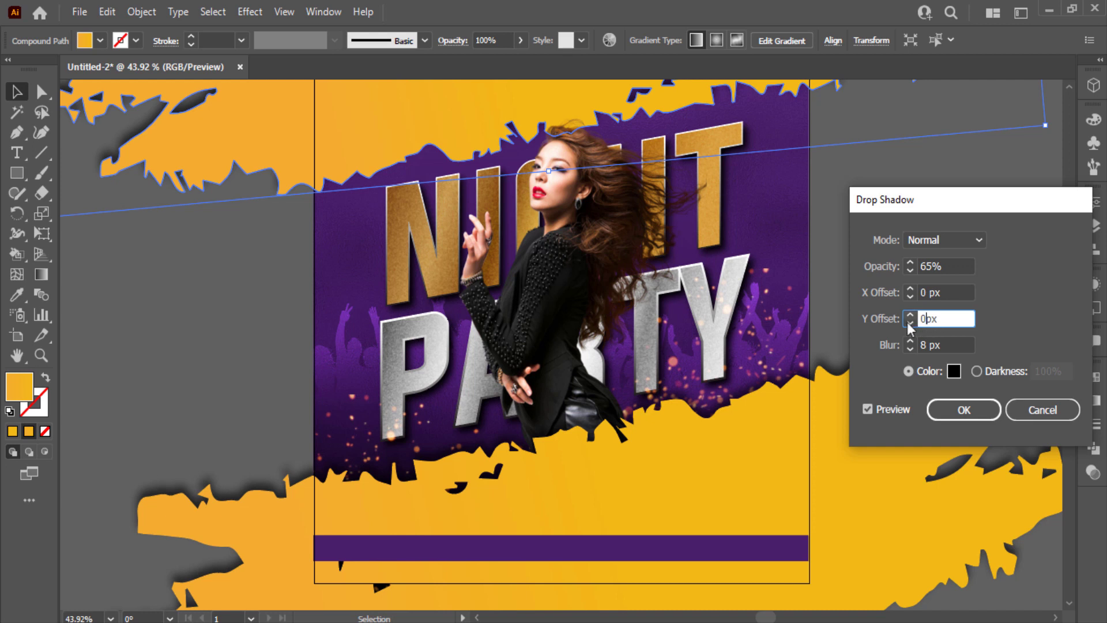
pyautogui.click(910, 325)
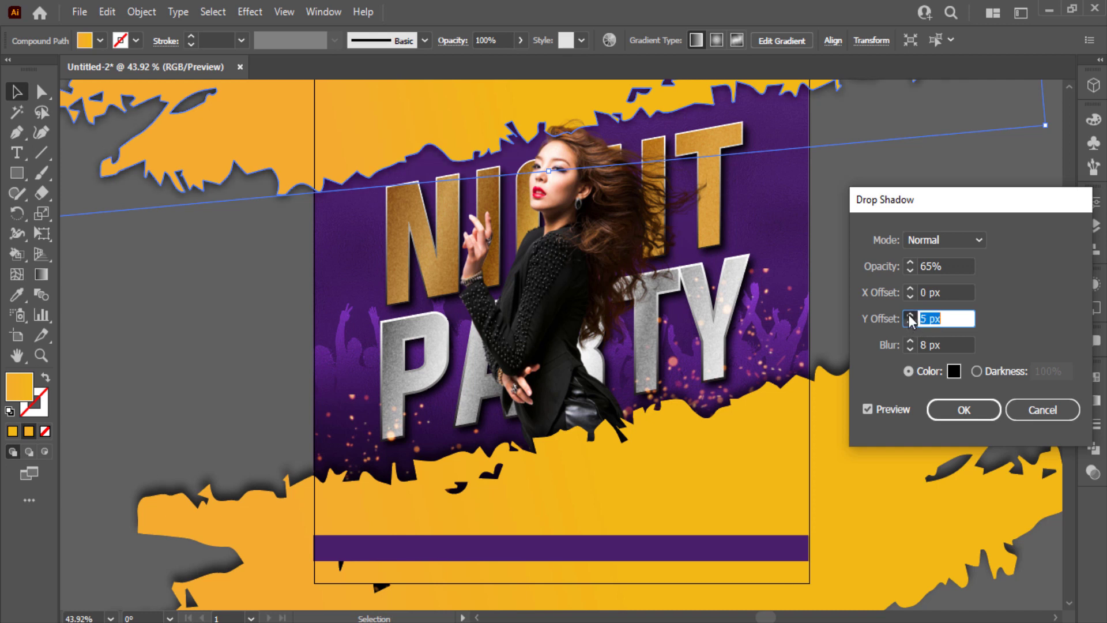
pyautogui.click(910, 314)
pyautogui.click(909, 315)
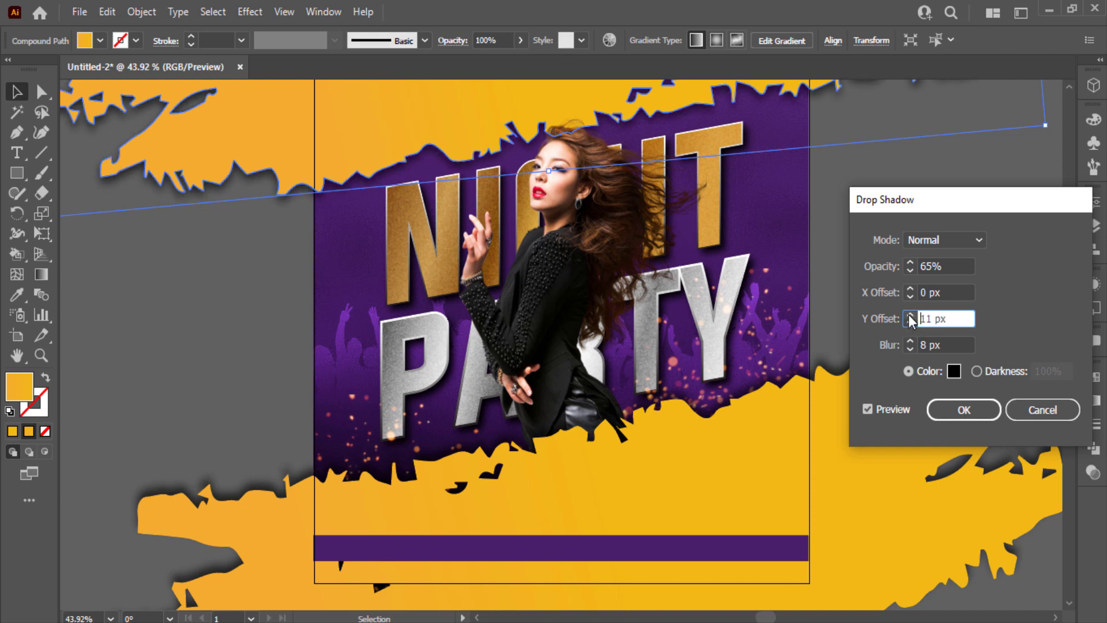
pyautogui.click(910, 315)
pyautogui.click(958, 409)
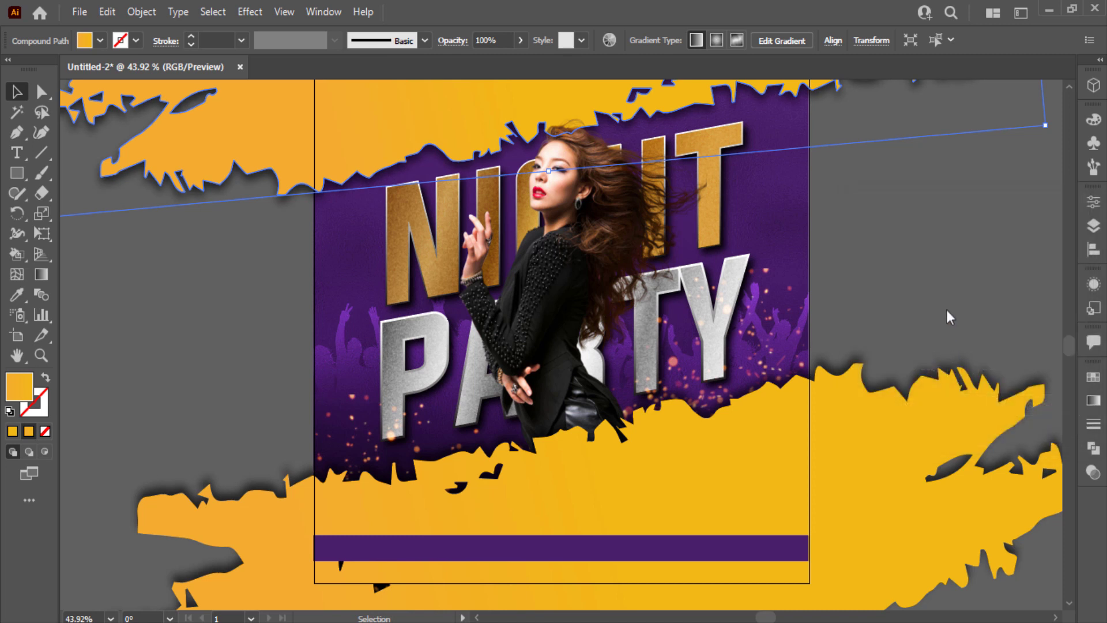
pyautogui.click(944, 299)
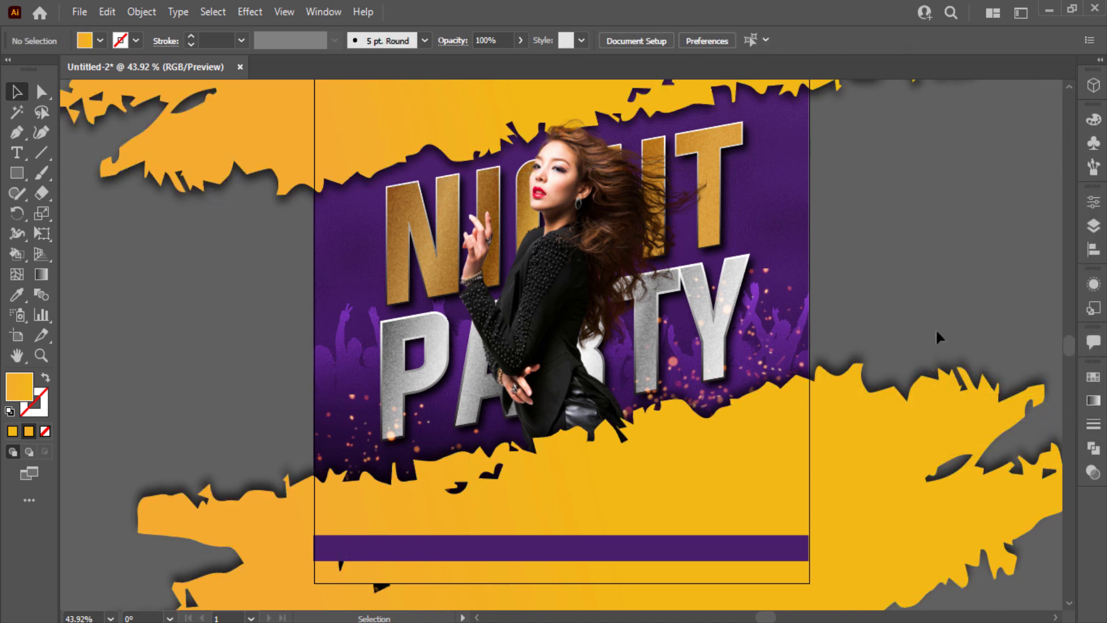
# Create a 1000 × 1000 px rectangle with the Rectangle tool
pyautogui.click(915, 397)
pyautogui.click(946, 299)
pyautogui.scroll(-1, 946, 299)
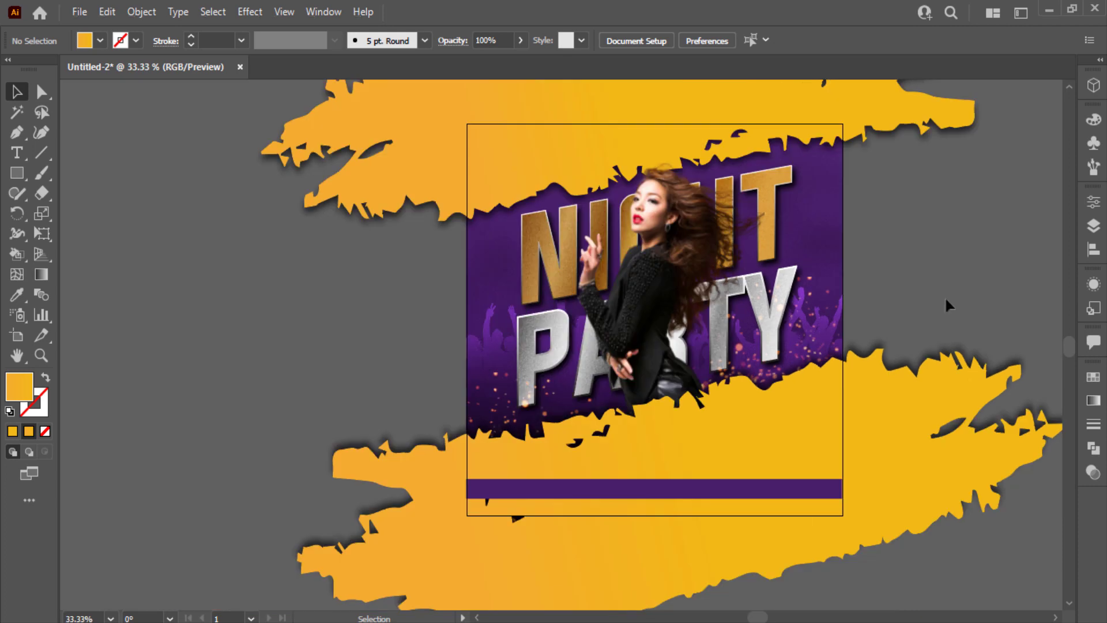
pyautogui.hscroll(2, 787, 267)
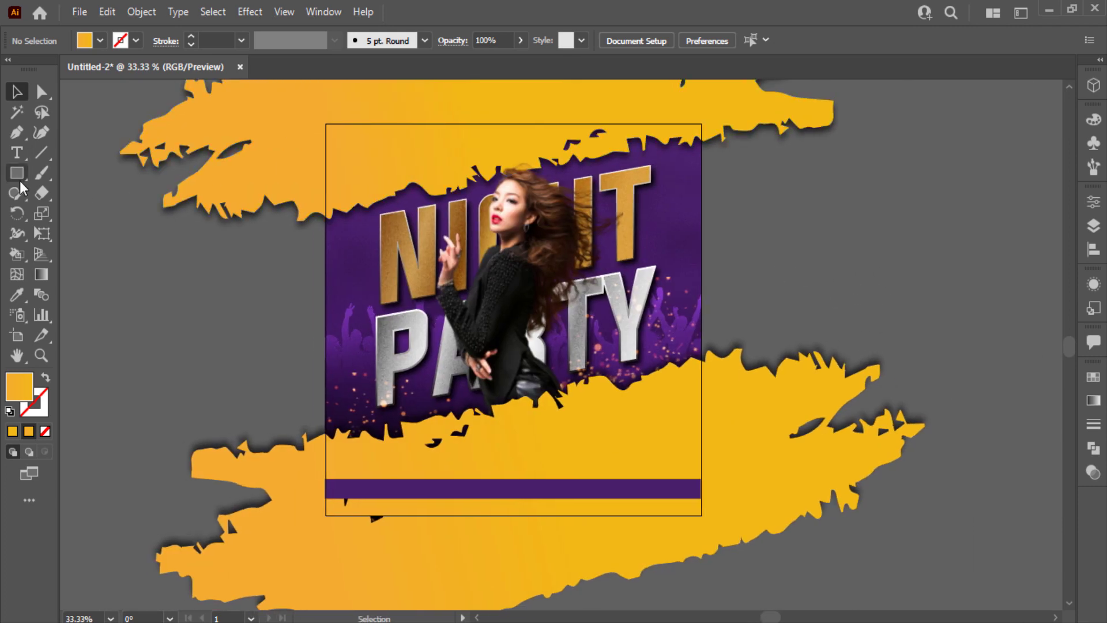
pyautogui.click(20, 180)
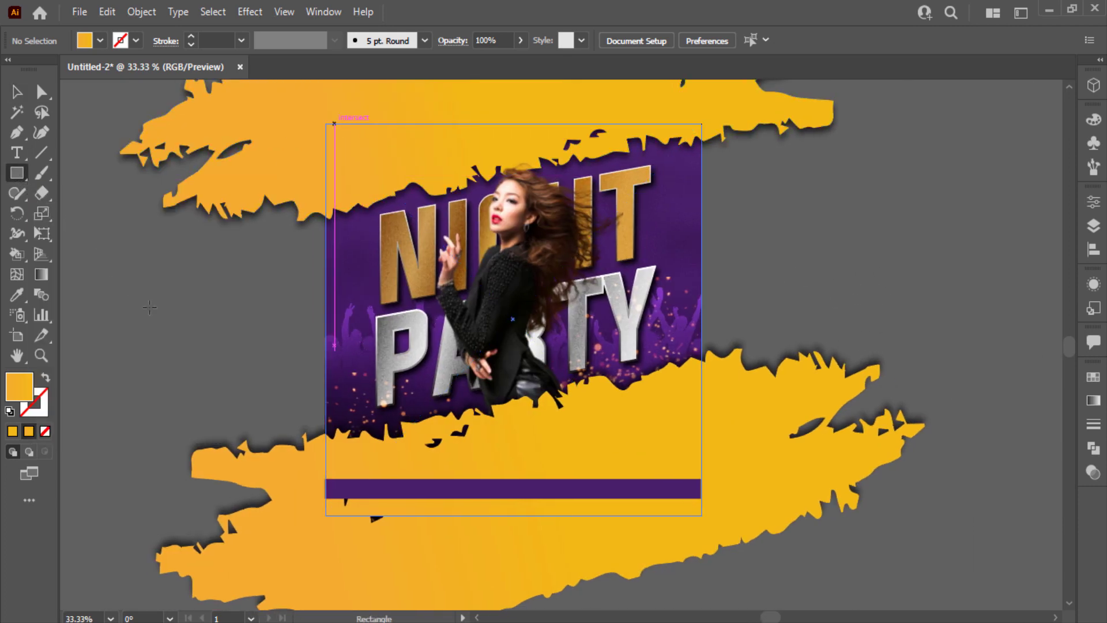
pyautogui.click(228, 383)
pyautogui.write('1000')
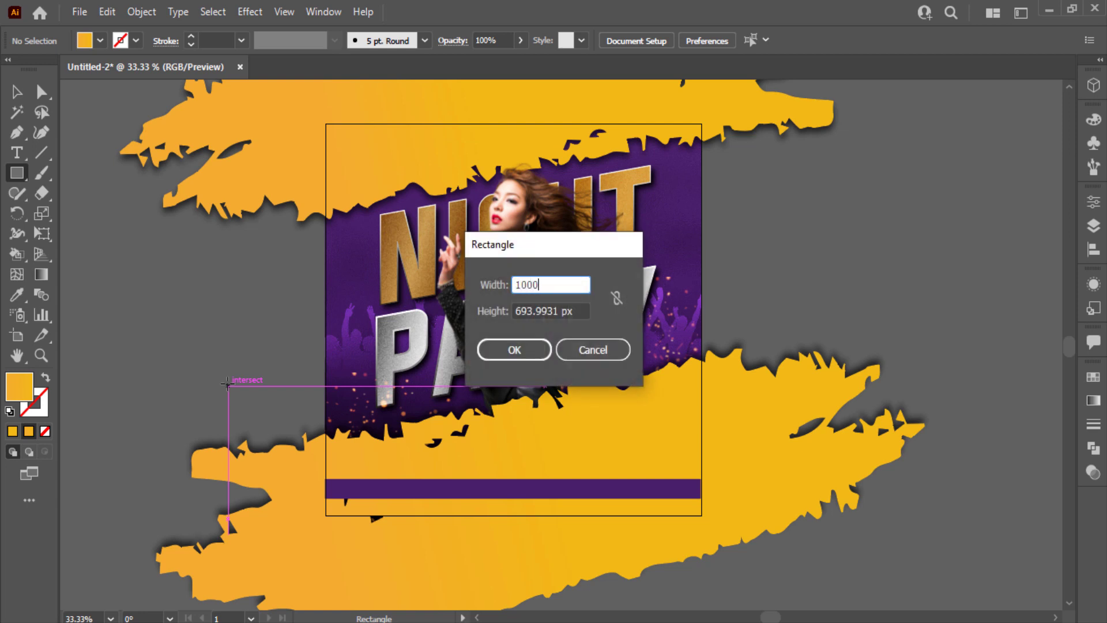
pyautogui.press('Tab')
pyautogui.write('1')
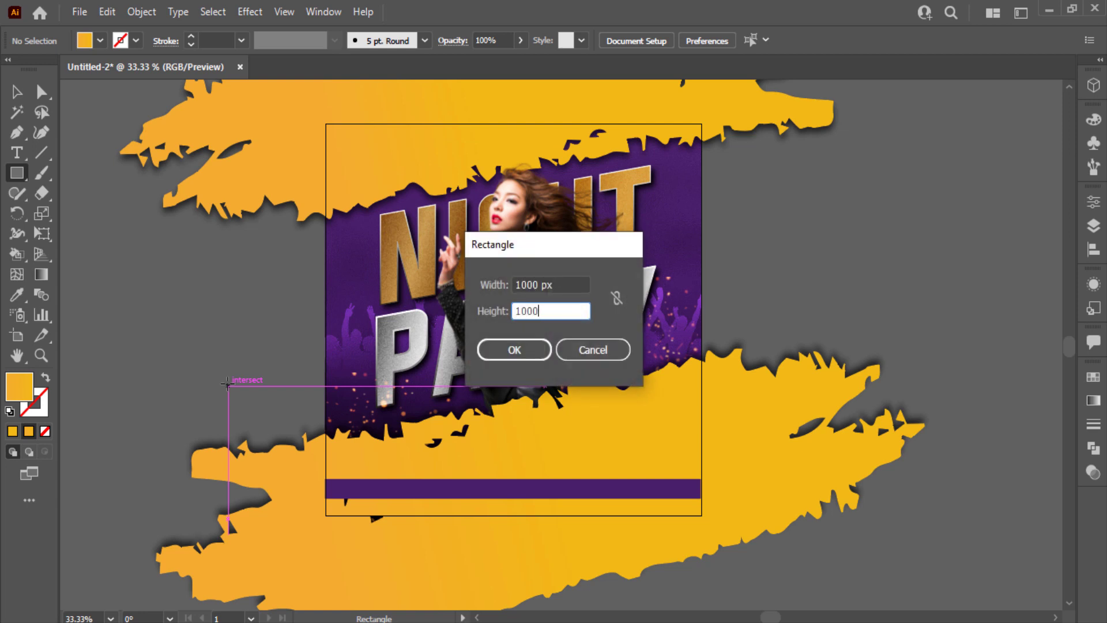
pyautogui.press('Return')
# Centre the square horizontally and vertically on the artboard
pyautogui.click(18, 90)
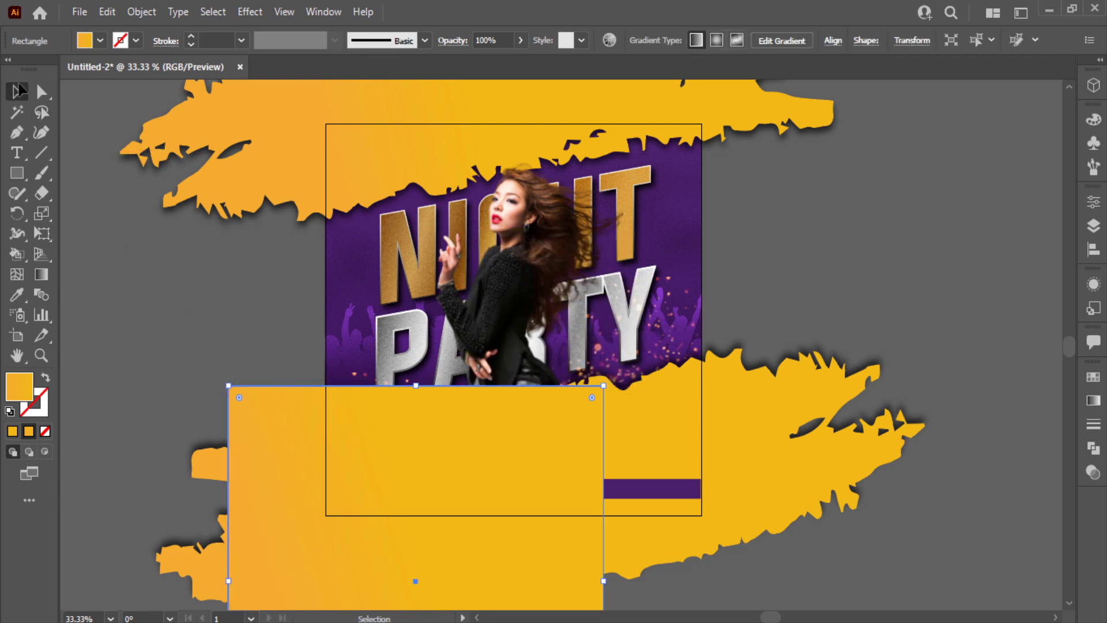
pyautogui.click(882, 178)
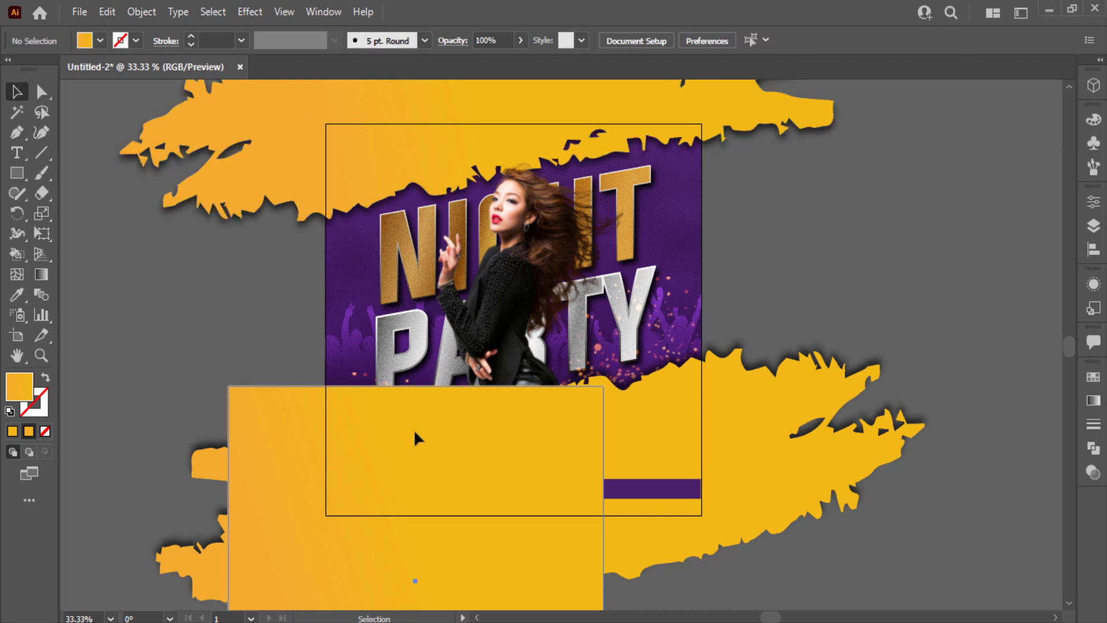
pyautogui.click(438, 410)
pyautogui.click(833, 40)
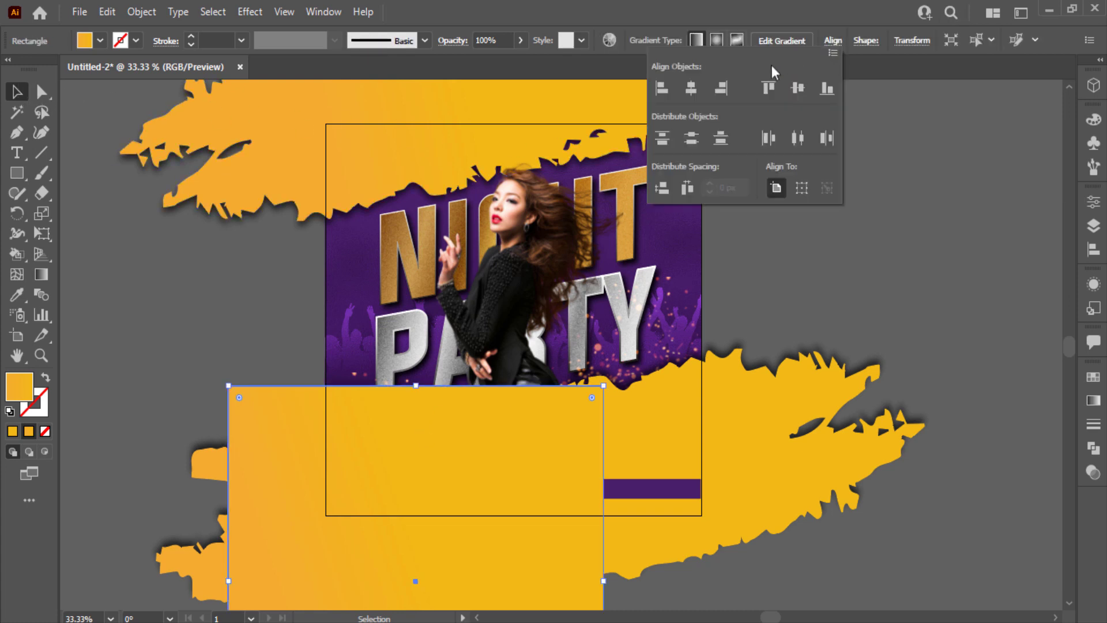
pyautogui.click(689, 89)
pyautogui.click(796, 90)
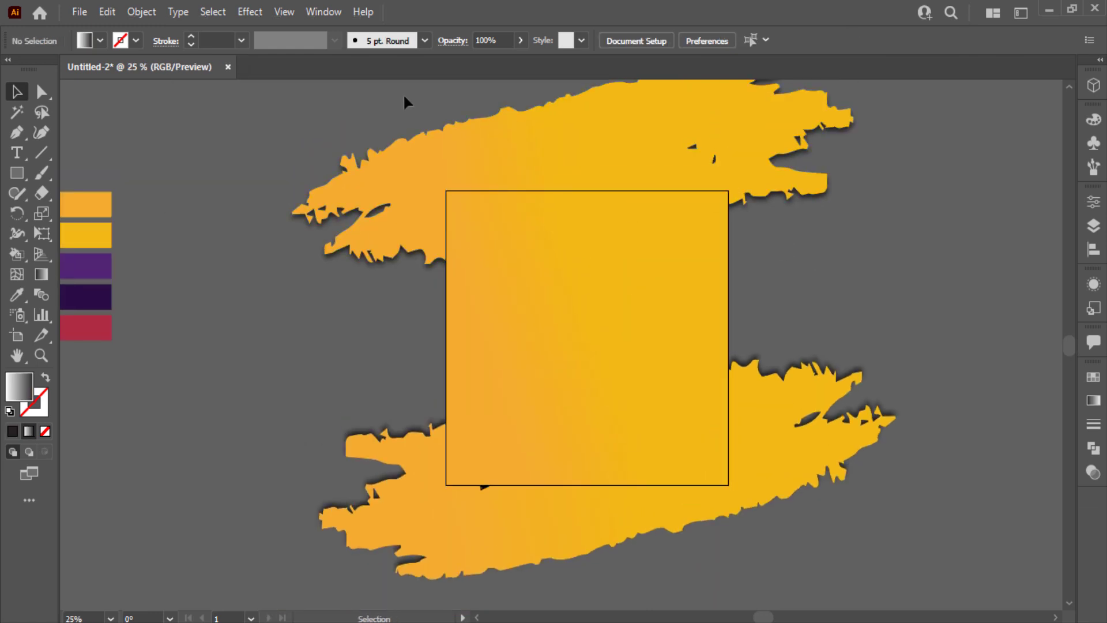
# Unlock all artwork and make a clipping mask from the square
pyautogui.hotkey('ctrl', 'alt', '2')
pyautogui.rightClick(655, 128)
pyautogui.click(726, 273)
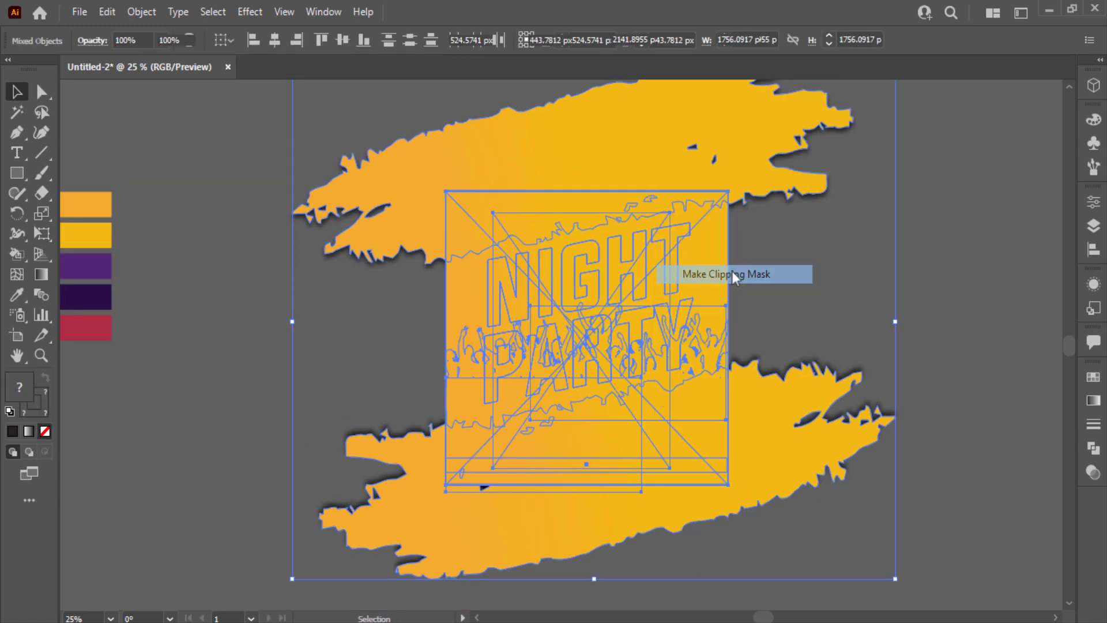
pyautogui.hotkey('ctrl', '0')
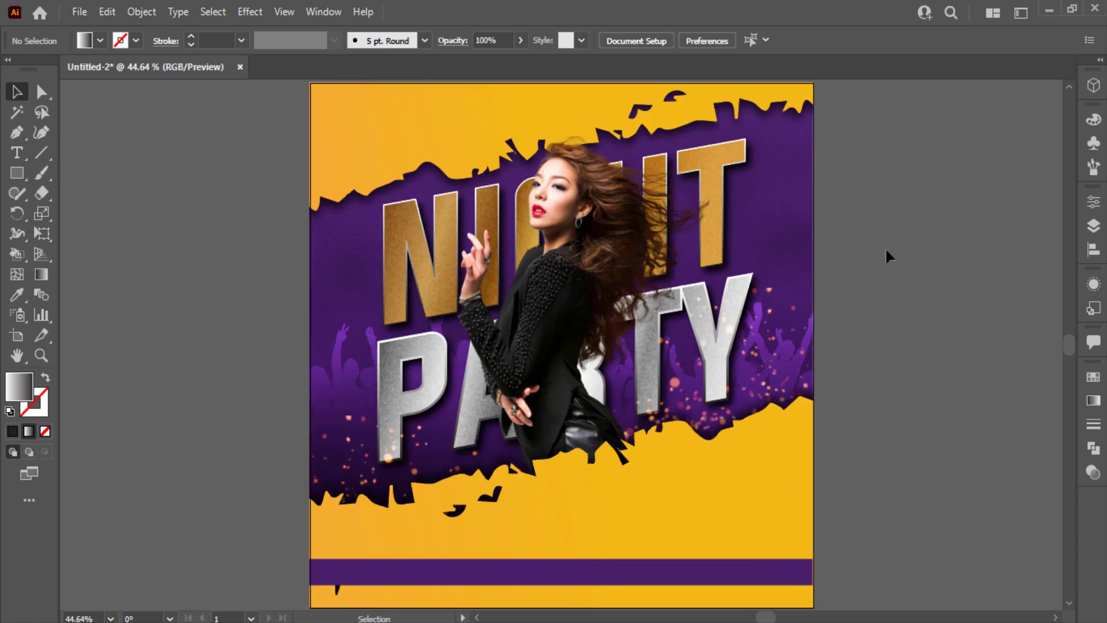
# Isolate the clip group and select the orange brush-stroke shapes inside it
pyautogui.click(819, 447)
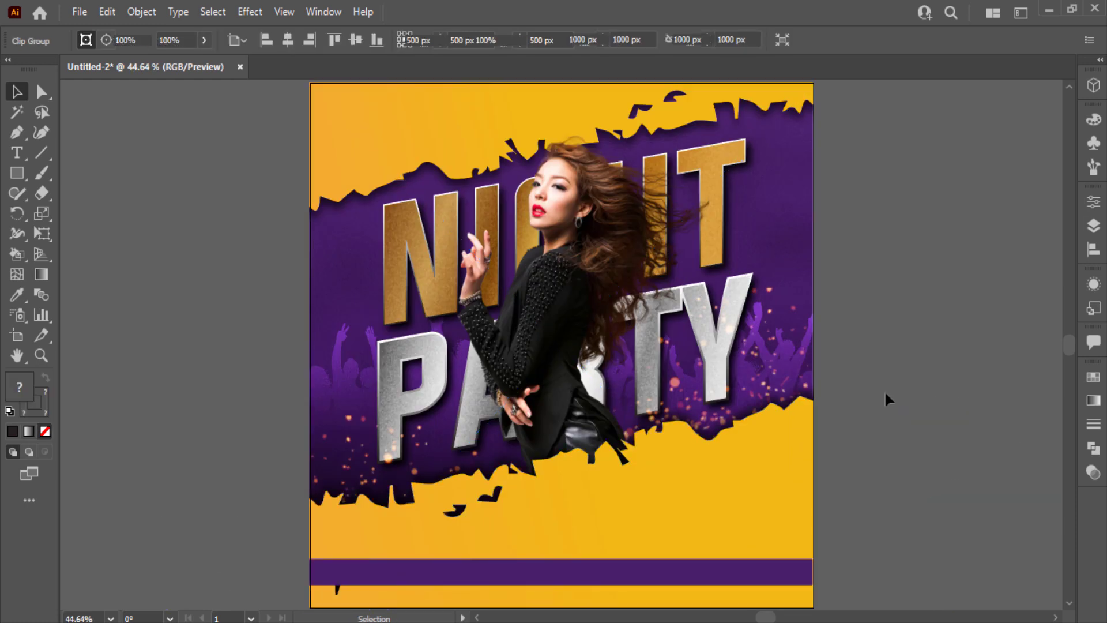
pyautogui.click(884, 390)
pyautogui.click(759, 464)
pyautogui.doubleClick(759, 464)
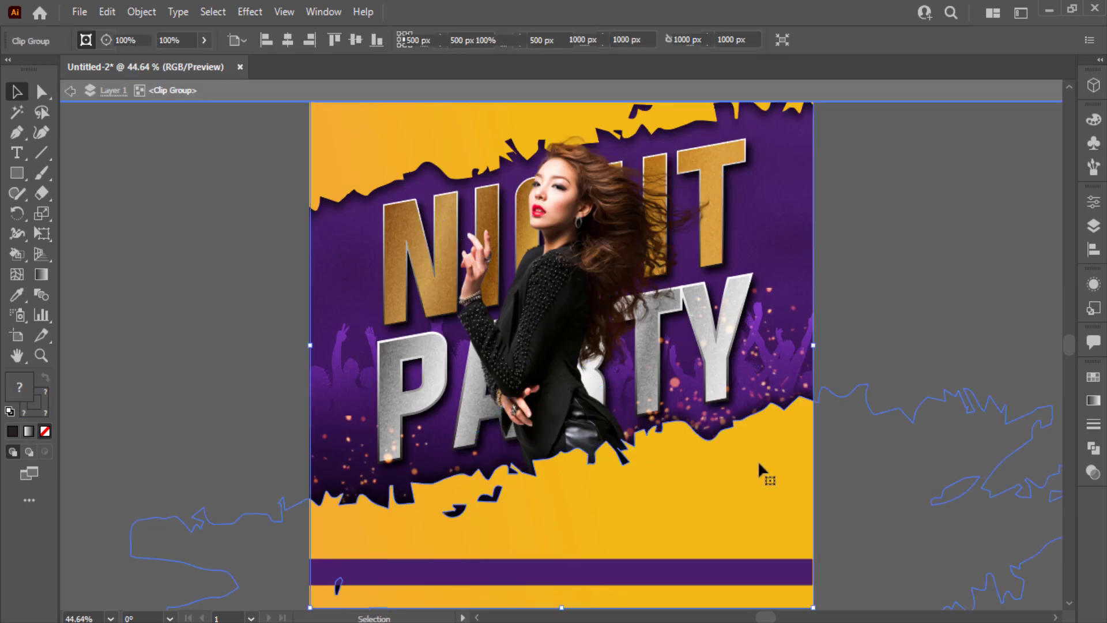
pyautogui.click(429, 154)
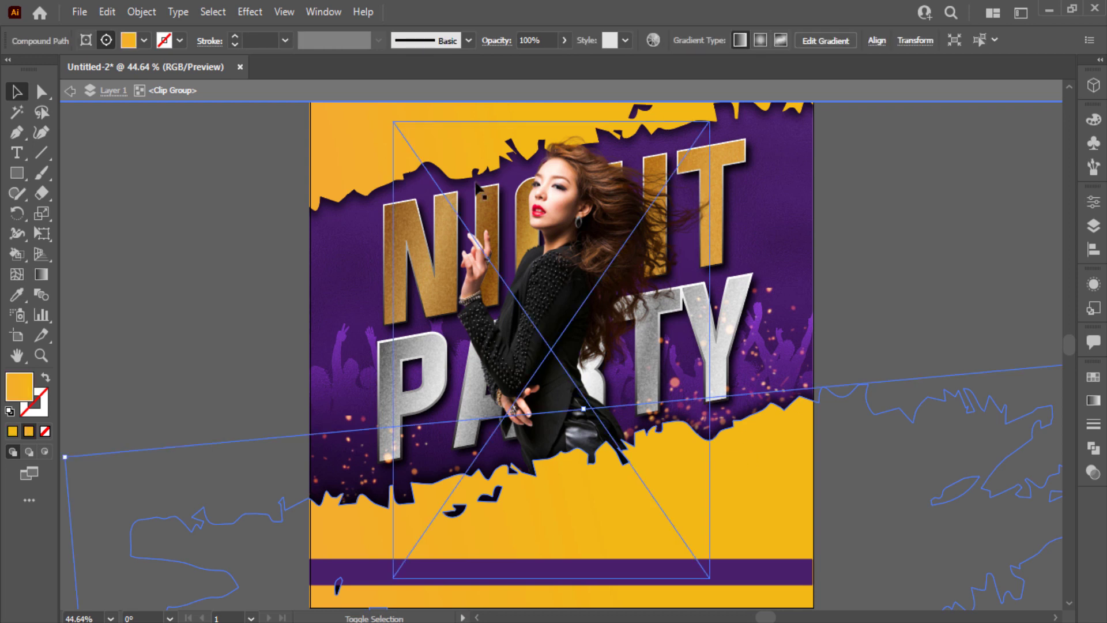
pyautogui.click(354, 154)
pyautogui.click(148, 285)
pyautogui.click(552, 535)
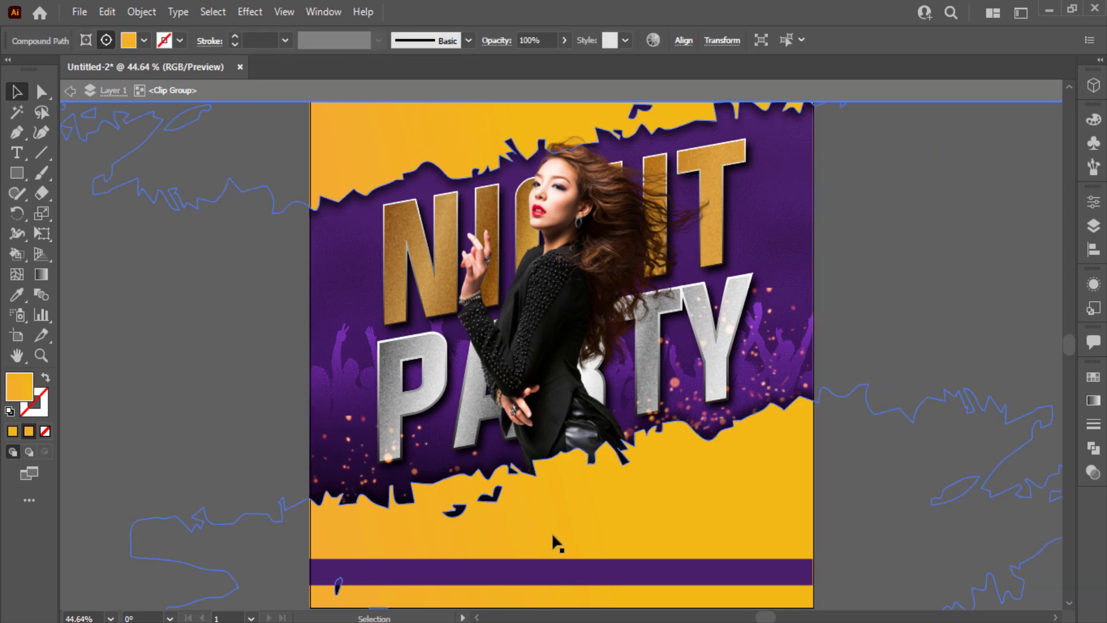
# Fill the selected brush shapes with a dark grey swatch
pyautogui.press('a')
pyautogui.click(144, 40)
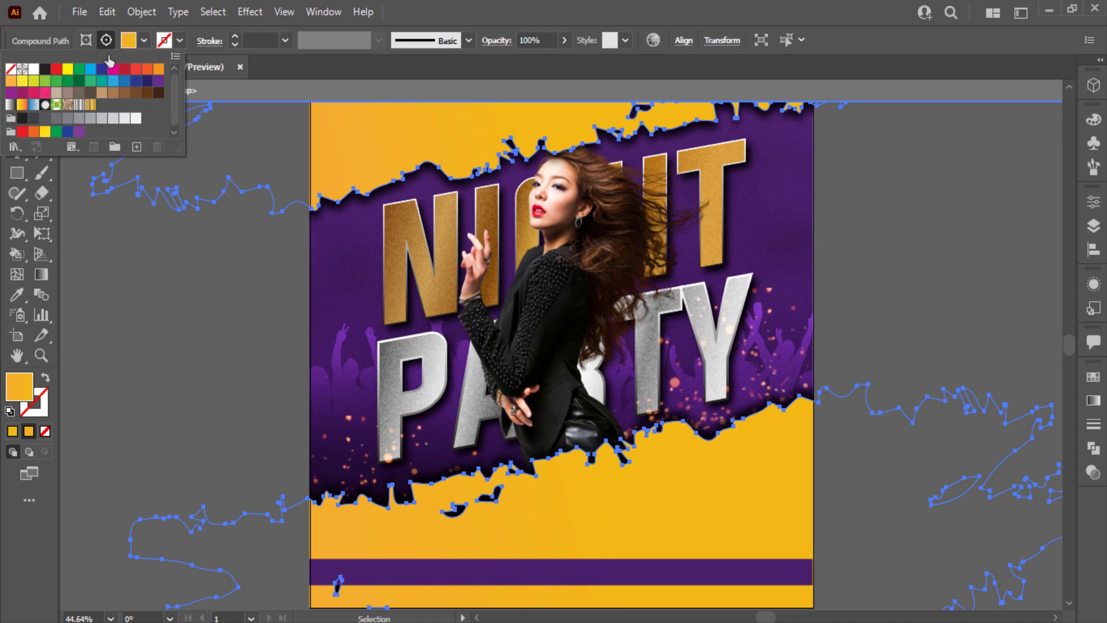
pyautogui.click(45, 69)
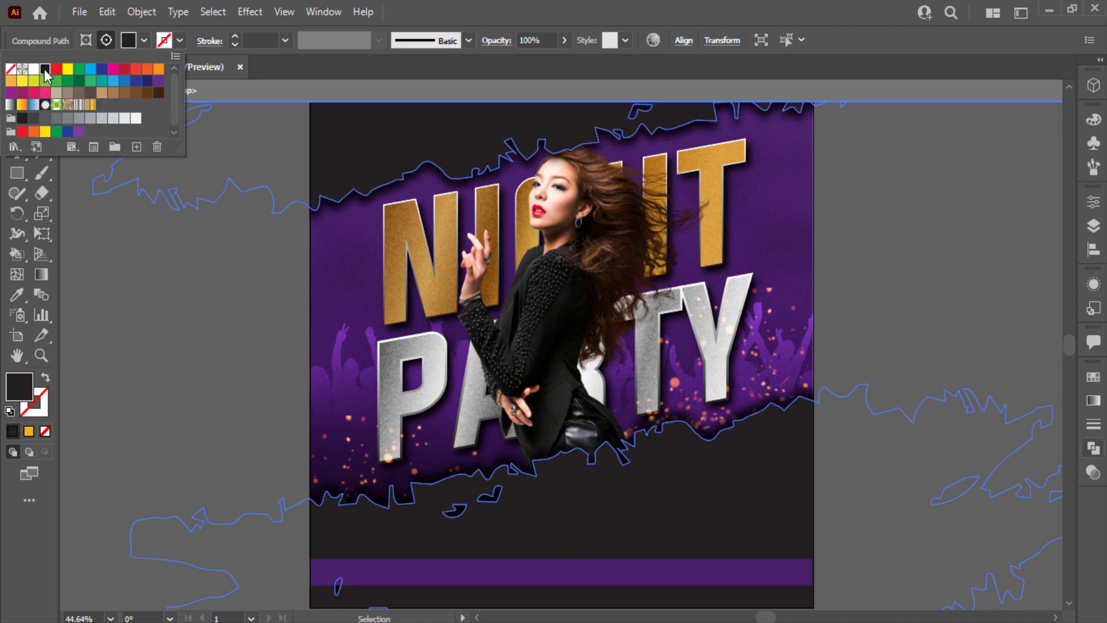
pyautogui.click(45, 119)
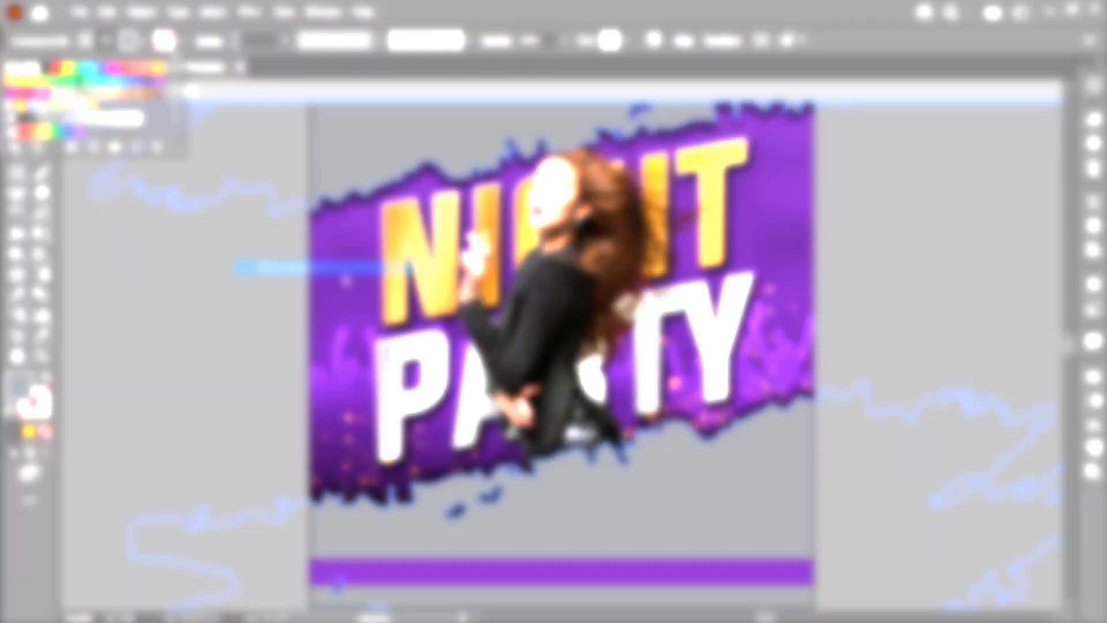
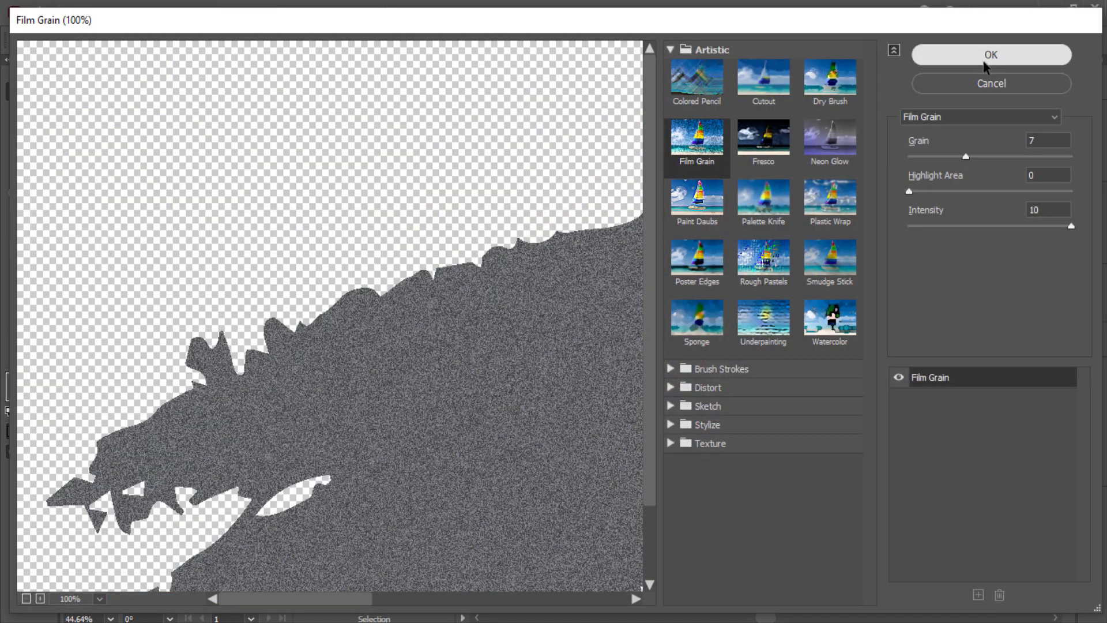
# Apply Film Grain to the orange background, blend it in Overlay mode, and exit the clip group
pyautogui.click(985, 60)
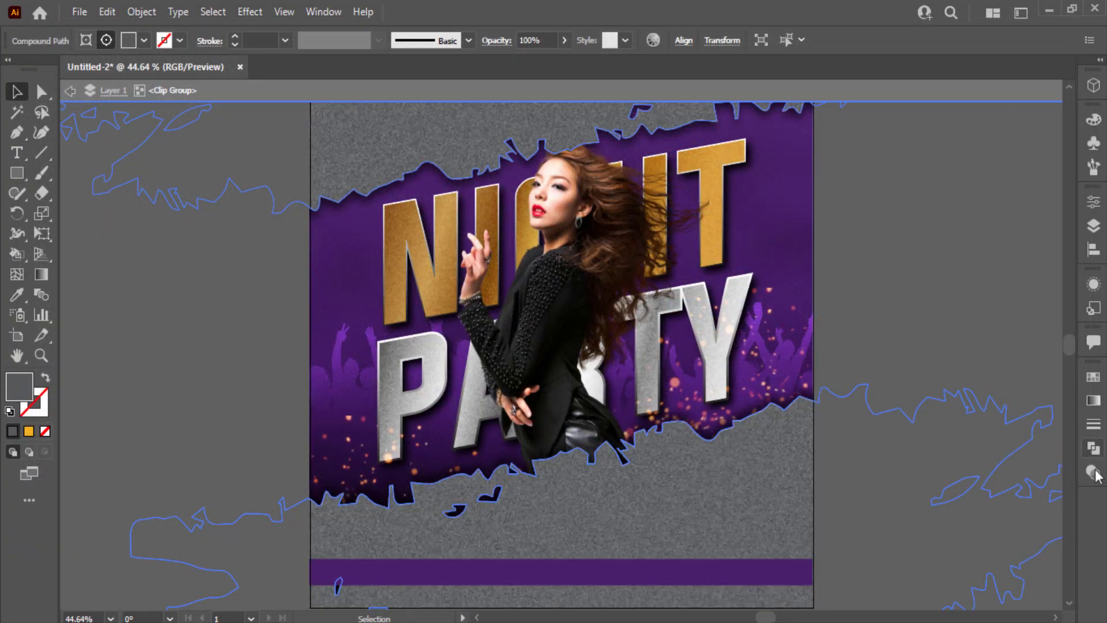
pyautogui.click(1093, 472)
pyautogui.click(940, 400)
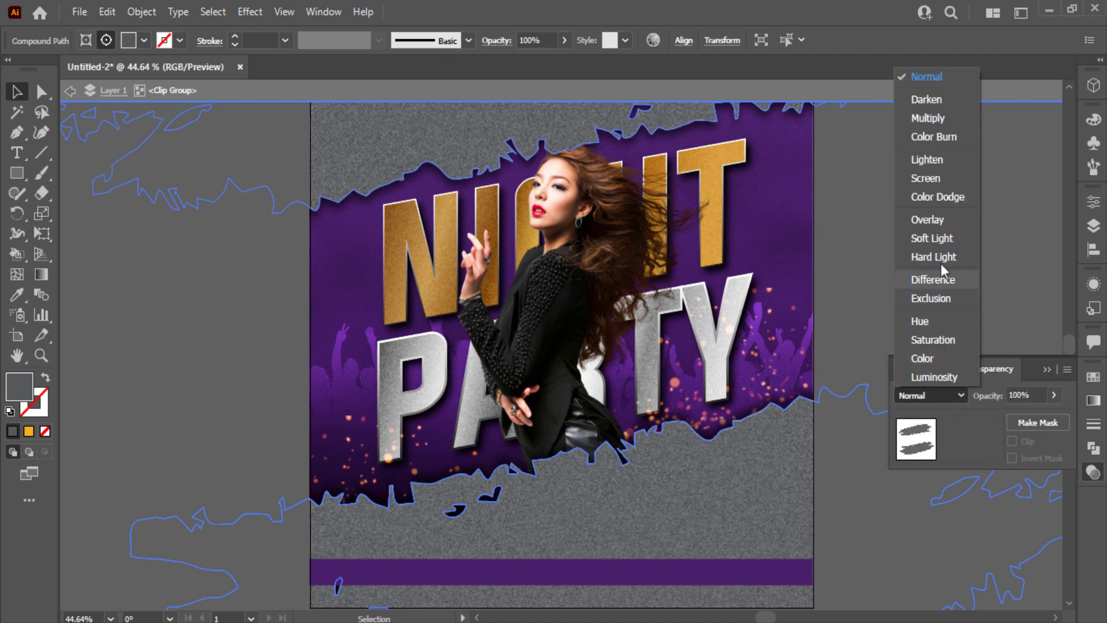
pyautogui.press('Escape')
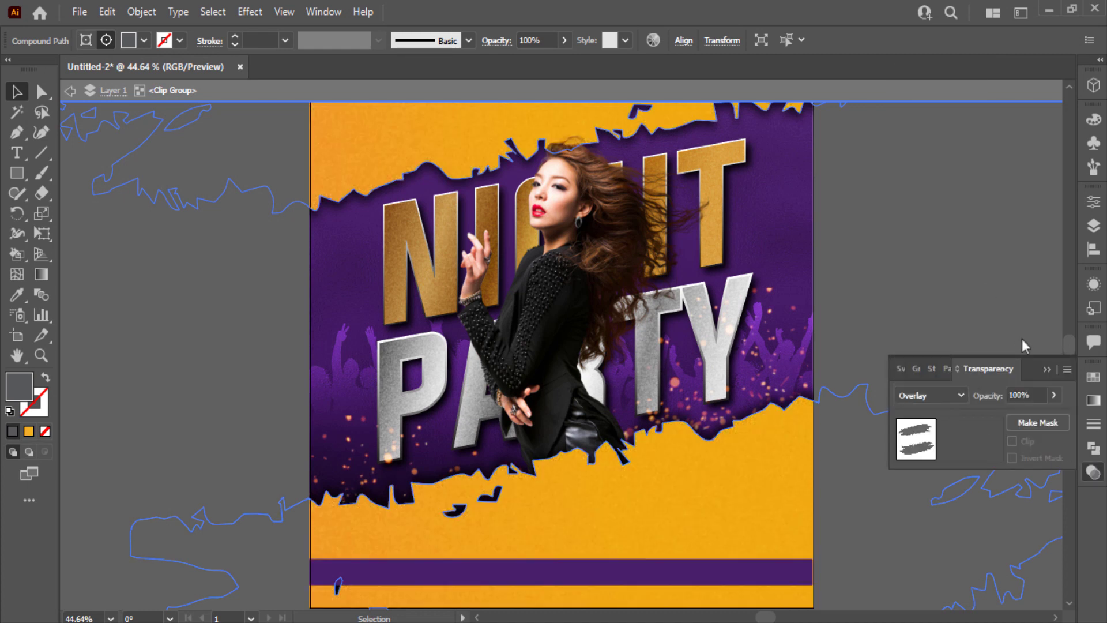
pyautogui.click(1046, 371)
pyautogui.click(919, 310)
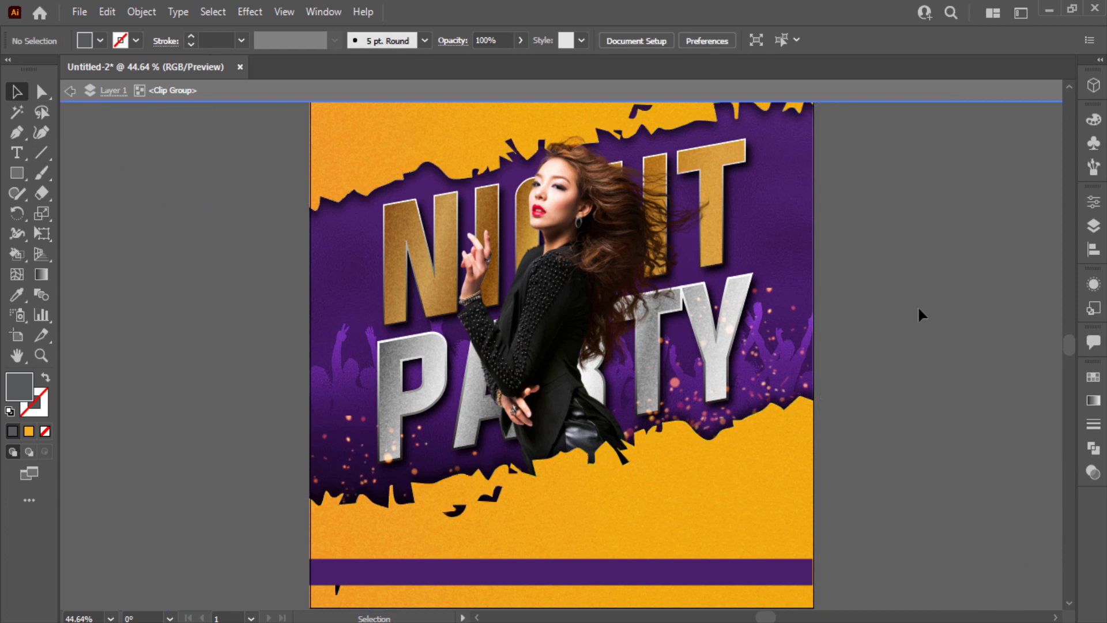
pyautogui.doubleClick(919, 310)
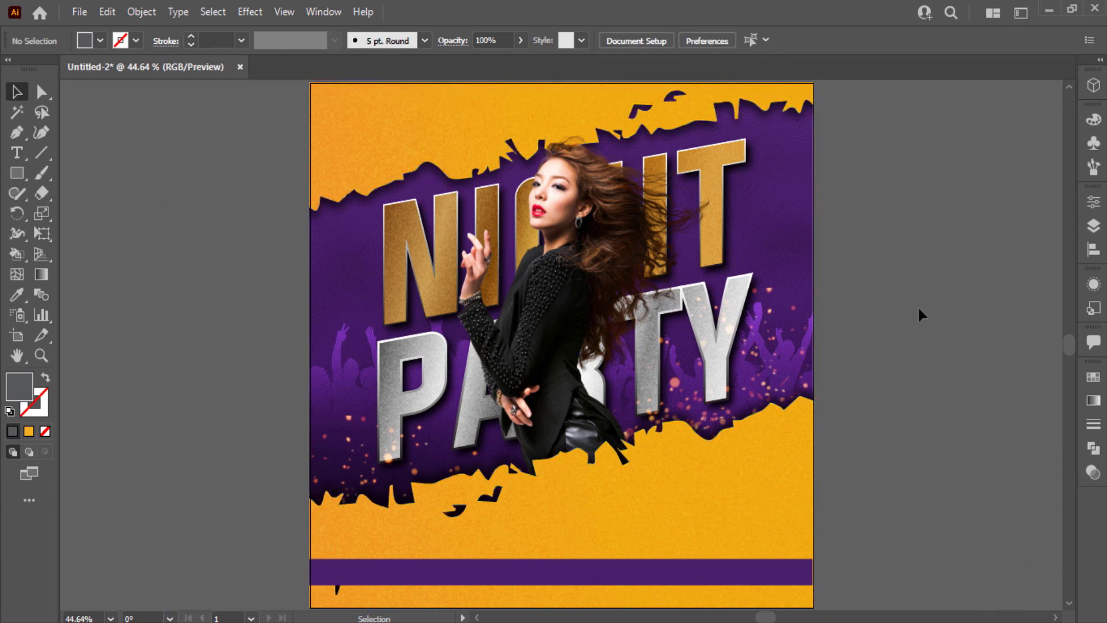
# Create a MUSIC text object beside the artboard
pyautogui.click(16, 153)
pyautogui.click(118, 270)
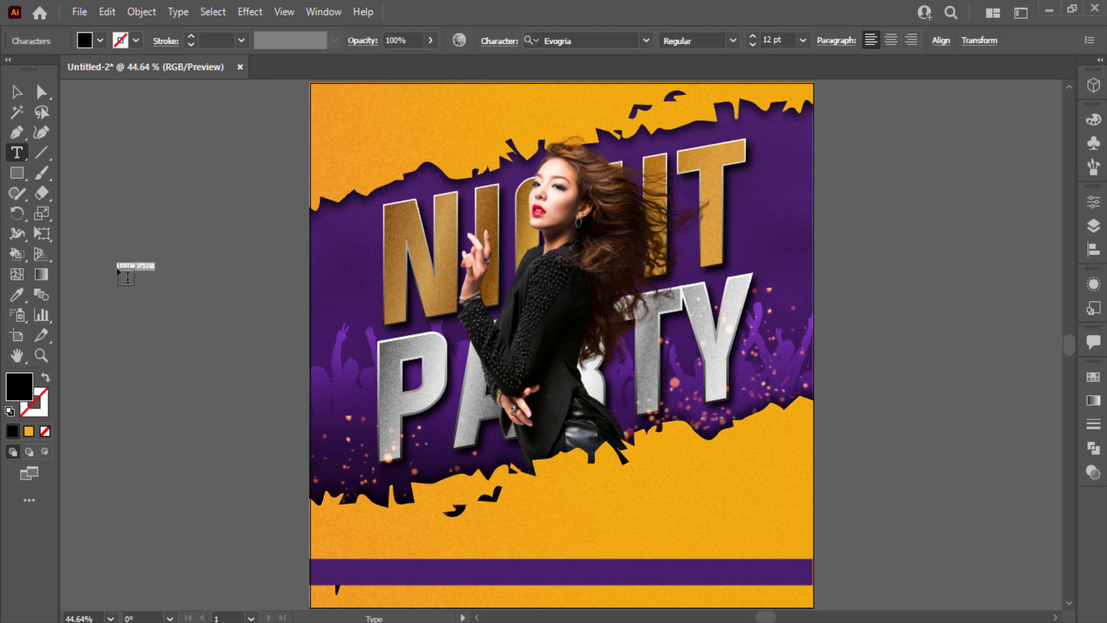
pyautogui.write('M')
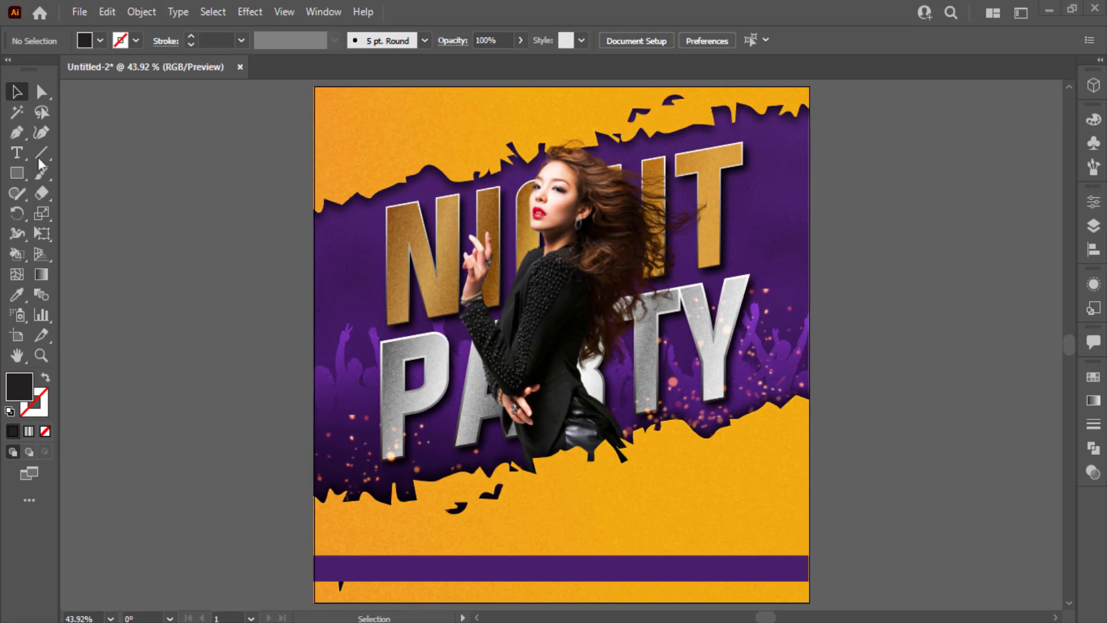
pyautogui.click(14, 153)
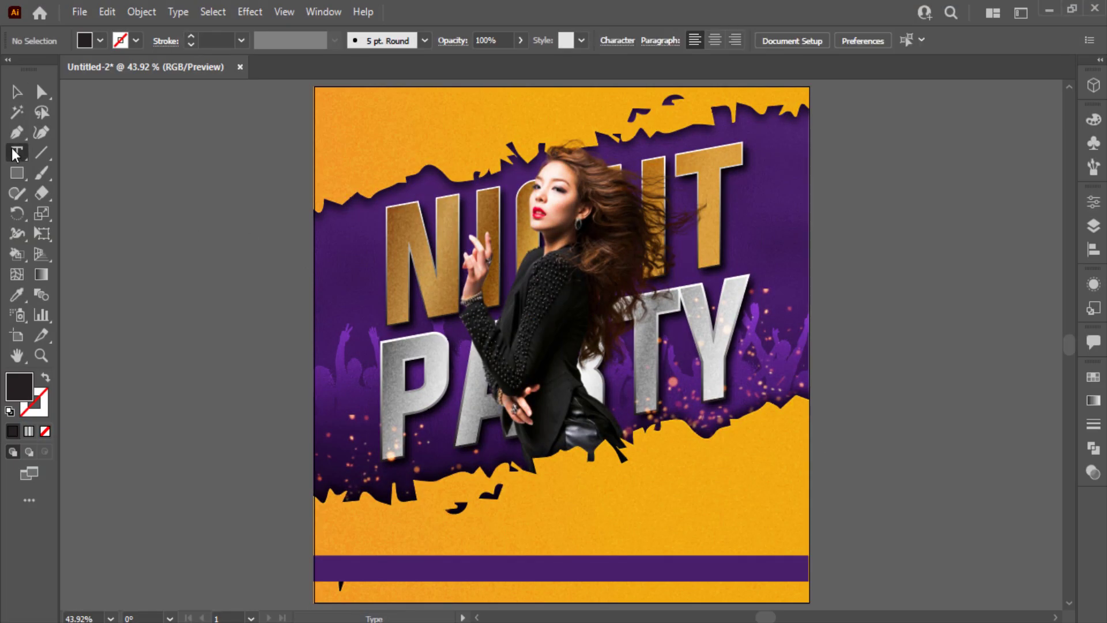
pyautogui.click(114, 229)
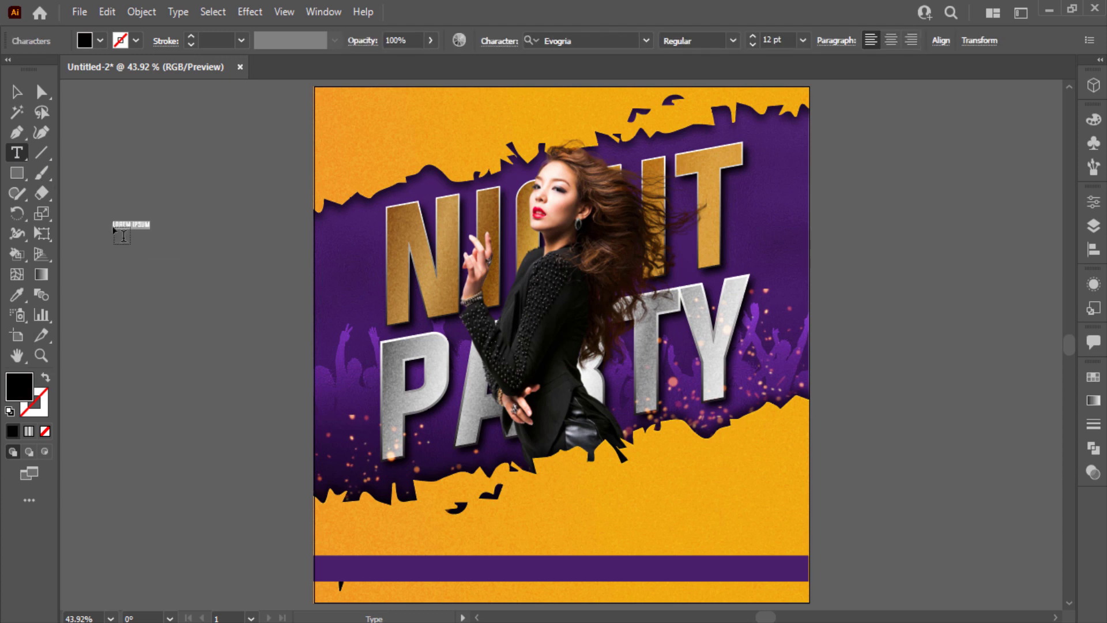
pyautogui.write('MUSIC')
pyautogui.click(14, 92)
# Try the Monoton font on MUSIC and enlarge the text
pyautogui.click(594, 35)
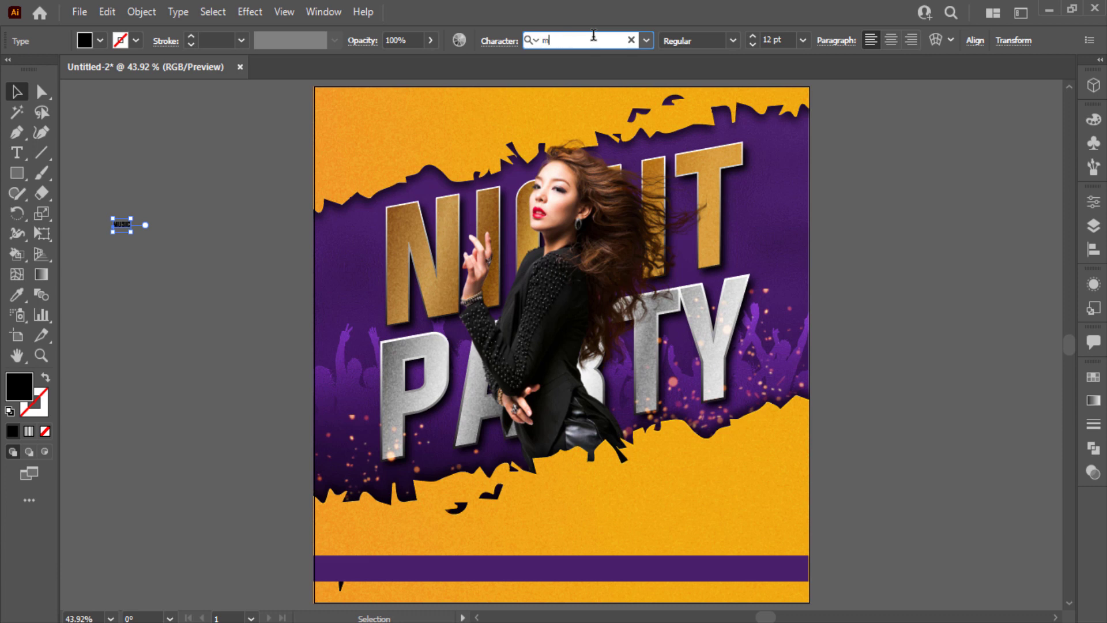
pyautogui.write('on')
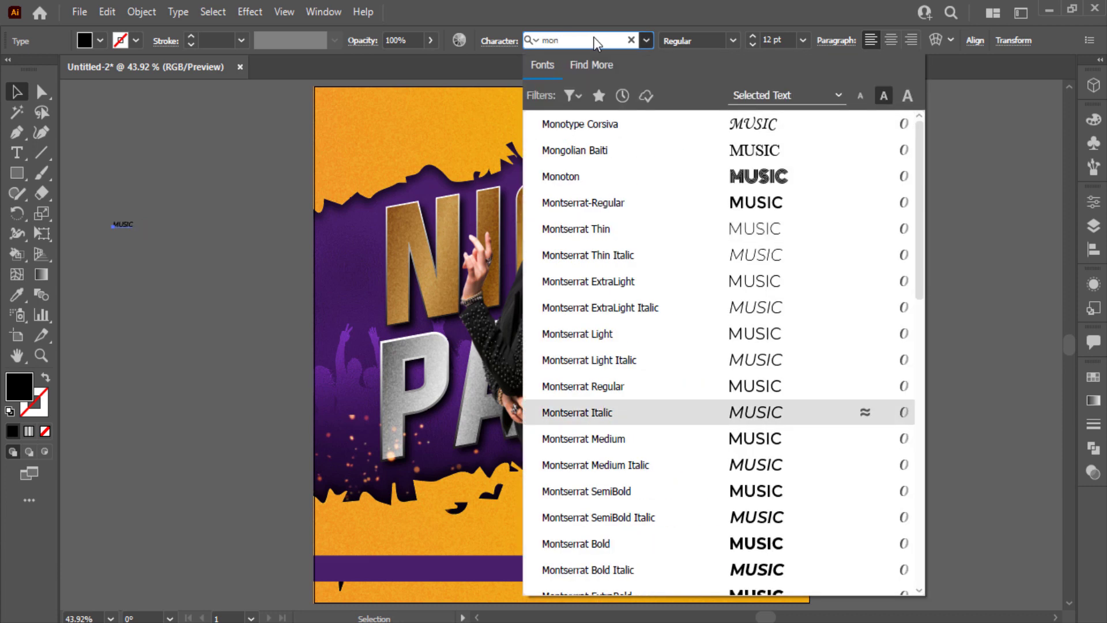
pyautogui.scroll(1, 634, 202)
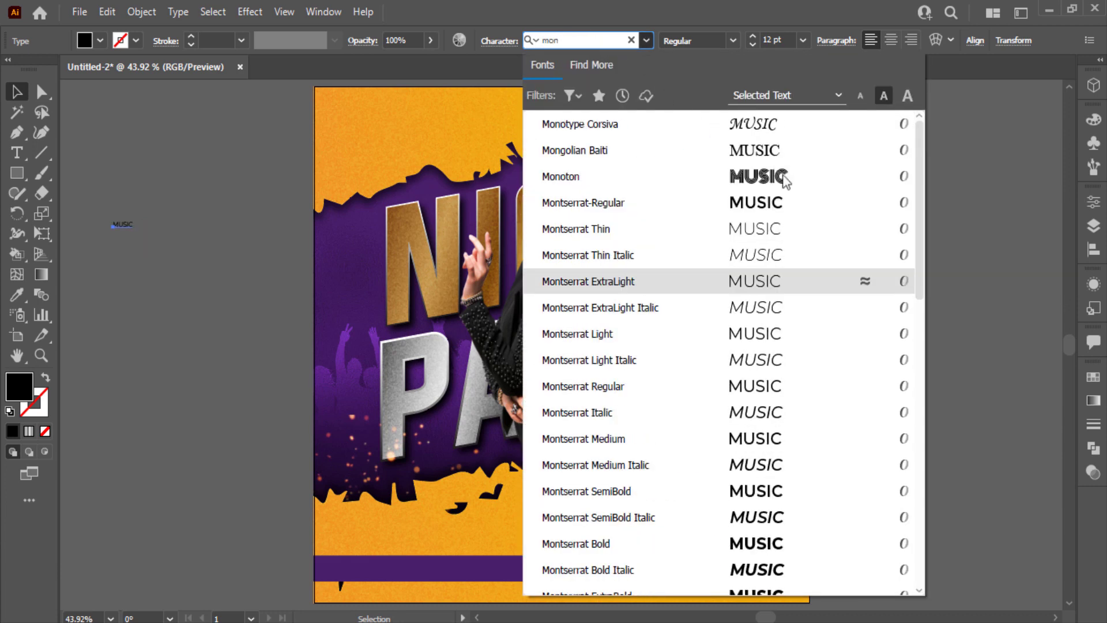
pyautogui.click(634, 176)
pyautogui.moveTo(135, 233); pyautogui.dragTo(248, 288)
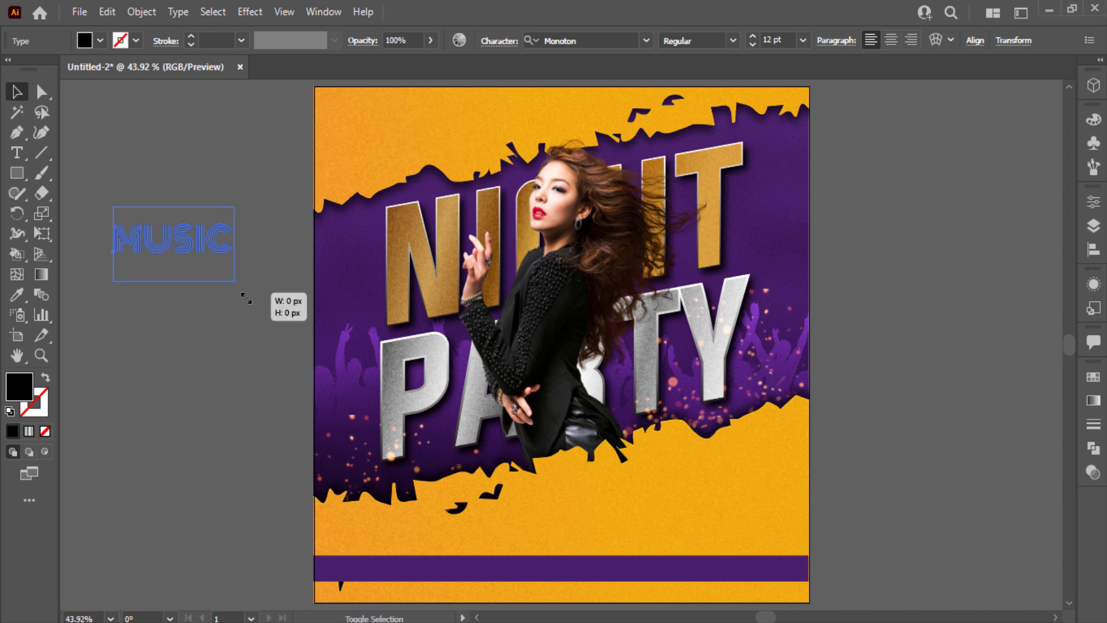
pyautogui.click(223, 316)
pyautogui.click(212, 254)
# Switch MUSIC to Montserrat Black and move it onto the flyer's lower orange area
pyautogui.click(611, 40)
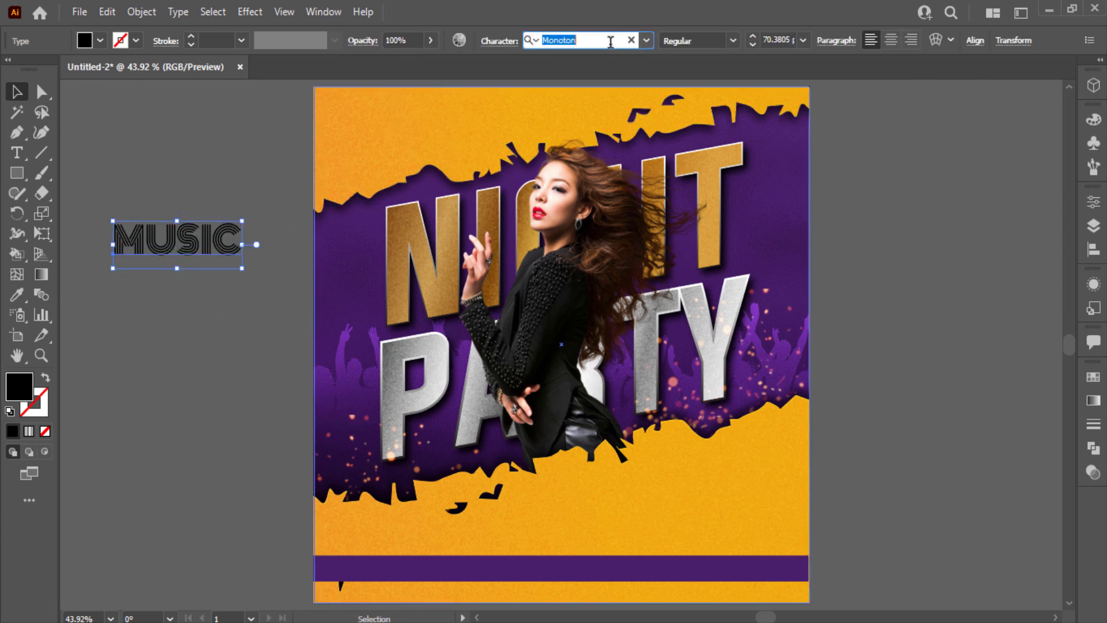
pyautogui.write('mon')
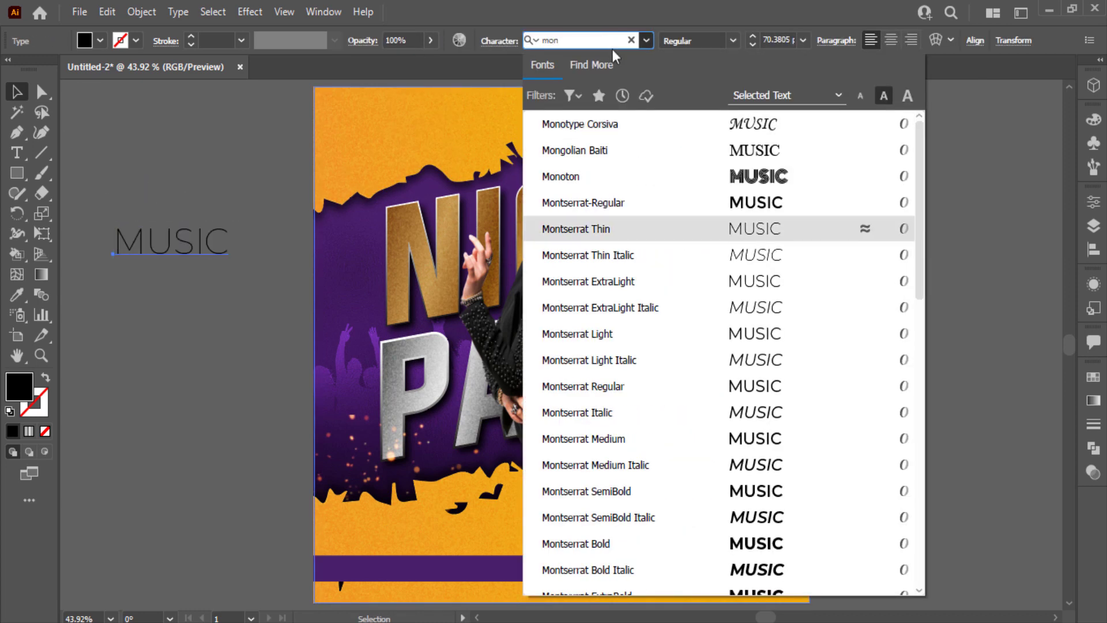
pyautogui.scroll(-1, 785, 570)
pyautogui.click(784, 570)
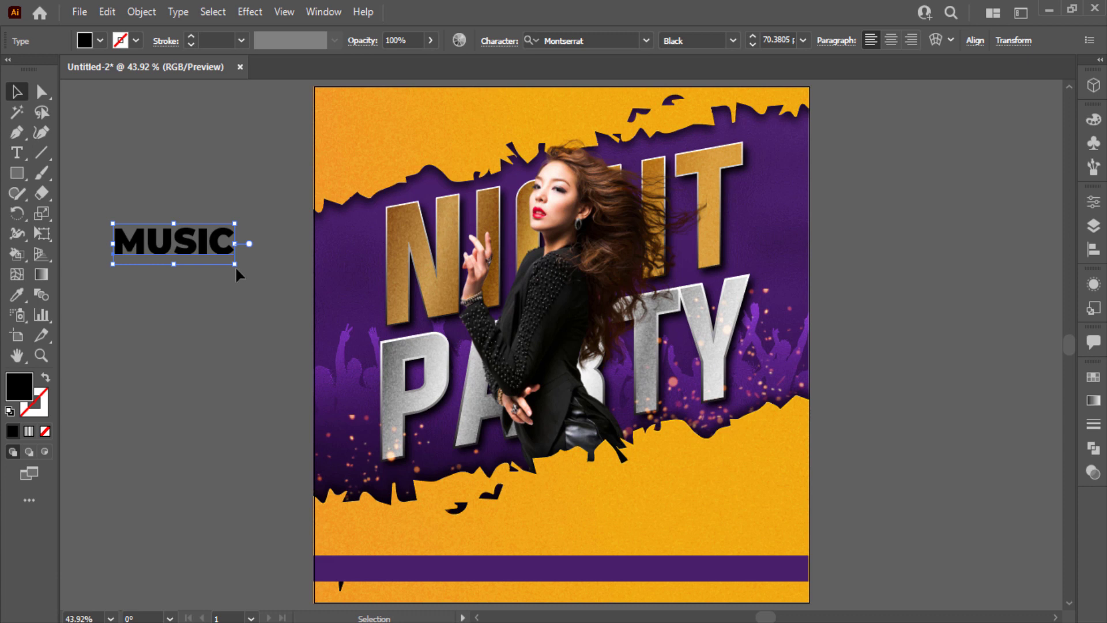
pyautogui.moveTo(209, 255)
pyautogui.mouseDown()
pyautogui.moveTo(586, 500)
pyautogui.moveTo(656, 526)
pyautogui.mouseUp()
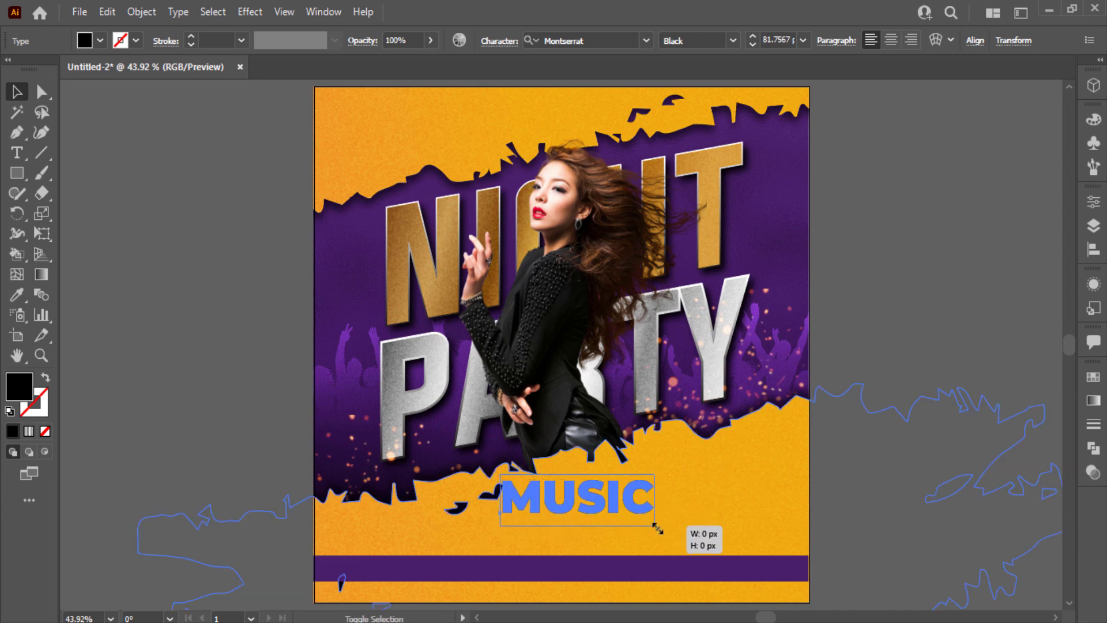
# Enter the background clip group and select the torn-edge background shape
pyautogui.scroll(1, 634, 506)
pyautogui.scroll(1, 634, 506)
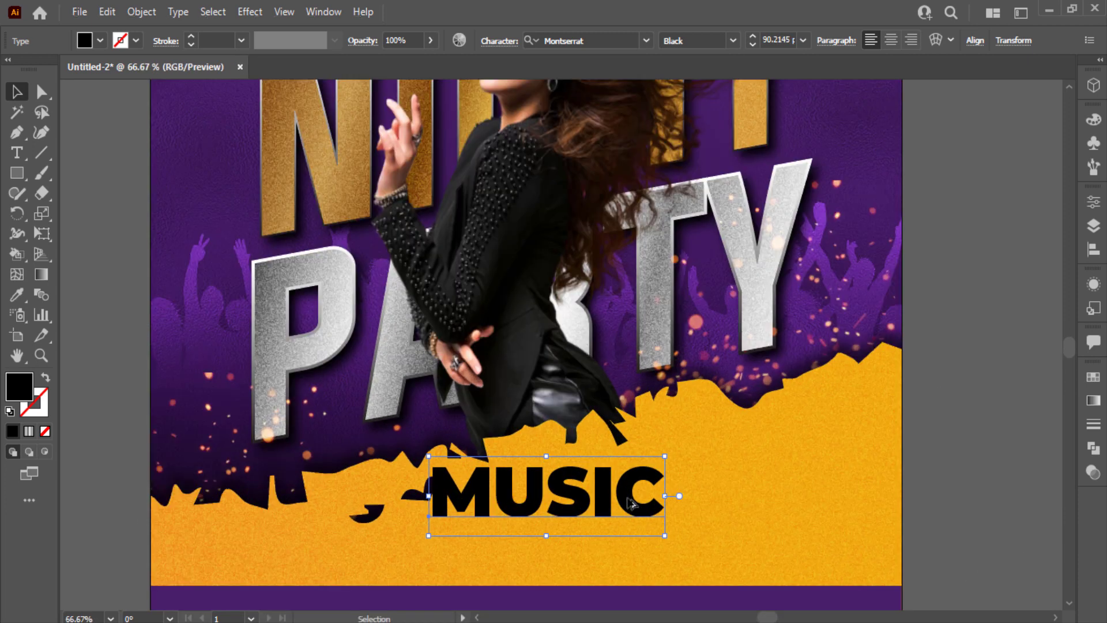
pyautogui.doubleClick(755, 487)
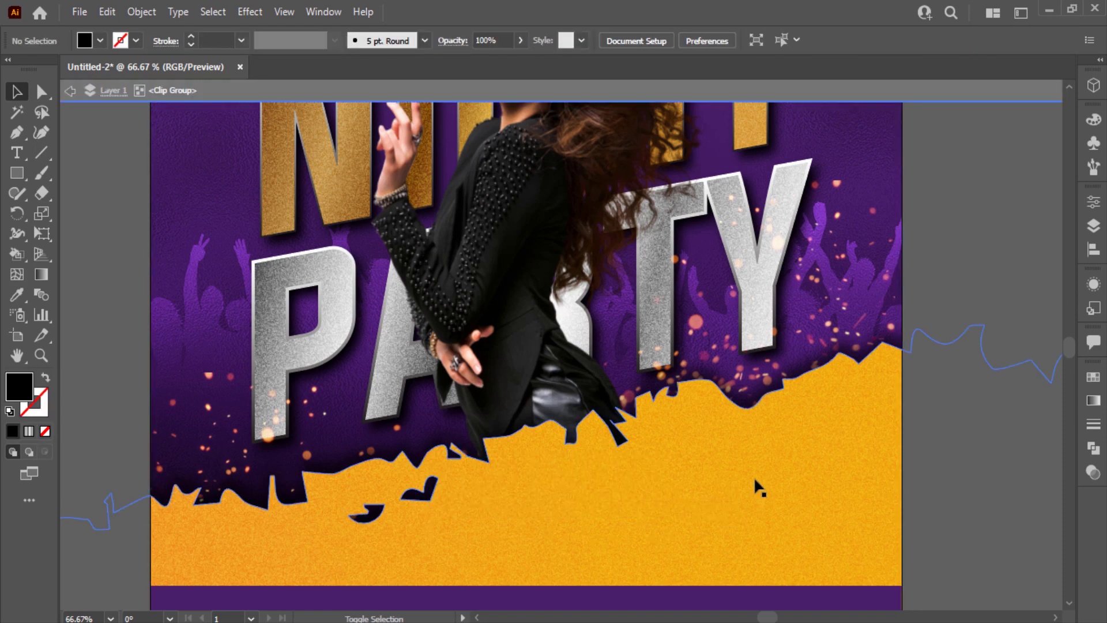
pyautogui.scroll(-5, 756, 486)
pyautogui.scroll(-1, 755, 482)
pyautogui.scroll(-2, 755, 482)
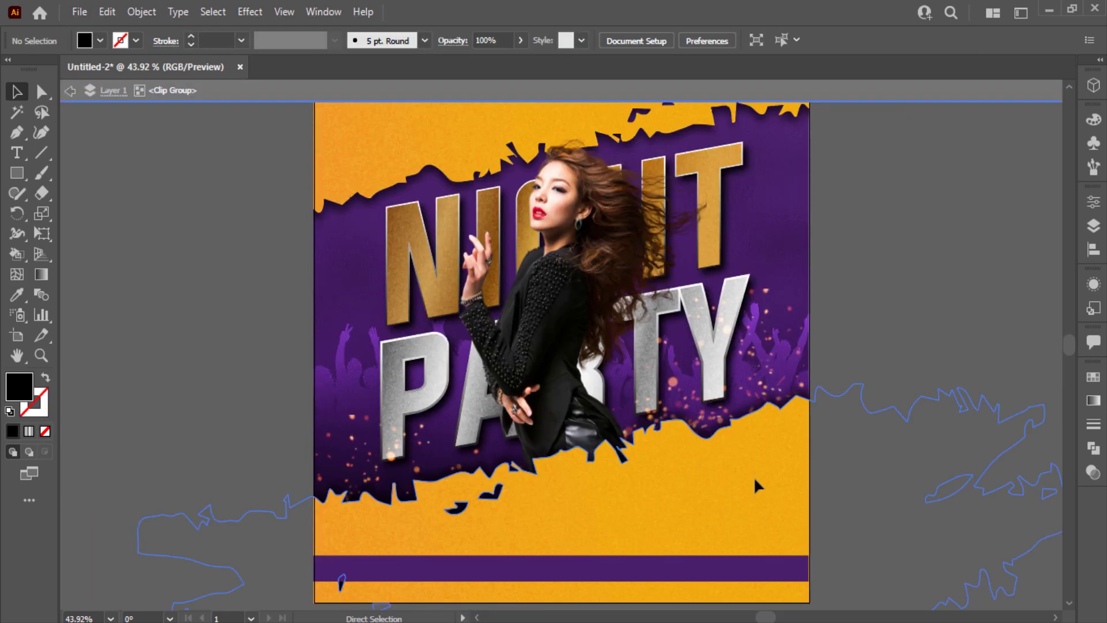
pyautogui.click(753, 476)
pyautogui.click(971, 348)
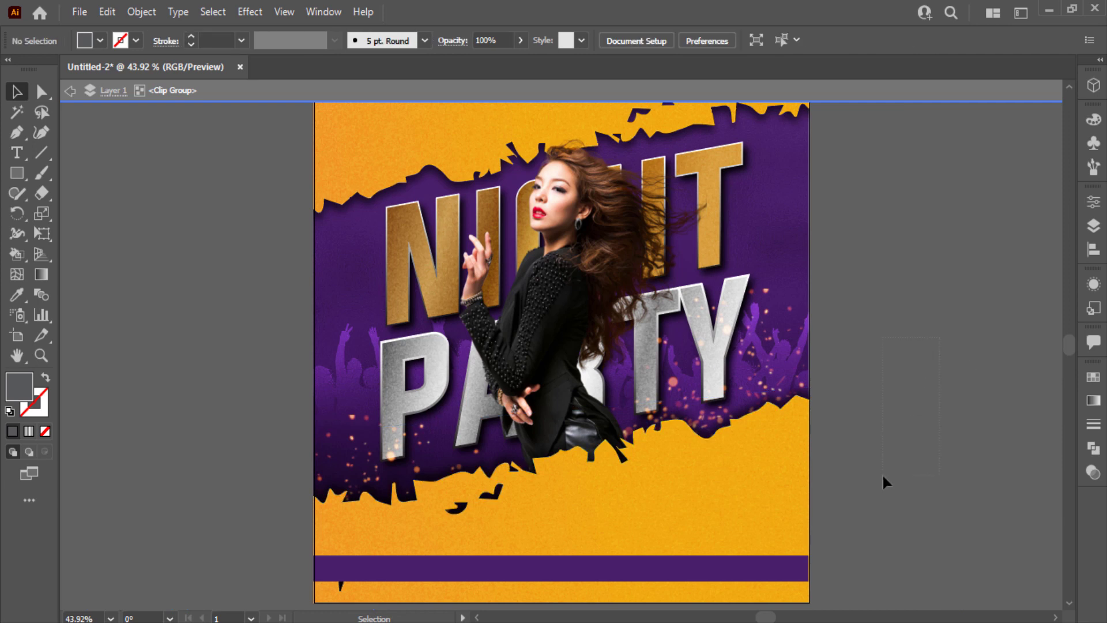
pyautogui.click(883, 477)
# Rotate the torn-edge shape about 1.6° and exit the clip group
pyautogui.scroll(3, 885, 456)
pyautogui.scroll(4, 891, 404)
pyautogui.scroll(-3, 832, 208)
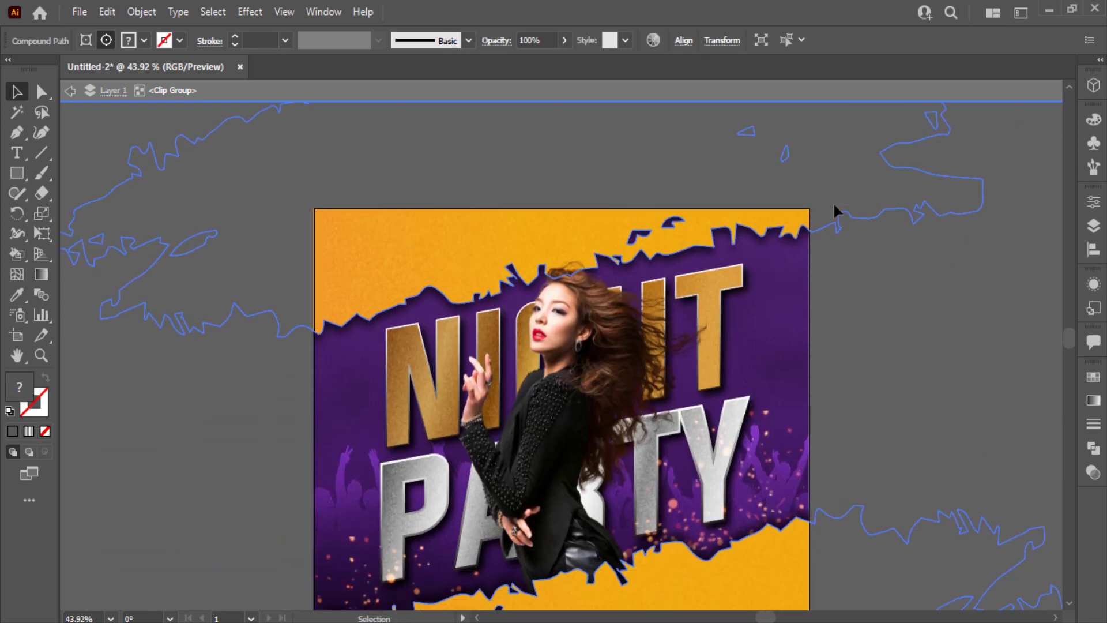
pyautogui.scroll(-2, 874, 289)
pyautogui.keyDown('alt'); pyautogui.scroll(-1, 873, 285); pyautogui.keyUp('alt')
pyautogui.scroll(-1, 951, 332)
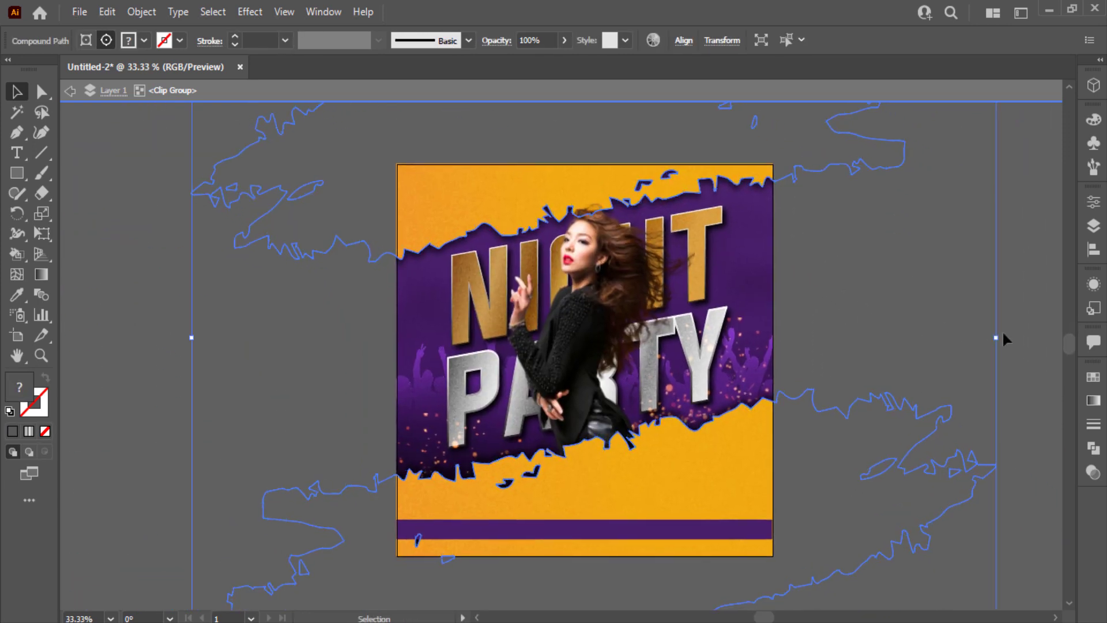
pyautogui.moveTo(1004, 333); pyautogui.dragTo(1008, 352)
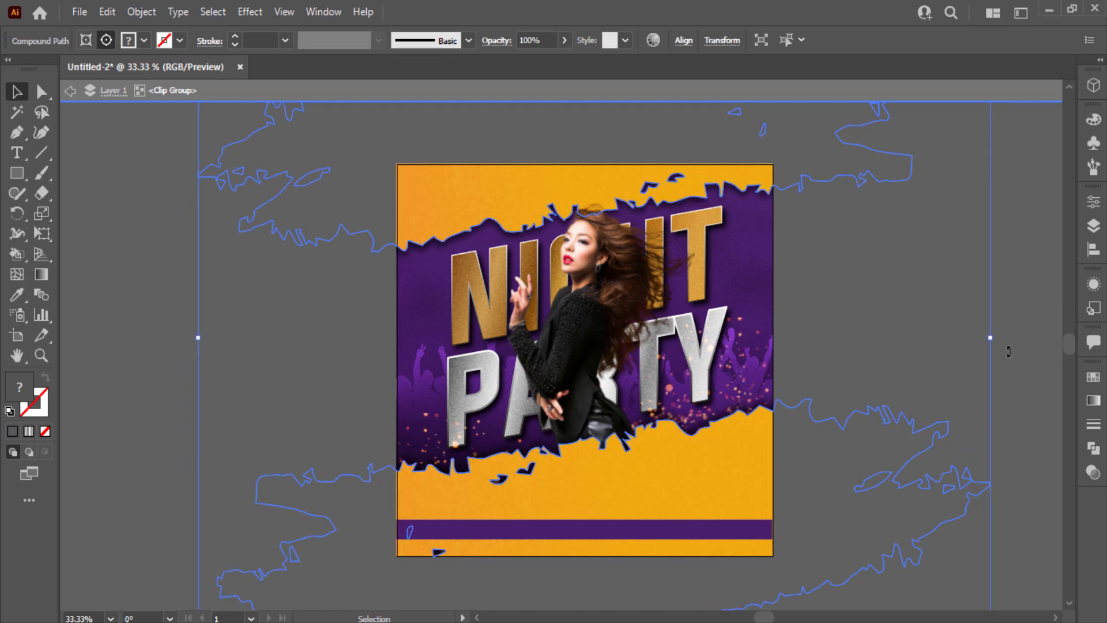
pyautogui.doubleClick(956, 350)
# Shift MUSIC slightly left and enlarge it to about 98.87 pt
pyautogui.scroll(1, 802, 415)
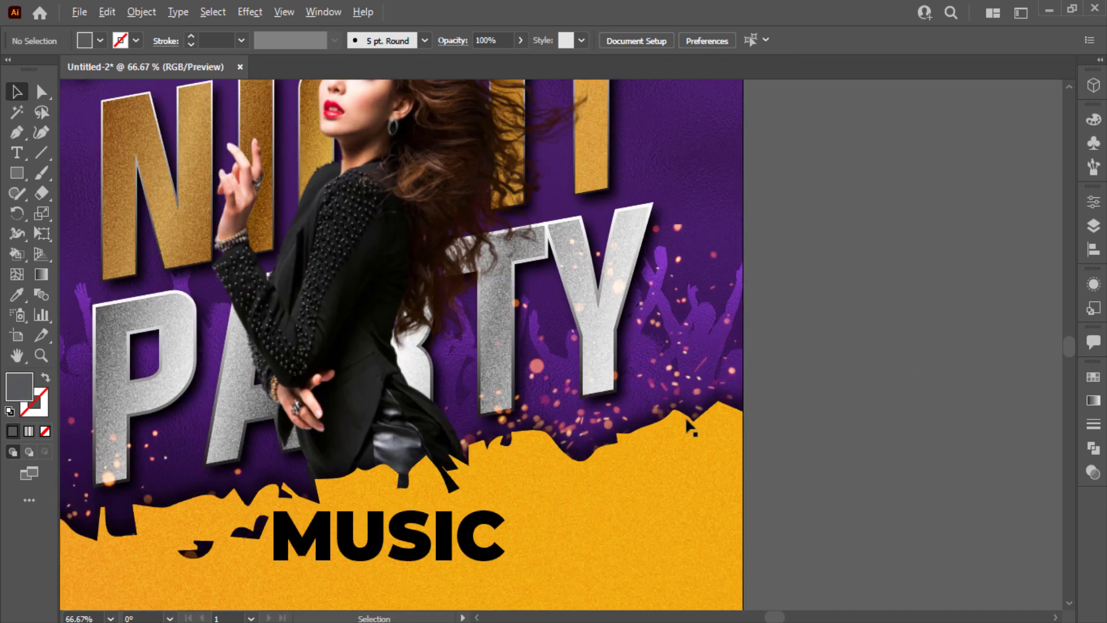
pyautogui.moveTo(624, 278); pyautogui.dragTo(797, 368)
pyautogui.click(628, 450)
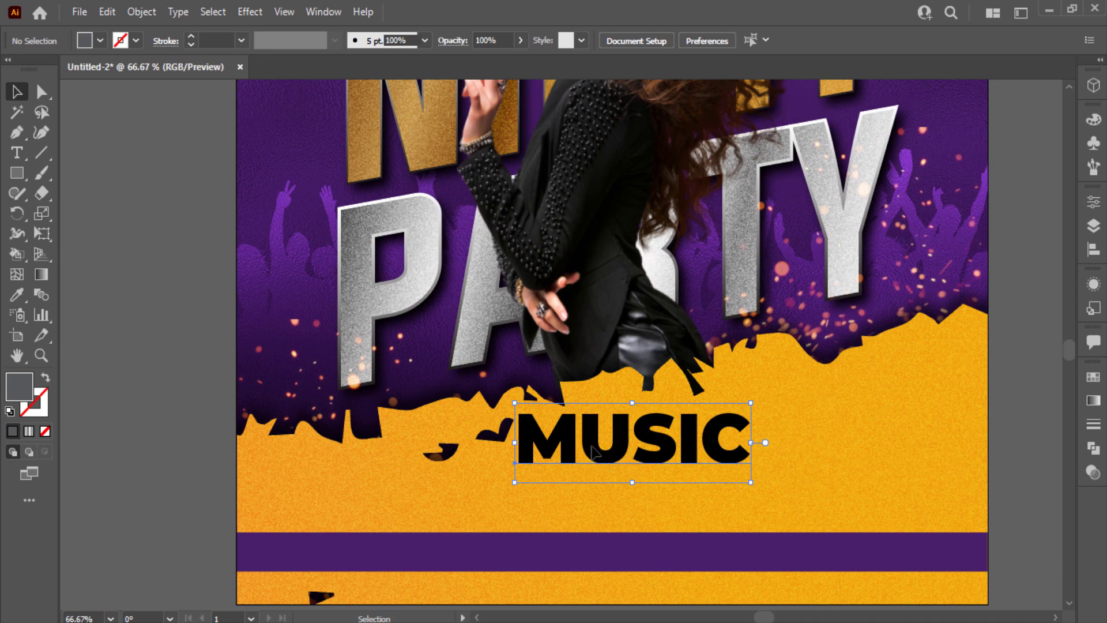
pyautogui.moveTo(597, 453); pyautogui.dragTo(566, 453)
pyautogui.moveTo(728, 489); pyautogui.dragTo(744, 495)
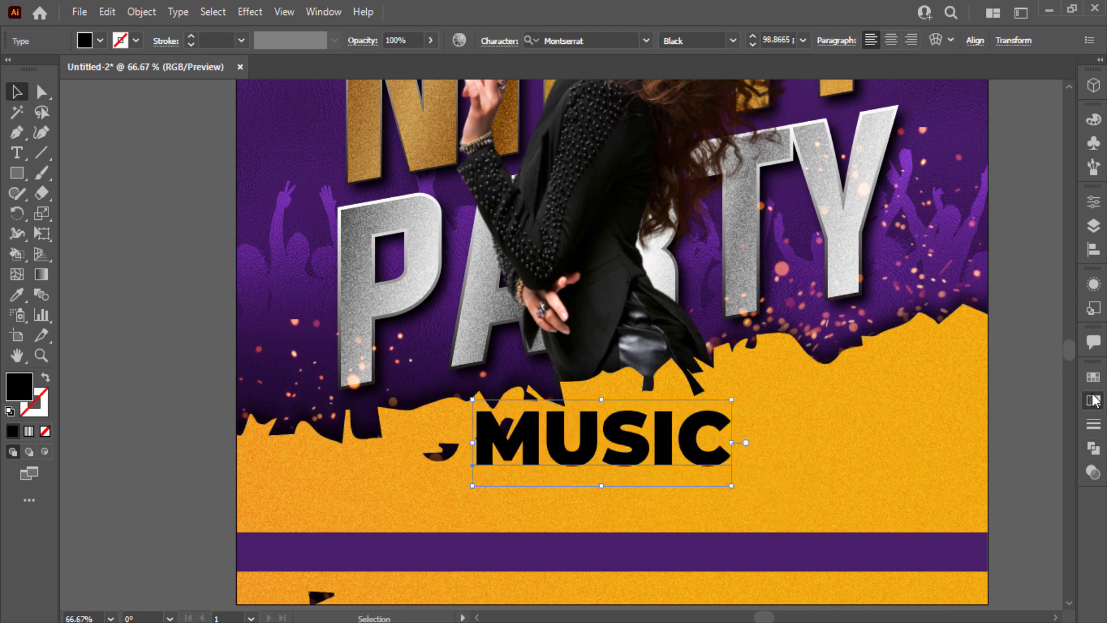
pyautogui.click(1092, 401)
# Convert MUSIC to outlines and fill it with the White, Black gradient
pyautogui.rightClick(647, 420)
pyautogui.click(693, 185)
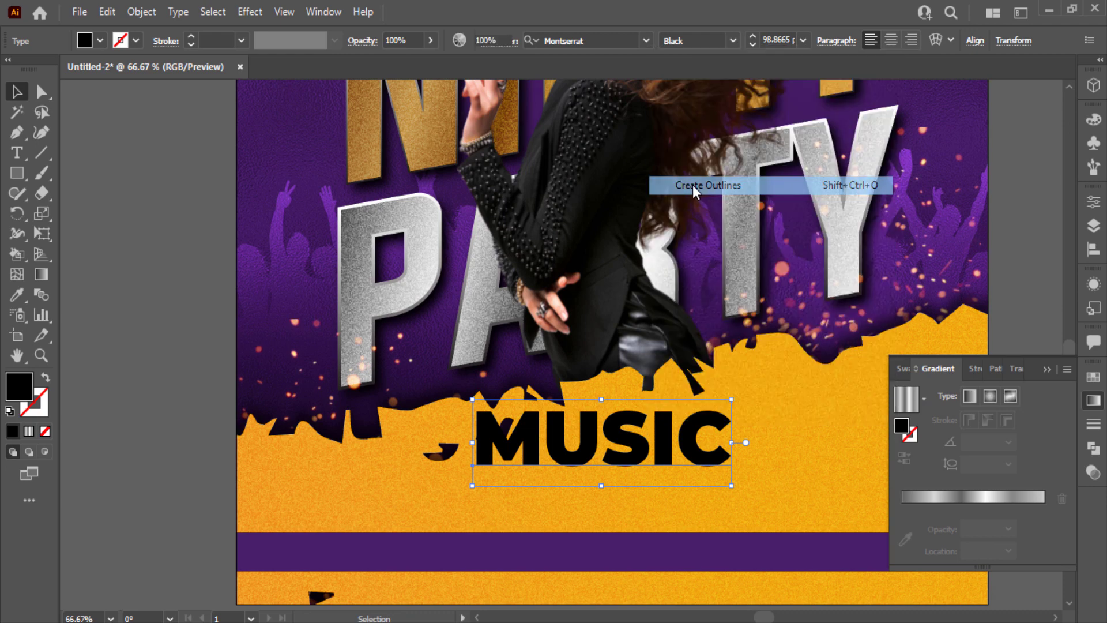
pyautogui.click(924, 399)
pyautogui.scroll(2, 854, 431)
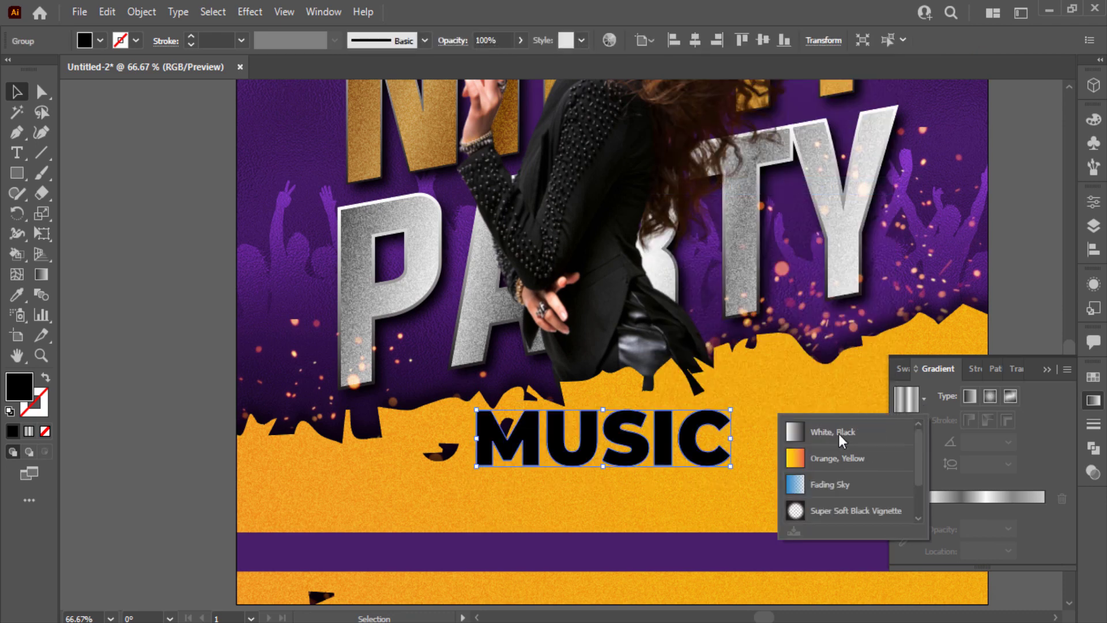
pyautogui.click(795, 432)
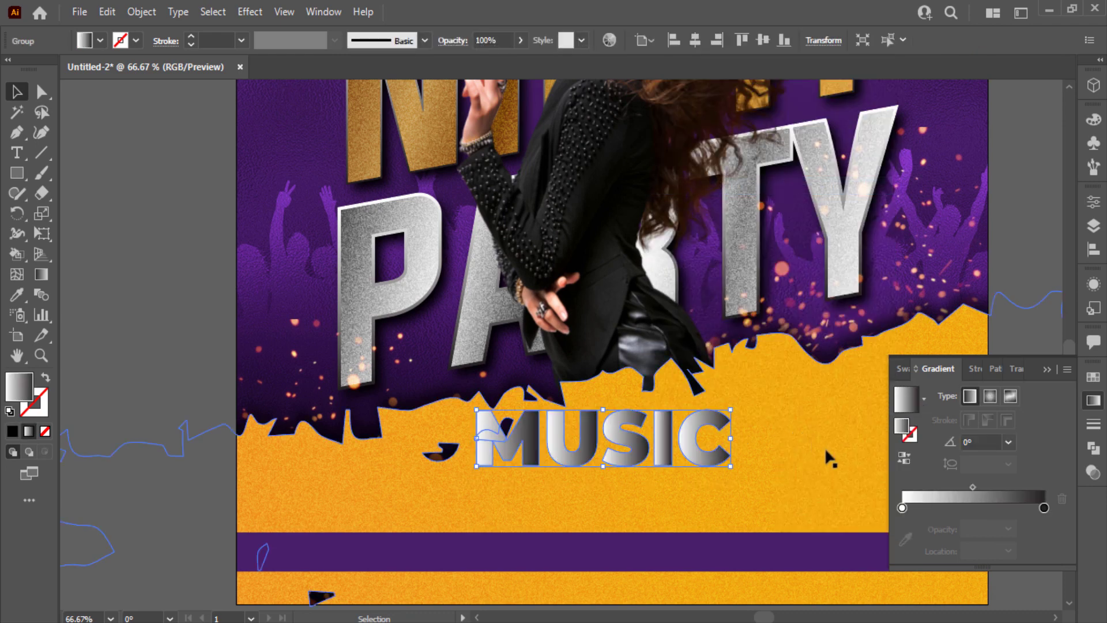
# Eyedrop the purple swatch into the left gradient stop and dark purple into the right
pyautogui.click(902, 508)
pyautogui.hotkey('ctrl', '-')
pyautogui.hotkey('ctrl', '-')
pyautogui.hotkey('ctrl', '-')
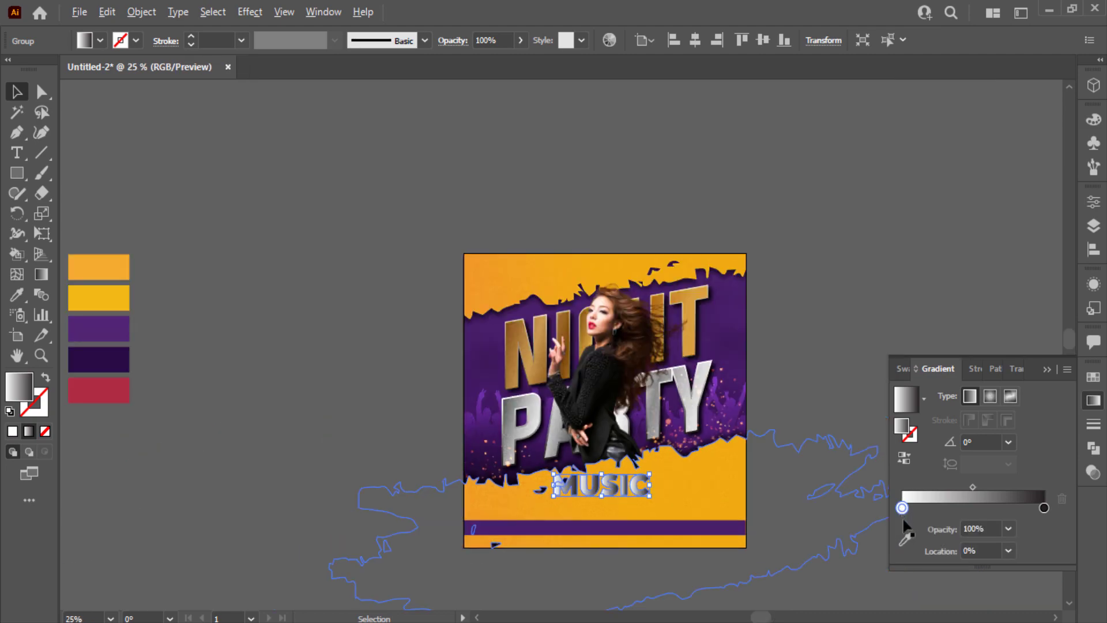
pyautogui.hotkey('ctrl', '-')
pyautogui.click(905, 539)
pyautogui.click(287, 388)
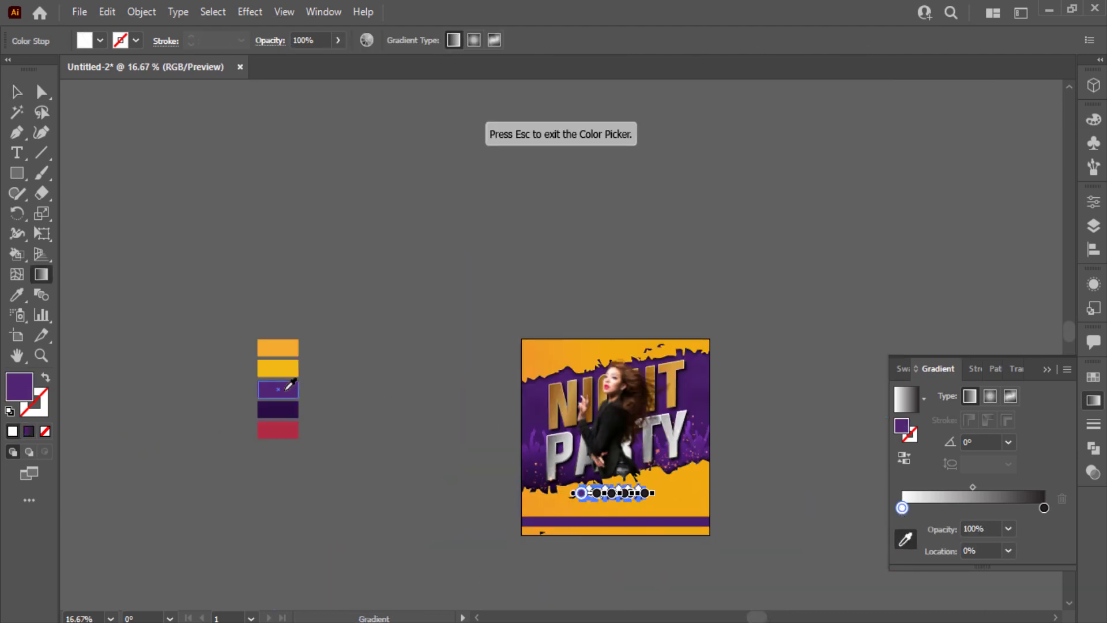
pyautogui.click(1044, 507)
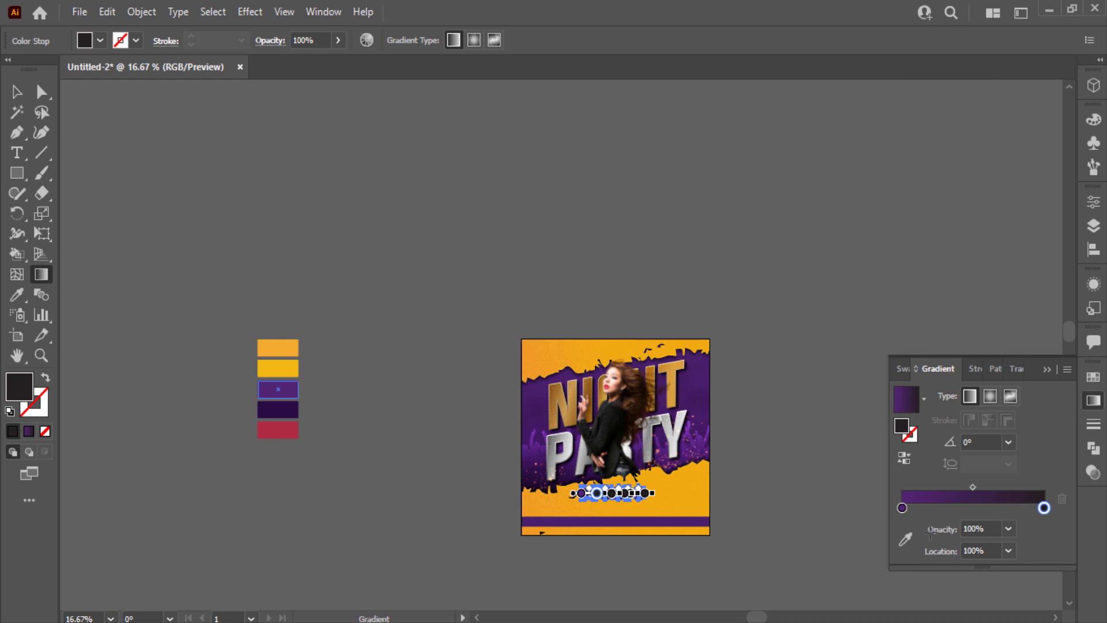
pyautogui.click(906, 539)
pyautogui.click(278, 409)
# Drag the gradient vertically across MUSIC so it runs top to bottom at -90°
pyautogui.hotkey('ctrl', '+')
pyautogui.hotkey('ctrl', '+')
pyautogui.hotkey('ctrl', '+')
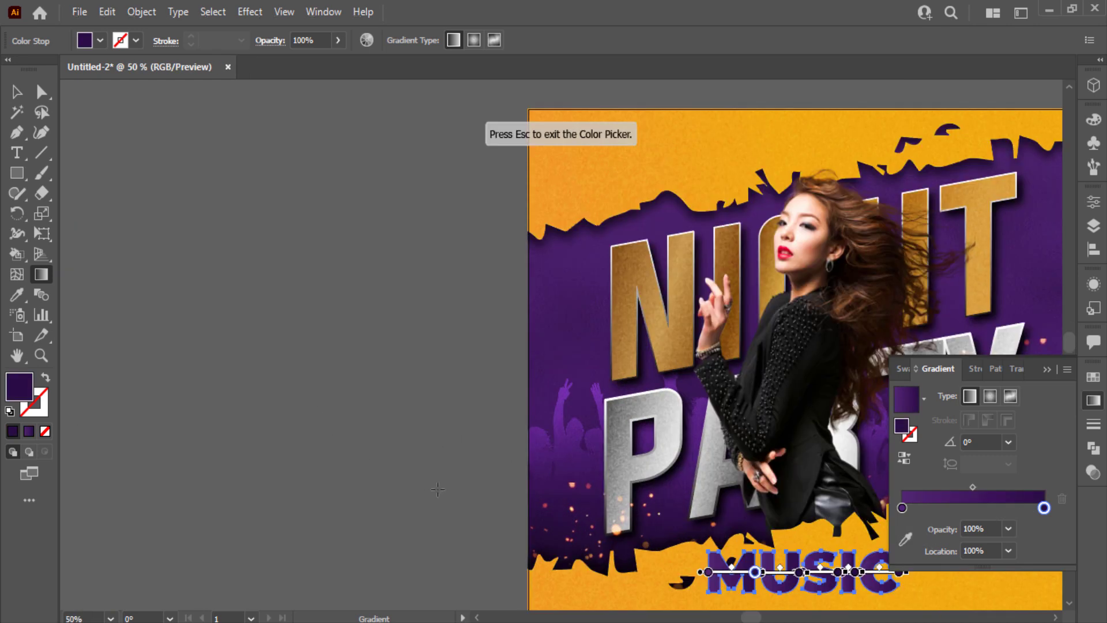
pyautogui.hotkey('ctrl', '+')
pyautogui.hotkey('ctrl', '+')
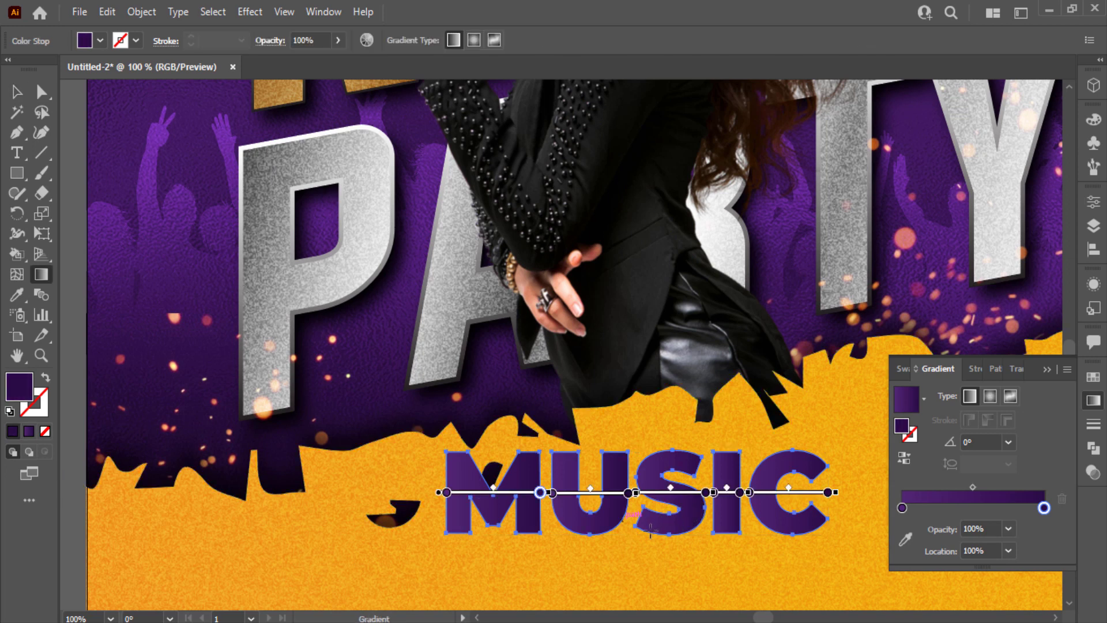
pyautogui.moveTo(650, 529); pyautogui.dragTo(655, 462)
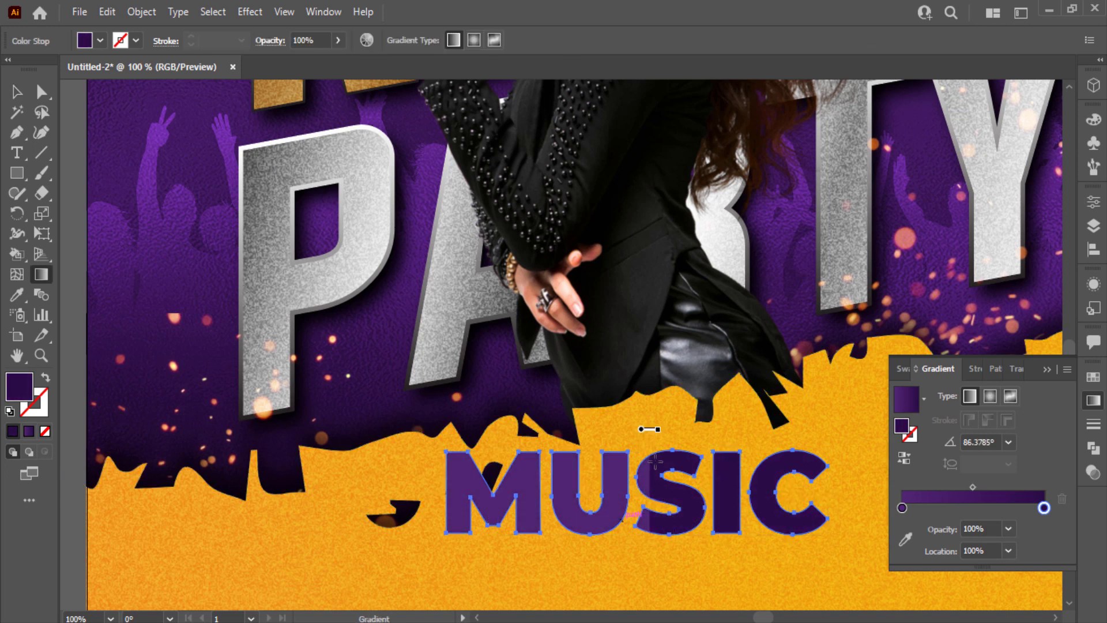
pyautogui.moveTo(649, 421); pyautogui.dragTo(650, 502)
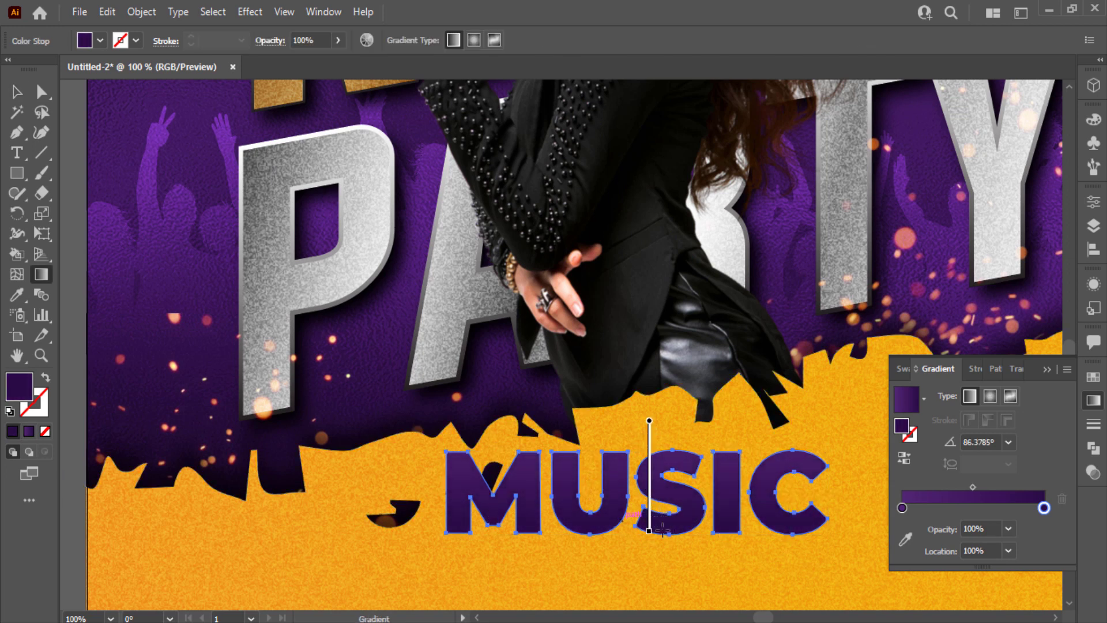
pyautogui.moveTo(664, 540); pyautogui.dragTo(649, 546)
pyautogui.press('v')
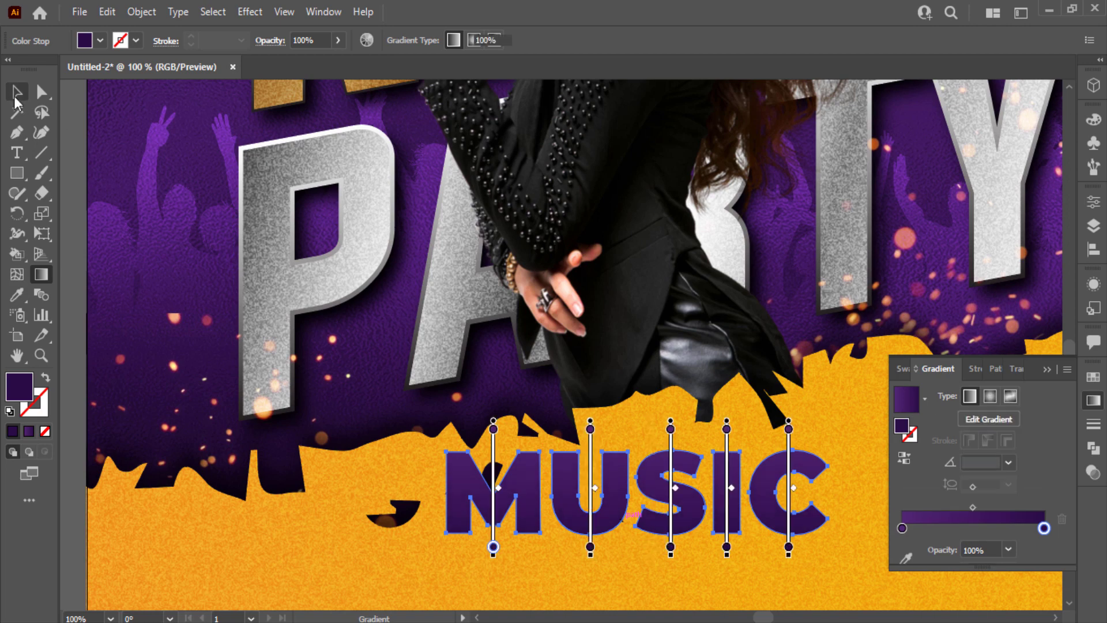
pyautogui.hotkey('ctrl', '-')
pyautogui.click(131, 387)
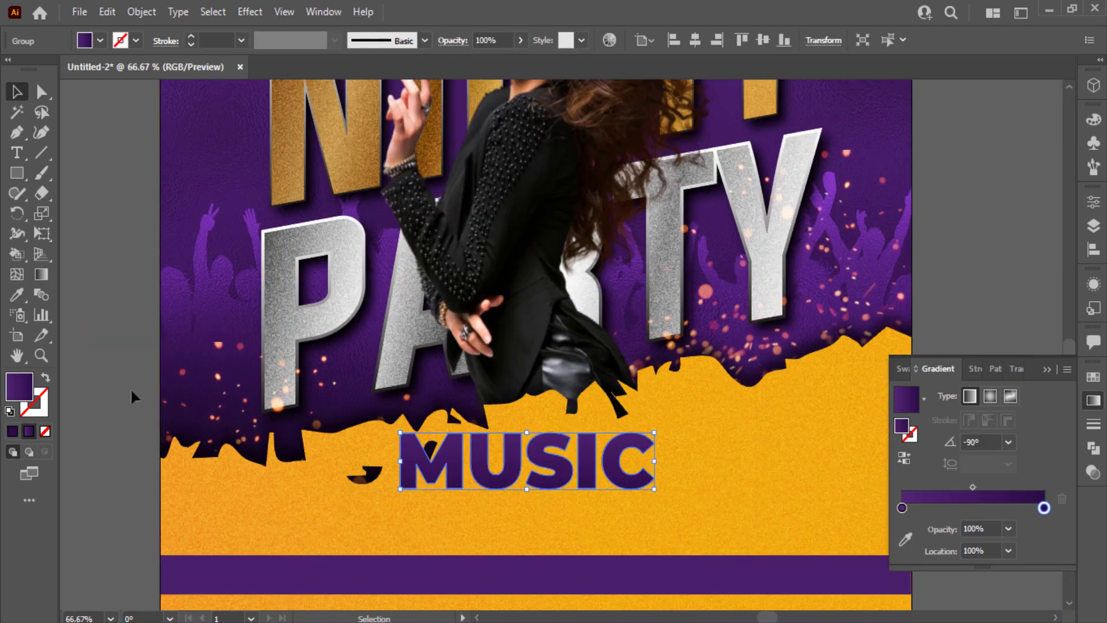
# Center MUSIC horizontally on the flyer
pyautogui.click(590, 477)
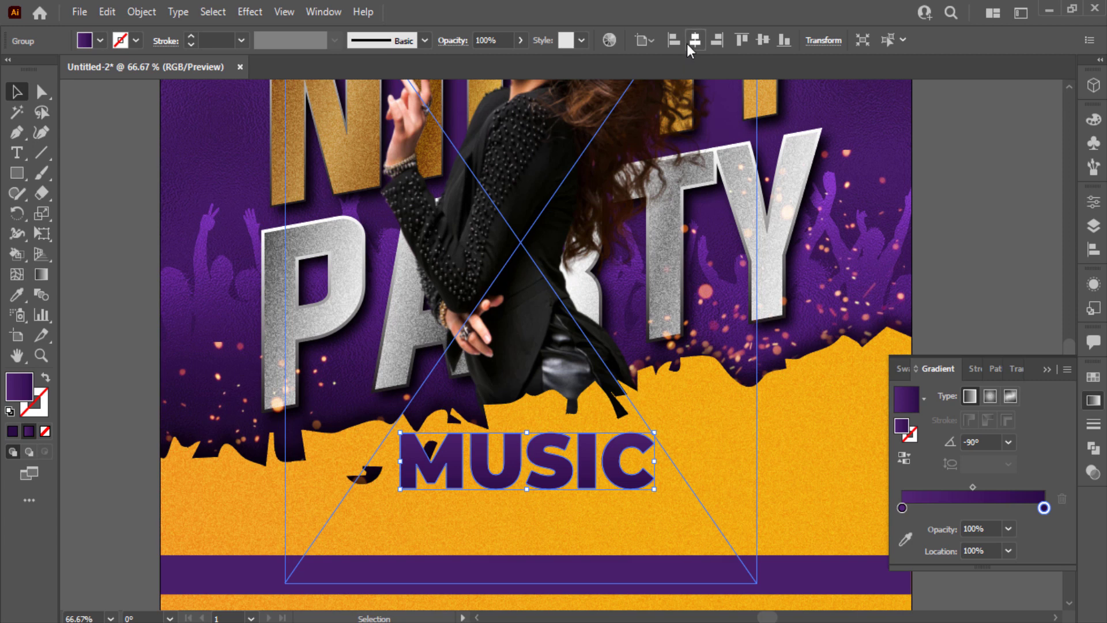
pyautogui.click(686, 43)
pyautogui.click(115, 288)
# Add a white FESTIVAL text and place it enlarged below MUSIC
pyautogui.click(17, 153)
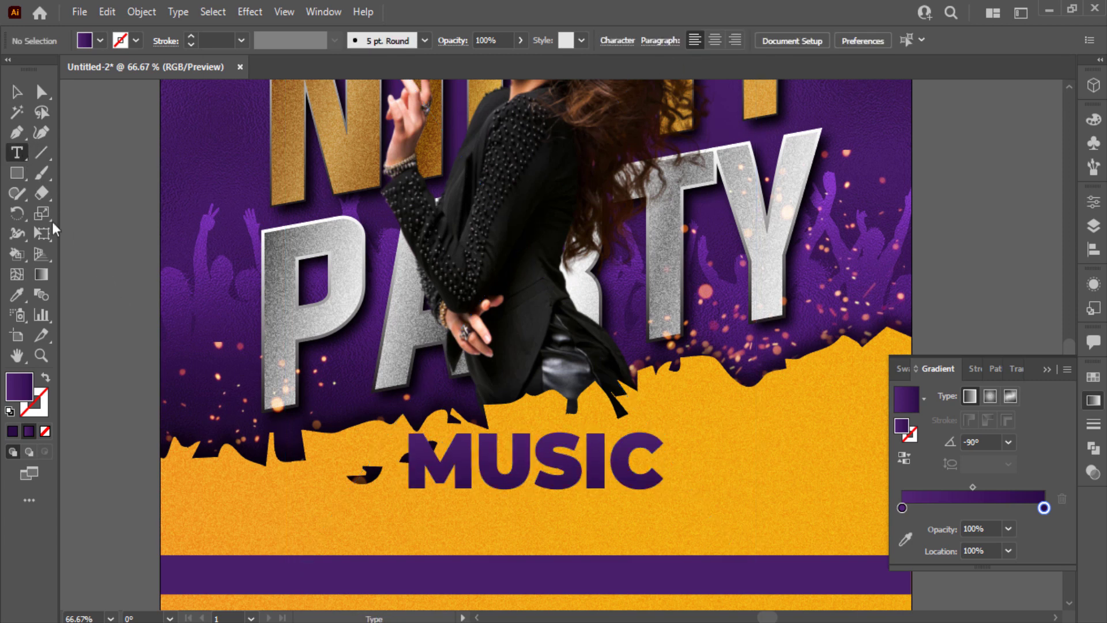
pyautogui.moveTo(123, 379); pyautogui.dragTo(209, 379)
pyautogui.click(109, 382)
pyautogui.press('BackSpace')
pyautogui.write('FESTIVAL')
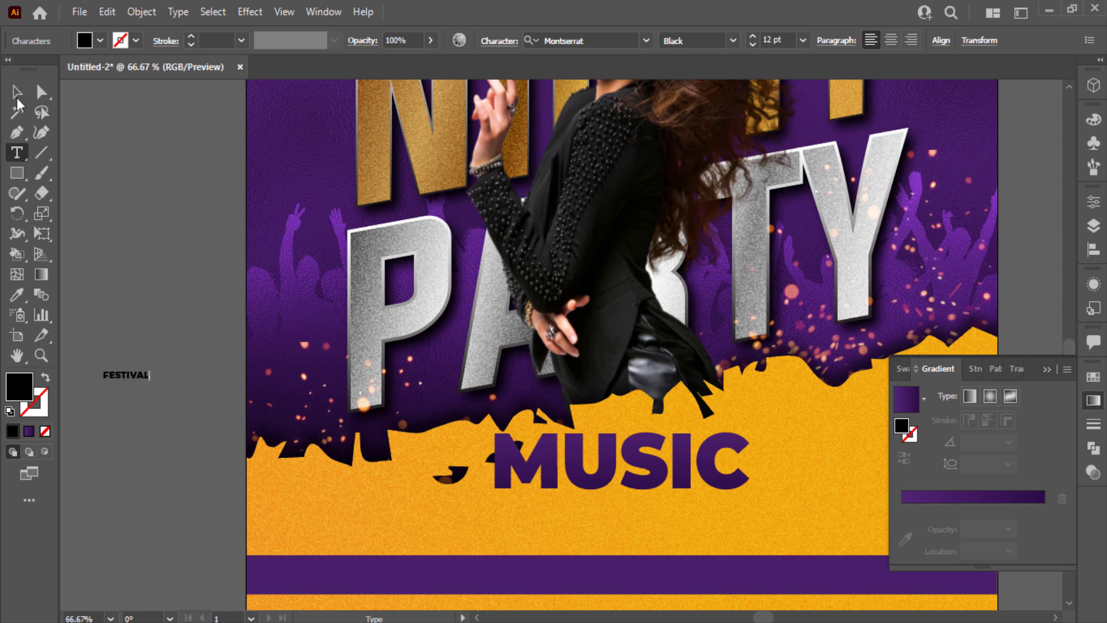
pyautogui.click(16, 93)
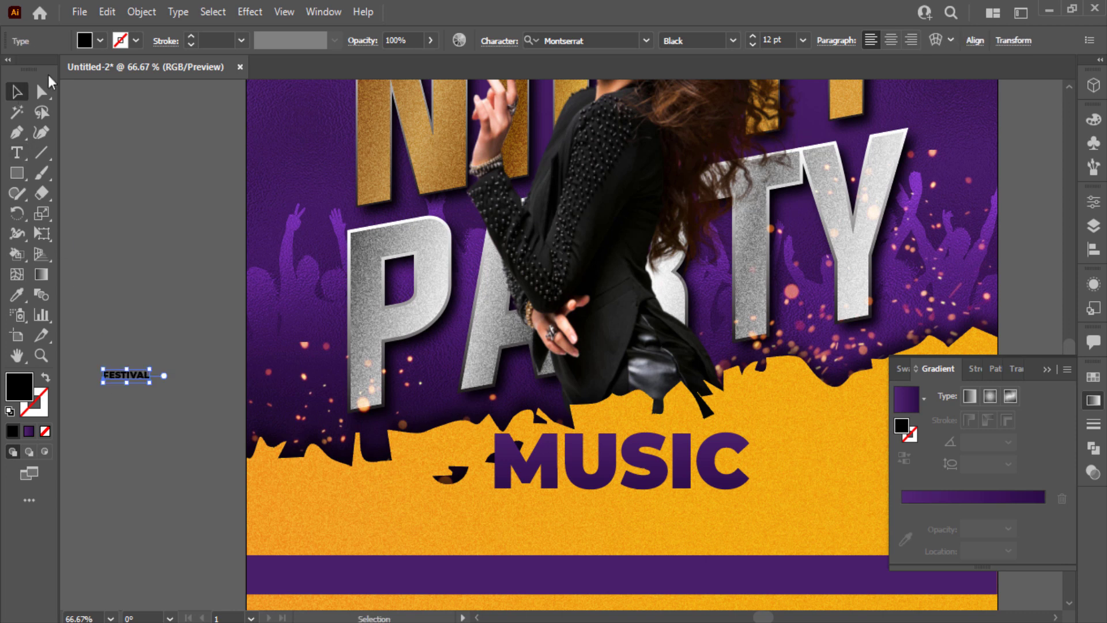
pyautogui.click(100, 41)
pyautogui.click(33, 69)
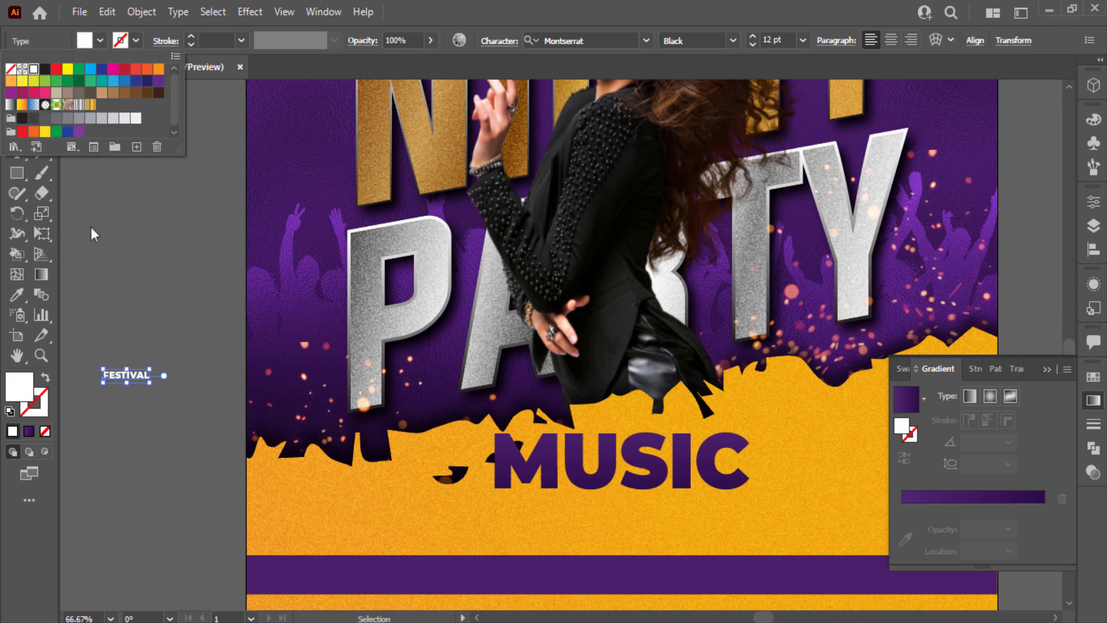
pyautogui.moveTo(149, 382)
pyautogui.mouseDown()
pyautogui.moveTo(607, 518)
pyautogui.moveTo(670, 517)
pyautogui.mouseUp()
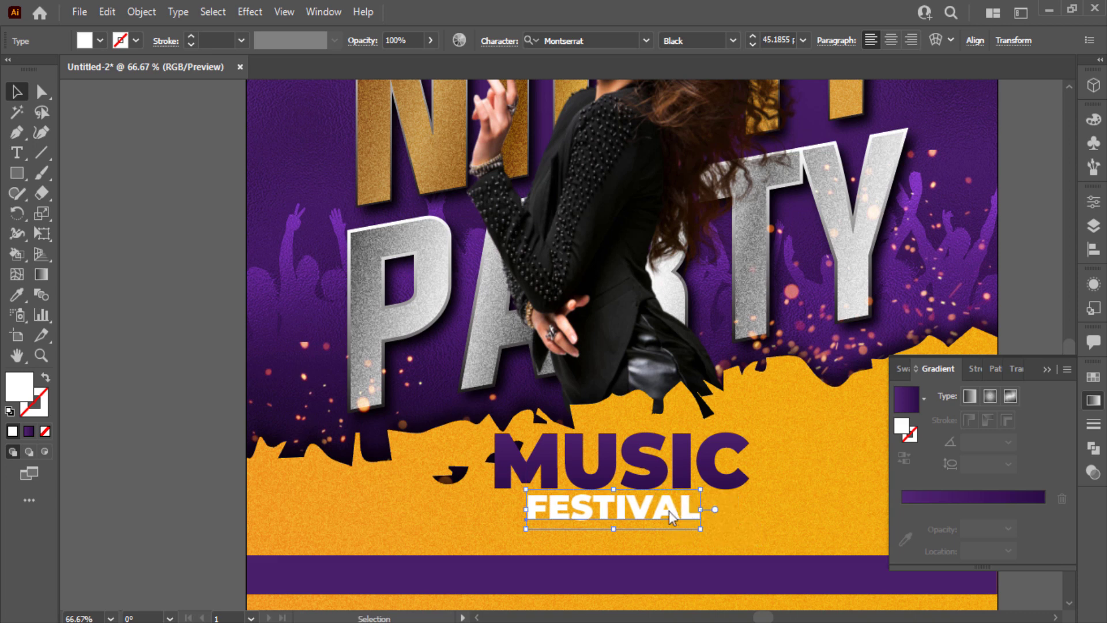
# Give FESTIVAL 300 letter spacing and fit it to MUSIC's width
pyautogui.click(495, 45)
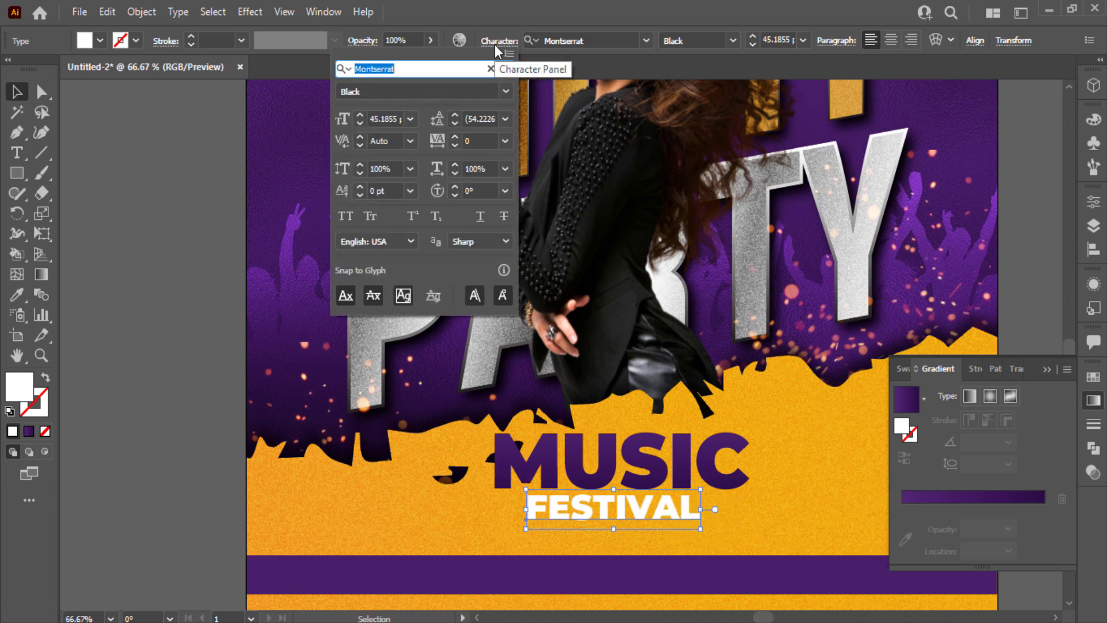
pyautogui.click(505, 141)
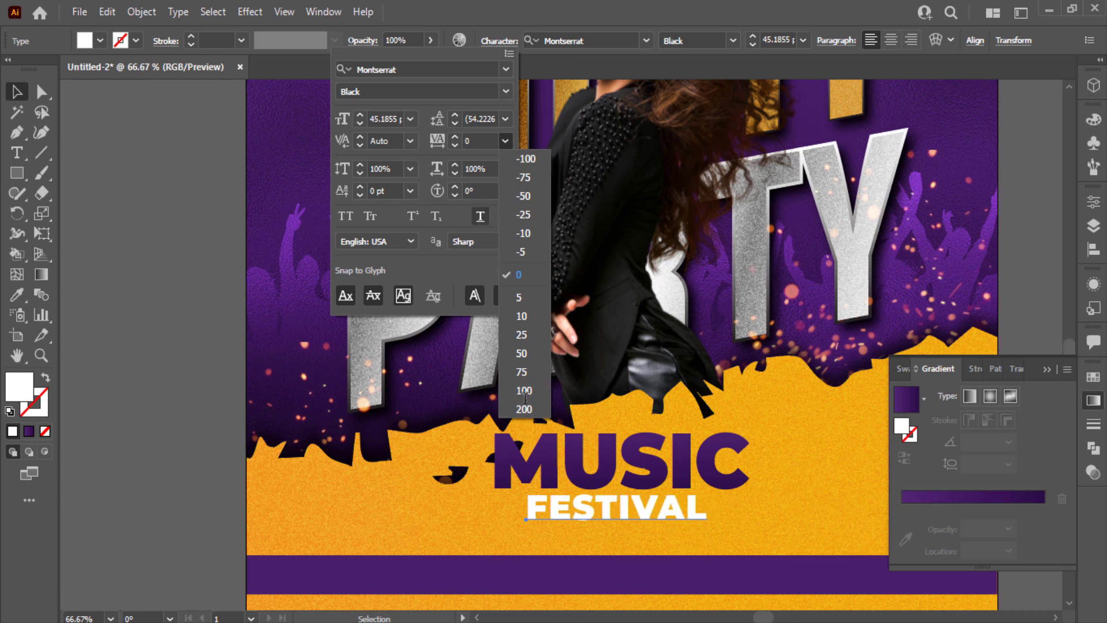
pyautogui.click(461, 133)
pyautogui.click(438, 138)
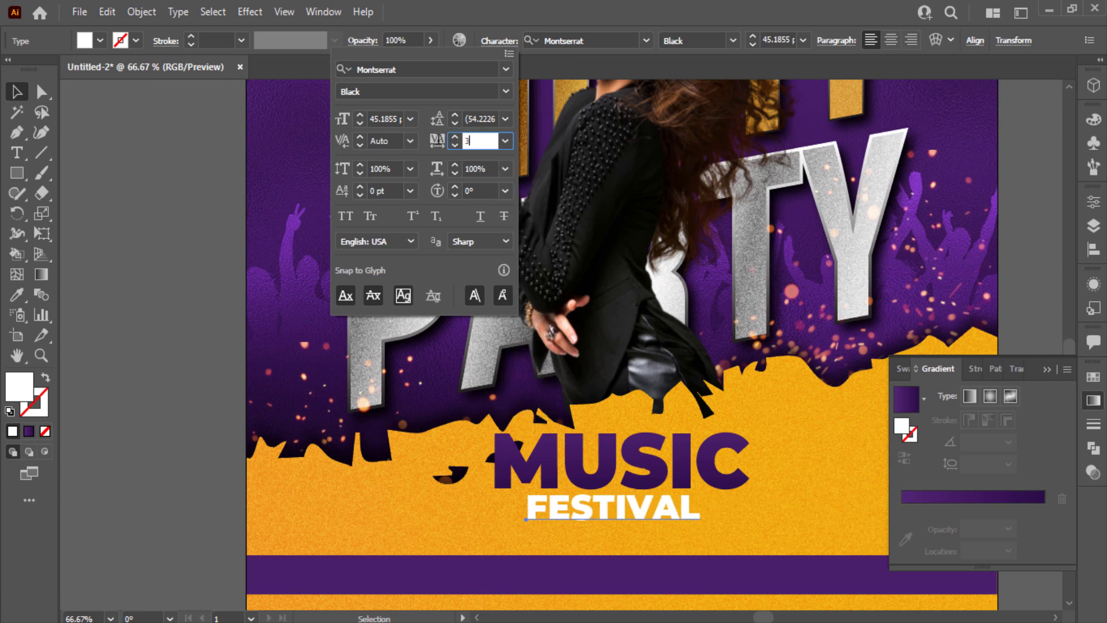
pyautogui.write('00')
pyautogui.press('Return')
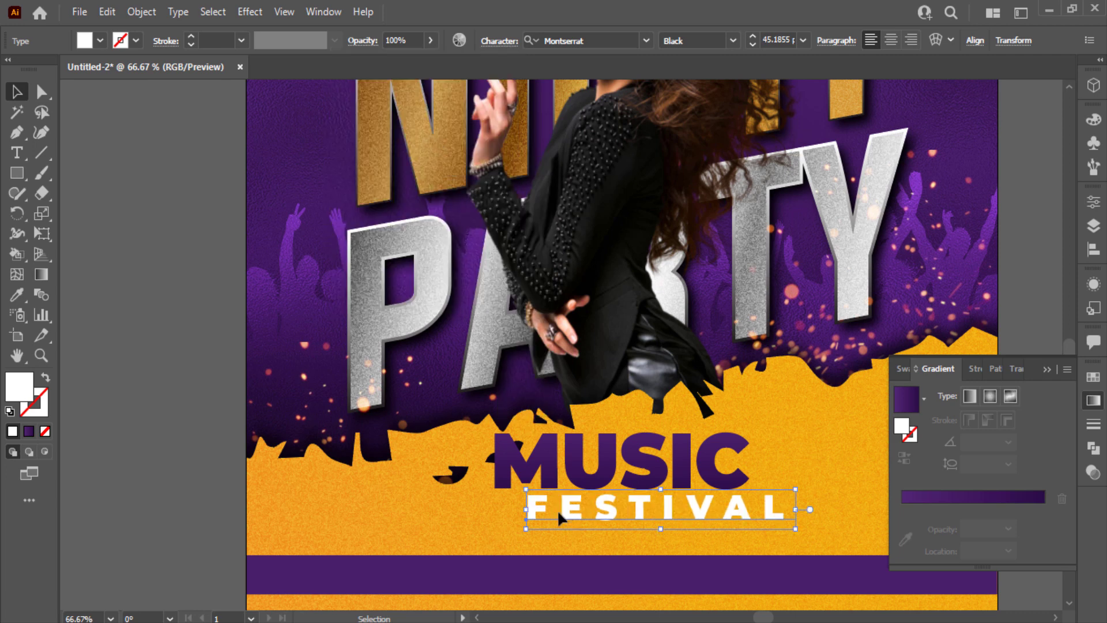
pyautogui.moveTo(557, 509); pyautogui.dragTo(525, 507)
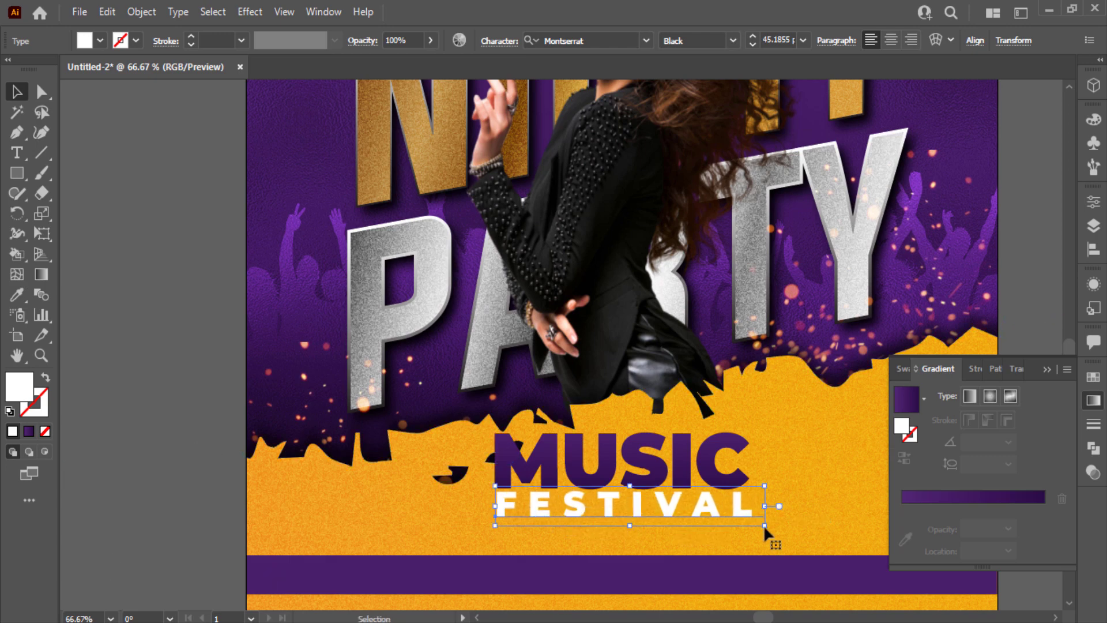
pyautogui.moveTo(766, 528); pyautogui.dragTo(724, 531)
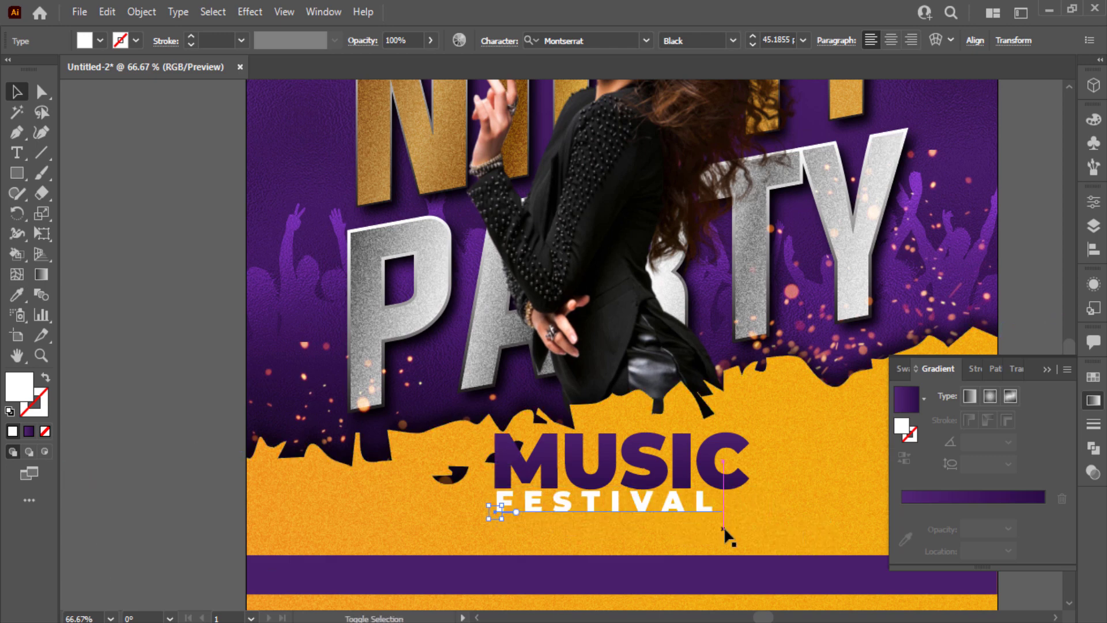
# Set FESTIVAL to Montserrat Bold with 500 letter spacing
pyautogui.click(733, 41)
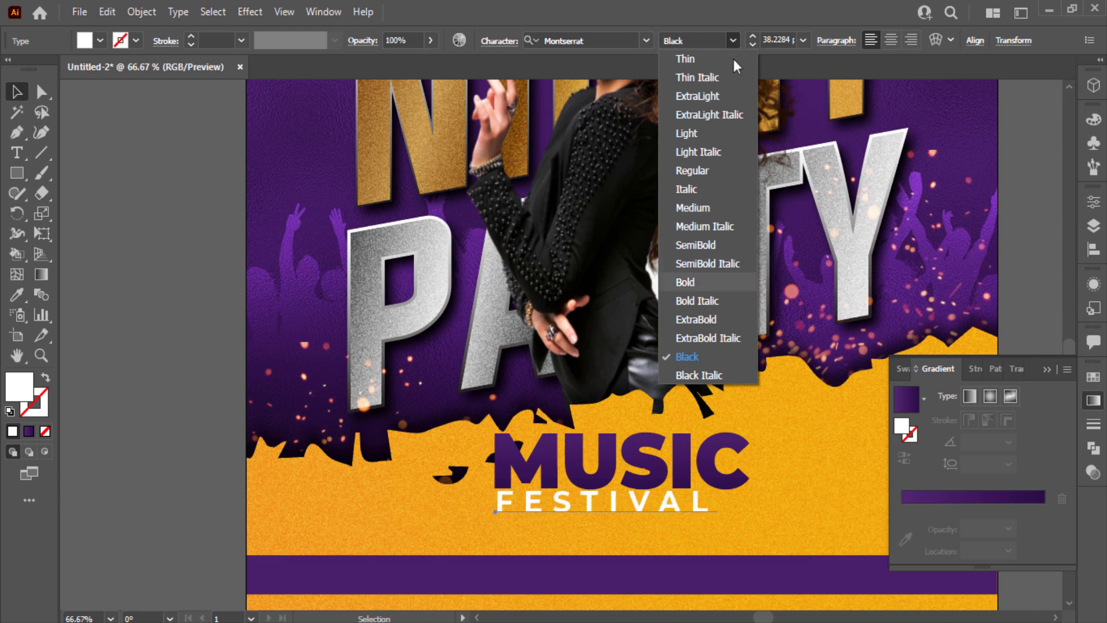
pyautogui.click(722, 248)
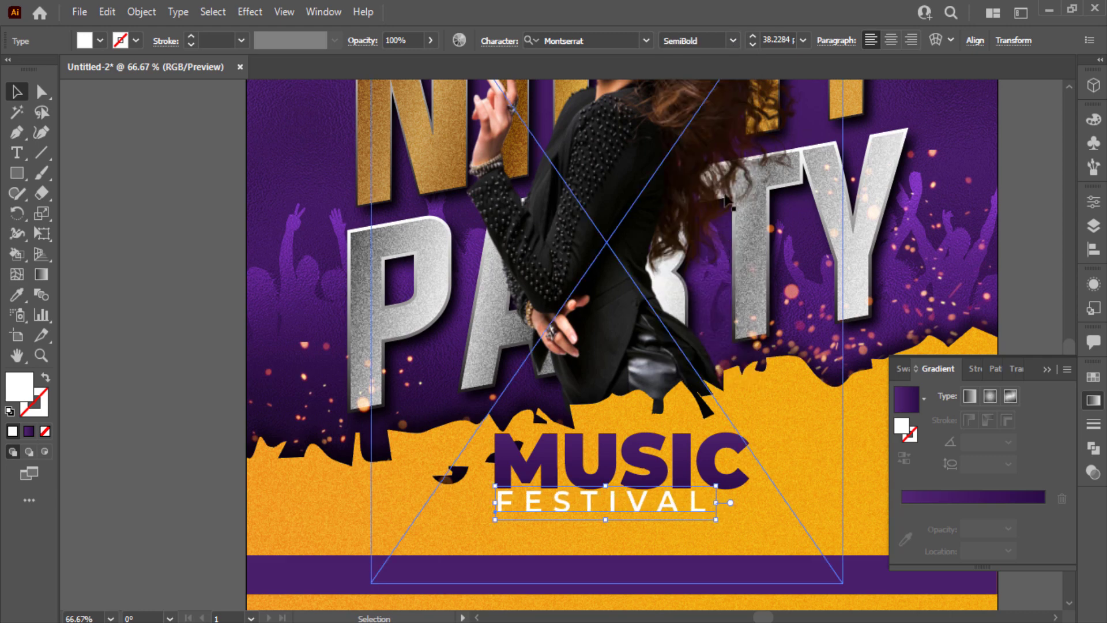
pyautogui.click(732, 45)
pyautogui.click(734, 284)
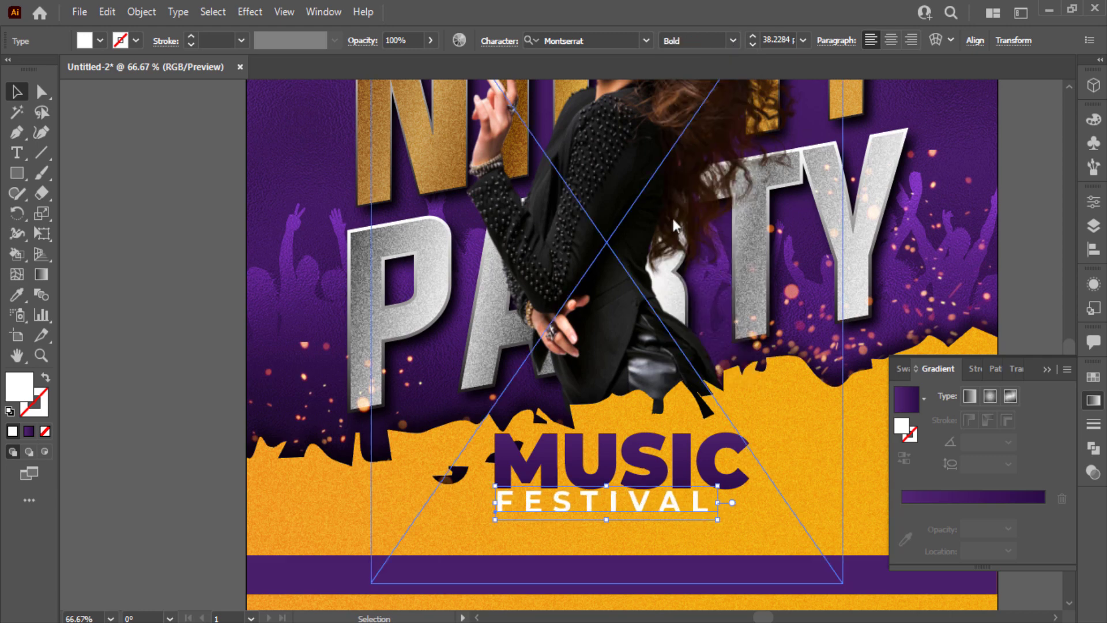
pyautogui.click(500, 40)
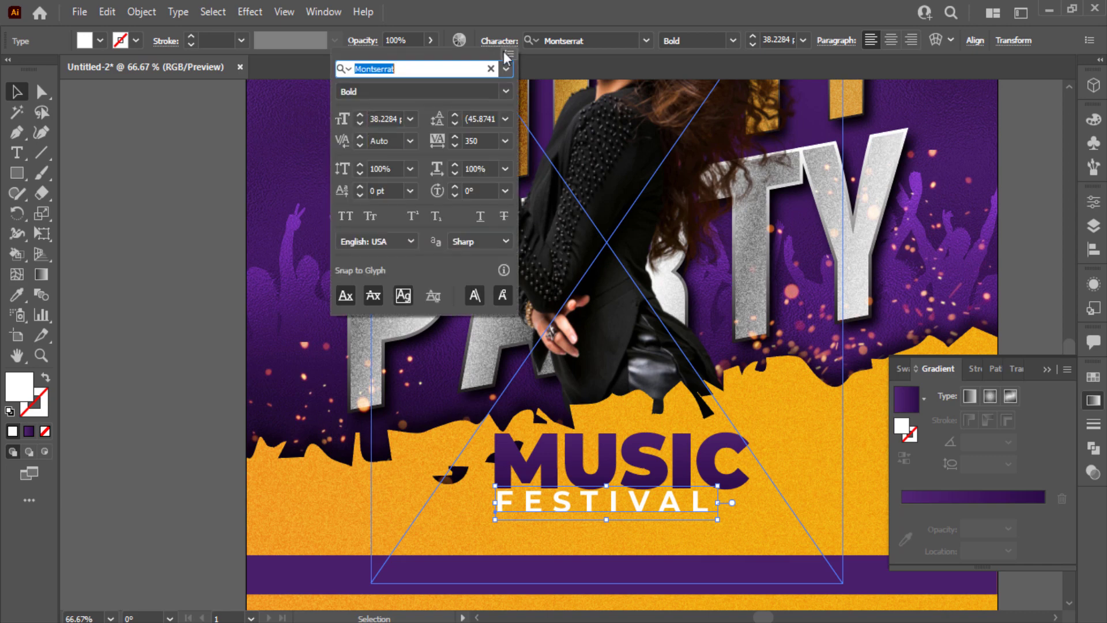
pyautogui.click(482, 140)
pyautogui.write('0')
pyautogui.press('Return')
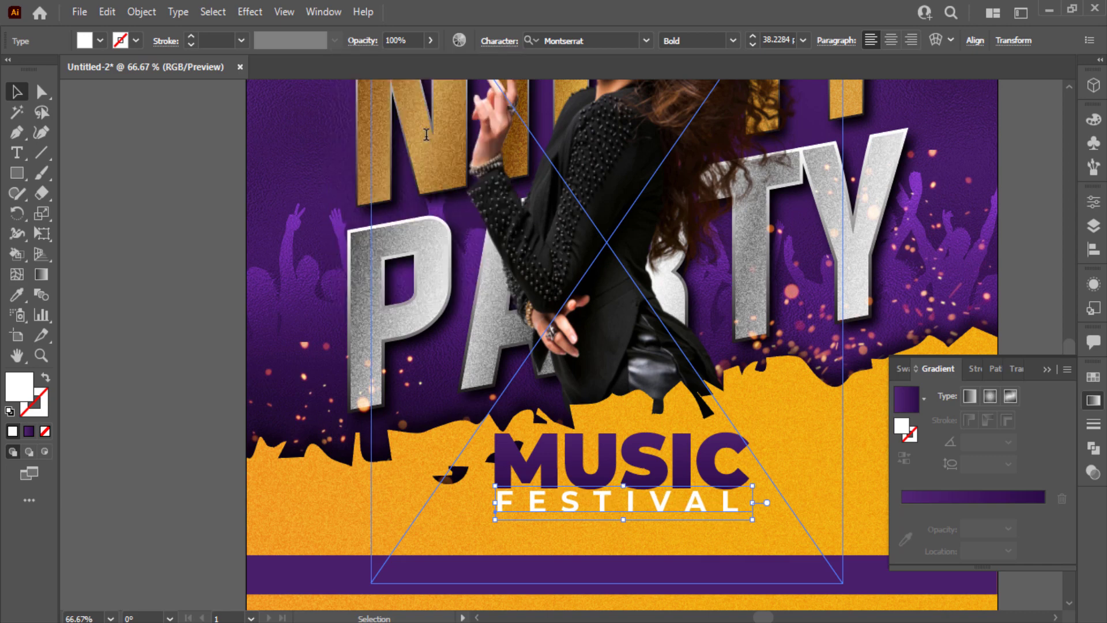
# Widen FESTIVAL slightly and nudge it down one step
pyautogui.scroll(2, 657, 514)
pyautogui.scroll(-1, 658, 514)
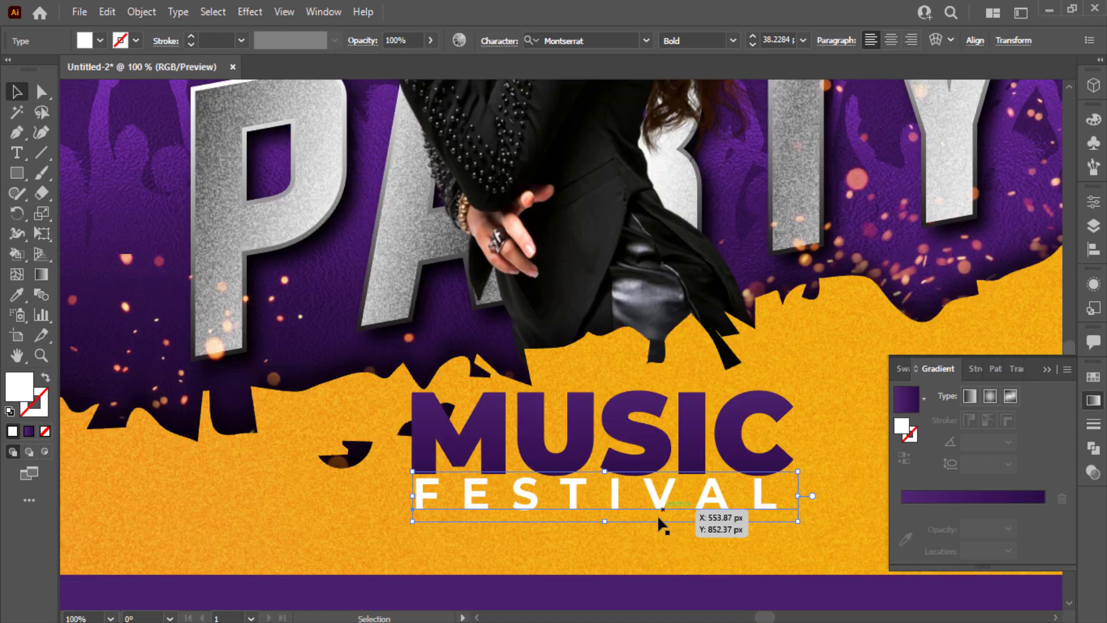
pyautogui.moveTo(798, 519); pyautogui.dragTo(812, 526)
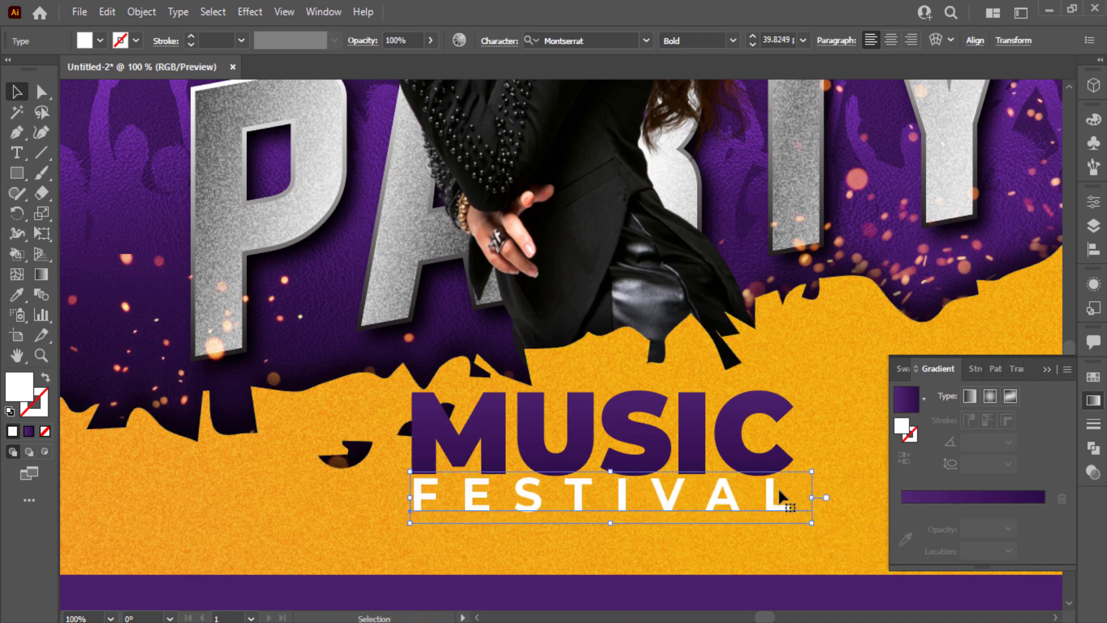
pyautogui.press('Down')
pyautogui.press('Down')
pyautogui.press('Down')
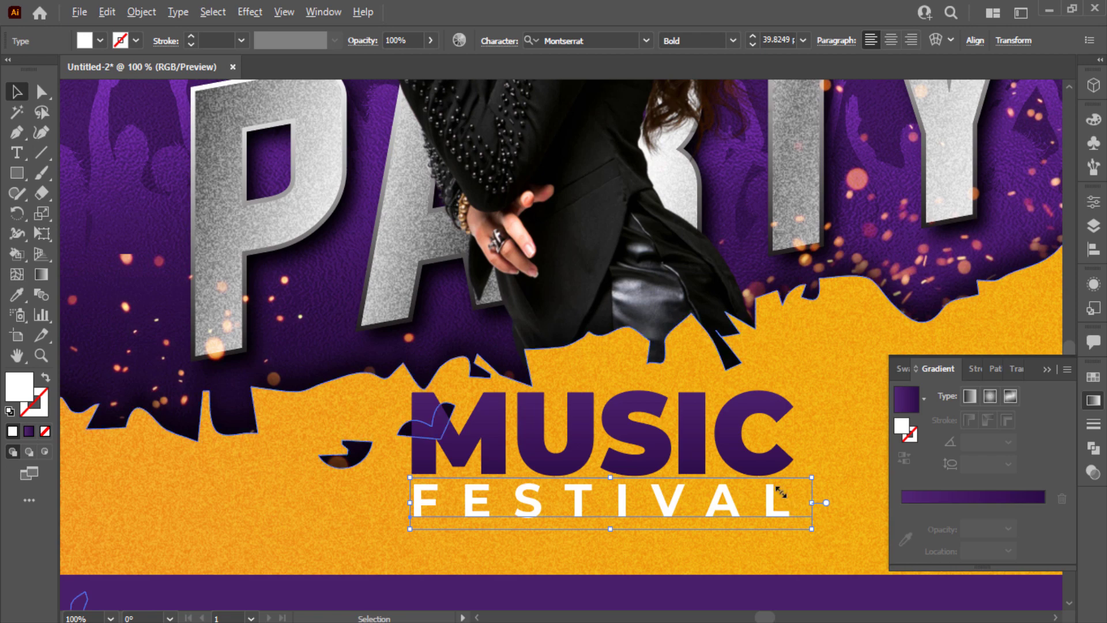
pyautogui.scroll(-1, 777, 487)
pyautogui.click(216, 377)
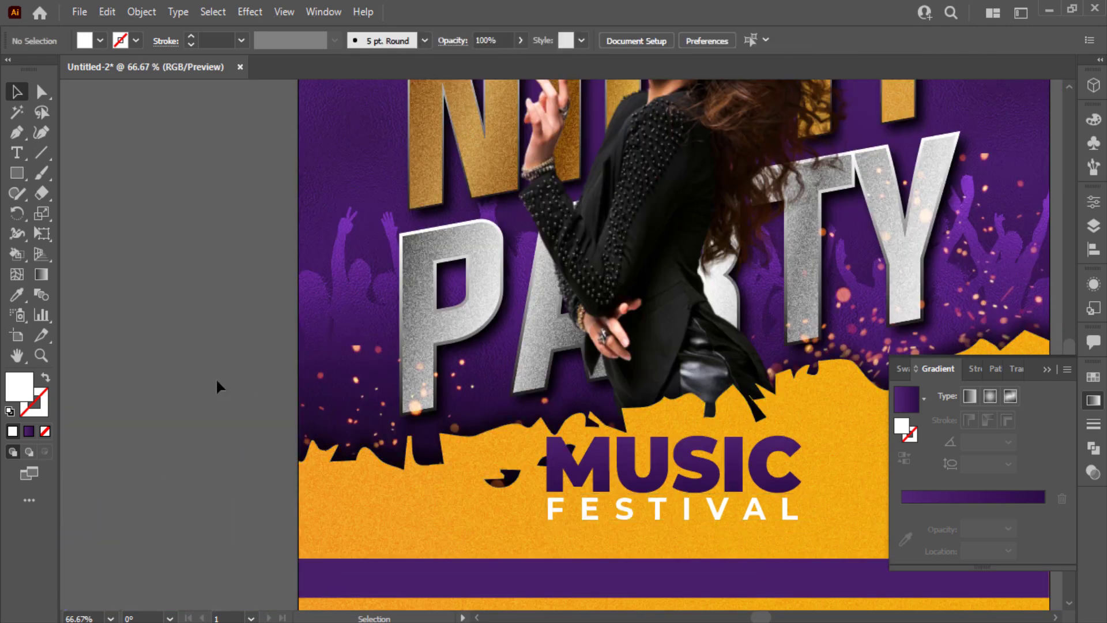
# Close the gradient settings and shrink FESTIVAL to about 30.9 pt
pyautogui.click(1052, 369)
pyautogui.scroll(1, 785, 522)
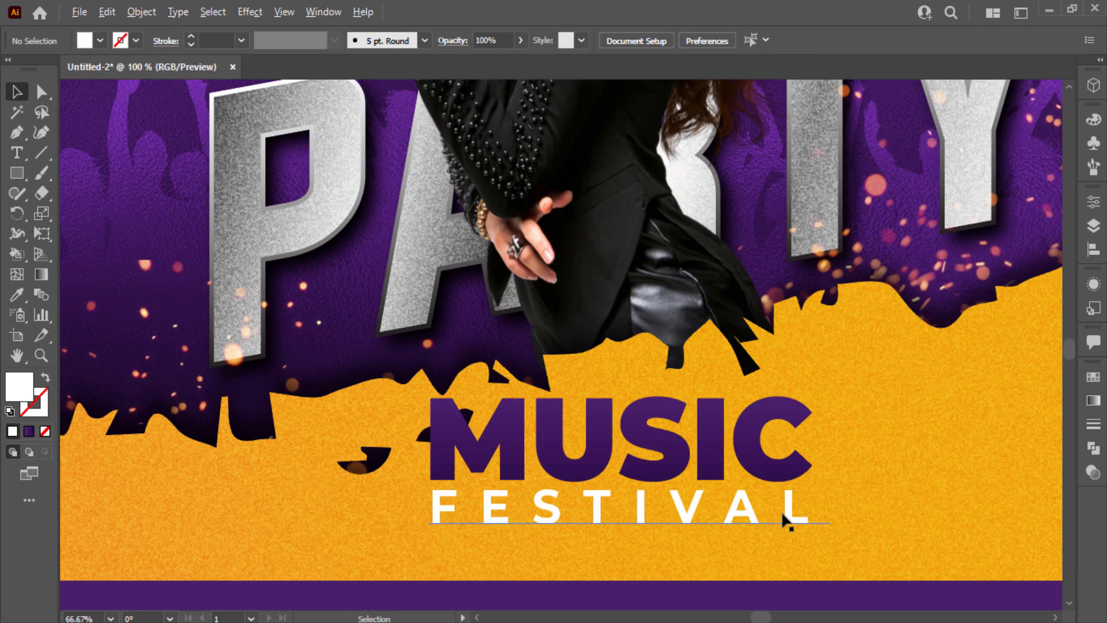
pyautogui.click(786, 514)
pyautogui.moveTo(820, 538); pyautogui.dragTo(788, 530)
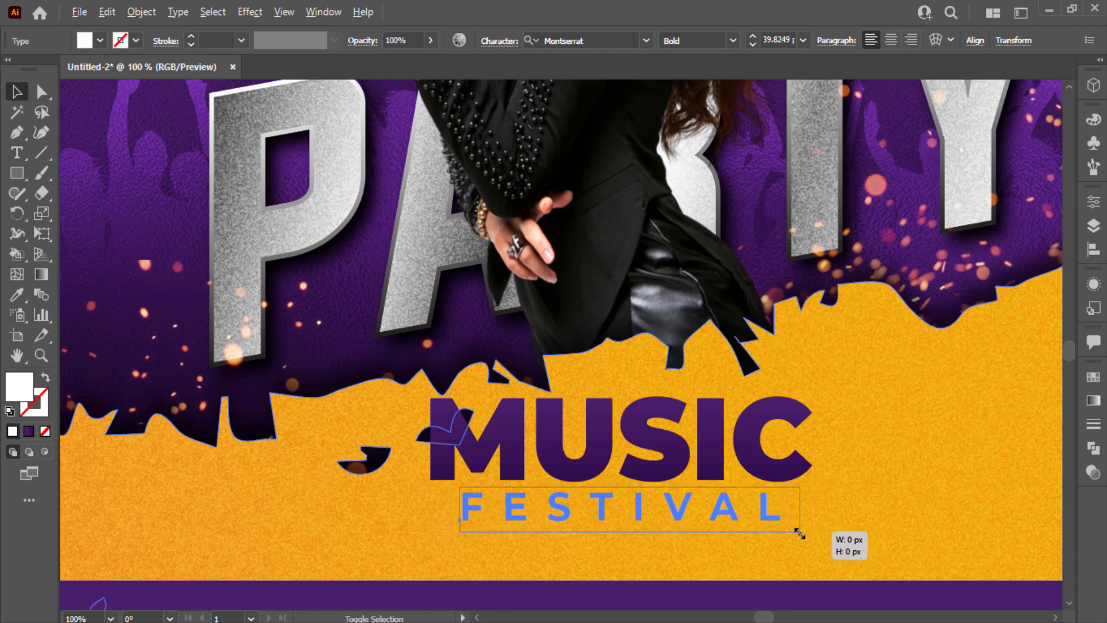
pyautogui.scroll(-1, 767, 525)
pyautogui.scroll(-1, 756, 522)
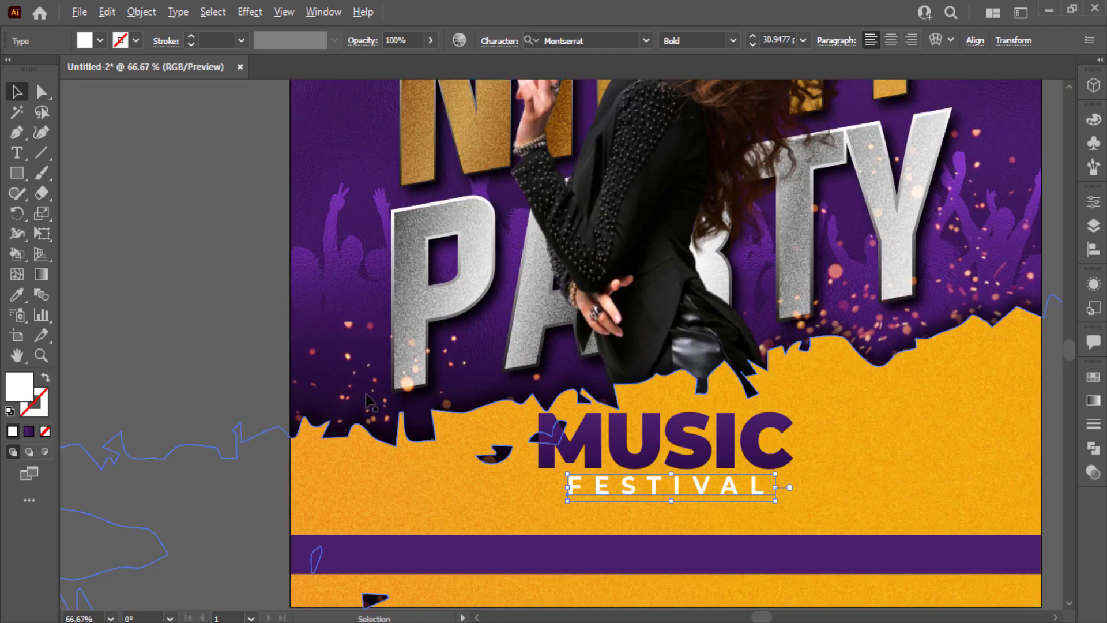
pyautogui.click(212, 345)
pyautogui.scroll(-2, 248, 360)
# Nudge the purple band rectangle down two steps inside the background group
pyautogui.click(626, 490)
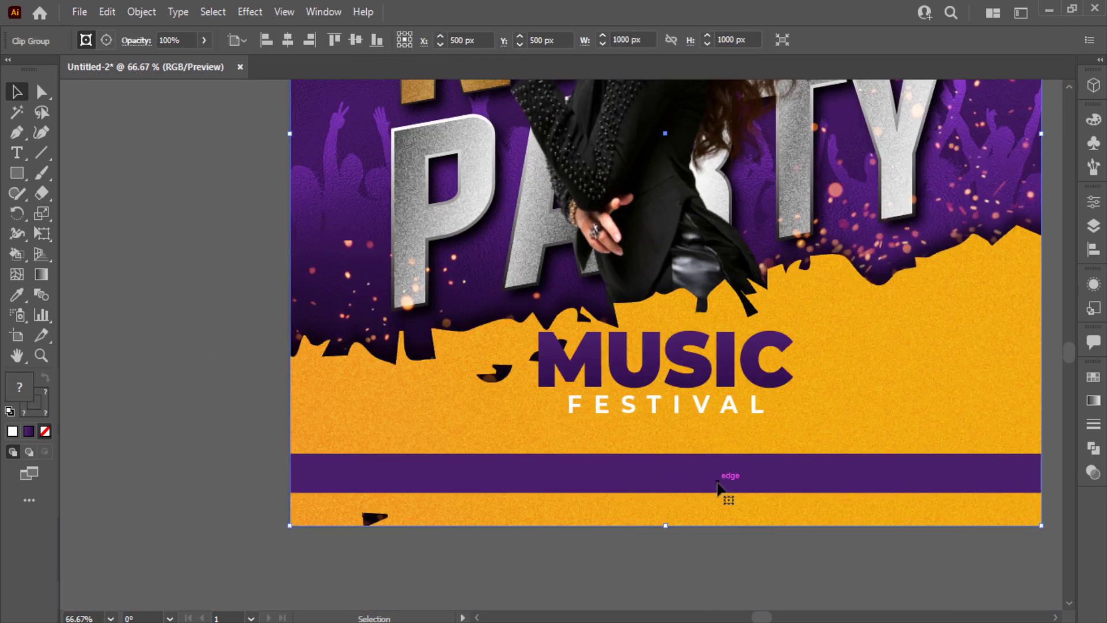
pyautogui.doubleClick(721, 489)
pyautogui.click(831, 470)
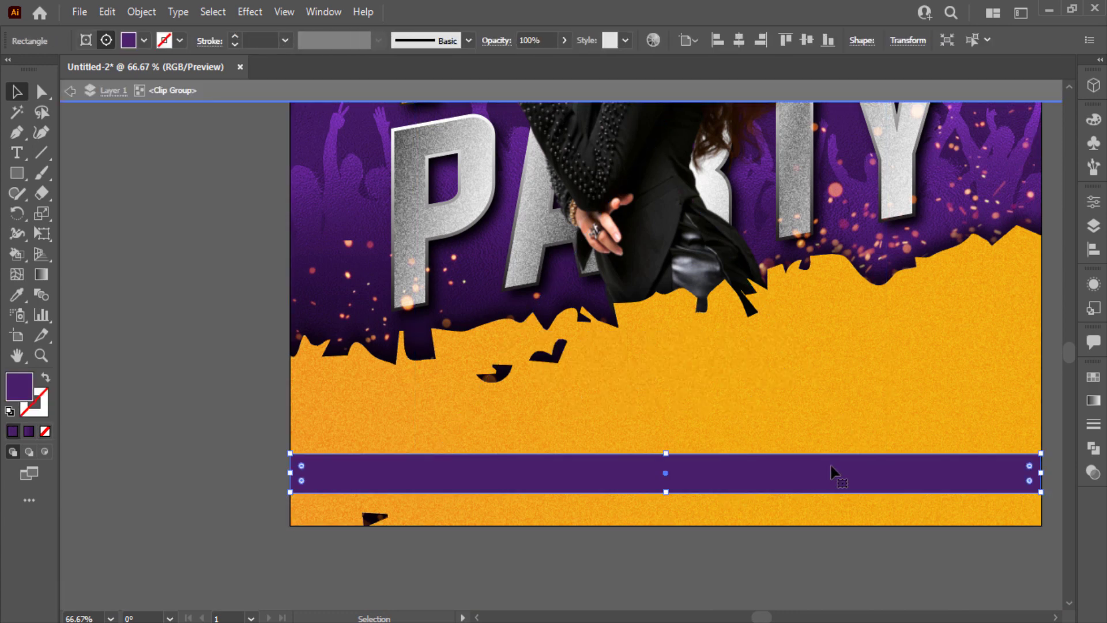
pyautogui.press('Down')
pyautogui.press('Down')
pyautogui.press('Down')
pyautogui.press('Down')
pyautogui.press('Down')
pyautogui.press('Down')
pyautogui.press('Down')
pyautogui.press('Down')
pyautogui.press('Down')
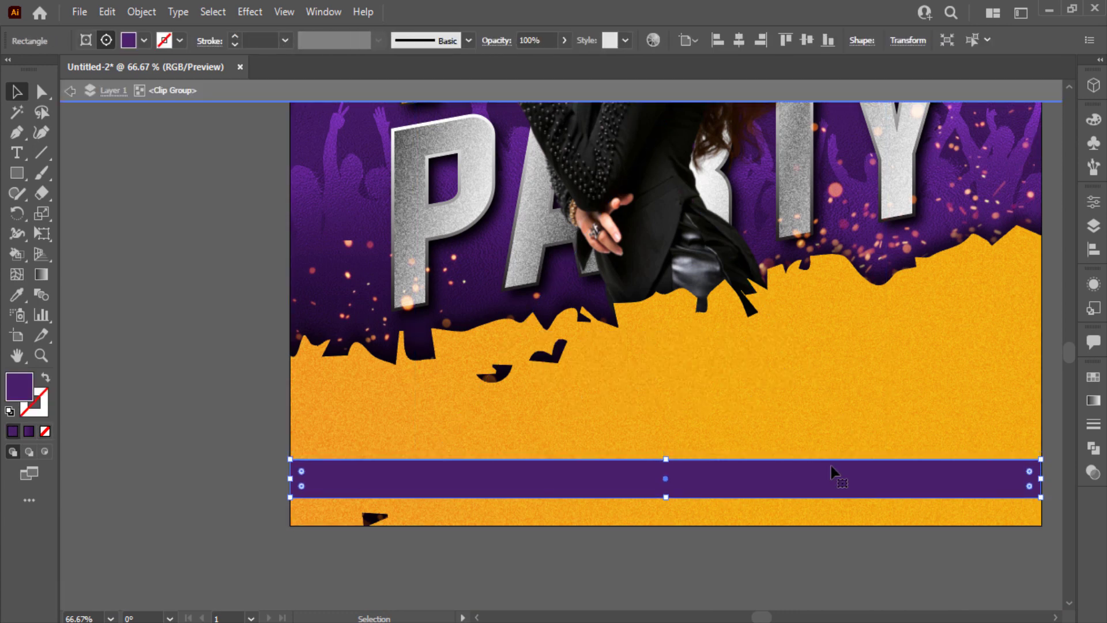
pyautogui.press('Down')
pyautogui.press('Down')
pyautogui.press('Down')
pyautogui.press('Escape')
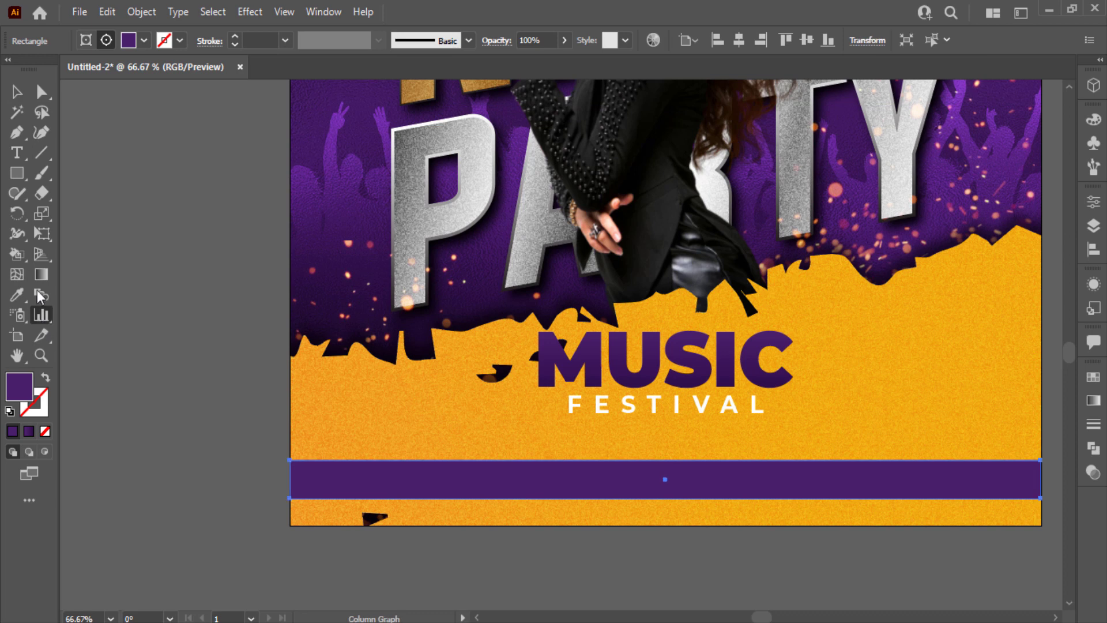
# Place Lorem ipsum placeholder text beside the artboard with 0 letter spacing
pyautogui.click(16, 153)
pyautogui.click(84, 209)
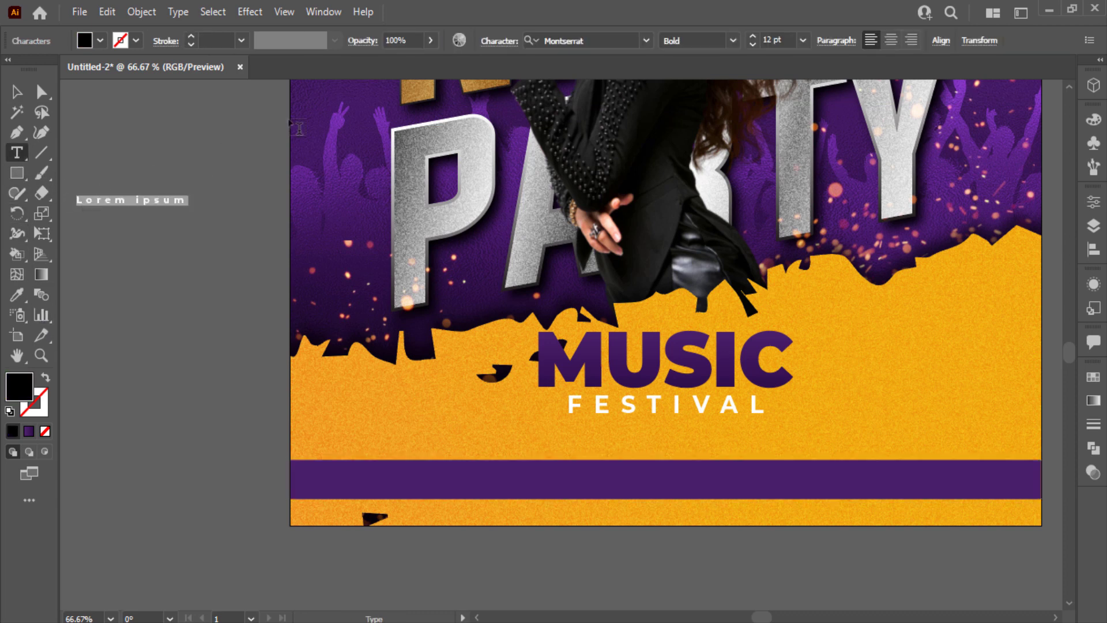
pyautogui.click(507, 44)
pyautogui.click(506, 141)
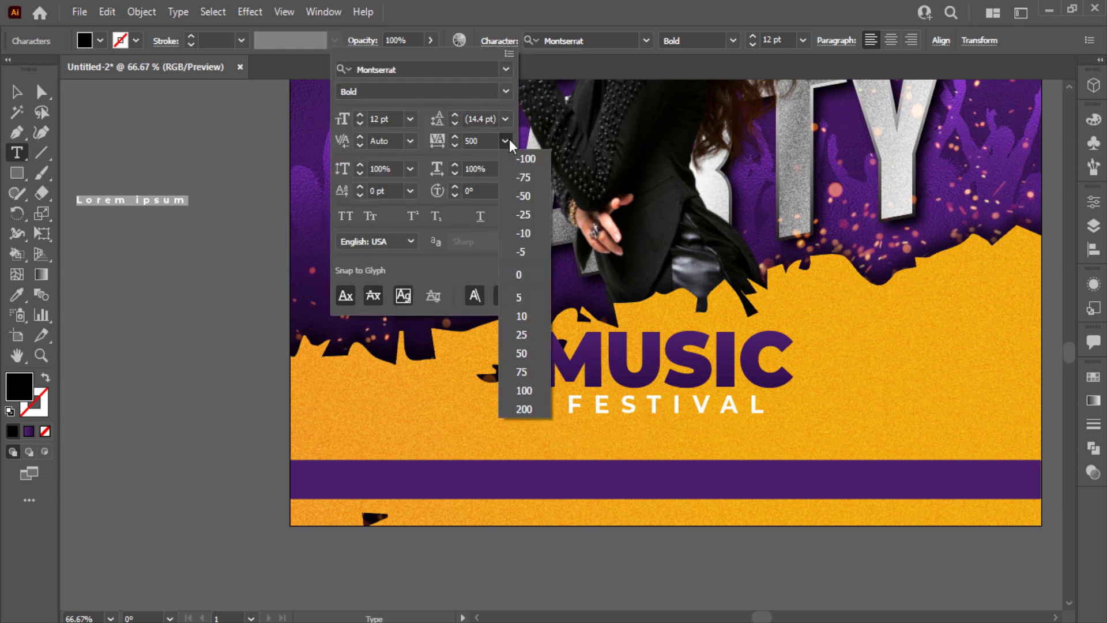
pyautogui.click(527, 273)
pyautogui.click(602, 43)
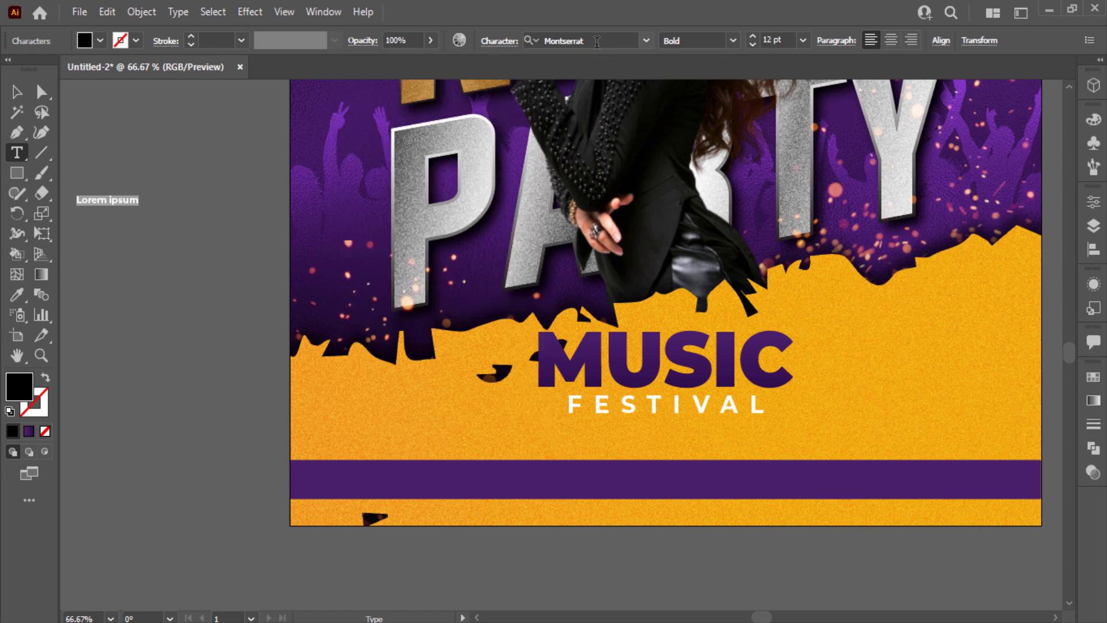
# Change the placeholder text's font to Roboto Regular
pyautogui.click(597, 43)
pyautogui.press('Escape')
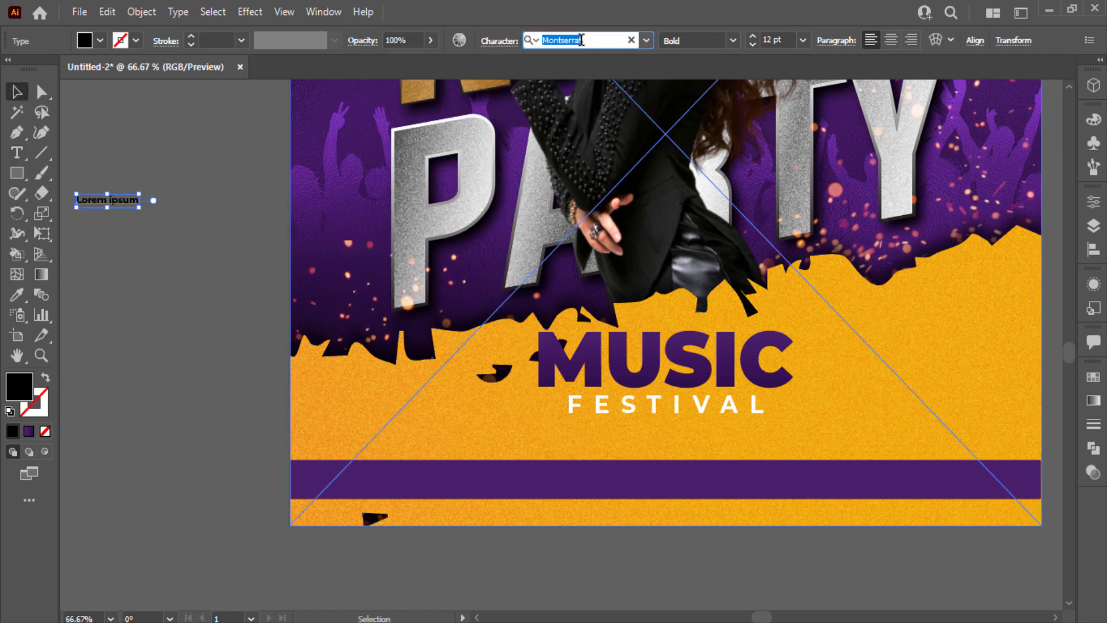
pyautogui.write('roboto')
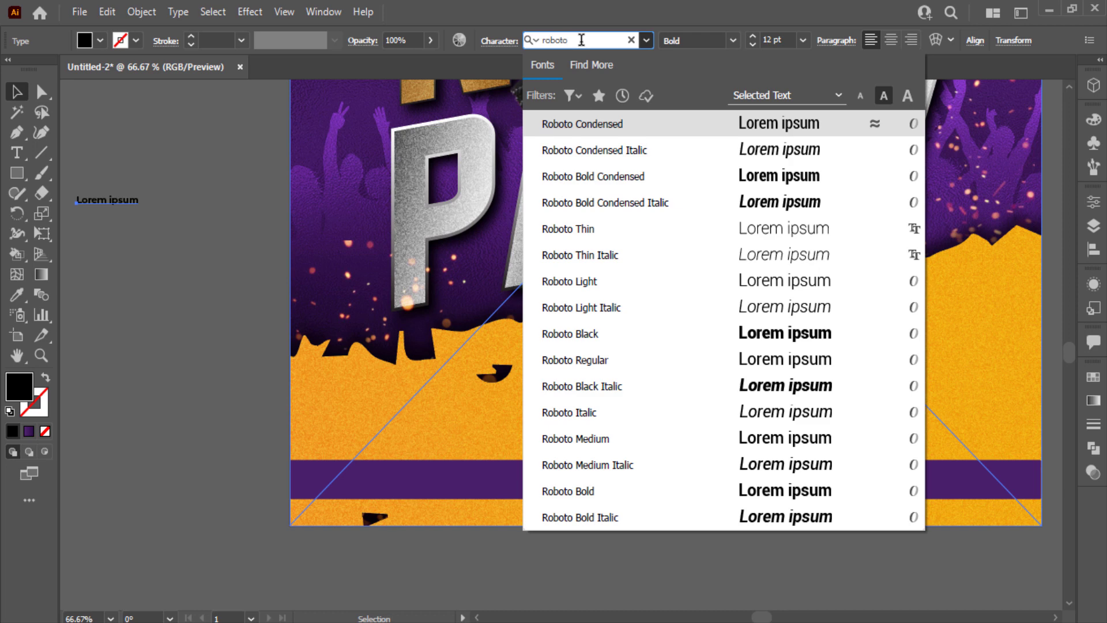
pyautogui.press('Down')
pyautogui.press('Down')
pyautogui.press('Down')
pyautogui.press('Down')
pyautogui.press('Down')
pyautogui.press('Down')
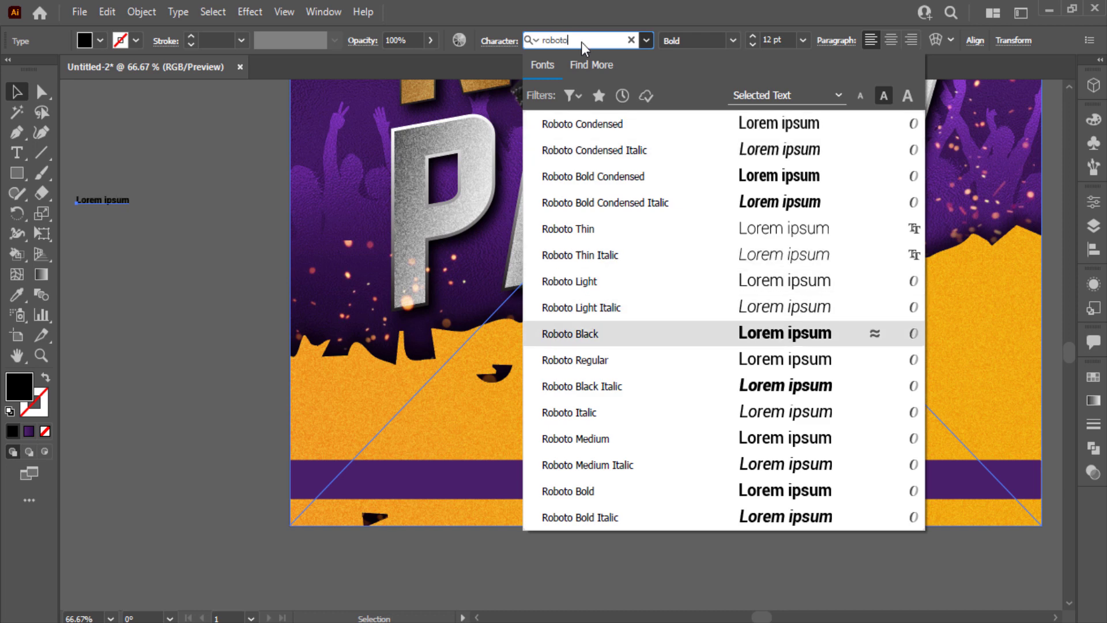
pyautogui.press('Up')
pyautogui.press('Up')
pyautogui.press('Up')
pyautogui.press('Up')
pyautogui.press('Up')
pyautogui.press('Up')
pyautogui.click(650, 358)
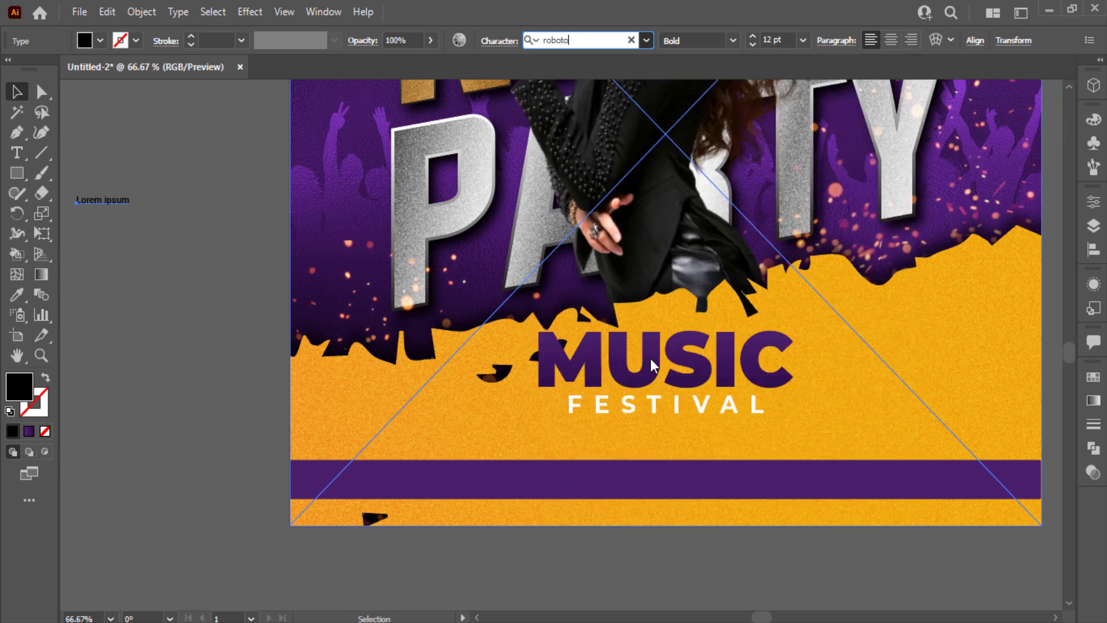
# Set the placeholder text size to 14 pt and deselect it
pyautogui.click(803, 41)
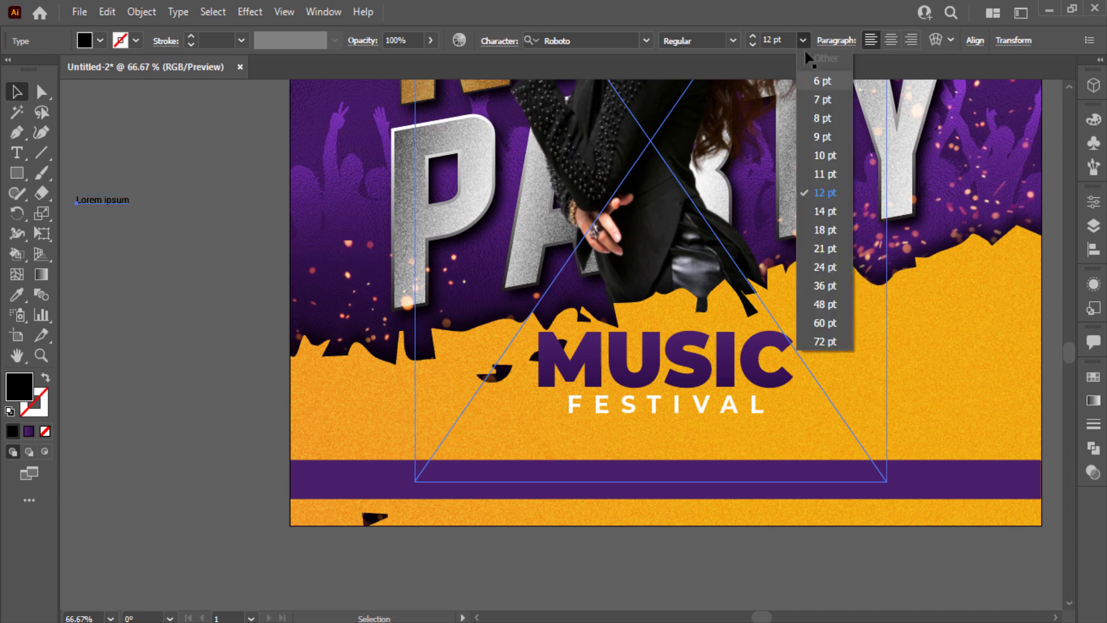
pyautogui.click(825, 211)
pyautogui.click(229, 289)
pyautogui.click(17, 152)
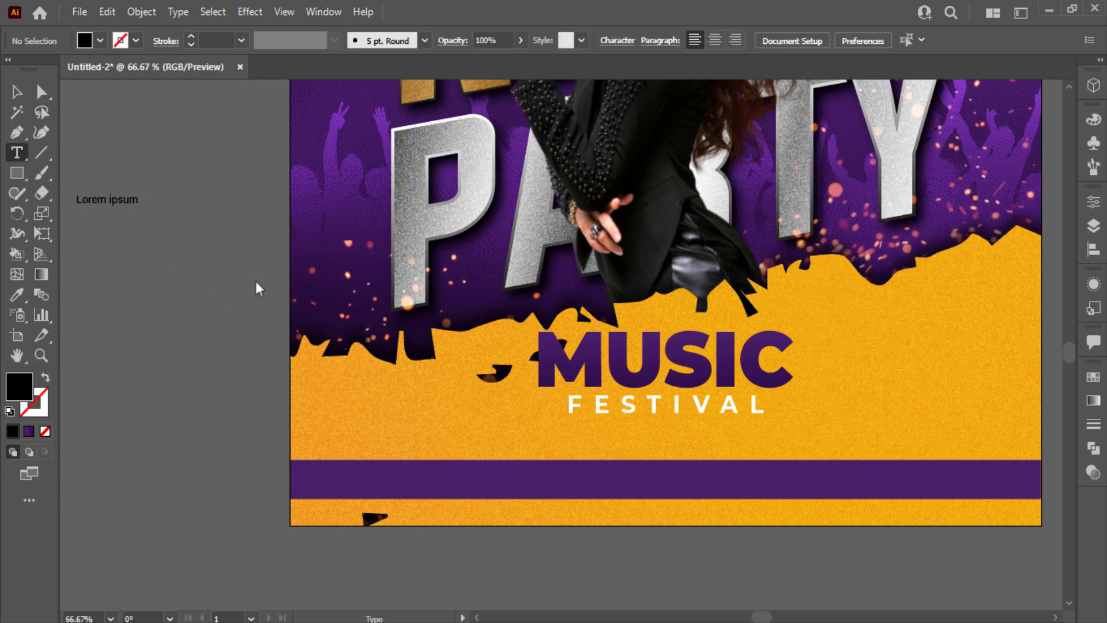
# Fill a wide text area below FESTIVAL with white placeholder text
pyautogui.moveTo(494, 414); pyautogui.dragTo(997, 448)
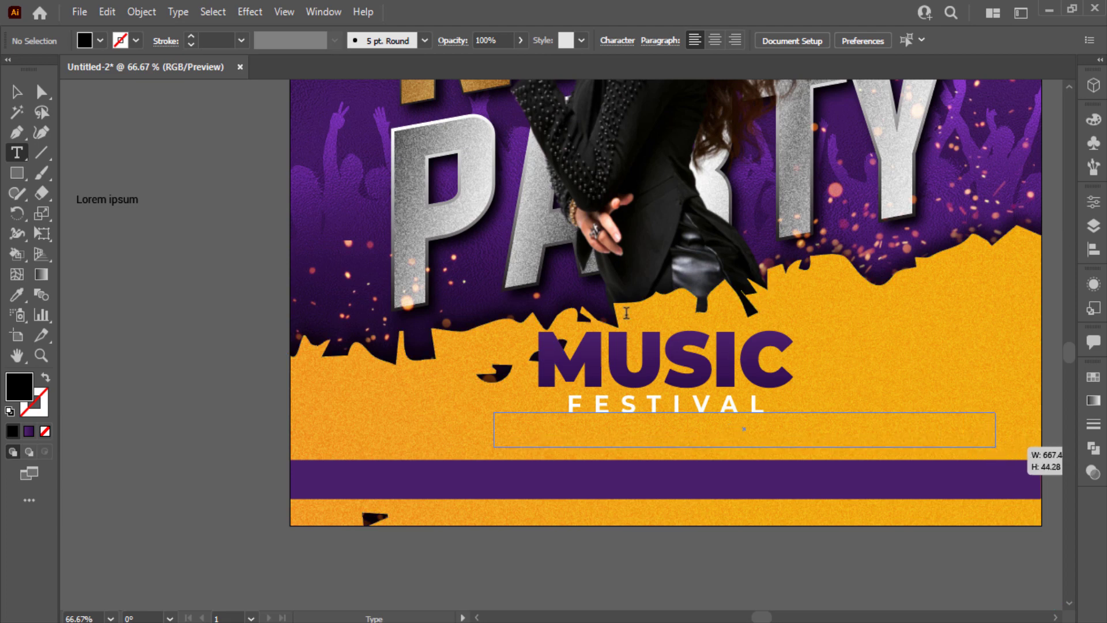
pyautogui.moveTo(997, 448); pyautogui.dragTo(996, 448)
pyautogui.click(16, 92)
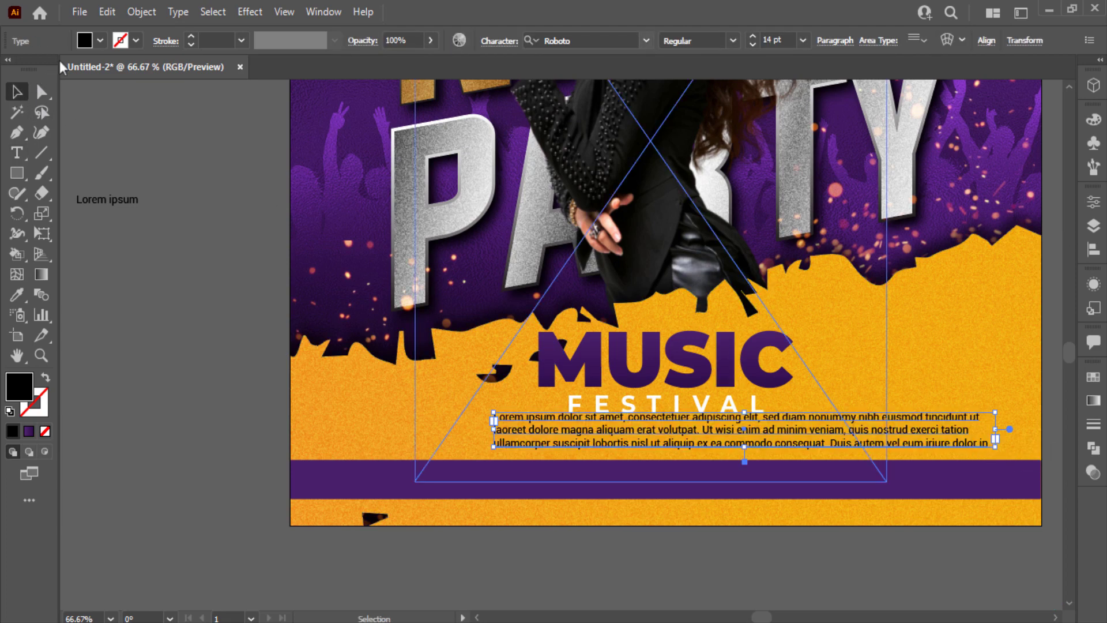
pyautogui.click(87, 42)
pyautogui.click(34, 67)
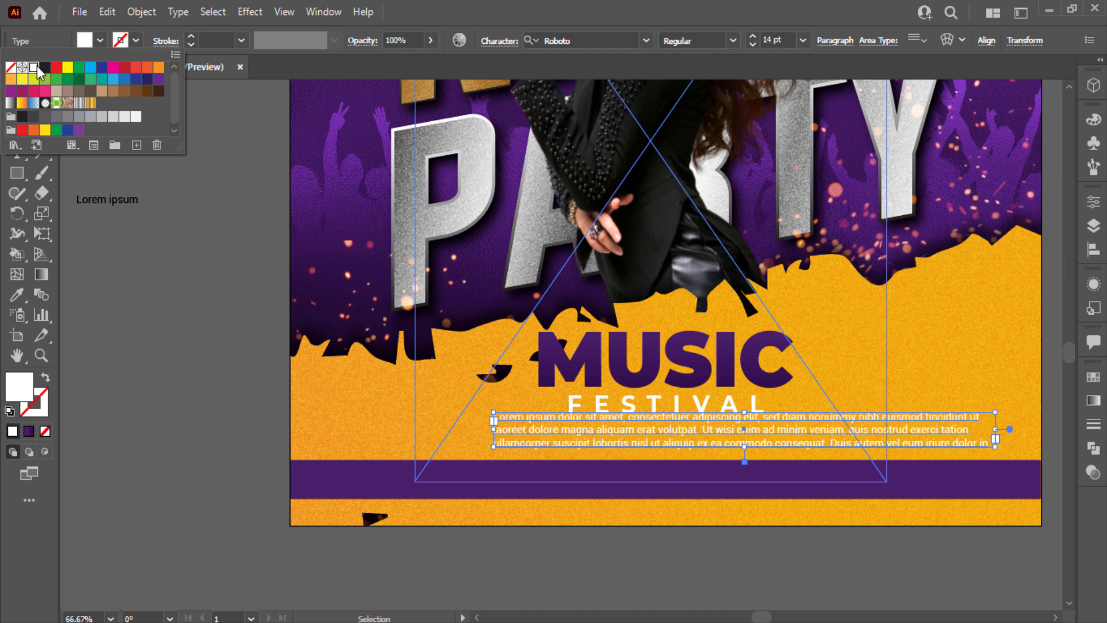
pyautogui.click(834, 46)
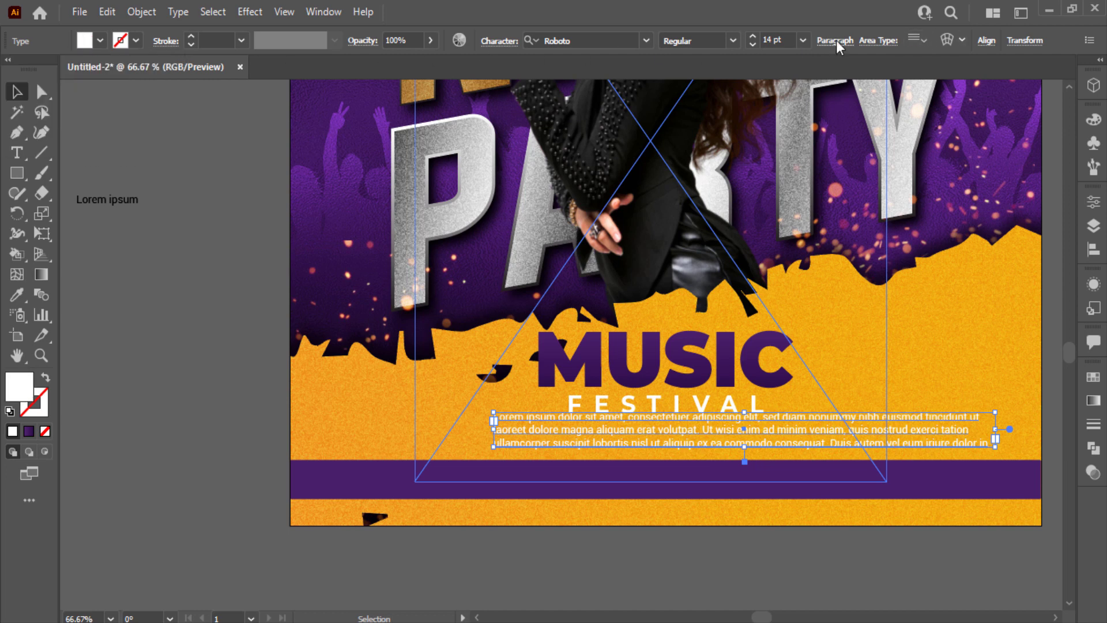
# Centre-align the body paragraph and delete a phrase from its second line
pyautogui.click(836, 46)
pyautogui.click(708, 70)
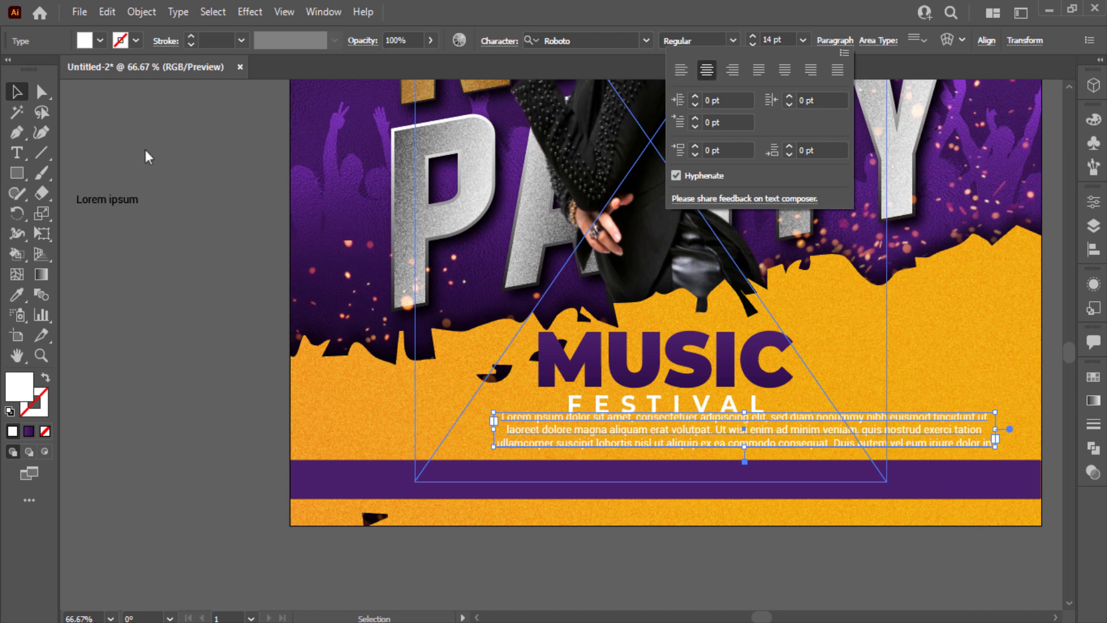
pyautogui.click(16, 153)
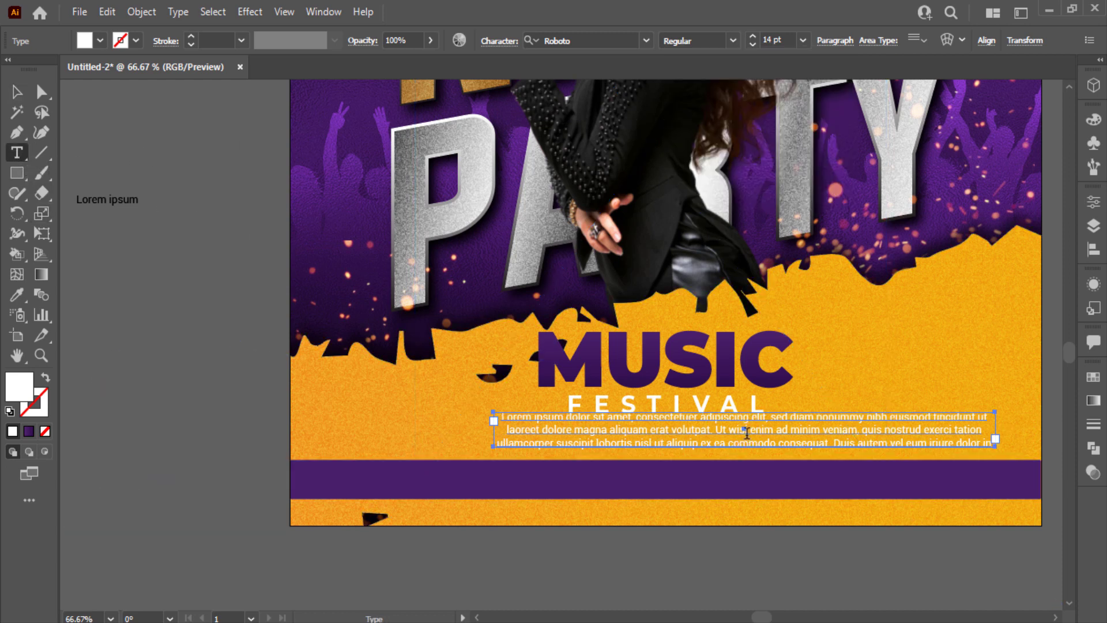
pyautogui.moveTo(722, 430); pyautogui.dragTo(921, 433)
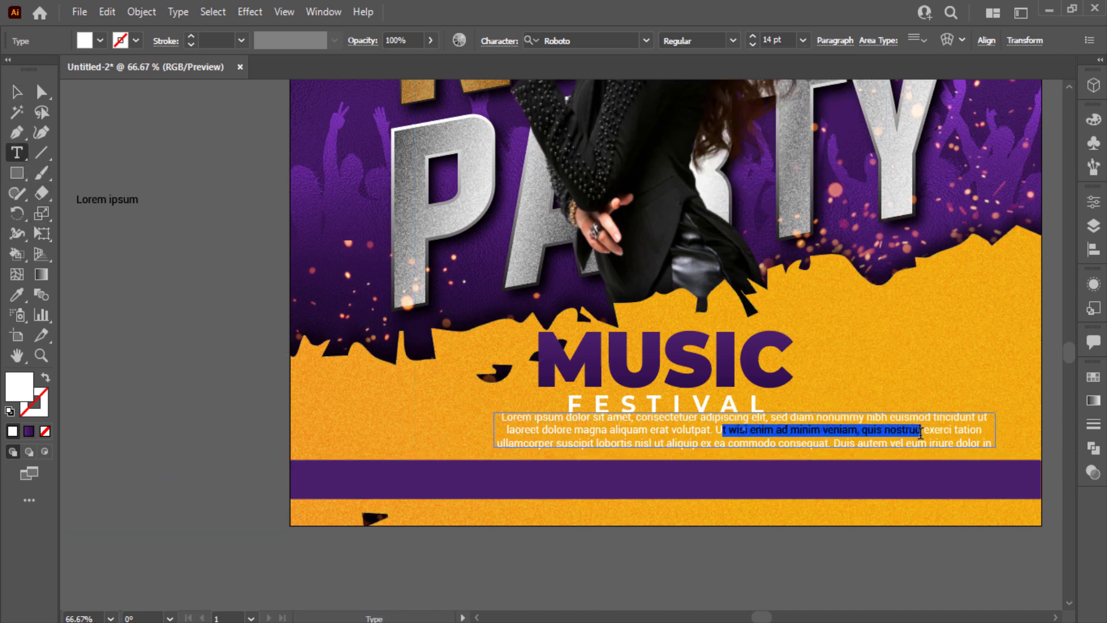
pyautogui.press('BackSpace')
# Centre the body text horizontally on the artboard and nudge it slightly down
pyautogui.click(16, 91)
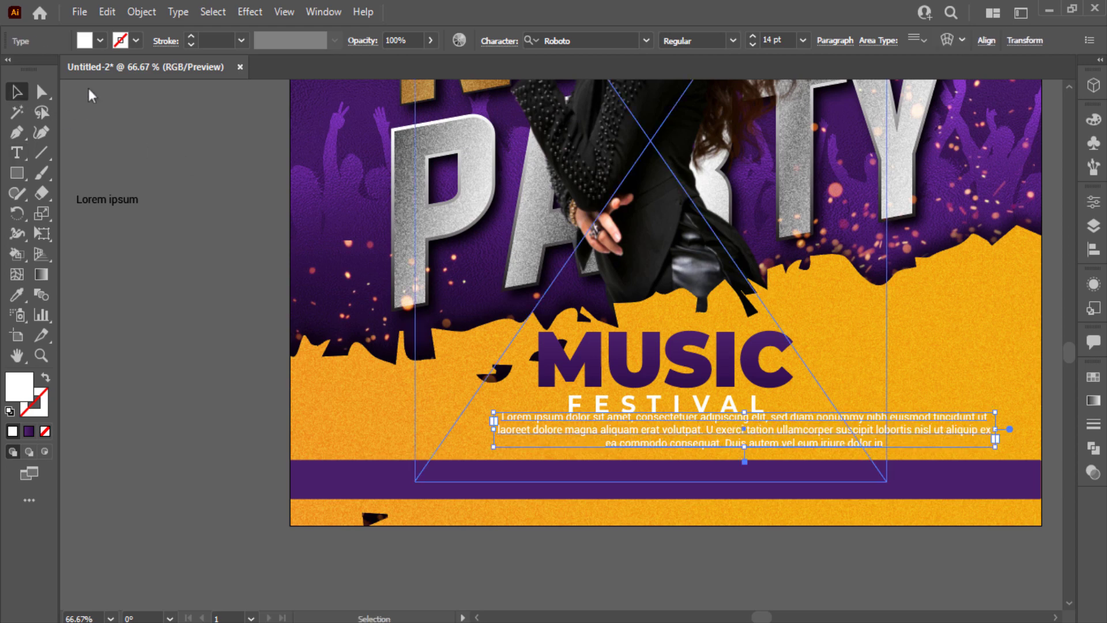
pyautogui.click(985, 40)
pyautogui.click(842, 91)
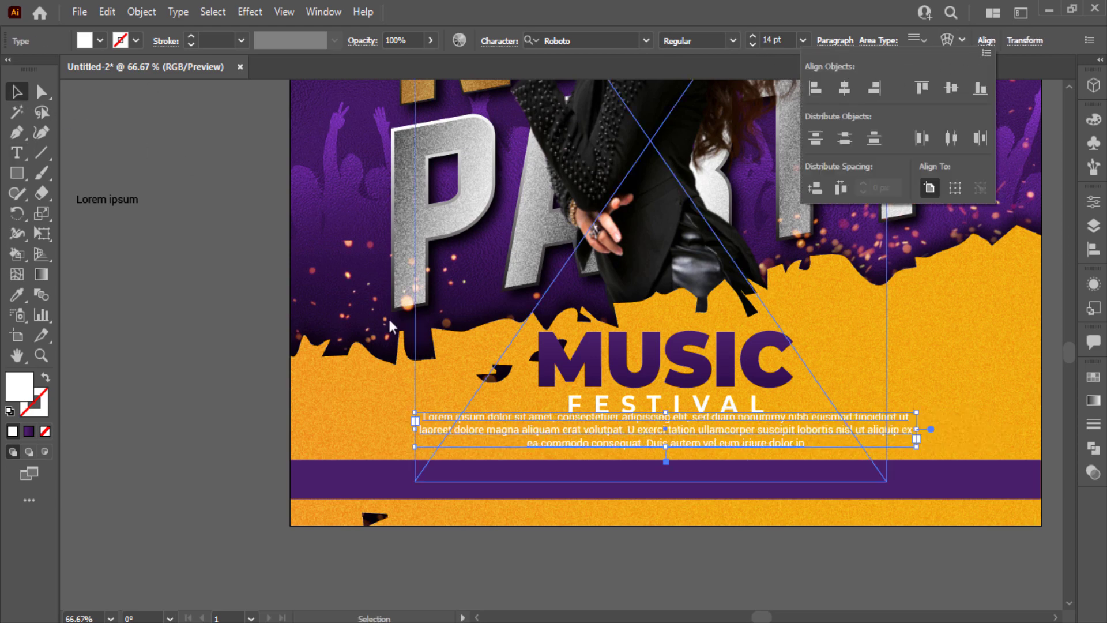
pyautogui.hotkey('ctrl', '+')
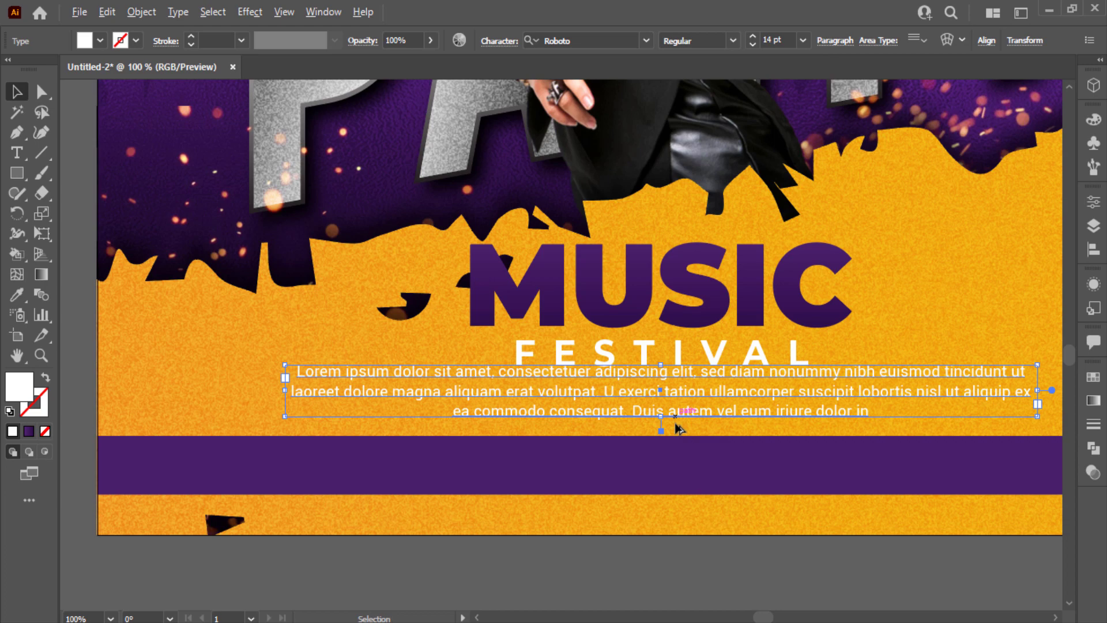
pyautogui.scroll(1, 677, 427)
pyautogui.hotkey('ctrl', '+')
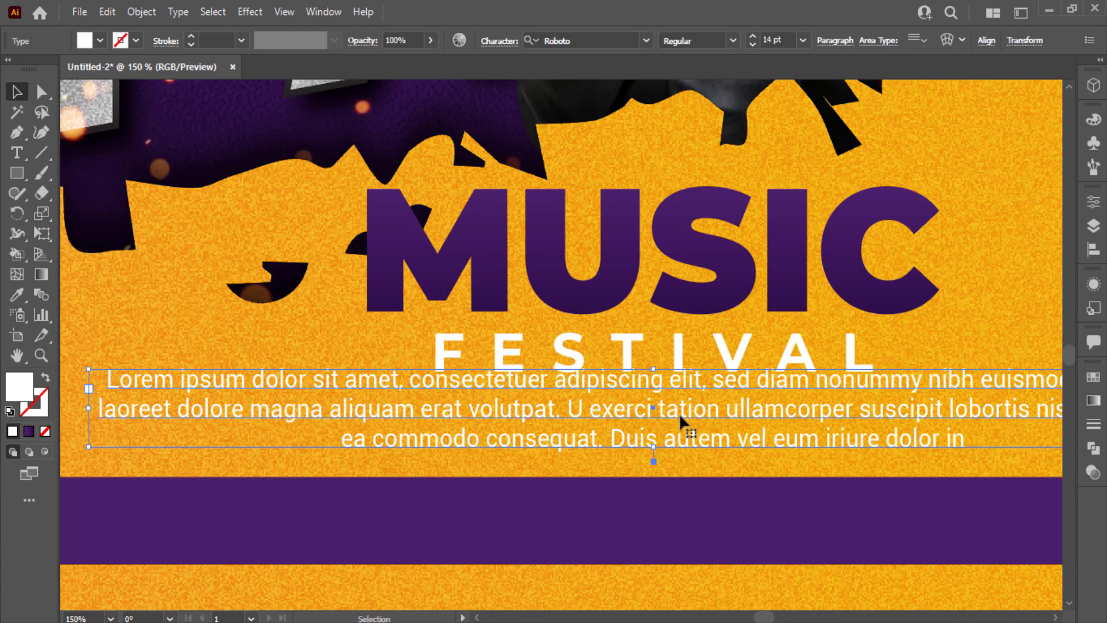
pyautogui.moveTo(677, 427); pyautogui.dragTo(678, 433)
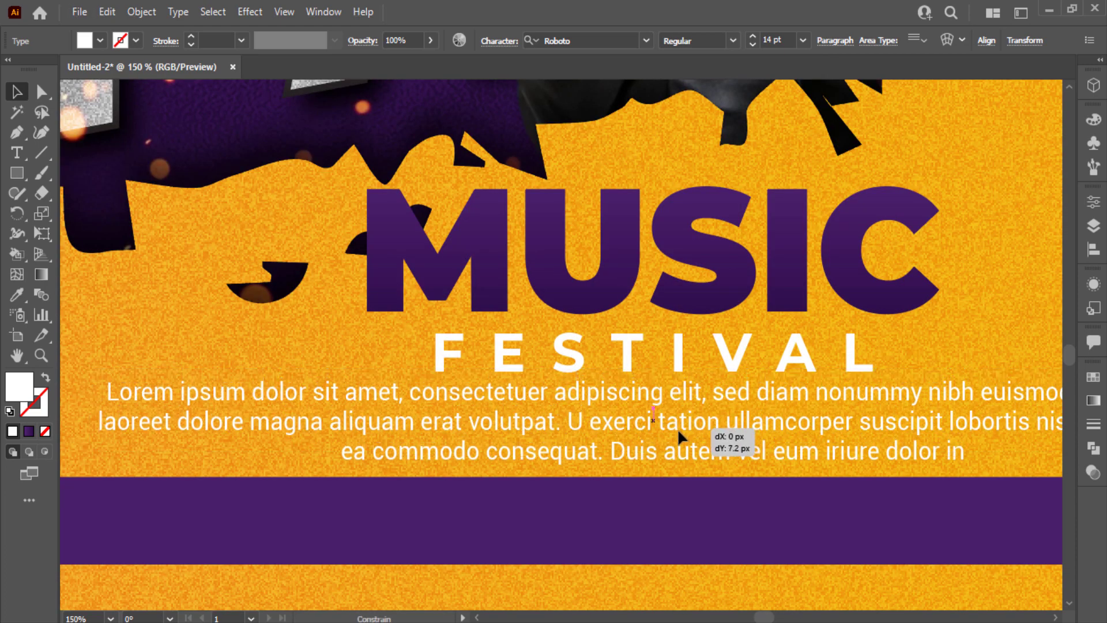
pyautogui.click(683, 312)
# Apply a Drop Shadow to MUSIC: X 2 px, Y 4 px, blur 2 px, opacity 75%
pyautogui.click(247, 12)
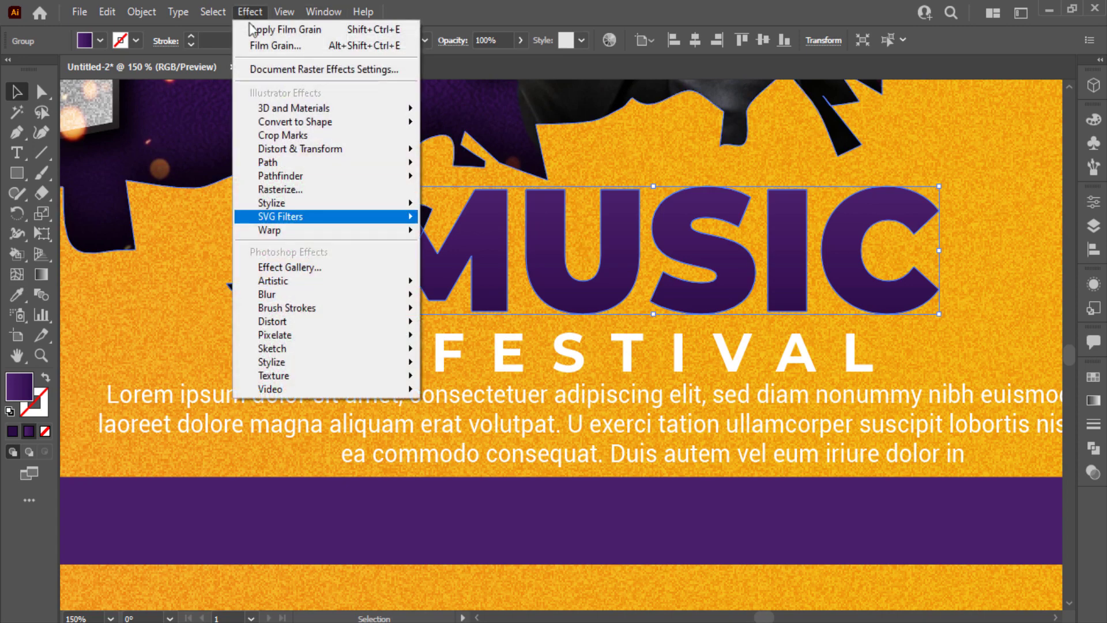
pyautogui.moveTo(271, 202)
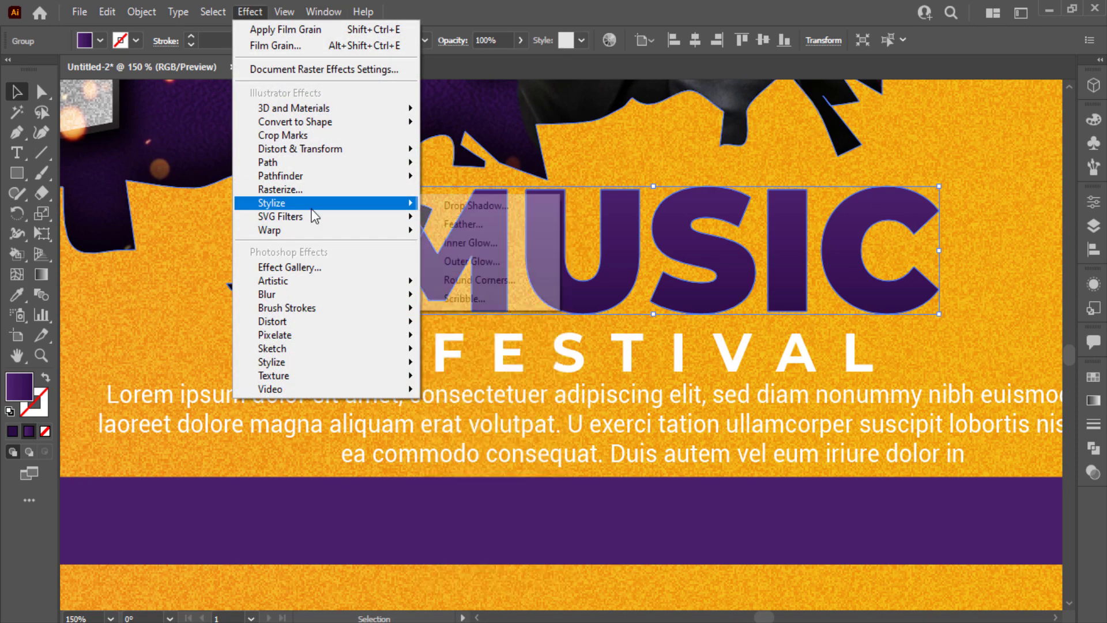
pyautogui.click(440, 204)
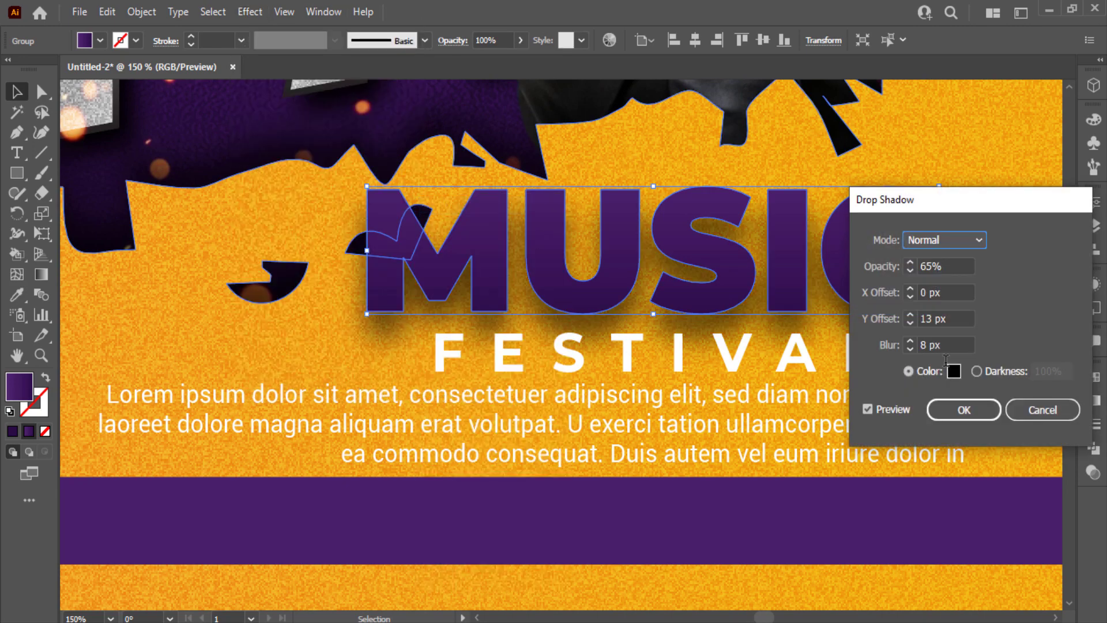
pyautogui.click(954, 319)
pyautogui.write('3')
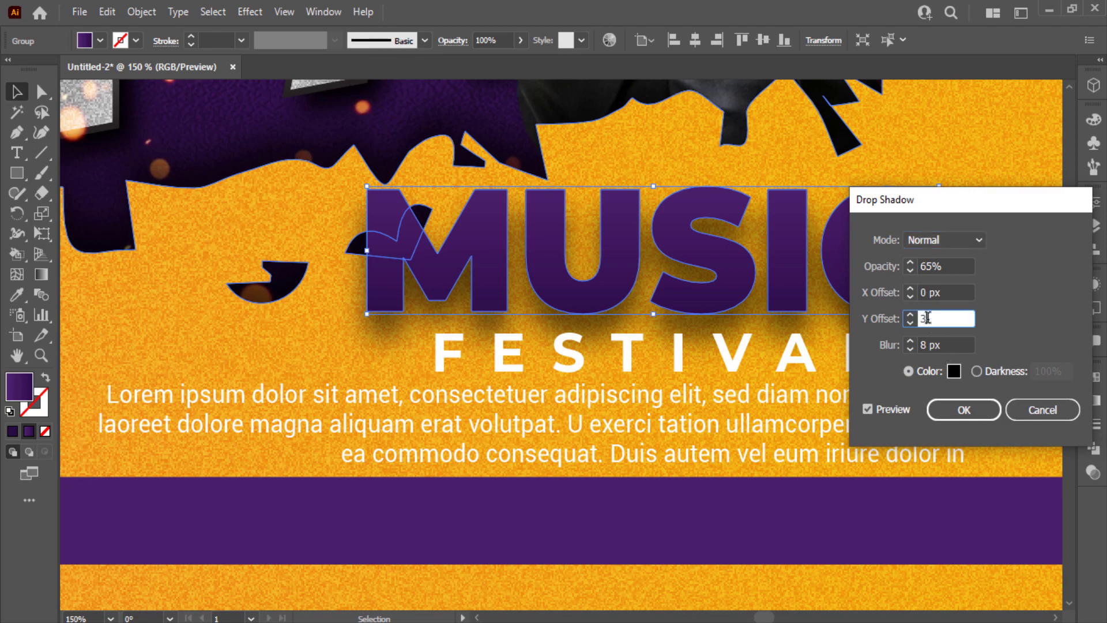
pyautogui.click(953, 293)
pyautogui.write('2')
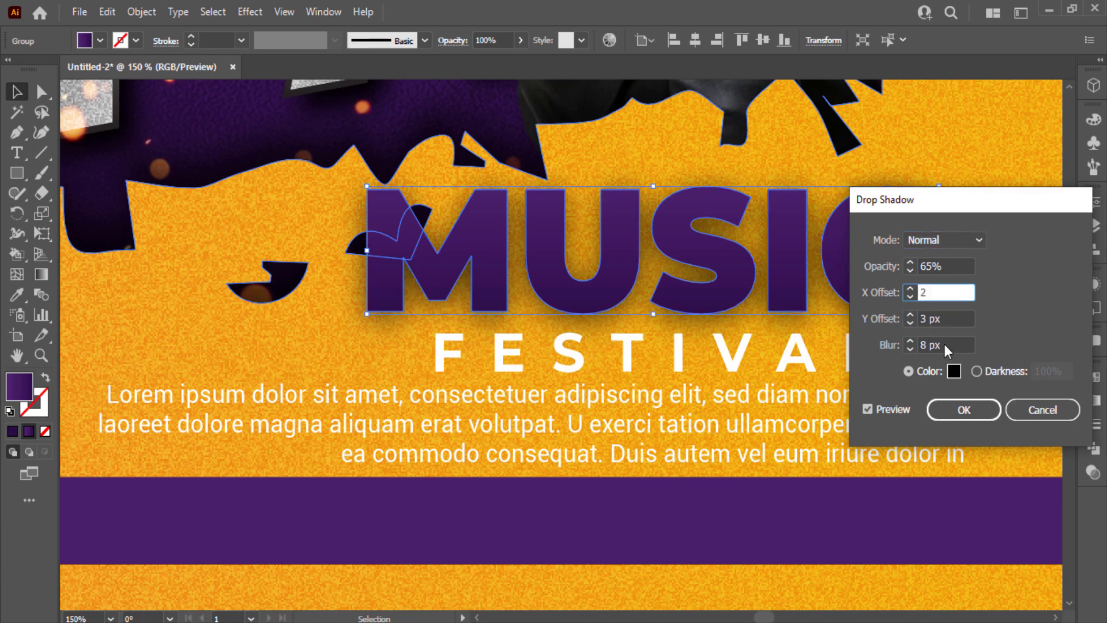
pyautogui.click(946, 346)
pyautogui.write('1')
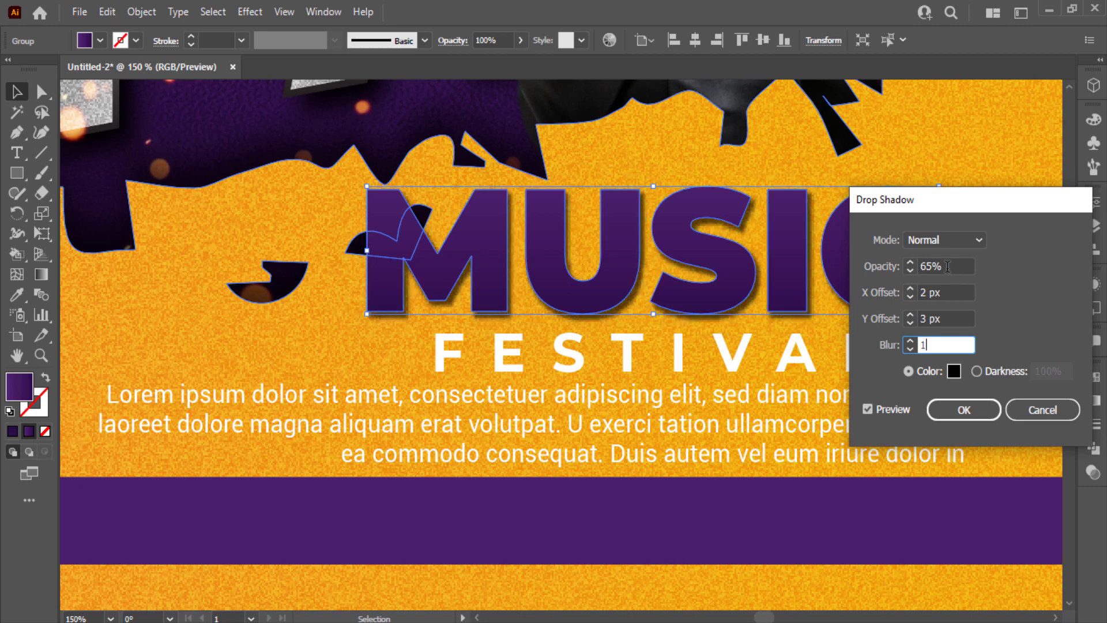
pyautogui.click(948, 266)
pyautogui.click(895, 344)
pyautogui.write('2')
pyautogui.click(946, 266)
pyautogui.write('75')
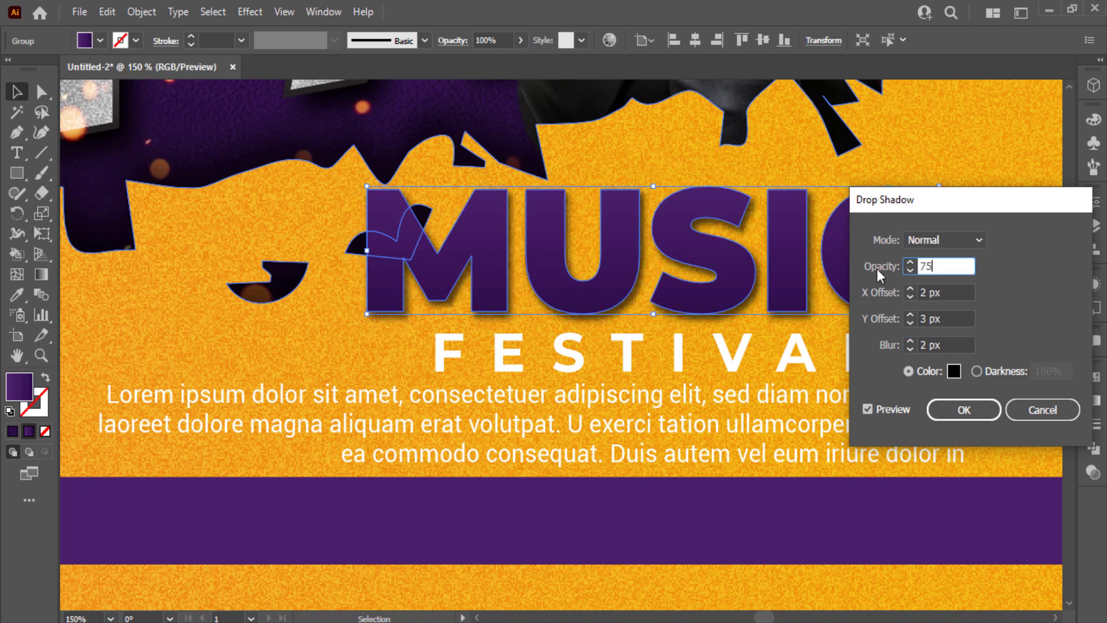
pyautogui.click(910, 316)
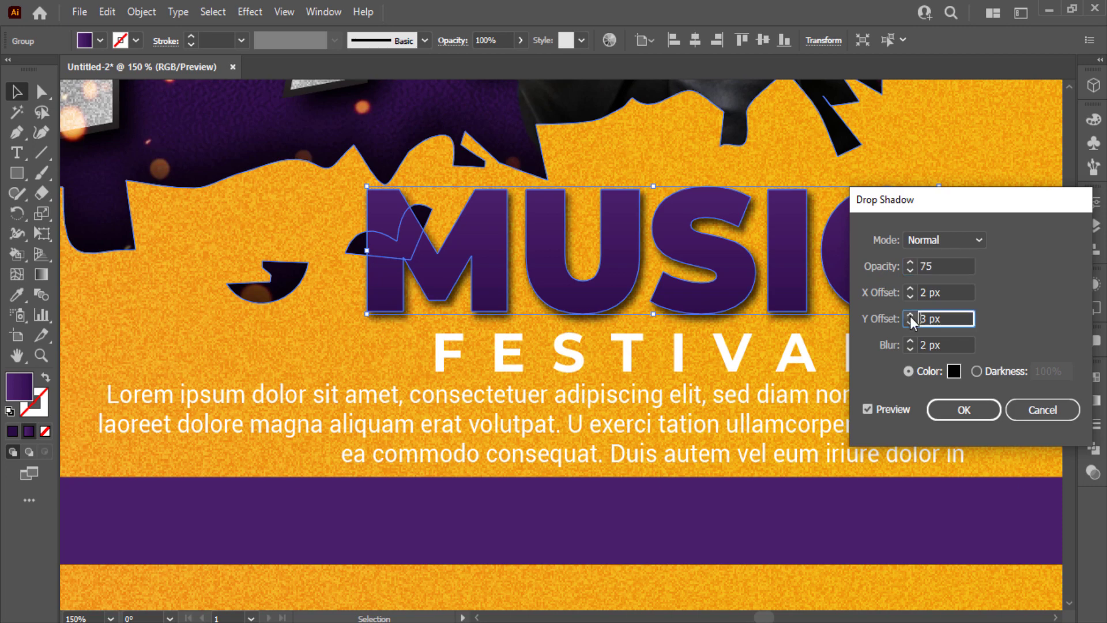
pyautogui.write('4')
pyautogui.click(958, 410)
# Select the FESTIVAL text and zoom out to see more of the flyer
pyautogui.click(833, 375)
pyautogui.hotkey('ctrl', 'shift', 'g')
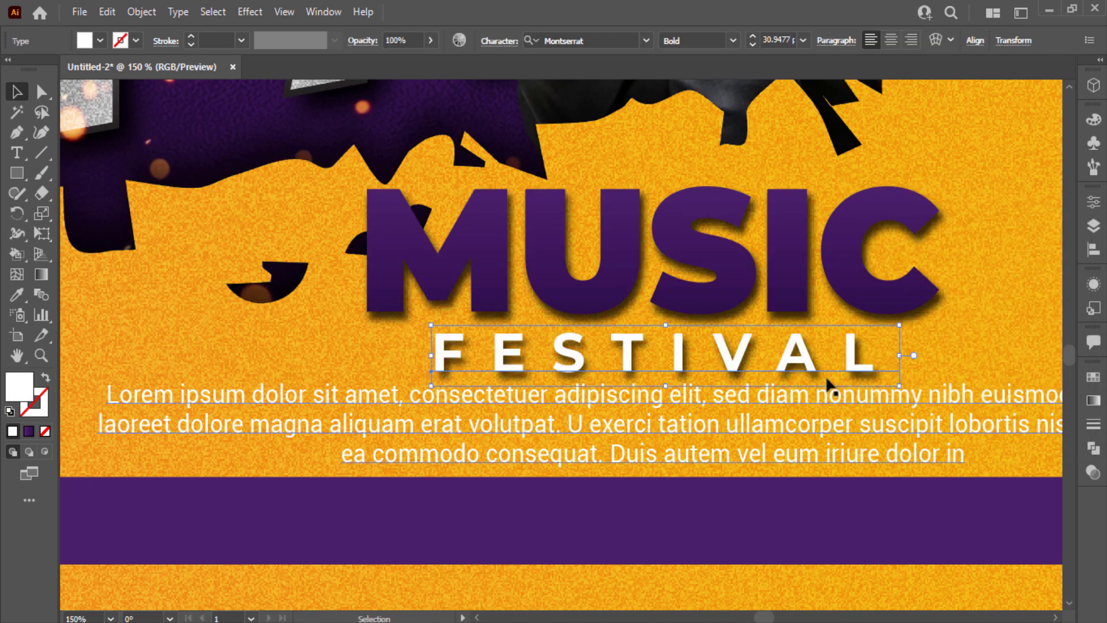
pyautogui.hotkey('ctrl', '-')
pyautogui.hotkey('ctrl', '-')
# Type '15$ TICKET | FREE DRINK' as a new text line on the pasteboard below the flyer
pyautogui.click(259, 511)
pyautogui.hscroll(5, 585, 554)
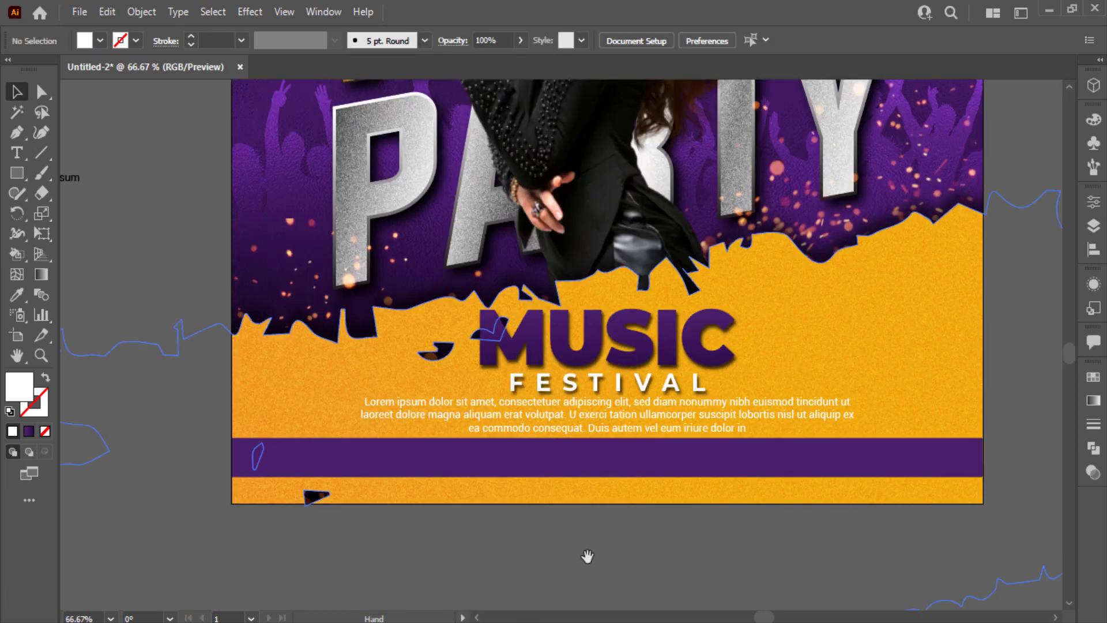
pyautogui.moveTo(586, 554); pyautogui.dragTo(537, 568)
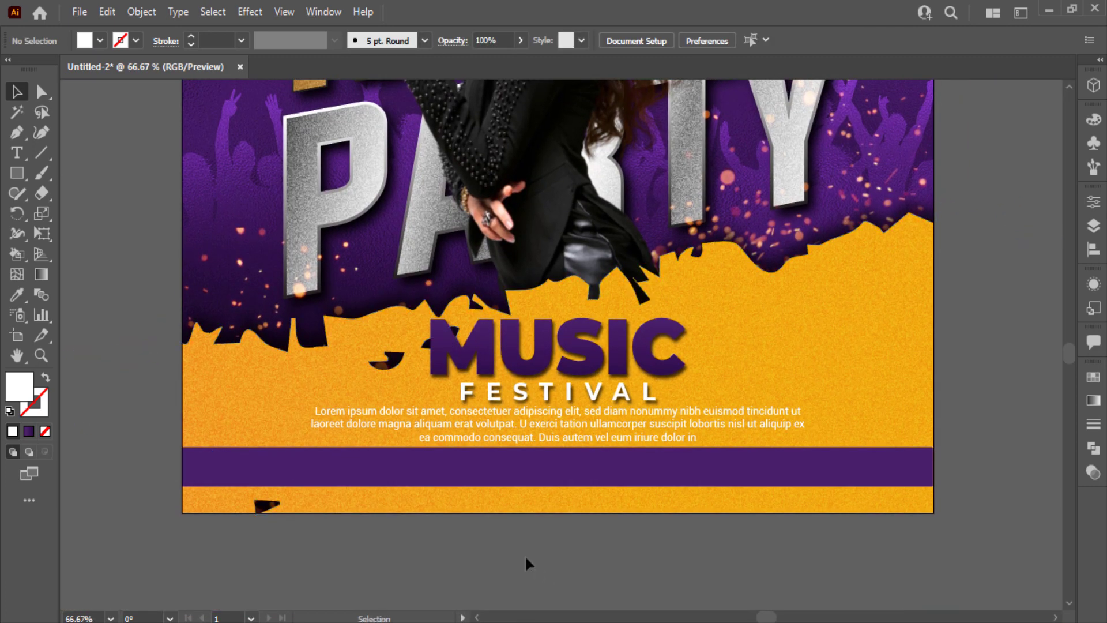
pyautogui.click(16, 155)
pyautogui.click(297, 564)
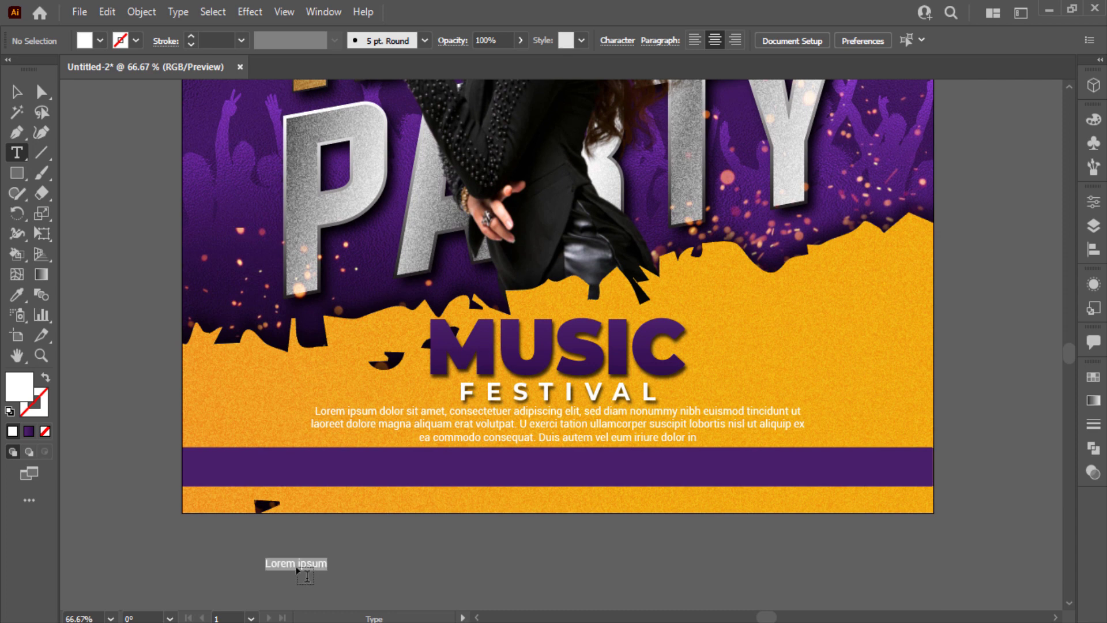
pyautogui.write('15$')
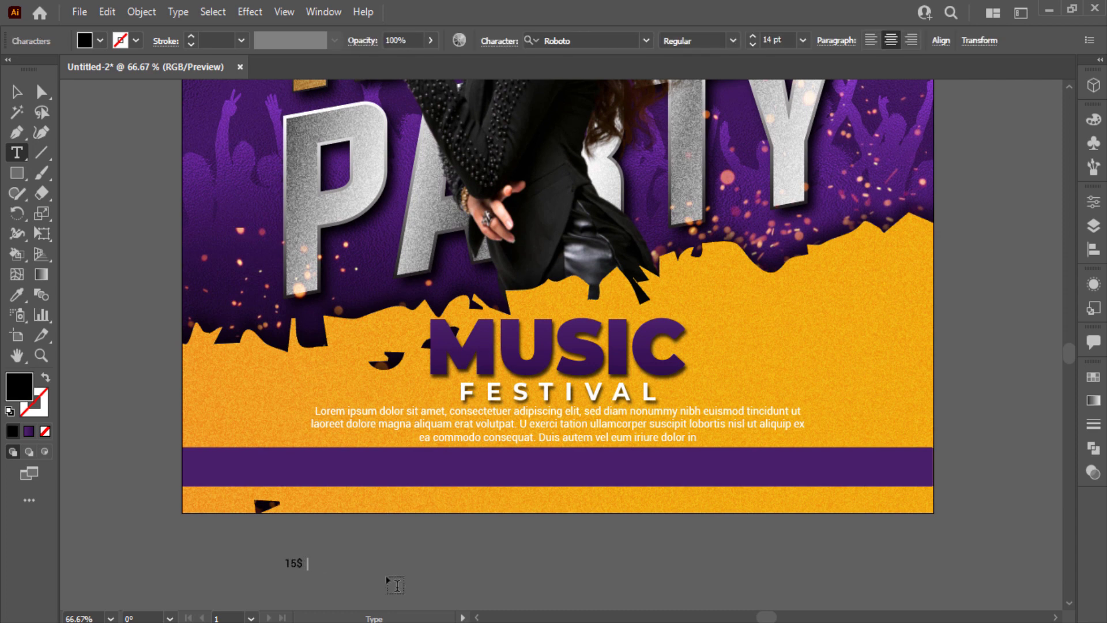
pyautogui.write(' Ti')
pyautogui.write('c')
pyautogui.press('BackSpace')
pyautogui.press('BackSpace')
pyautogui.write('ICKET')
pyautogui.press('BackSpace')
pyautogui.press('BackSpace')
pyautogui.press('BackSpace')
pyautogui.press('BackSpace')
pyautogui.press('BackSpace')
pyautogui.press('BackSpace')
pyautogui.write('T          ')
pyautogui.write('| ')
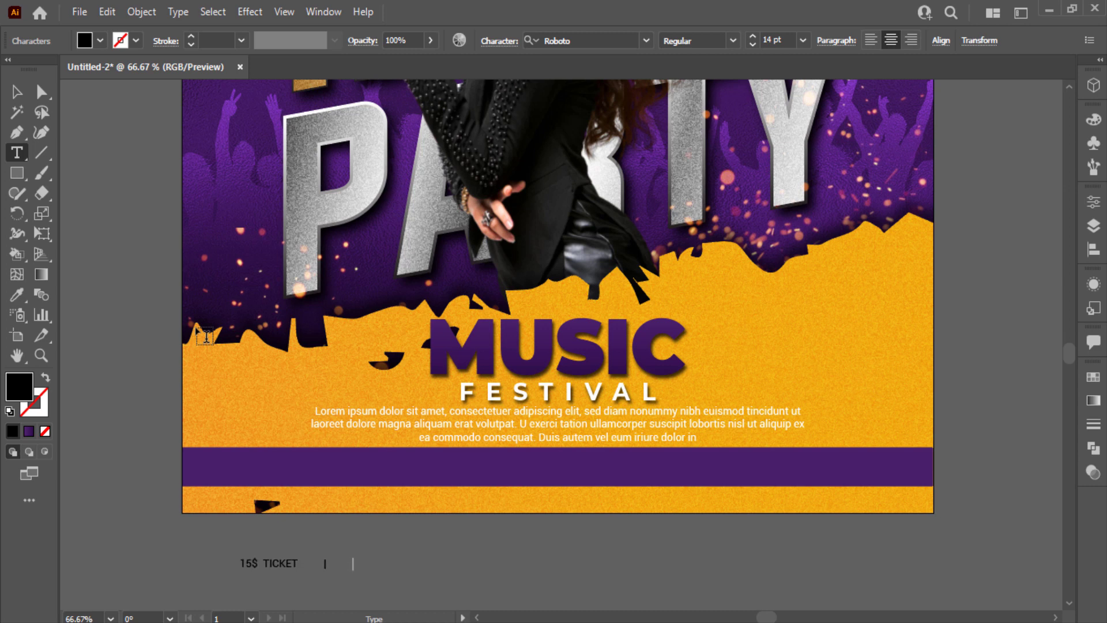
pyautogui.write('         FREE D')
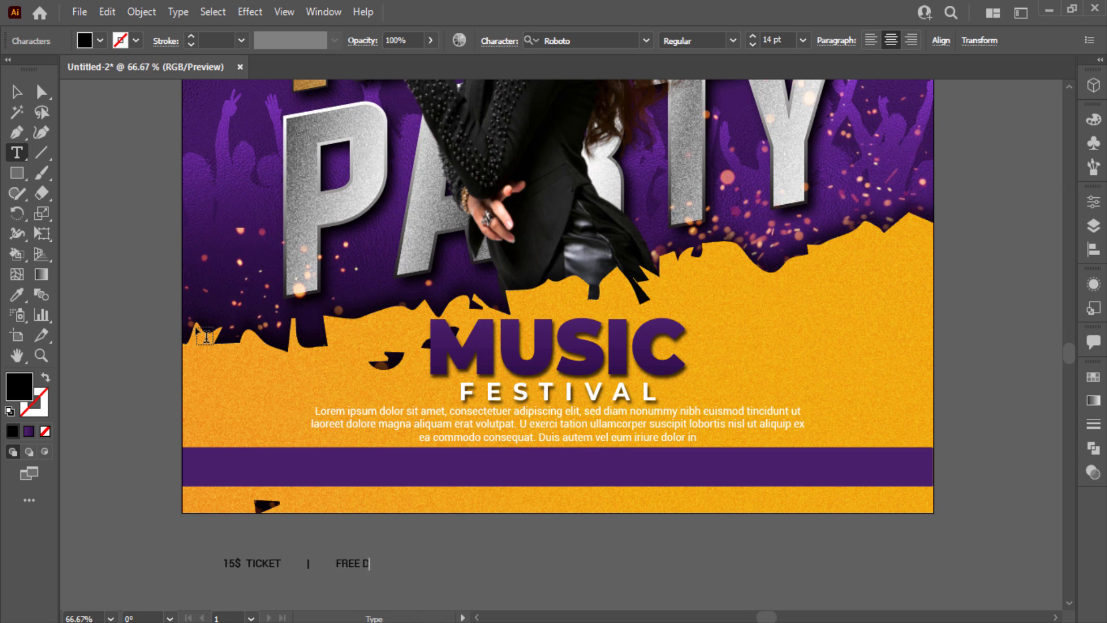
pyautogui.write('RINK')
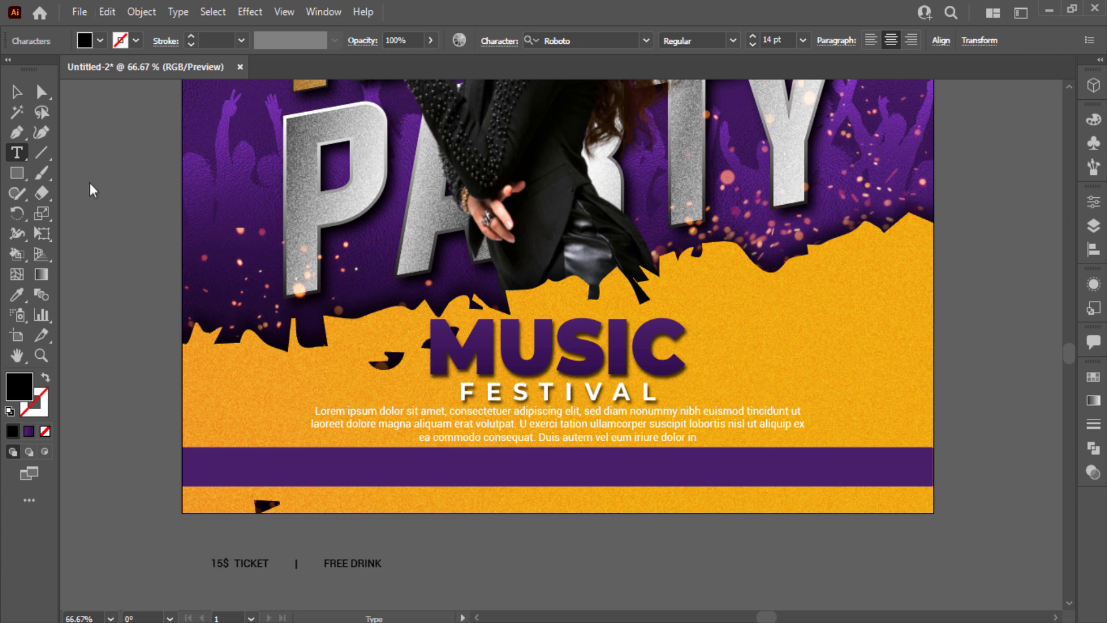
pyautogui.click(17, 91)
# Make the ticket text white, enlarge it, and centre it horizontally on the artboard
pyautogui.click(100, 40)
pyautogui.click(34, 68)
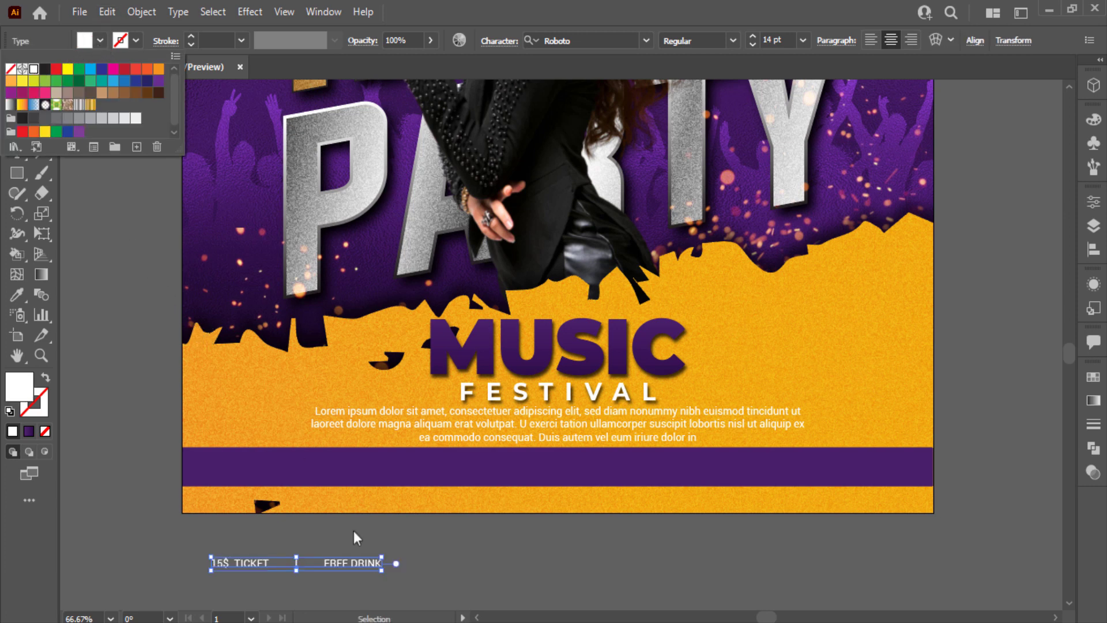
pyautogui.click(382, 571)
pyautogui.moveTo(382, 571)
pyautogui.mouseDown()
pyautogui.moveTo(433, 589)
pyautogui.moveTo(624, 467)
pyautogui.mouseUp()
pyautogui.click(975, 40)
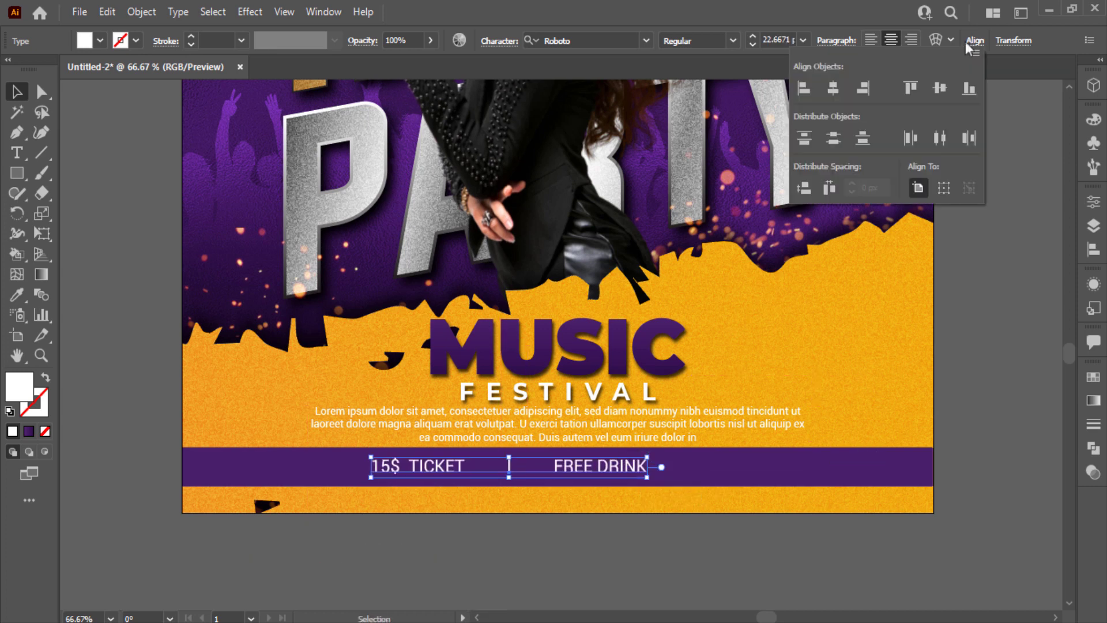
pyautogui.click(828, 93)
pyautogui.scroll(1, 552, 566)
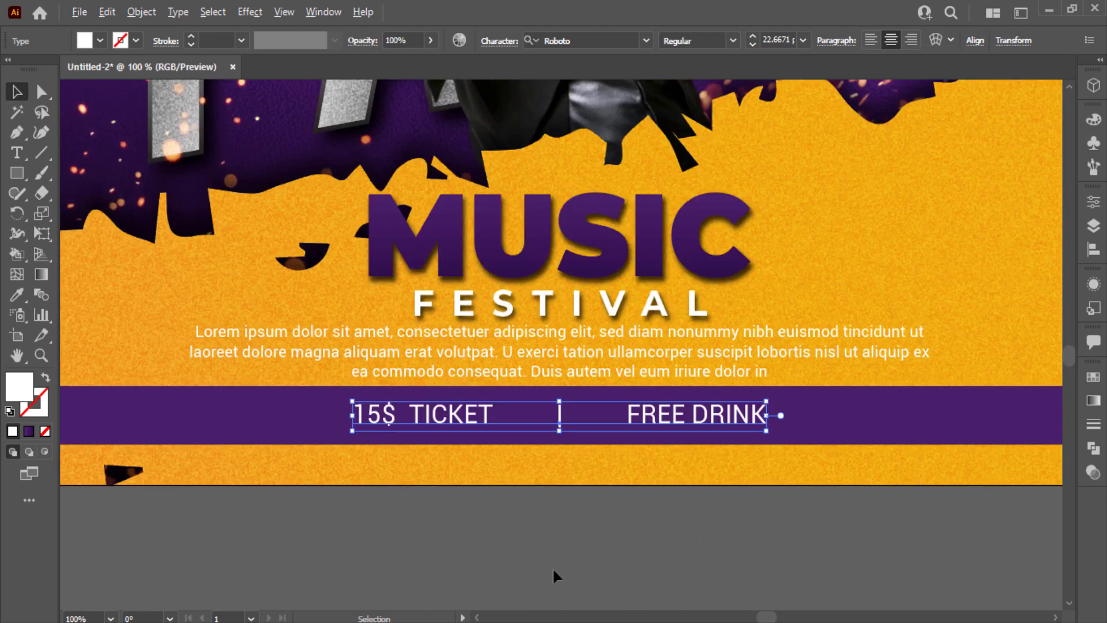
pyautogui.scroll(1, 552, 567)
# Remove the extra spaces around the ticket line's divider
pyautogui.click(479, 547)
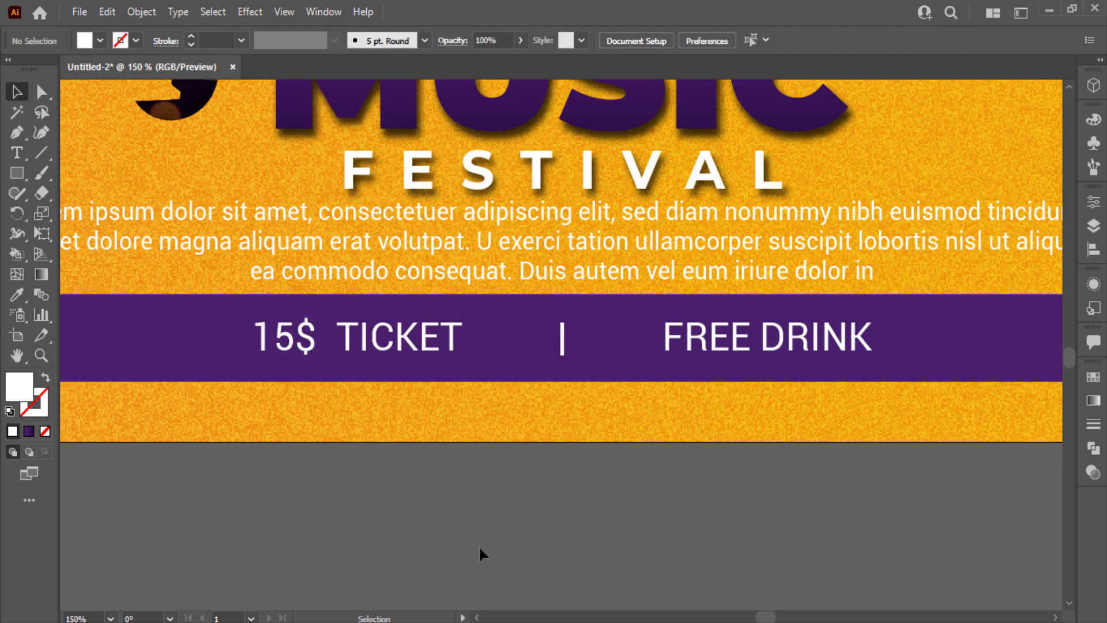
pyautogui.press('t')
pyautogui.click(547, 340)
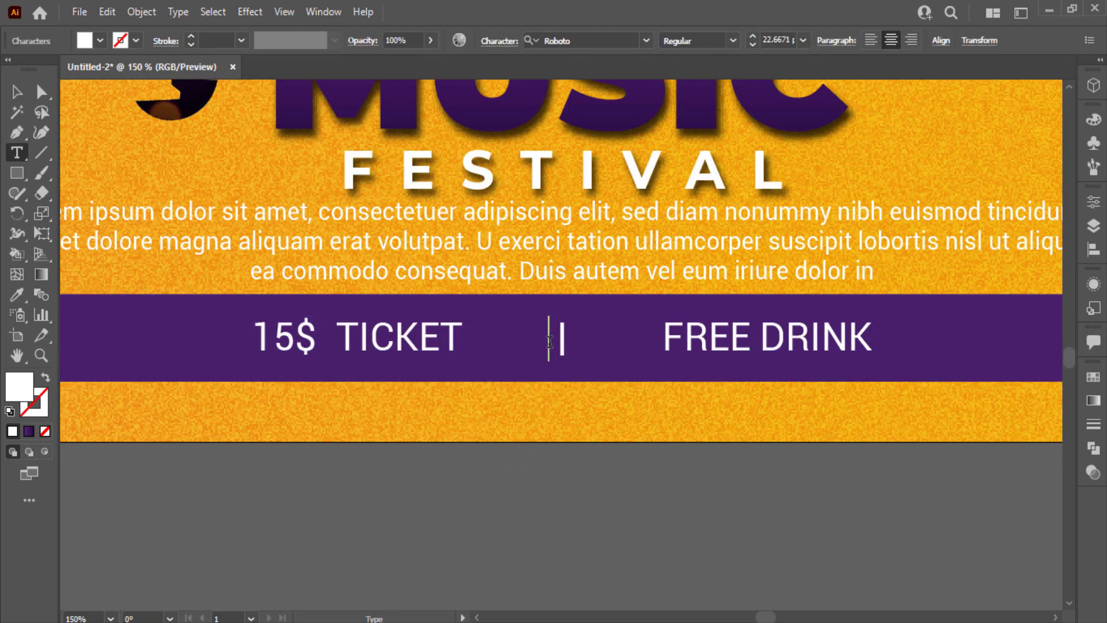
pyautogui.press('BackSpace')
pyautogui.press('BackSpace')
pyautogui.press('BackSpace')
pyautogui.press('BackSpace')
pyautogui.press('BackSpace')
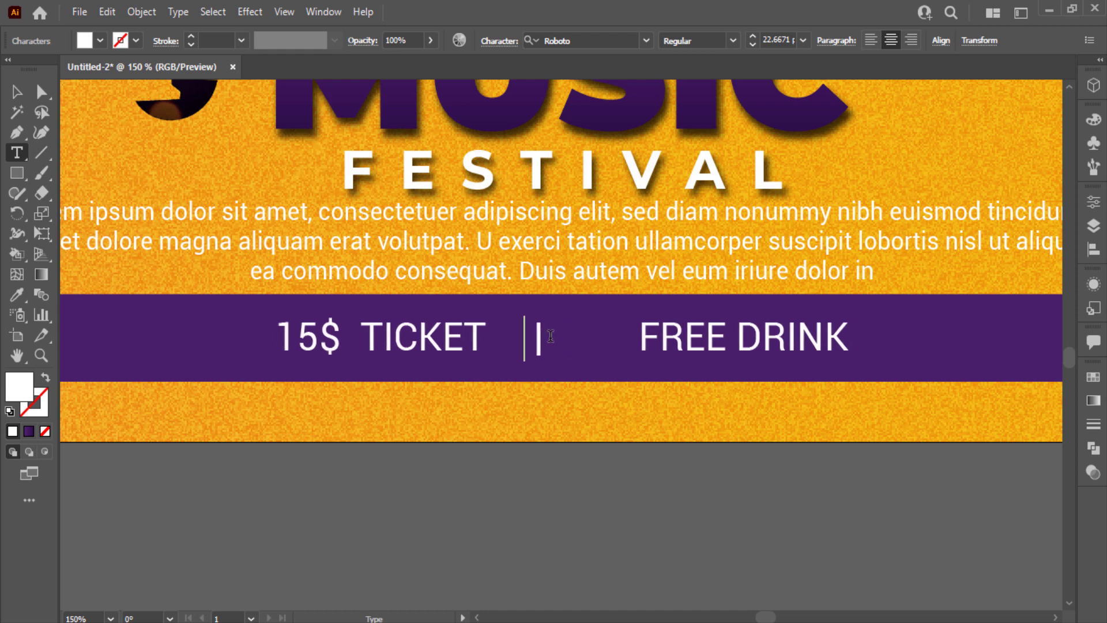
pyautogui.press('Delete')
pyautogui.press('Delete')
pyautogui.press('Delete')
pyautogui.press('Delete')
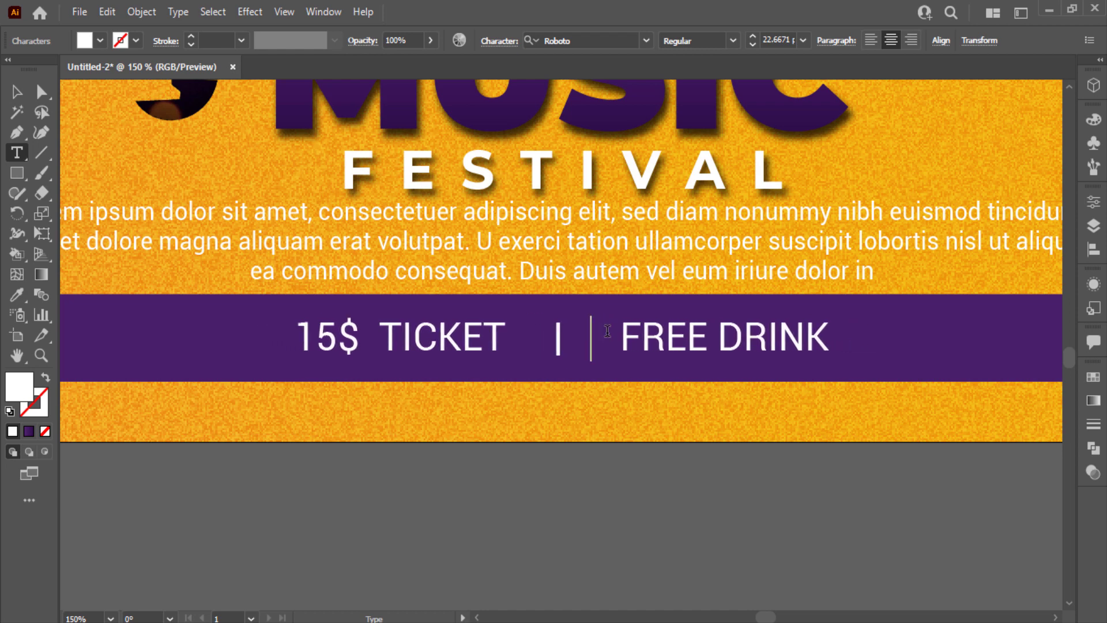
pyautogui.press('Delete')
pyautogui.press('Escape')
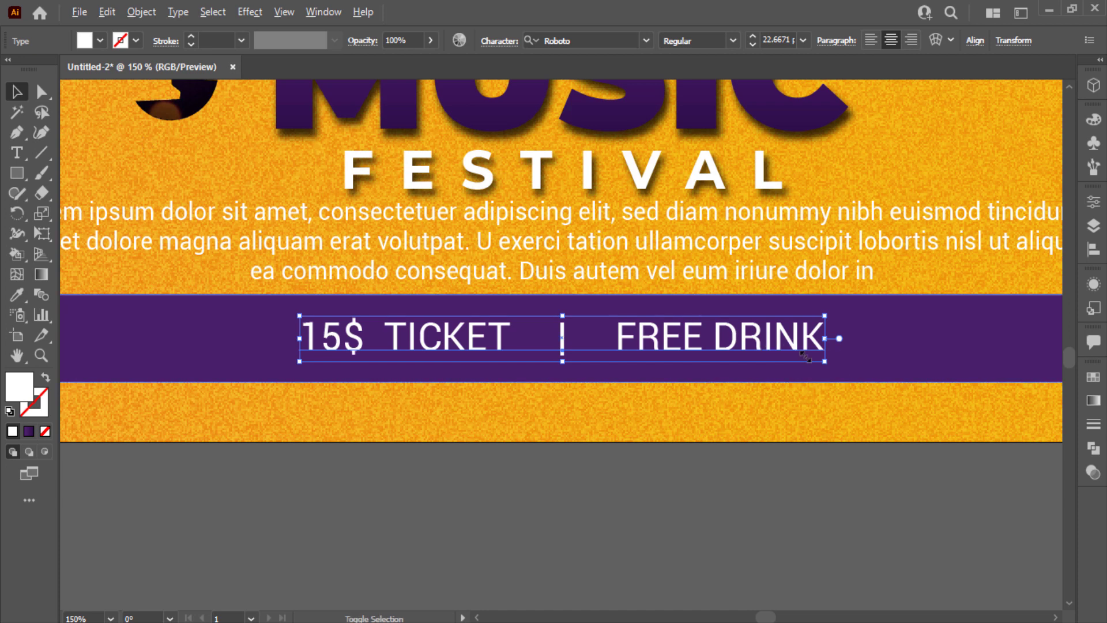
pyautogui.moveTo(856, 368); pyautogui.dragTo(983, 387)
pyautogui.hotkey('ctrl', '0')
# Reposition the ticket line within the purple band and set it to Roboto Medium
pyautogui.click(943, 427)
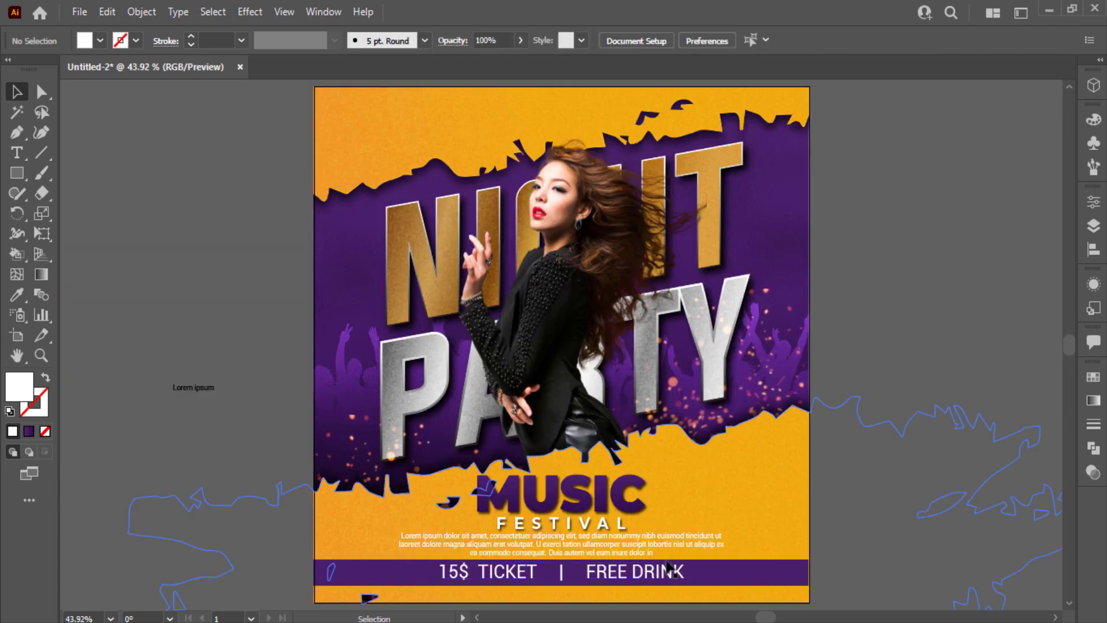
pyautogui.moveTo(673, 573); pyautogui.dragTo(643, 568)
pyautogui.scroll(-4, 776, 40)
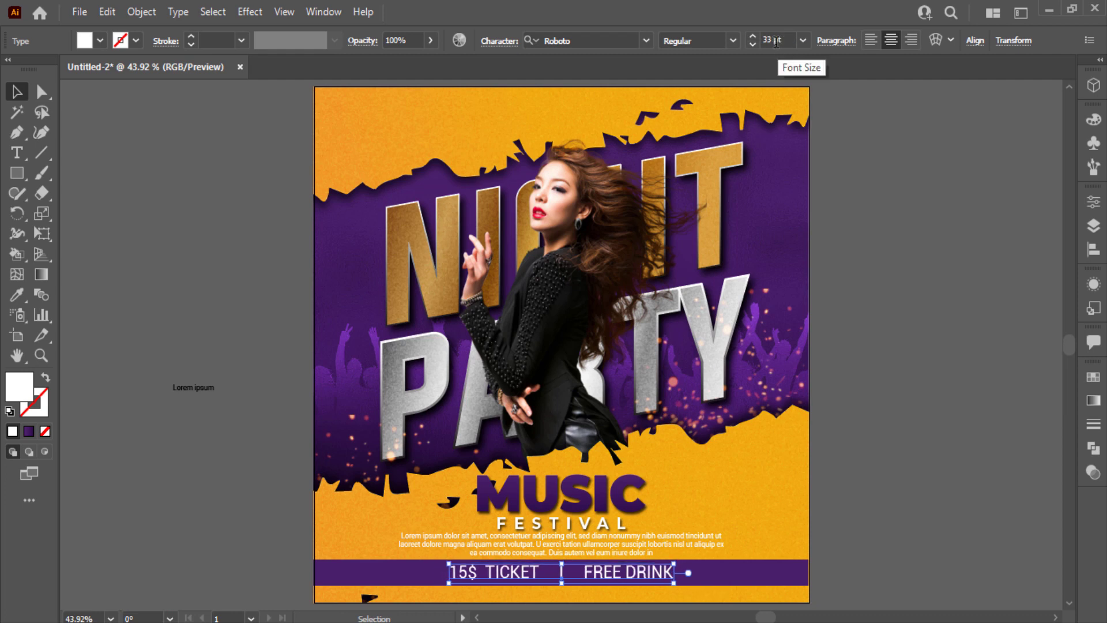
pyautogui.scroll(-3, 776, 41)
pyautogui.click(732, 42)
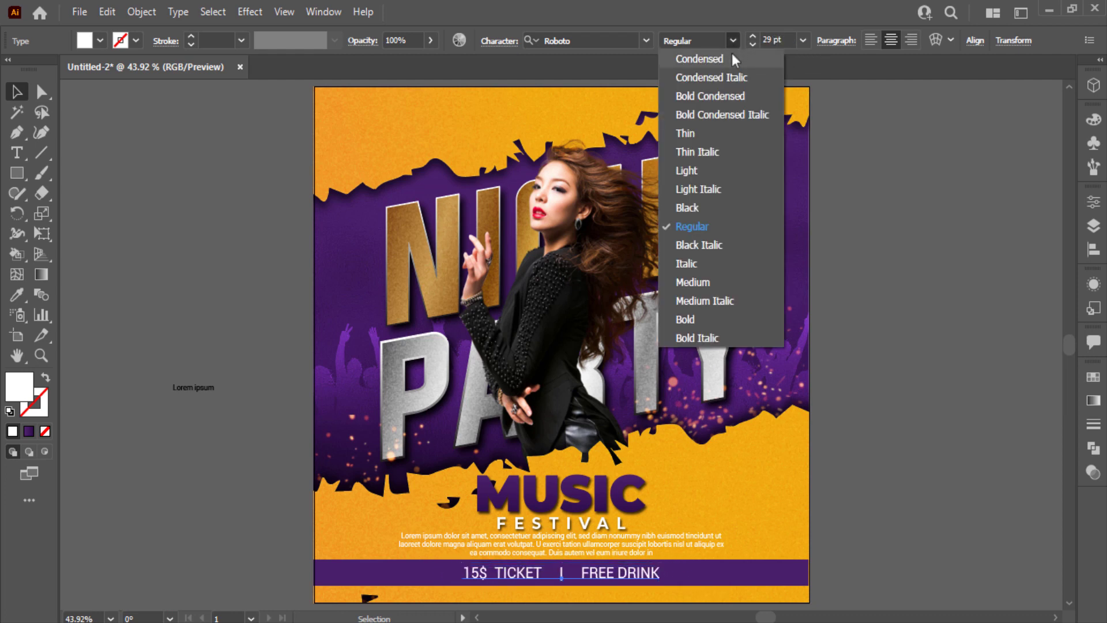
pyautogui.click(721, 278)
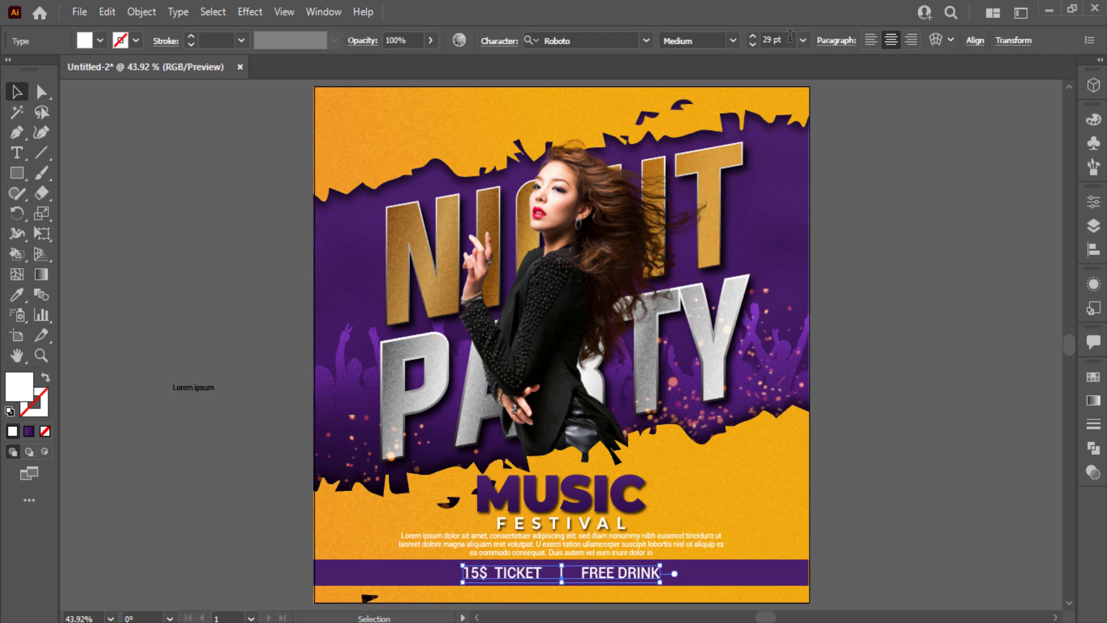
pyautogui.scroll(-3, 790, 39)
# Enlarge the ticket text slightly so it spans the purple bar
pyautogui.click(975, 41)
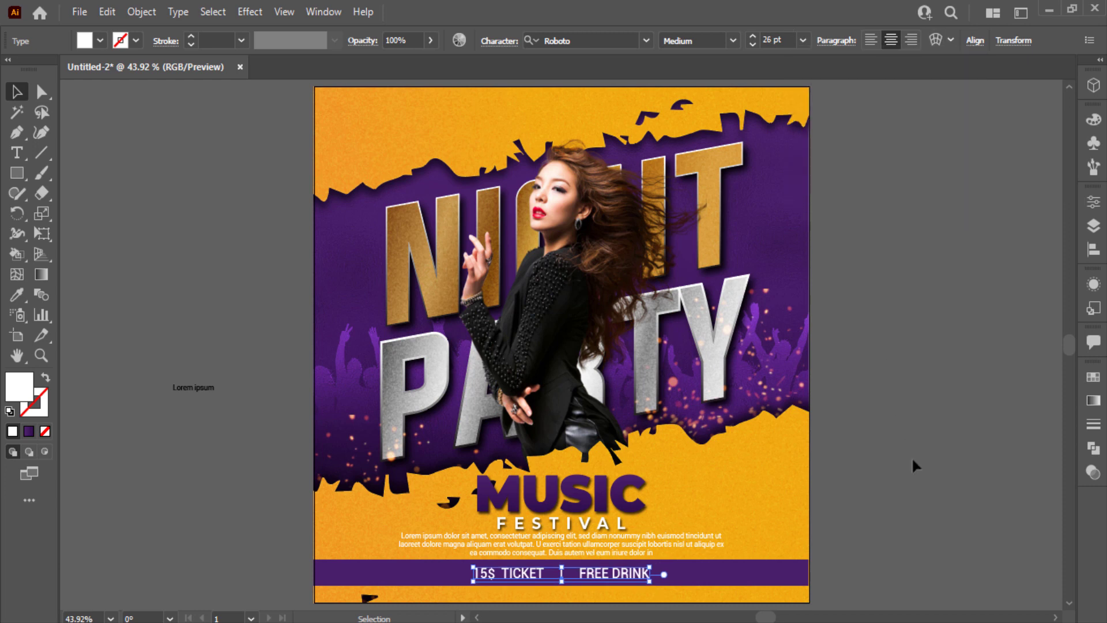
pyautogui.click(881, 480)
pyautogui.scroll(1, 861, 487)
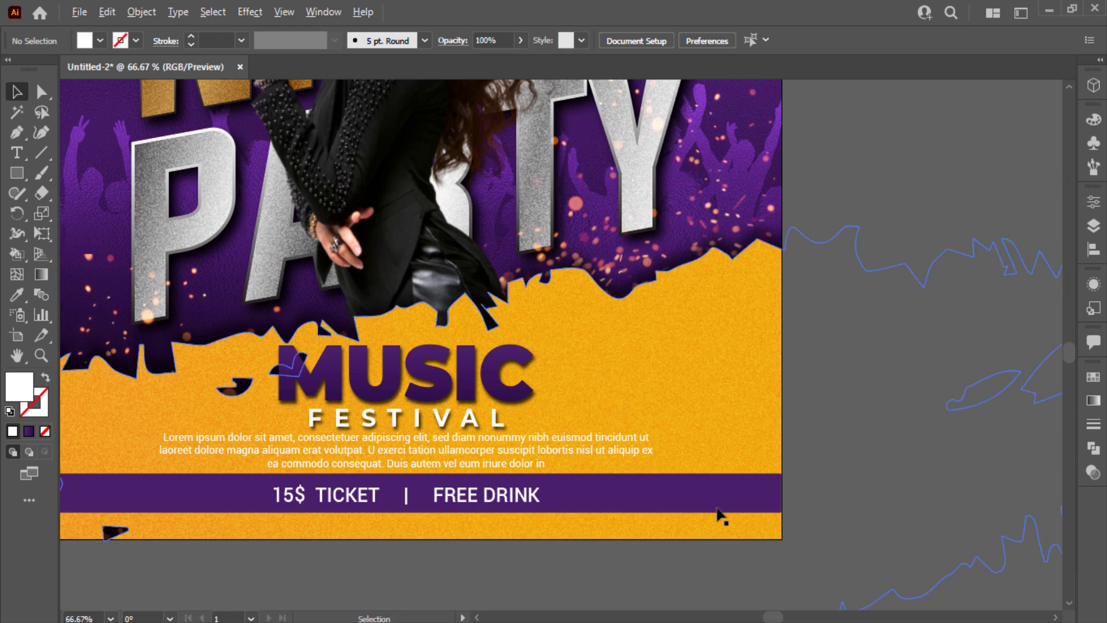
pyautogui.scroll(2, 717, 514)
pyautogui.moveTo(547, 564); pyautogui.dragTo(842, 566)
pyautogui.click(683, 450)
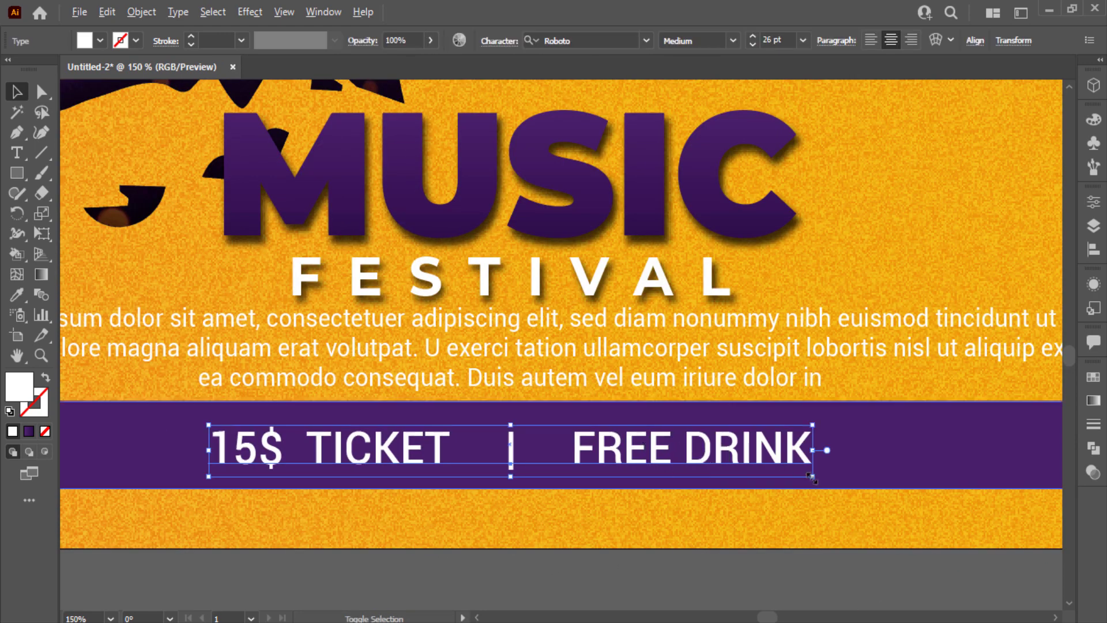
pyautogui.moveTo(831, 485); pyautogui.dragTo(822, 481)
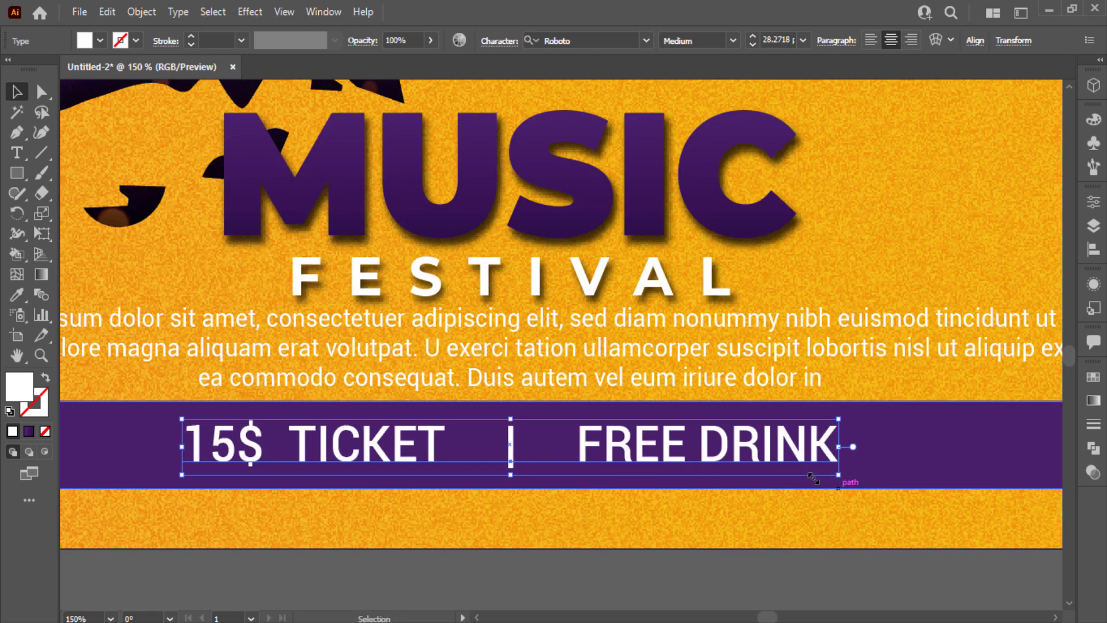
pyautogui.hotkey('ctrl', '0')
pyautogui.click(839, 493)
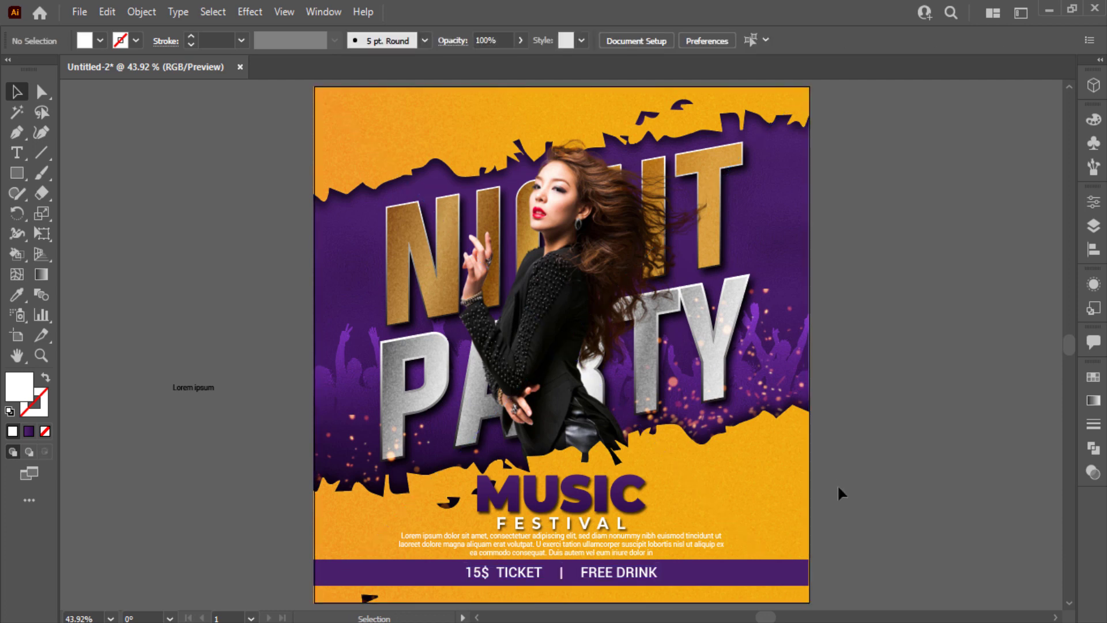
# Type a CLUB NAME label beside the artboard and set it to Montserrat Black
pyautogui.click(20, 157)
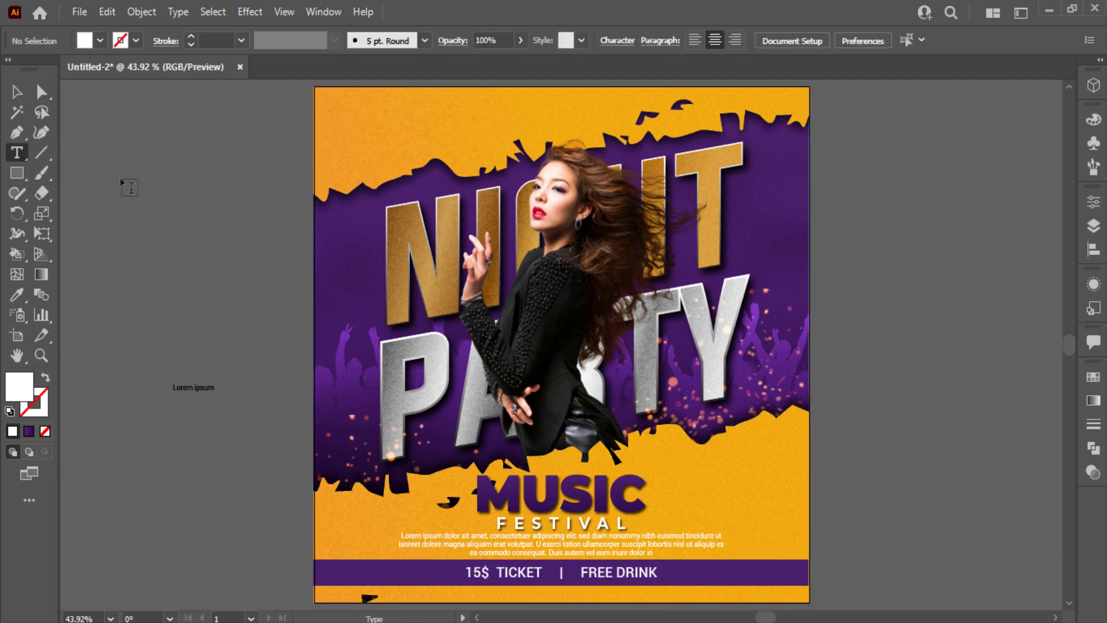
pyautogui.click(161, 187)
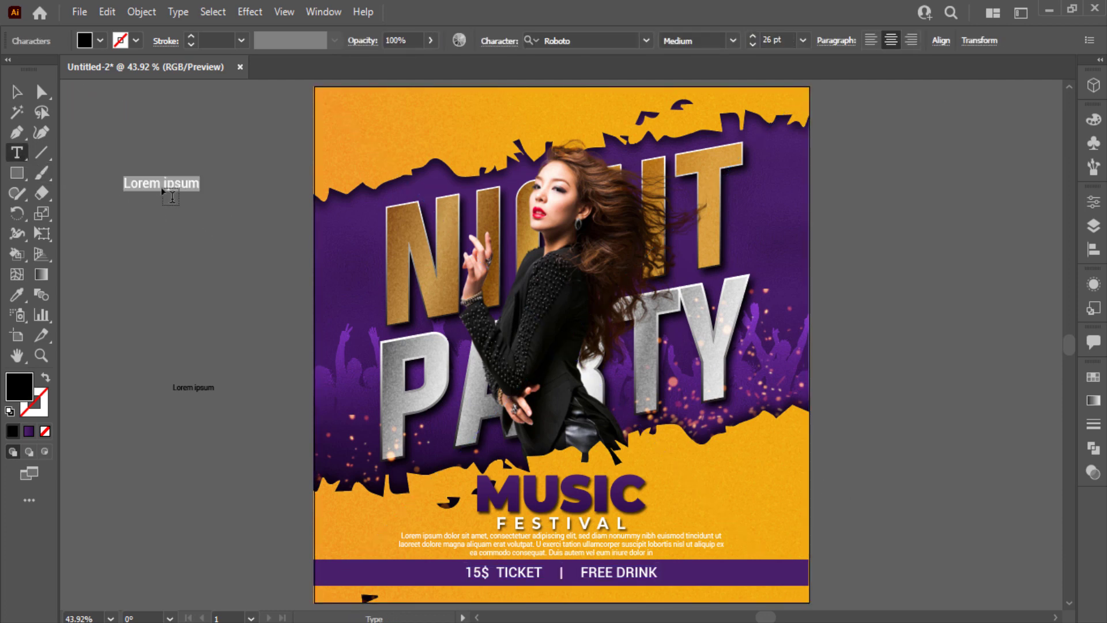
pyautogui.write('CLUB')
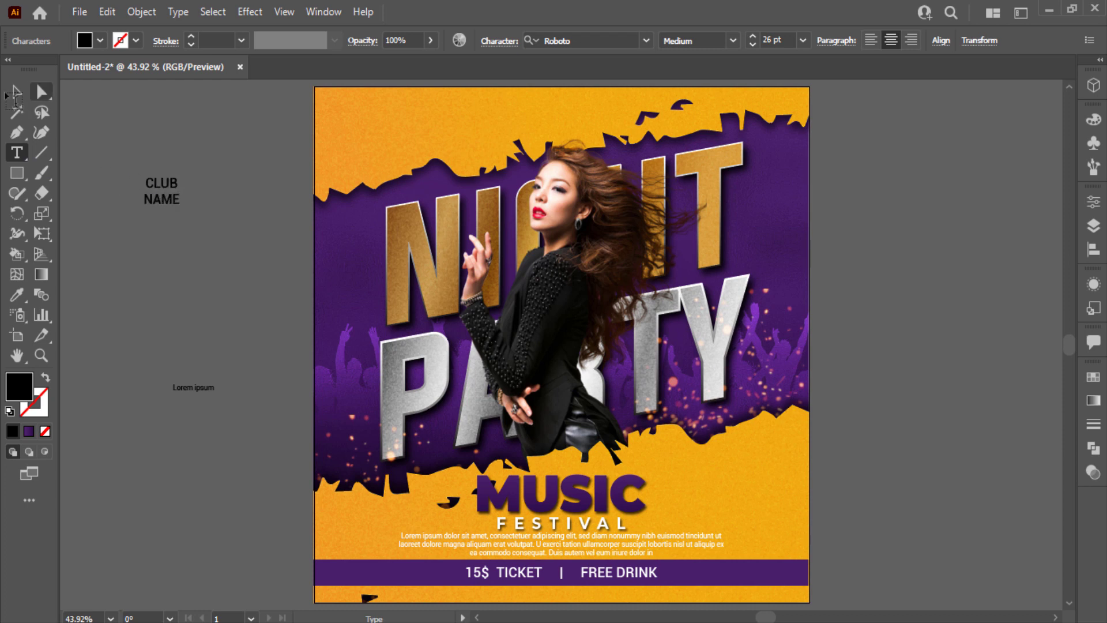
pyautogui.click(16, 91)
pyautogui.click(606, 38)
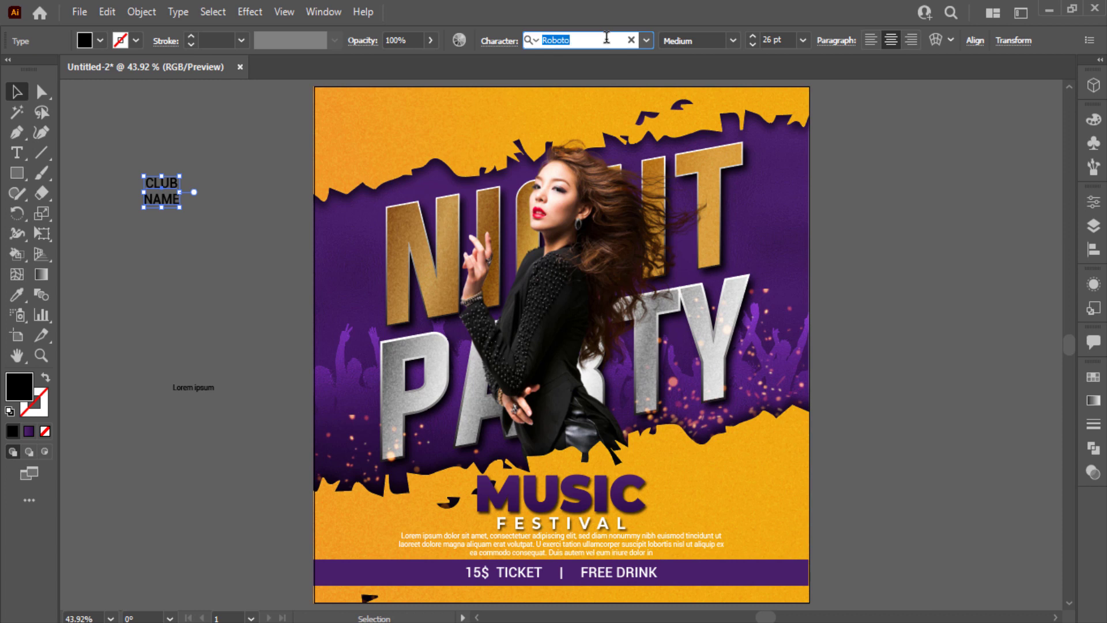
pyautogui.write('mon')
pyautogui.press('Down')
pyautogui.press('Down')
pyautogui.press('Down')
pyautogui.press('Down')
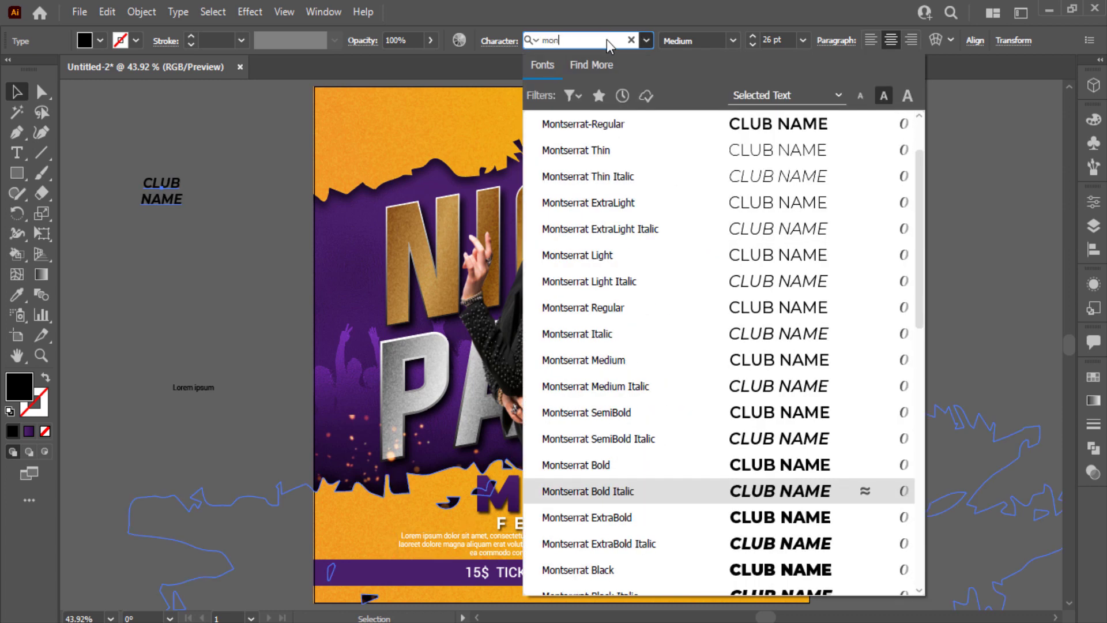
pyautogui.press('Down')
pyautogui.press('Down')
pyautogui.press('Up')
pyautogui.click(773, 488)
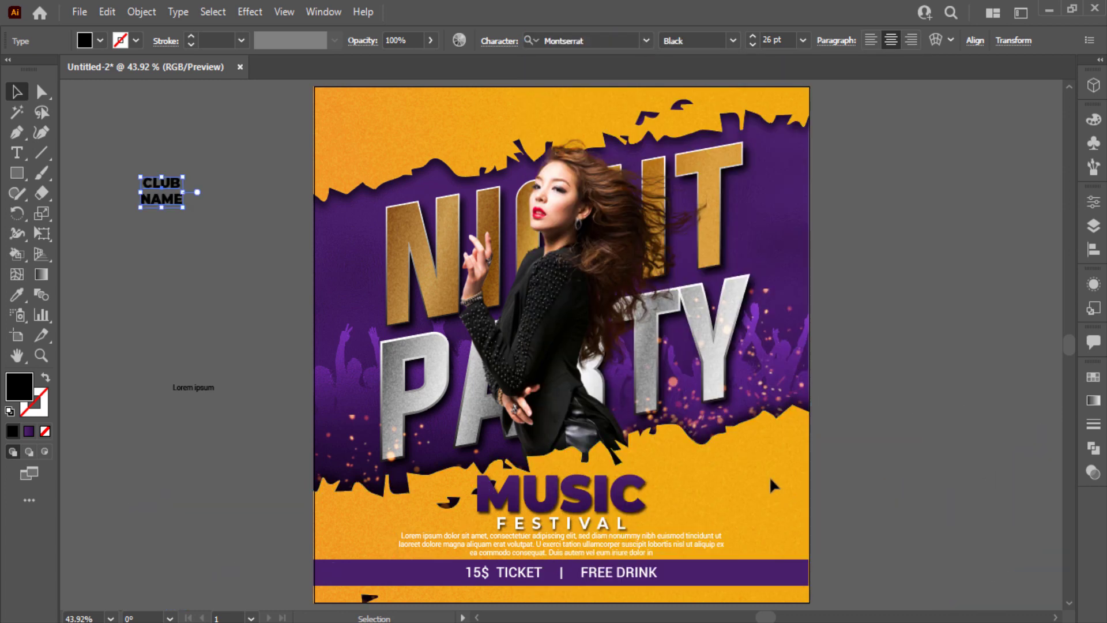
# Enlarge CLUB NAME, fill it white, and move it to the flyer's top-left corner
pyautogui.moveTo(200, 212); pyautogui.dragTo(202, 208)
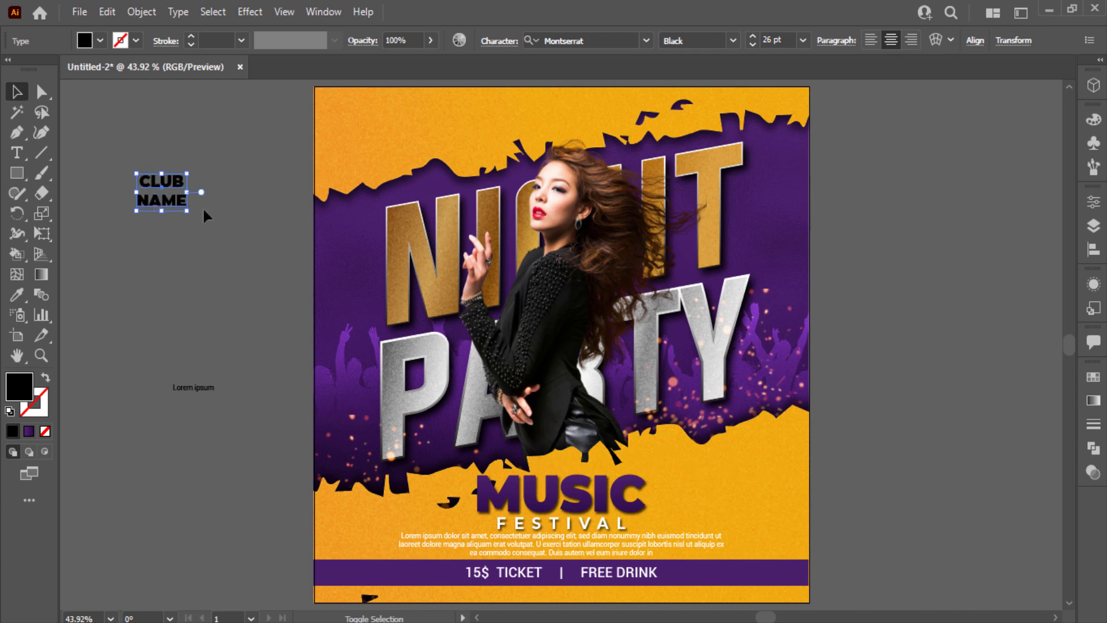
pyautogui.click(99, 42)
pyautogui.click(34, 69)
pyautogui.click(286, 172)
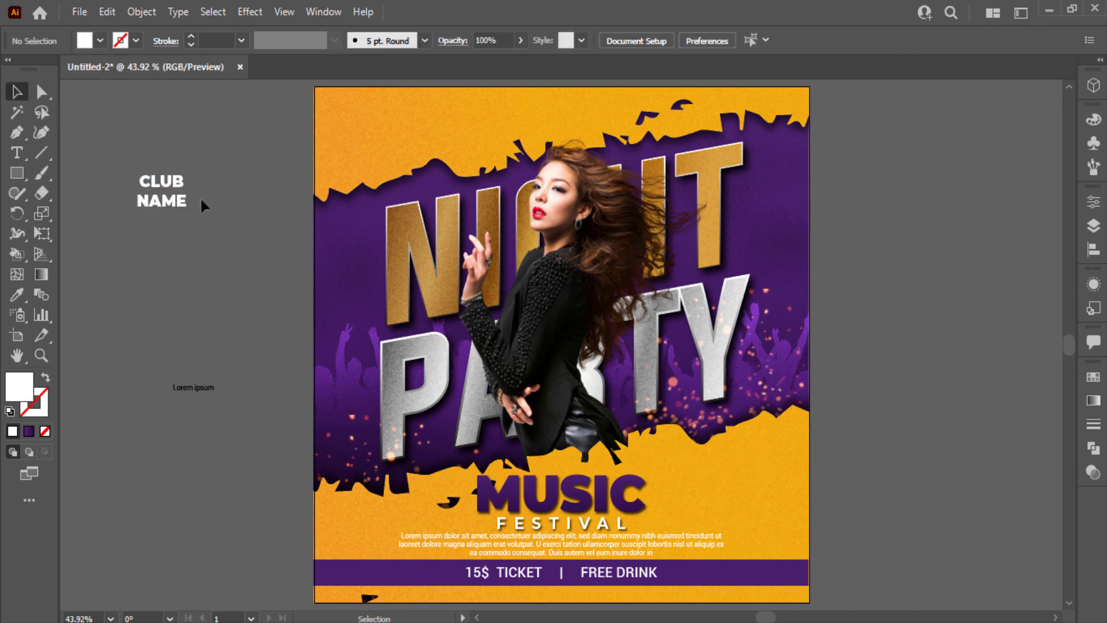
pyautogui.moveTo(187, 195)
pyautogui.mouseDown()
pyautogui.moveTo(377, 131)
pyautogui.moveTo(789, 256)
pyautogui.mouseUp()
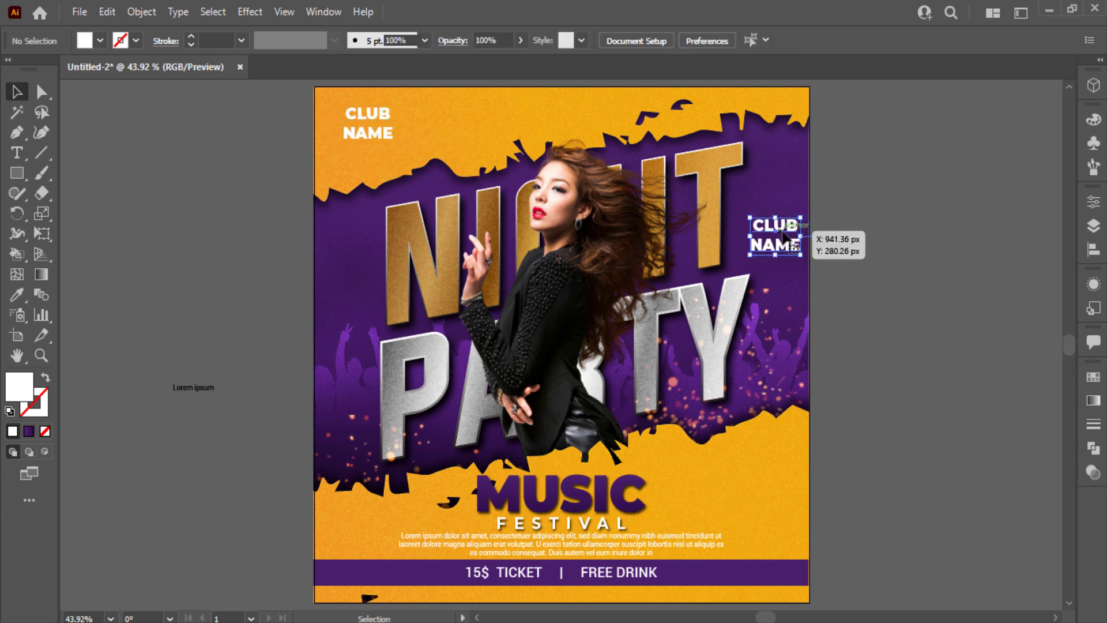
# Replace the copied CLUB NAME text with '12 JAN'
pyautogui.doubleClick(782, 227)
pyautogui.hotkey('ctrl', 'a')
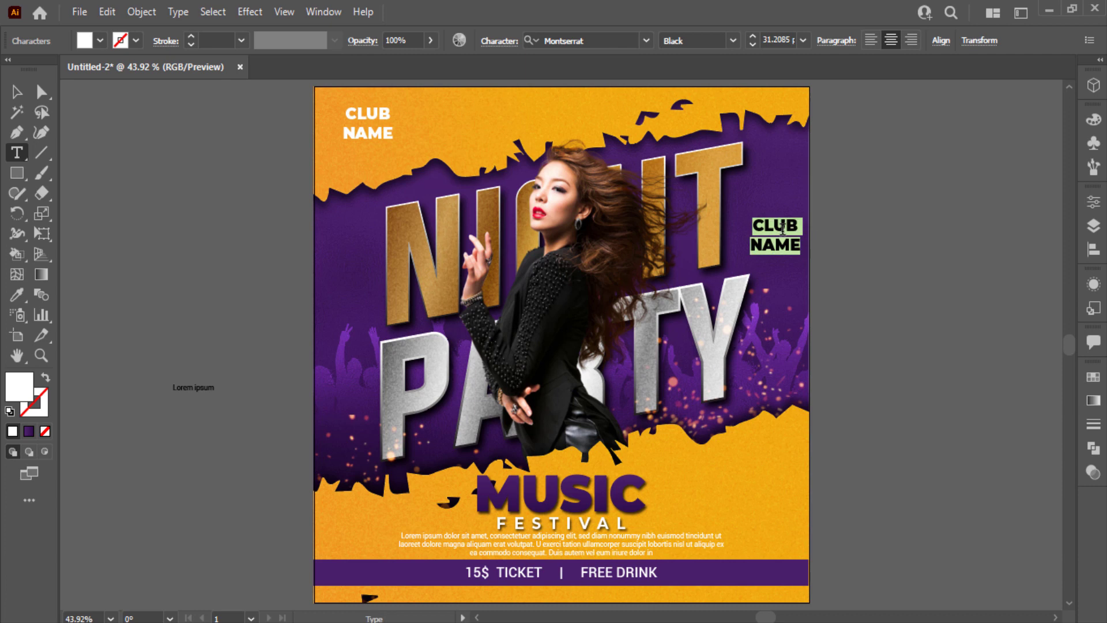
pyautogui.write('12 ')
pyautogui.write('JAN')
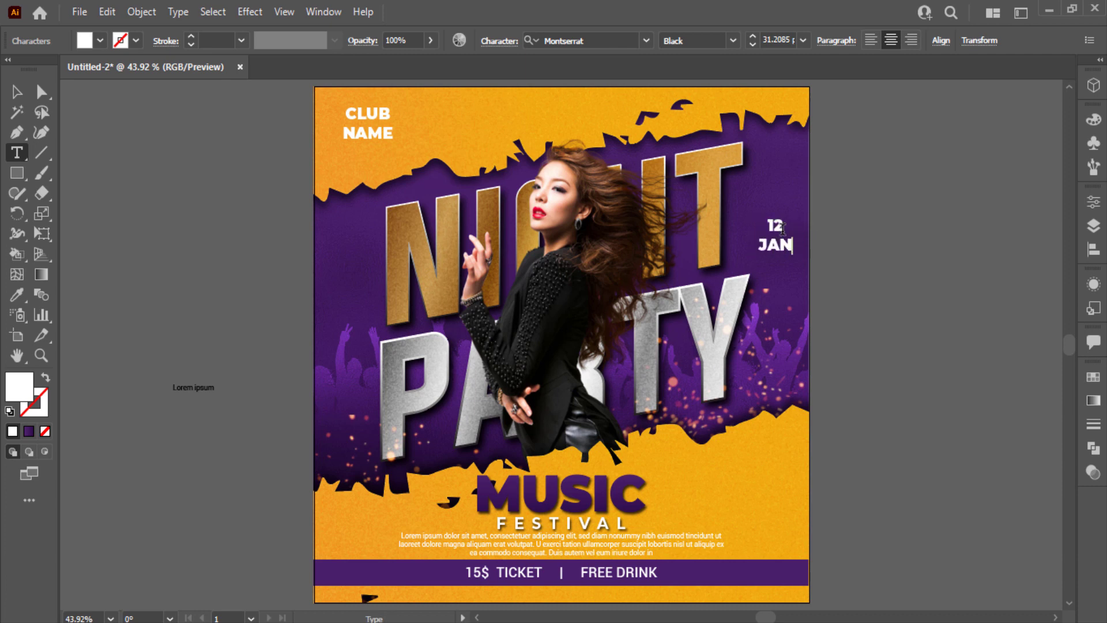
pyautogui.click(44, 116)
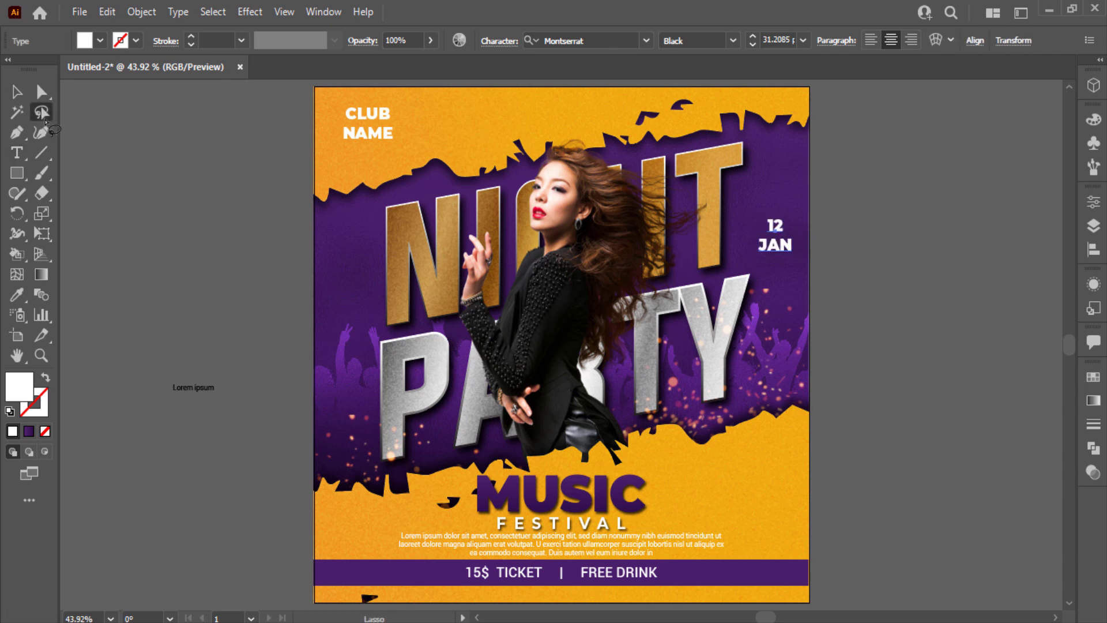
pyautogui.click(16, 93)
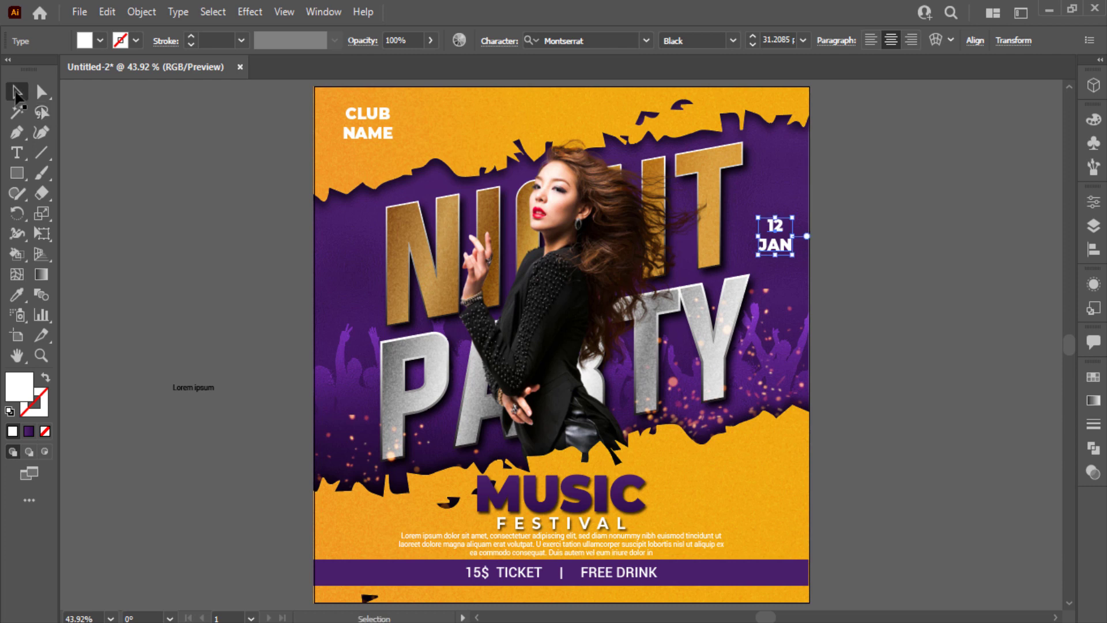
# Enlarge the 12 JAN date to about 38 pt beside the NIGHT title
pyautogui.scroll(2, 839, 233)
pyautogui.click(840, 233)
pyautogui.click(749, 224)
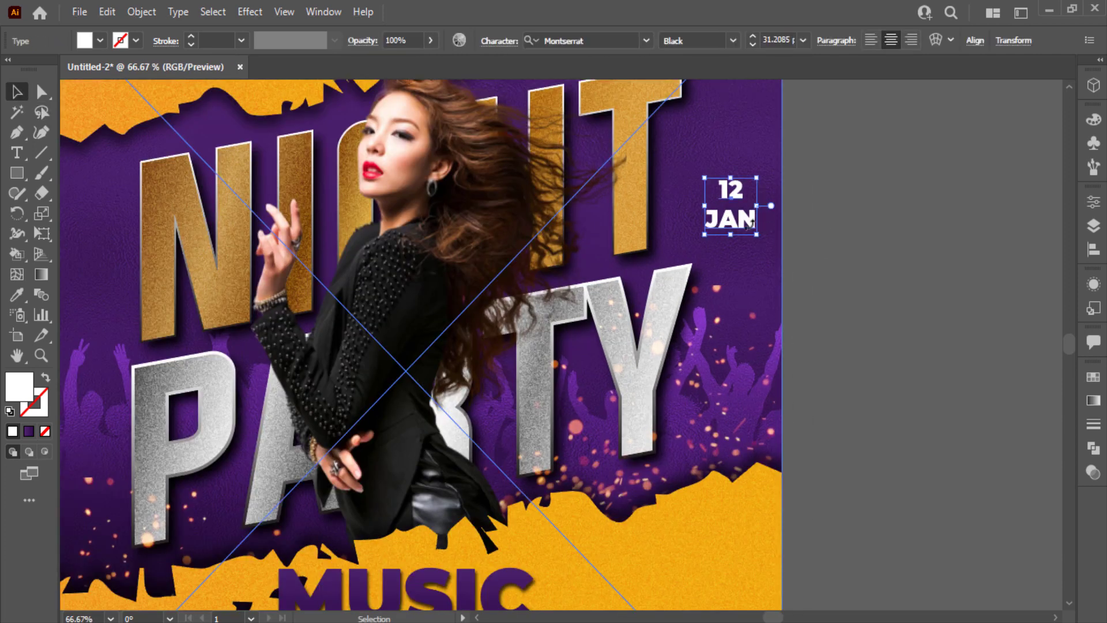
pyautogui.moveTo(756, 234); pyautogui.dragTo(786, 245)
pyautogui.click(842, 209)
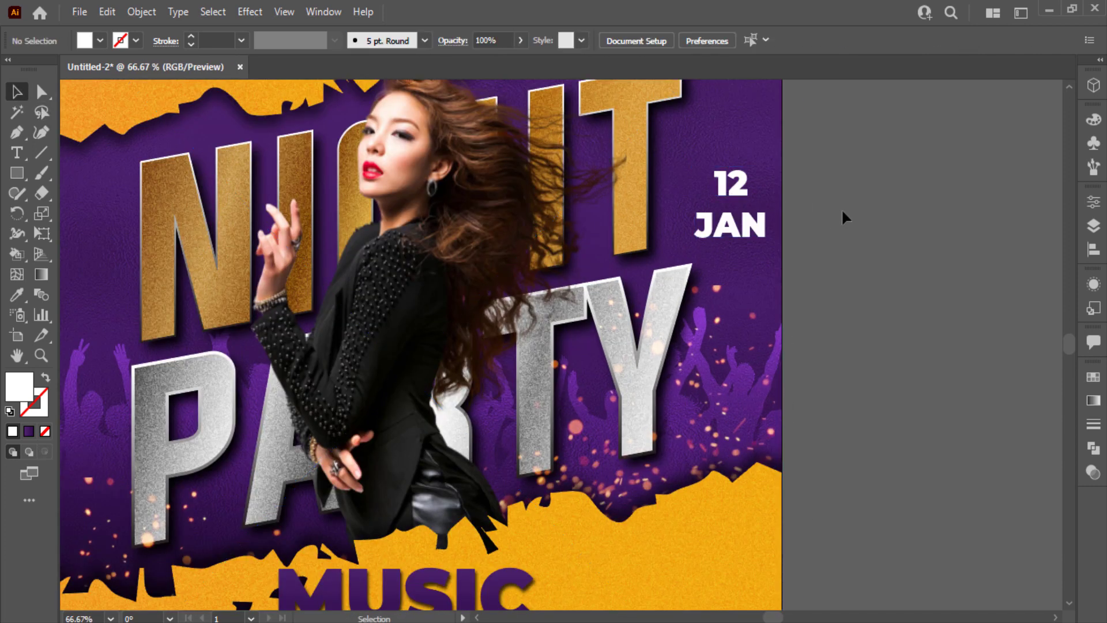
pyautogui.hotkey('ctrl', '0')
pyautogui.click(776, 245)
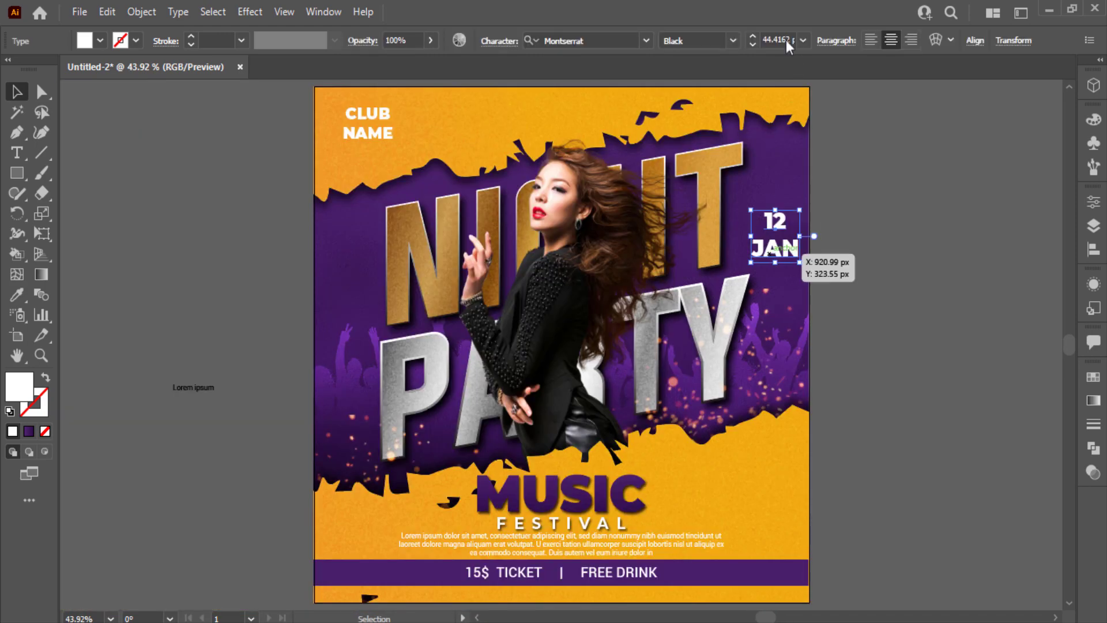
pyautogui.scroll(-5, 785, 37)
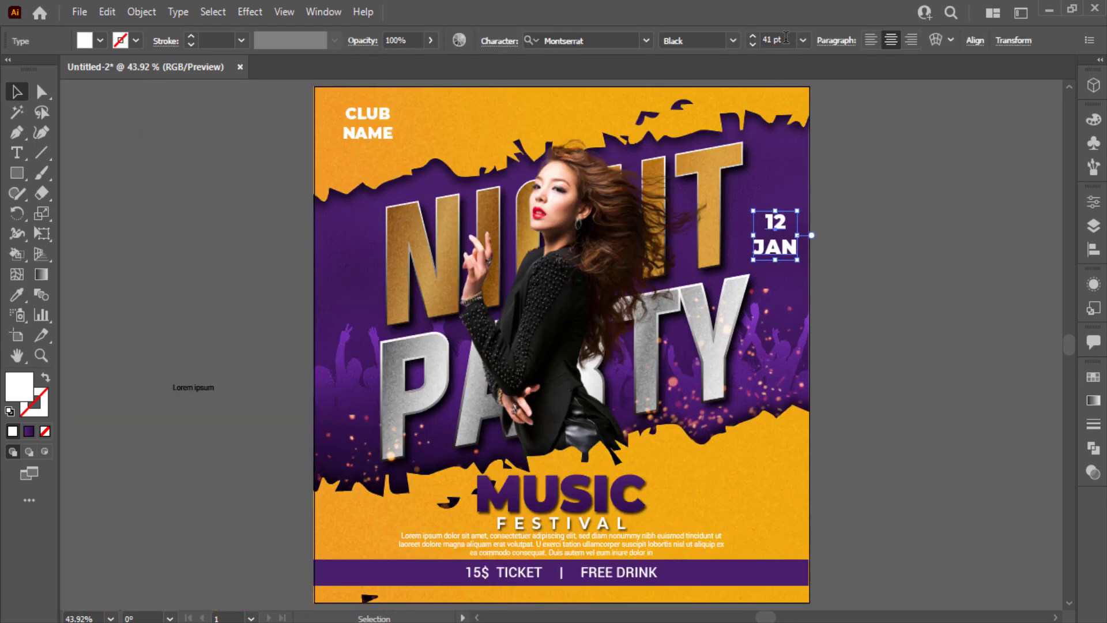
pyautogui.click(884, 147)
pyautogui.click(358, 133)
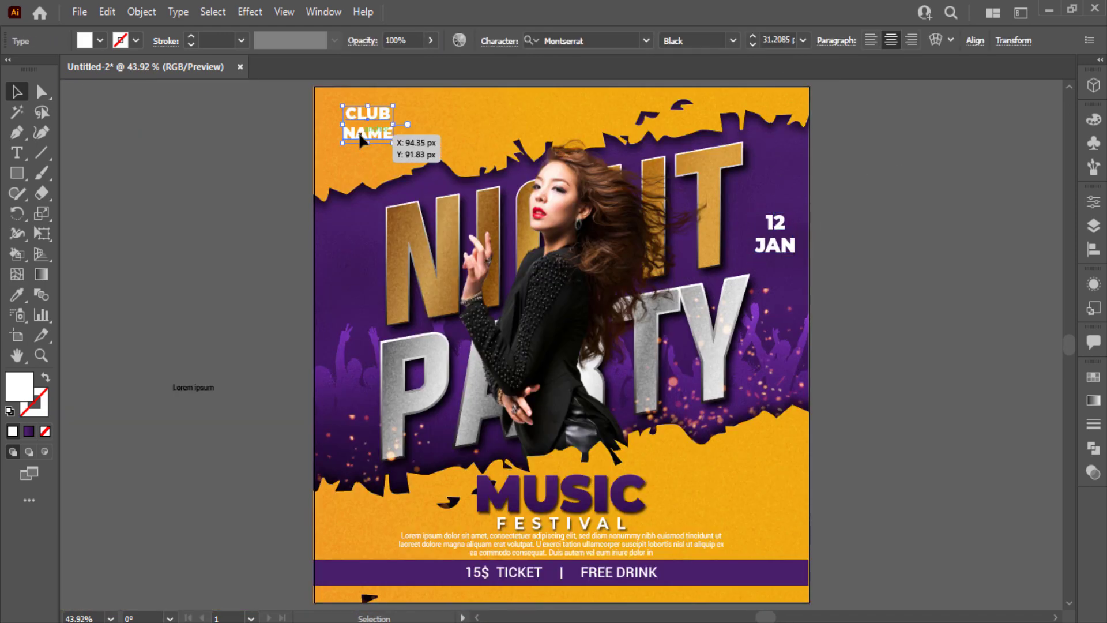
# Select the leftover Lorem ipsum text on the pasteboard and delete it
pyautogui.click(230, 12)
pyautogui.click(247, 129)
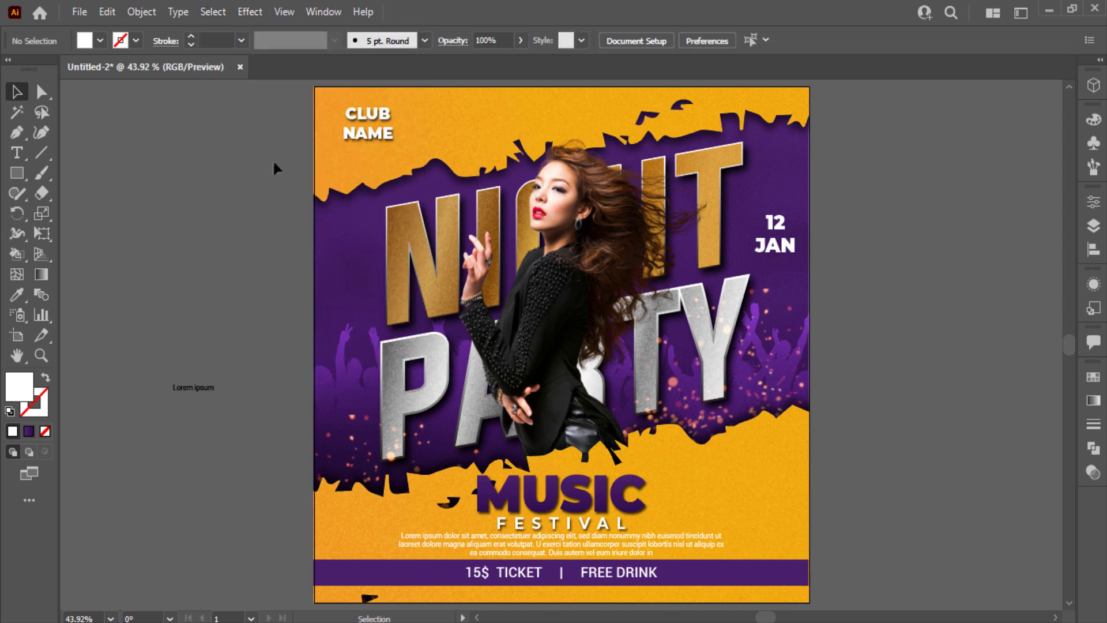
pyautogui.click(787, 258)
pyautogui.click(983, 218)
pyautogui.click(208, 428)
pyautogui.press('Delete')
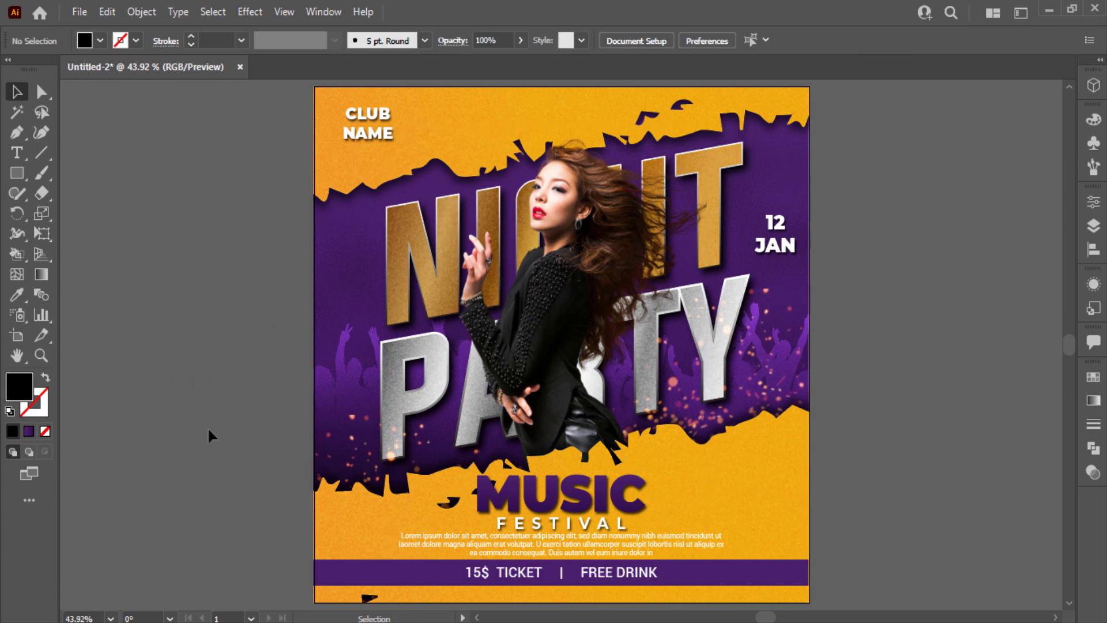